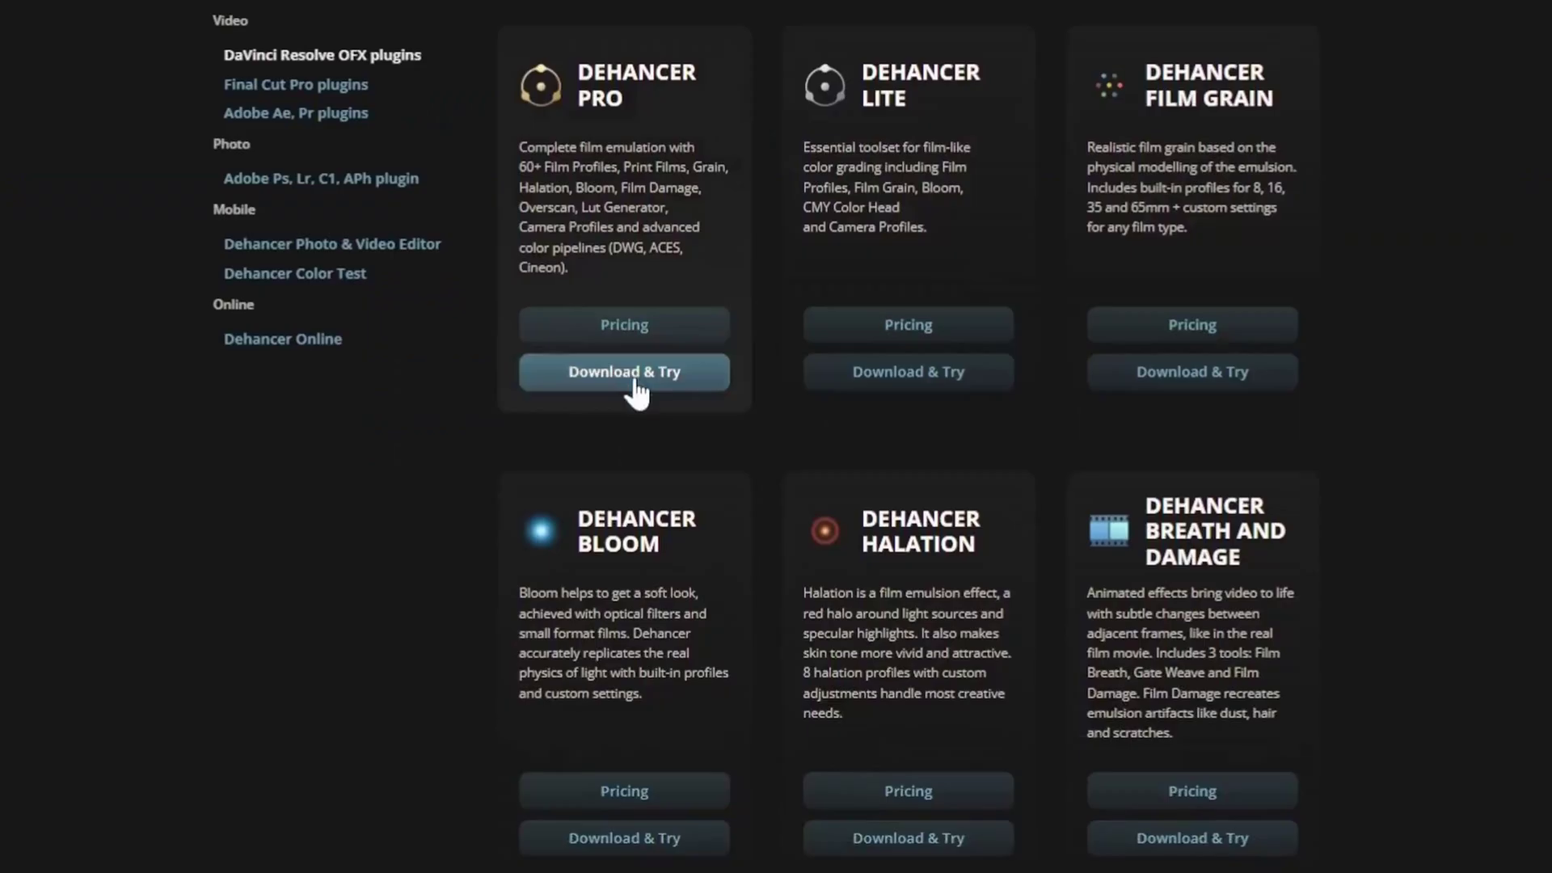
# - Request the Dehancer Pro trial download from the DaVinci Resolve OFX plugins page
pyautogui.click(635, 394)
pyautogui.click(720, 280)
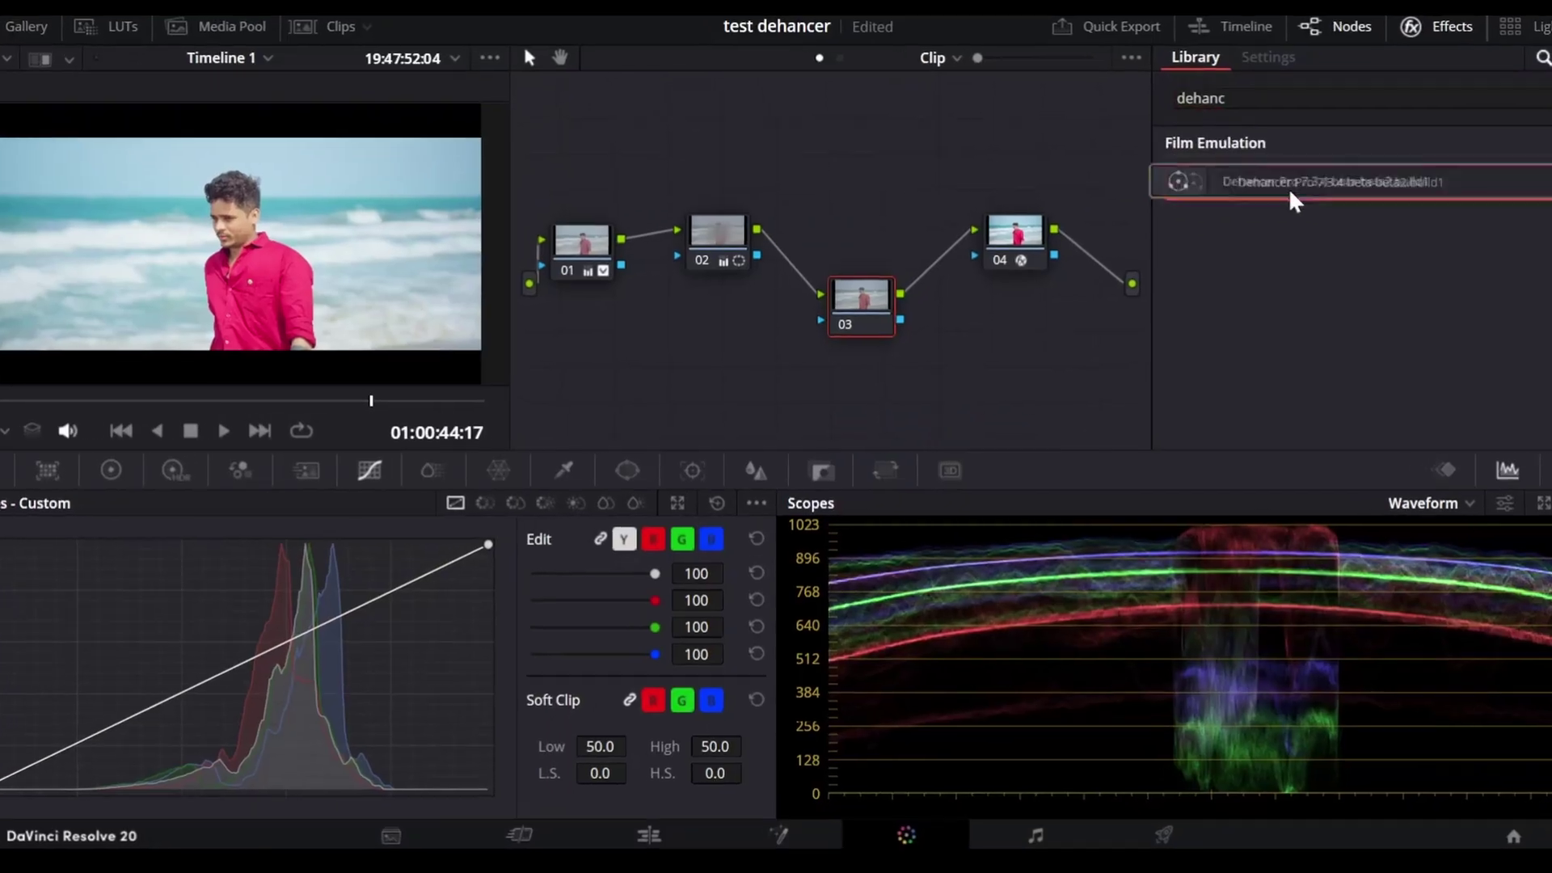
# - Switch to DaVinci Resolve, apply Dehancer Pro to node 03 and set its film profile to Kodak Portra 400
pyautogui.moveTo(1293, 197); pyautogui.dragTo(866, 305)
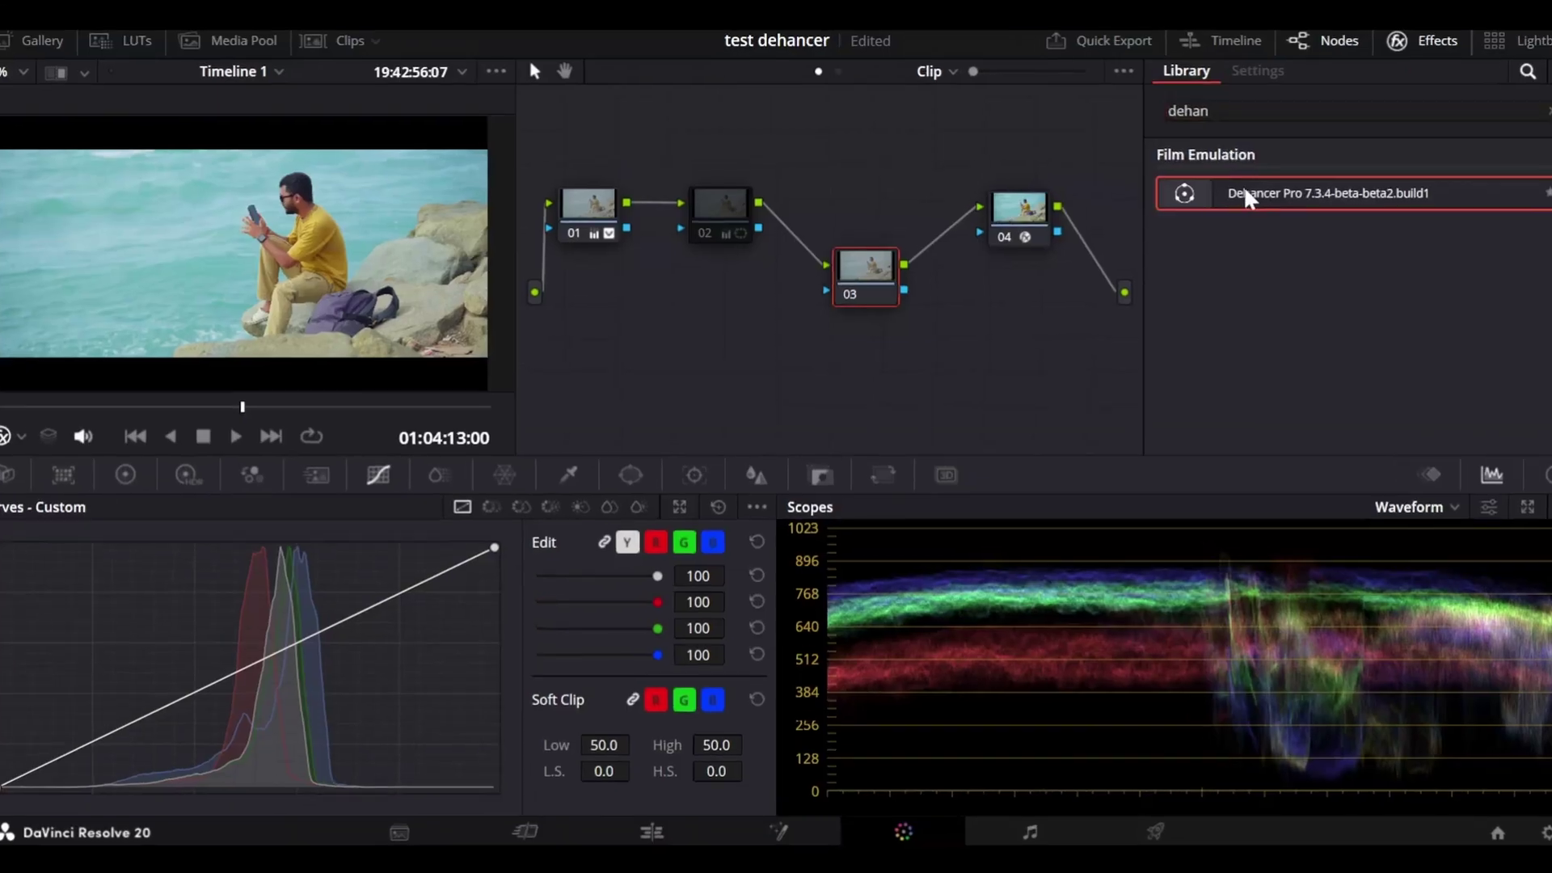
pyautogui.moveTo(1249, 198); pyautogui.dragTo(837, 279)
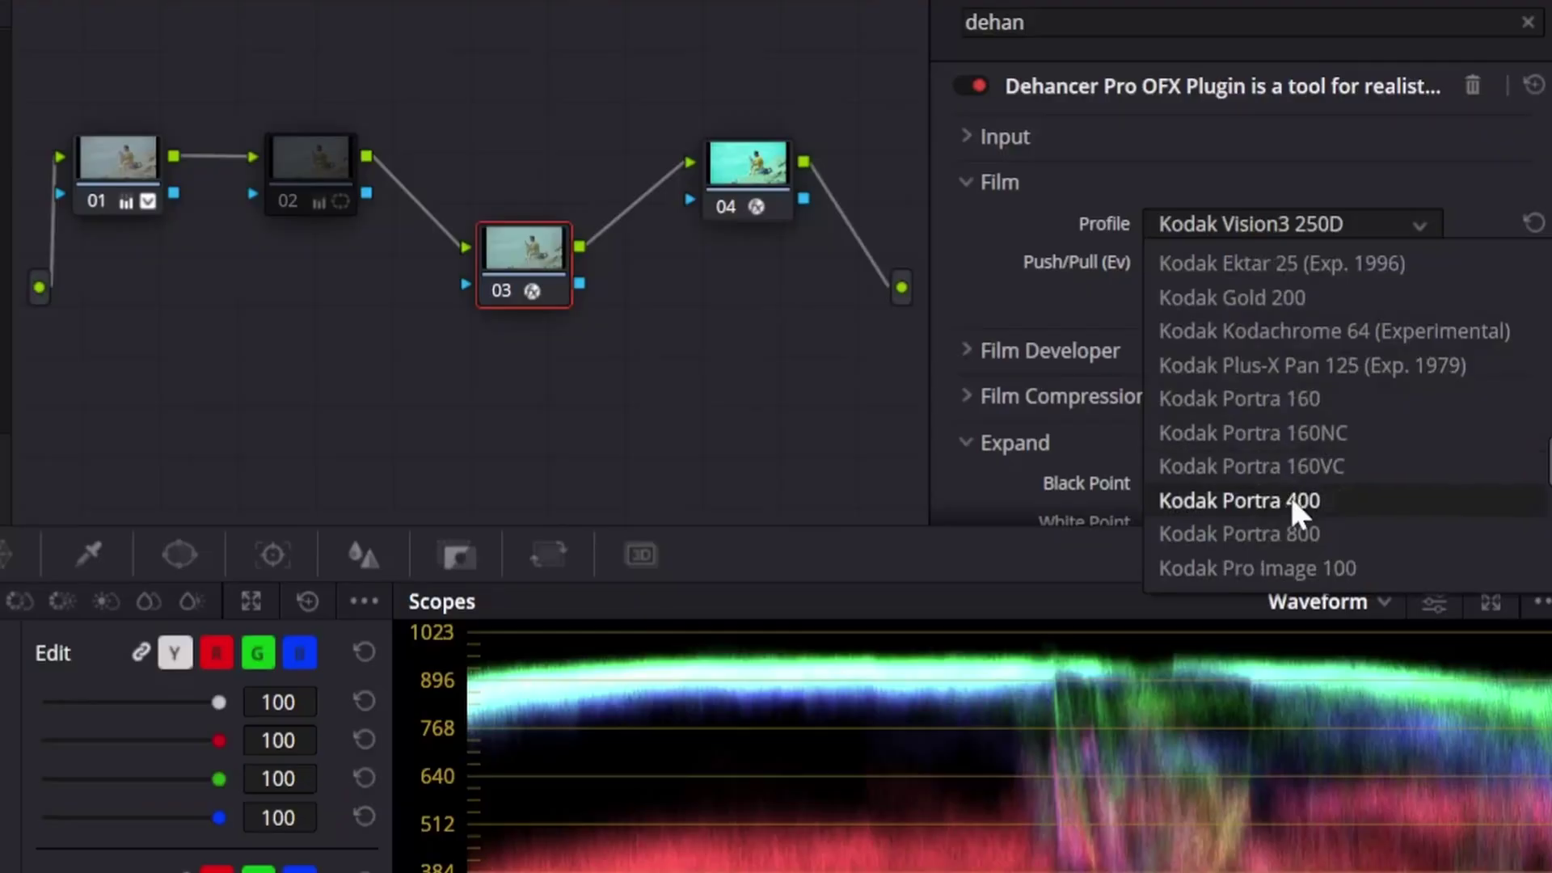
pyautogui.click(1288, 495)
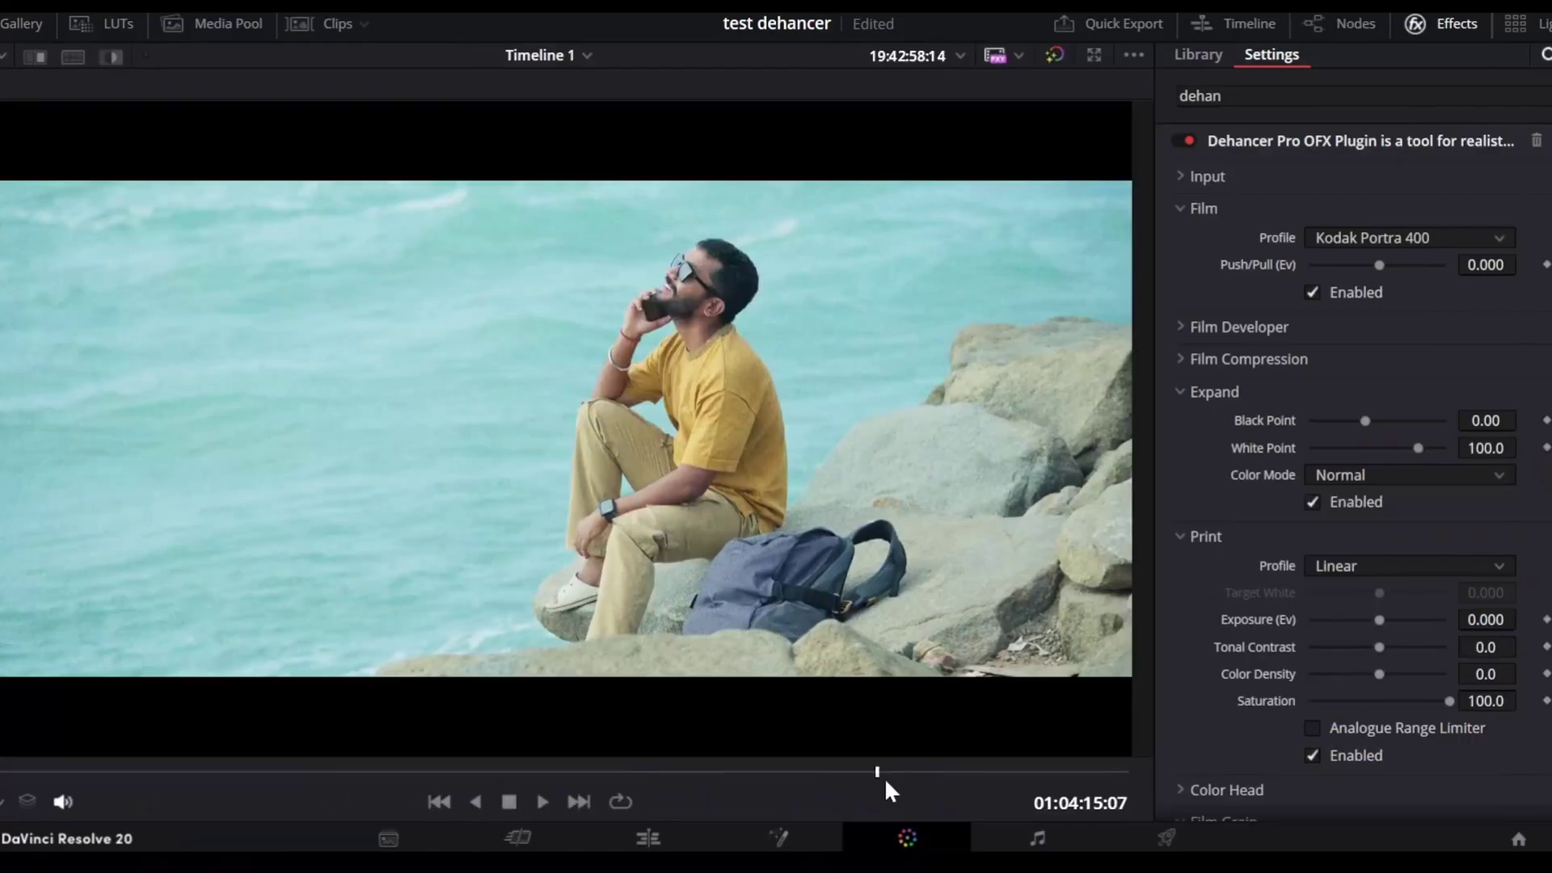
pyautogui.moveTo(885, 778); pyautogui.dragTo(847, 760)
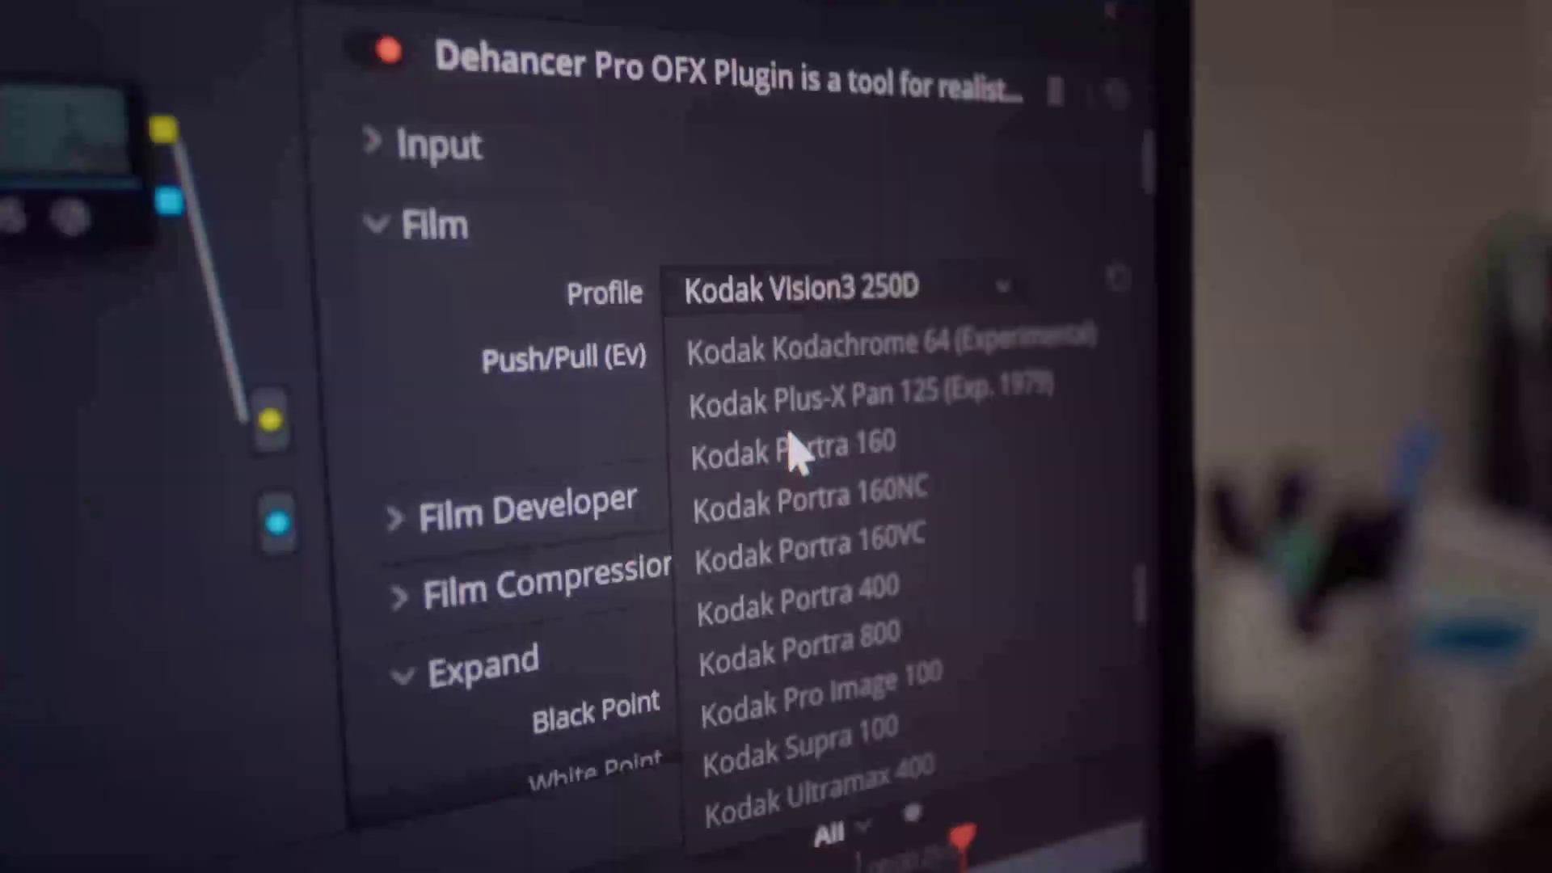
pyautogui.scroll(4, 792, 450)
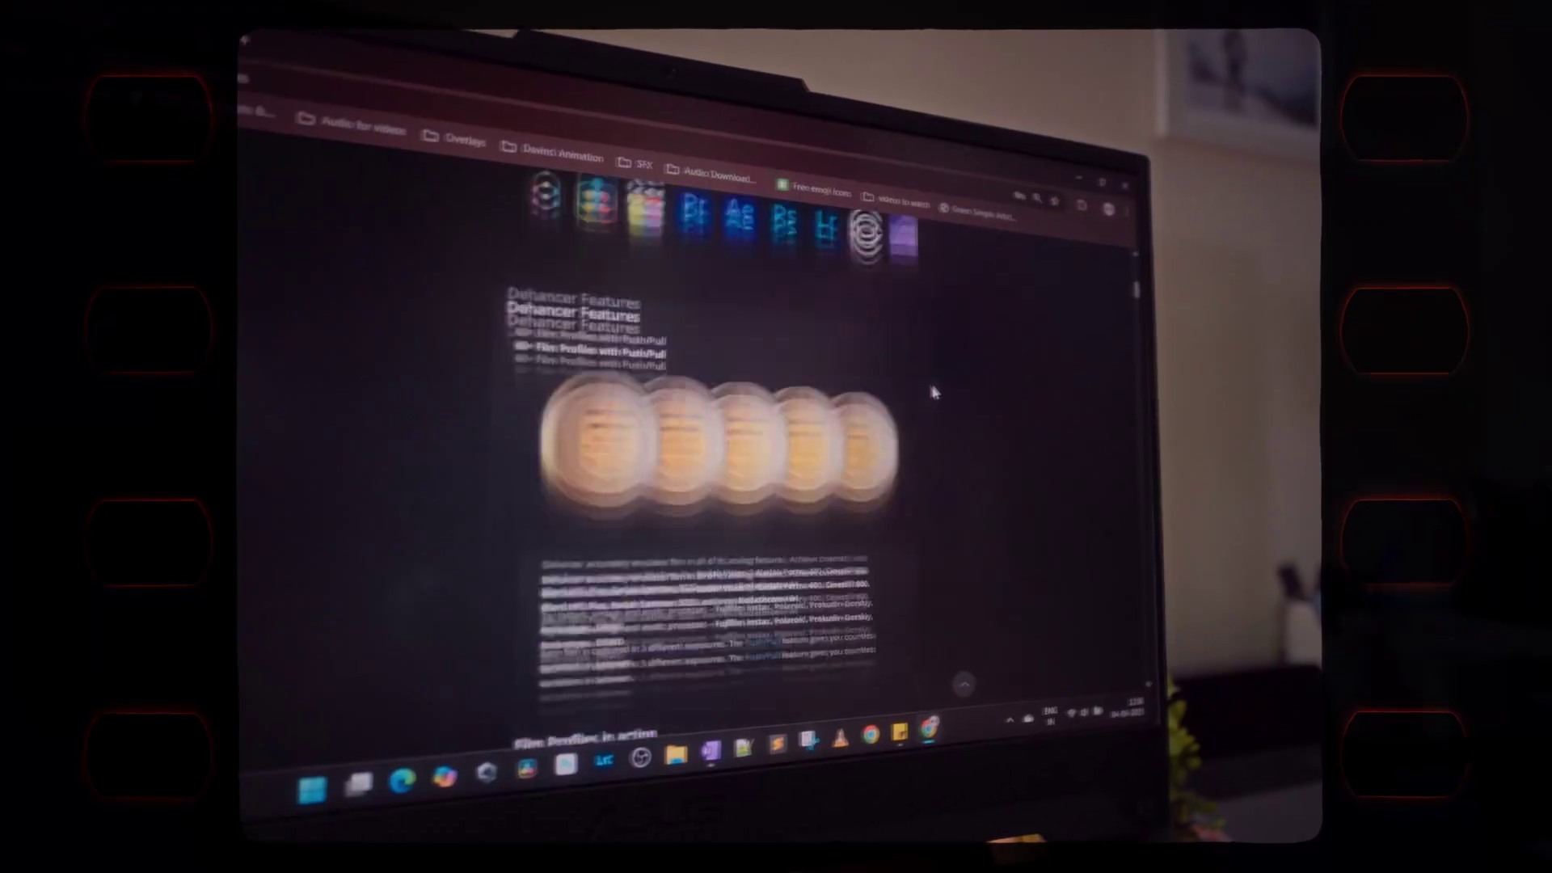
pyautogui.scroll(-5, 929, 391)
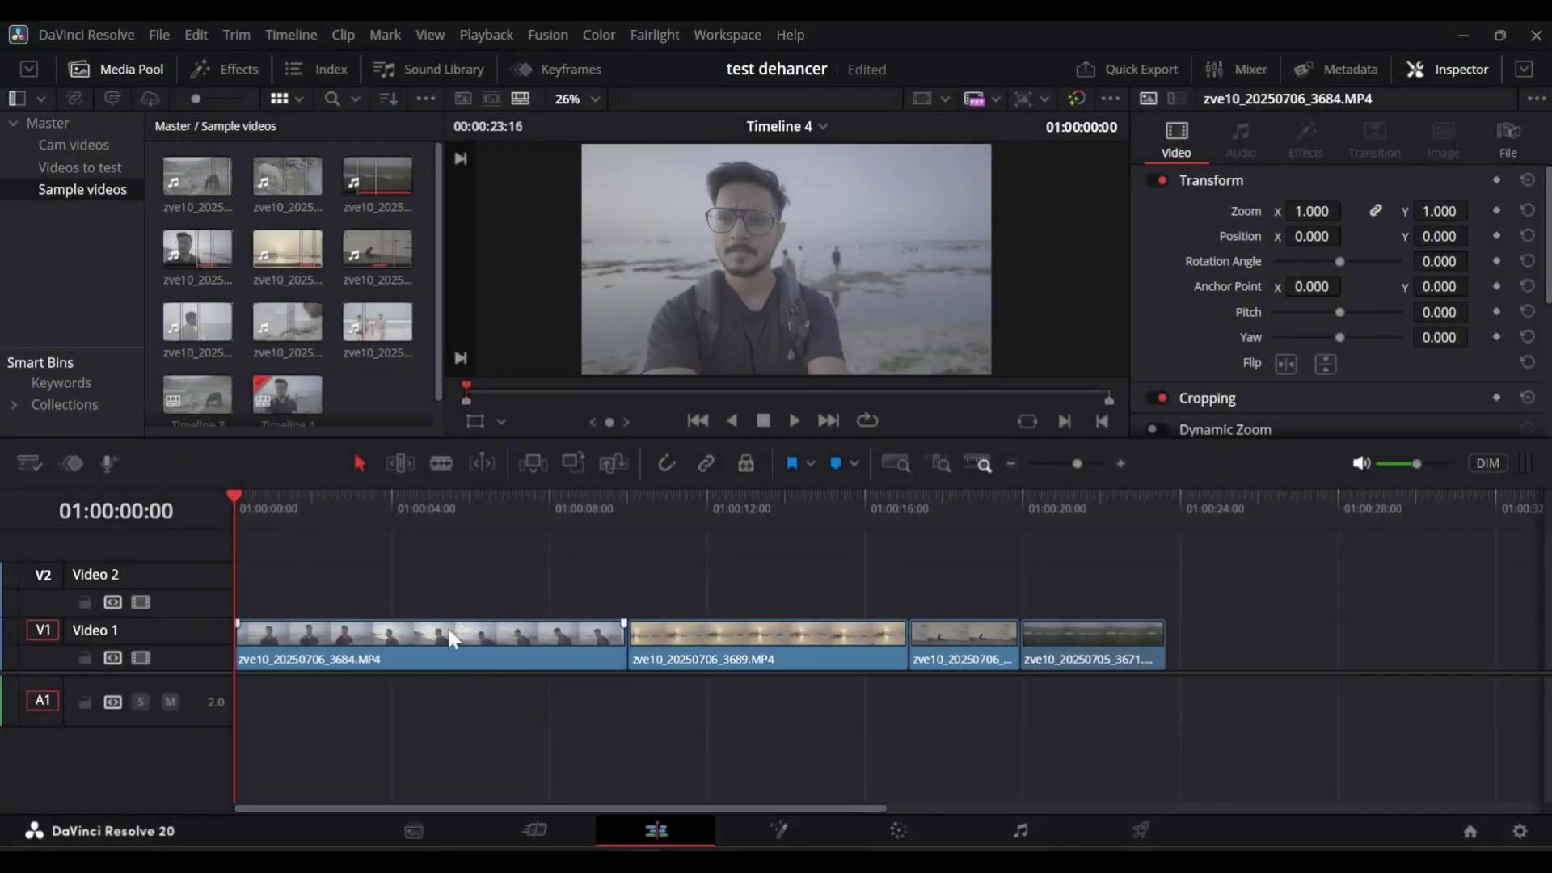
# - Select the first clip on Video 1 and review the footage at several points along the timeline
pyautogui.click(446, 639)
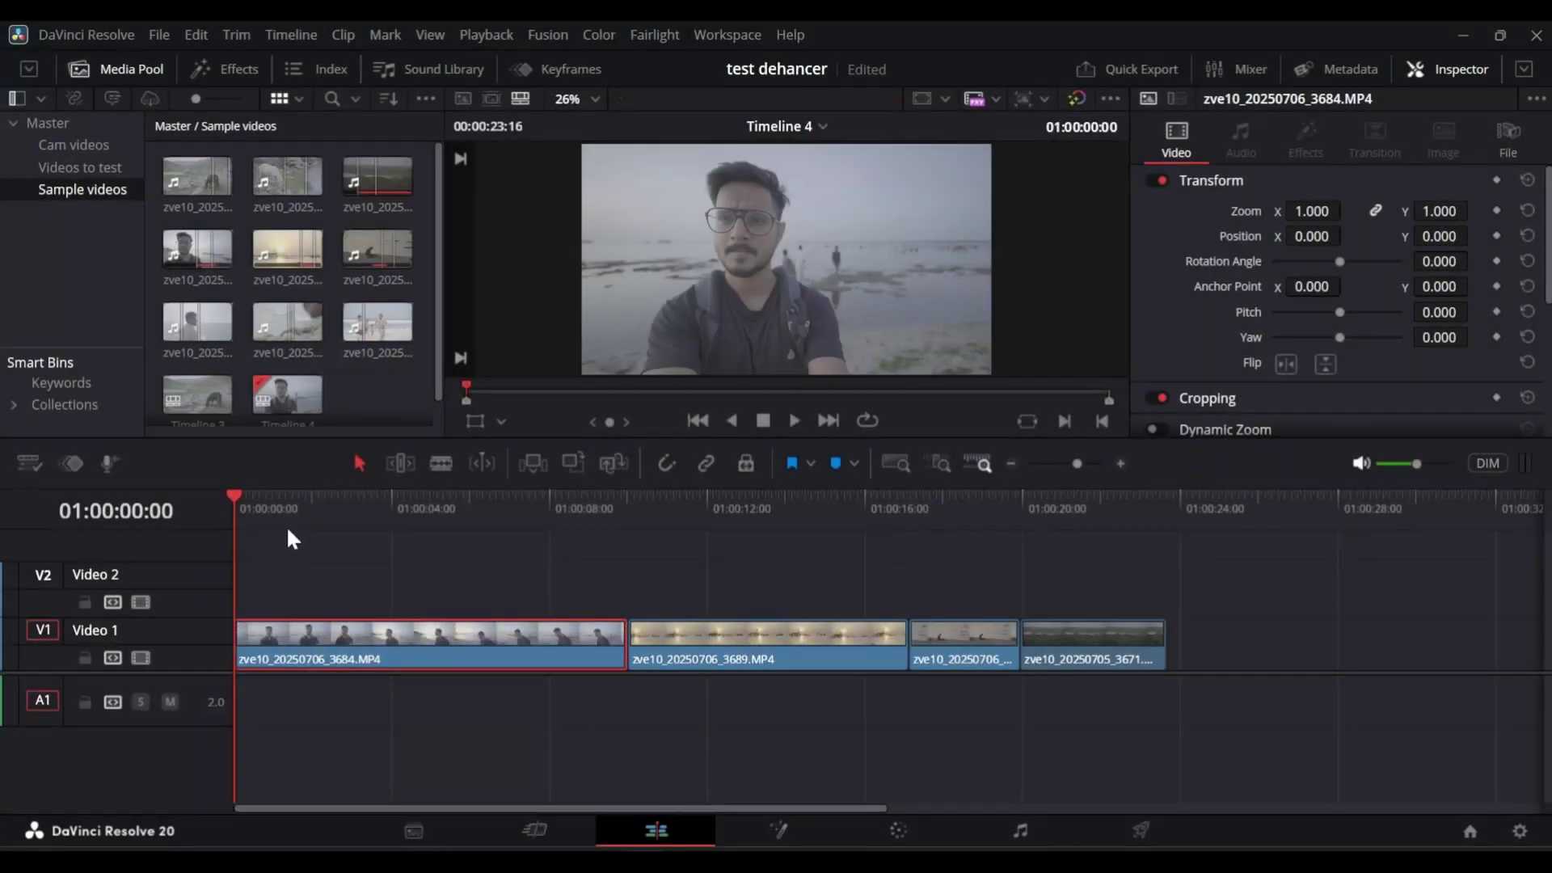
pyautogui.click(329, 511)
pyautogui.click(644, 511)
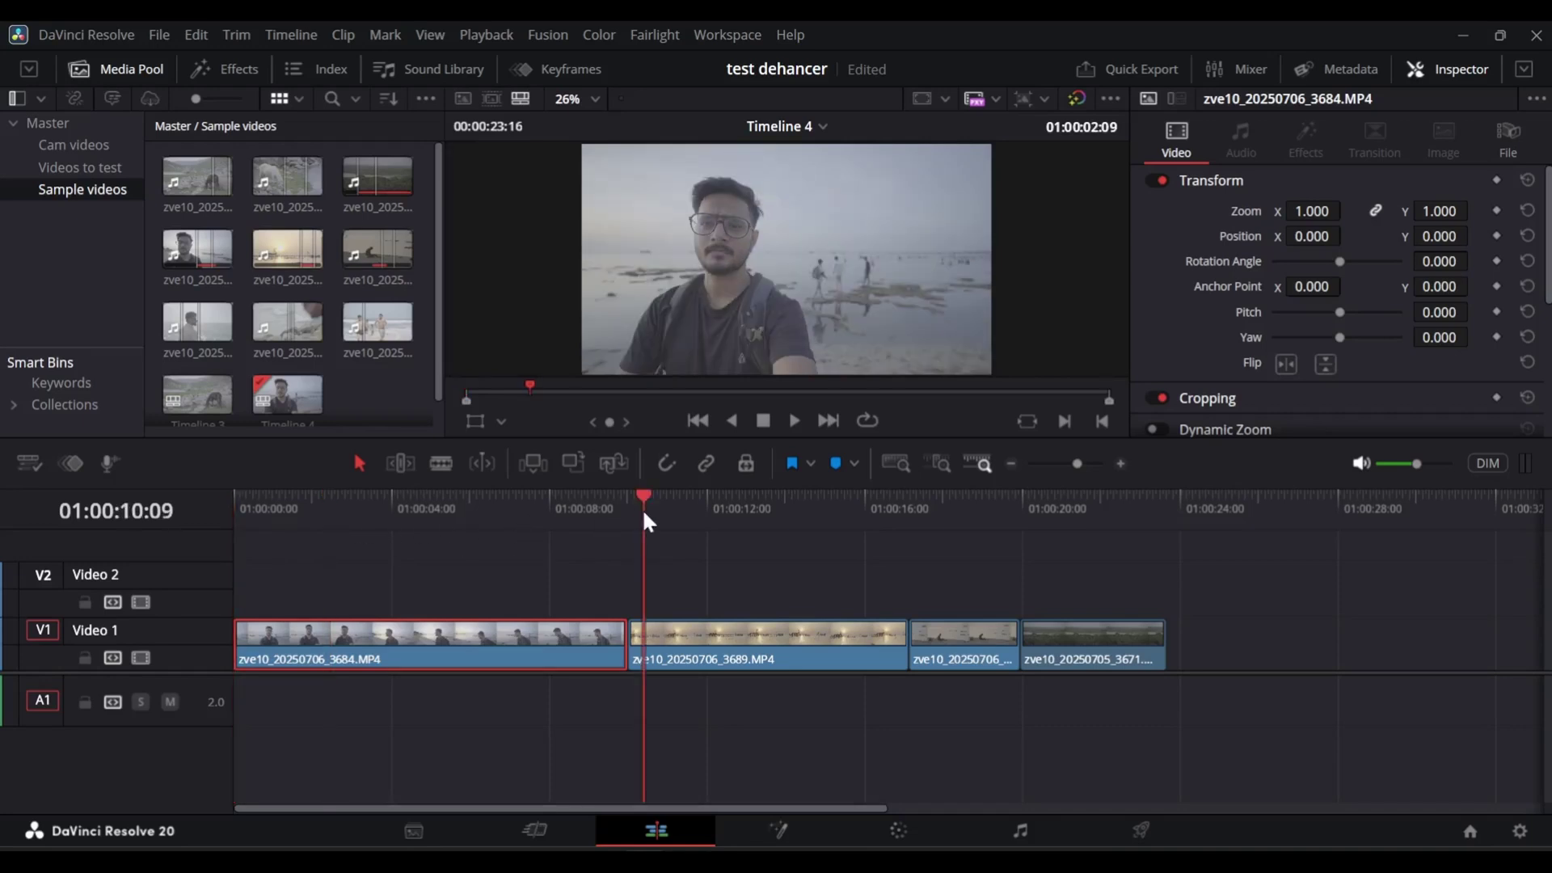
pyautogui.click(692, 519)
pyautogui.moveTo(421, 509); pyautogui.dragTo(318, 507)
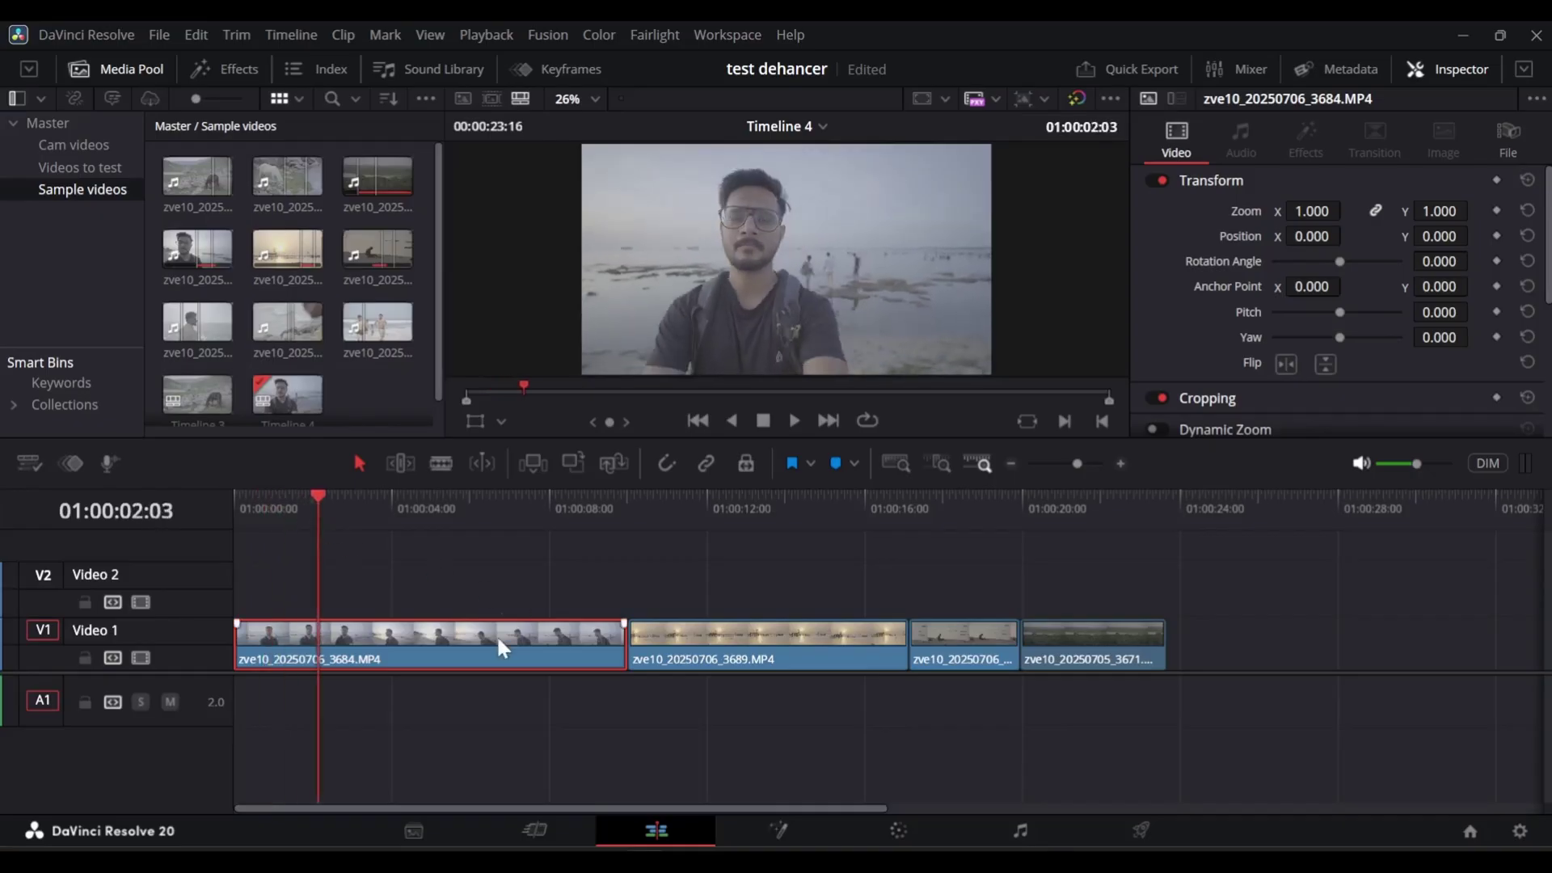
# - Open the clip on the Color page and display the Primaries controls as color wheels
pyautogui.click(895, 829)
pyautogui.moveTo(711, 256); pyautogui.dragTo(667, 256)
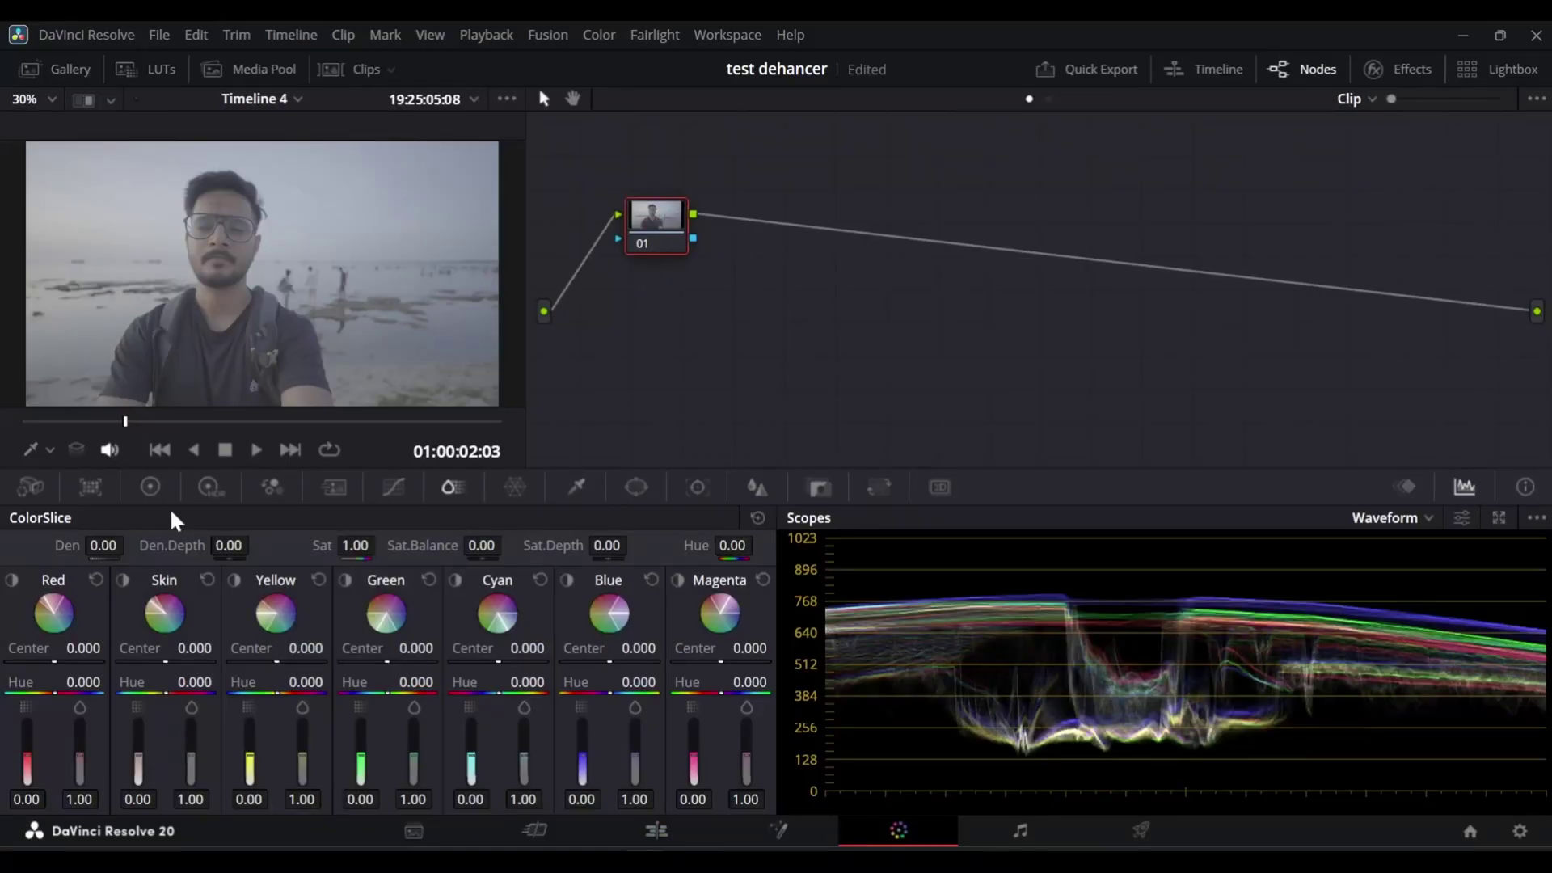
pyautogui.click(170, 495)
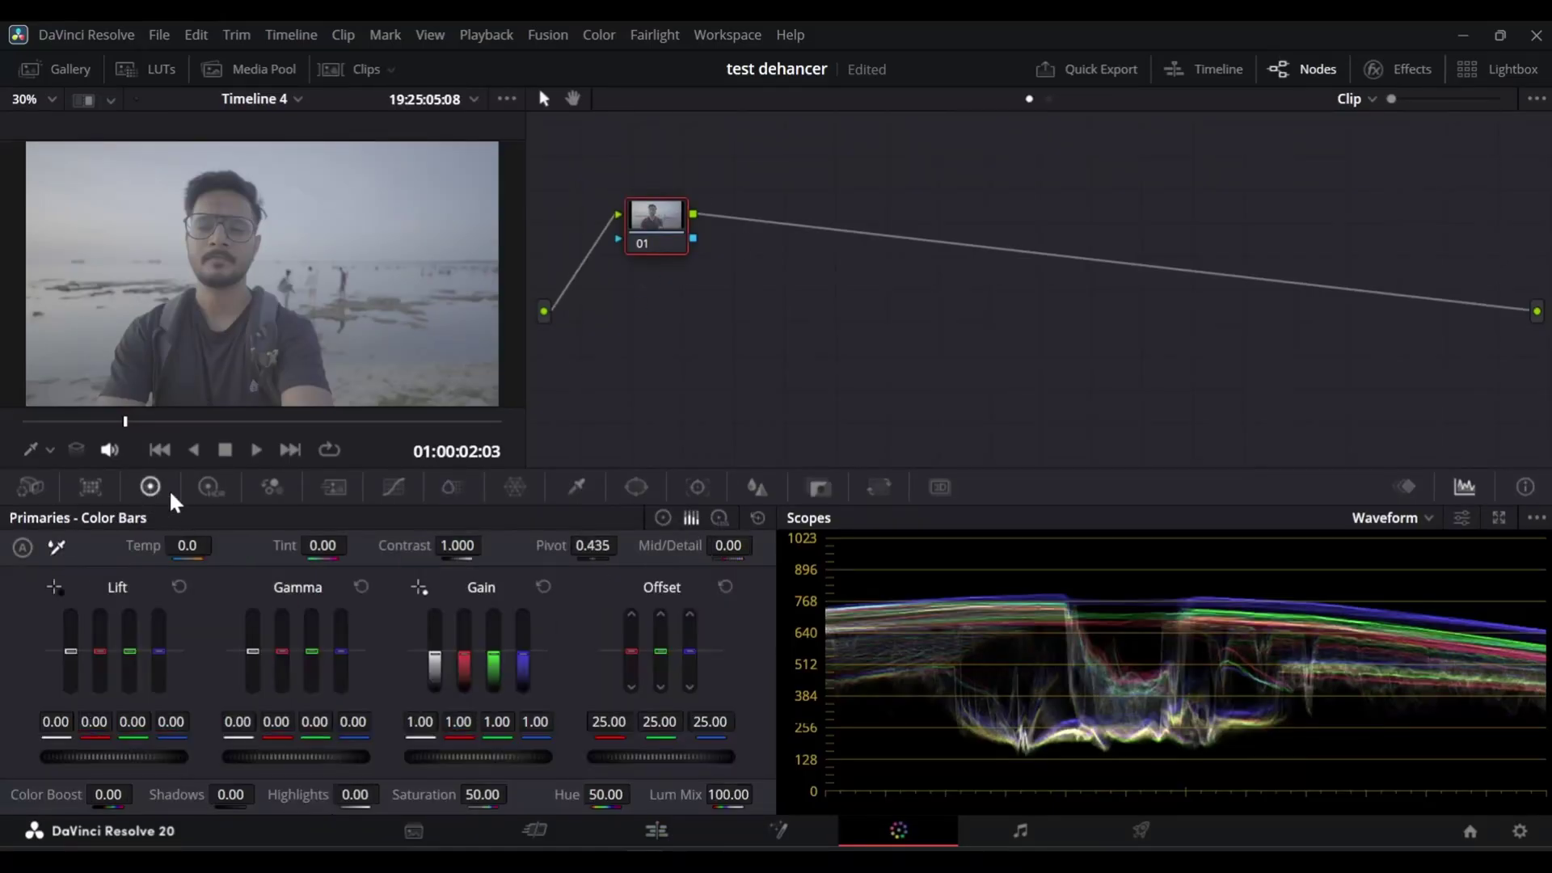
pyautogui.click(663, 518)
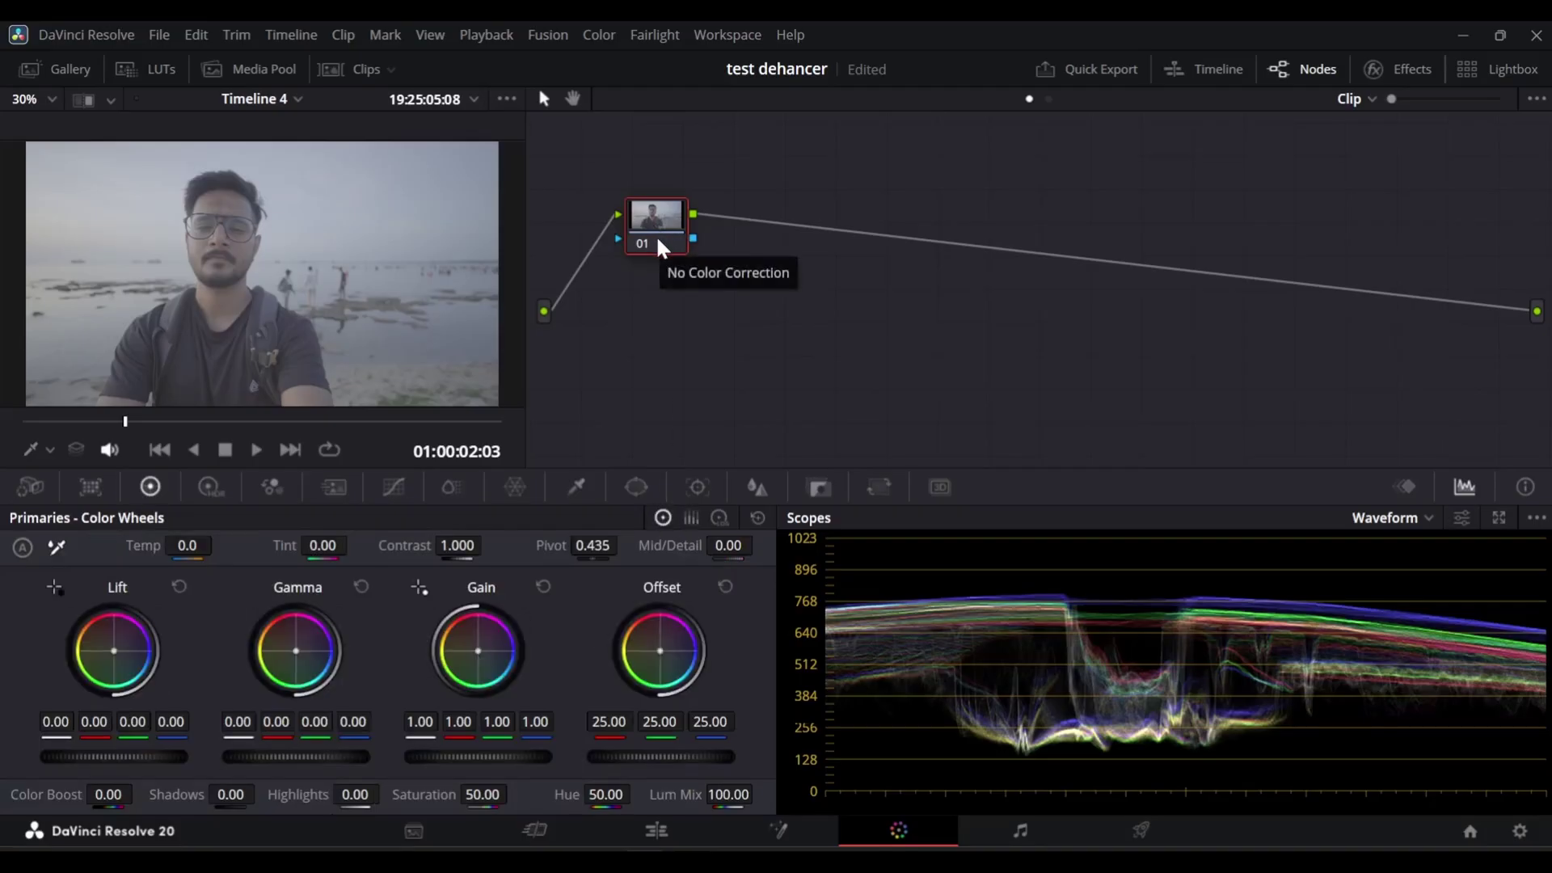
# - Add three serial nodes after node 01 and place nodes 03 and 04 on a lower row of the graph
pyautogui.hotkey('alt', 's')
pyautogui.hotkey('alt', 's')
pyautogui.hotkey('alt', 's')
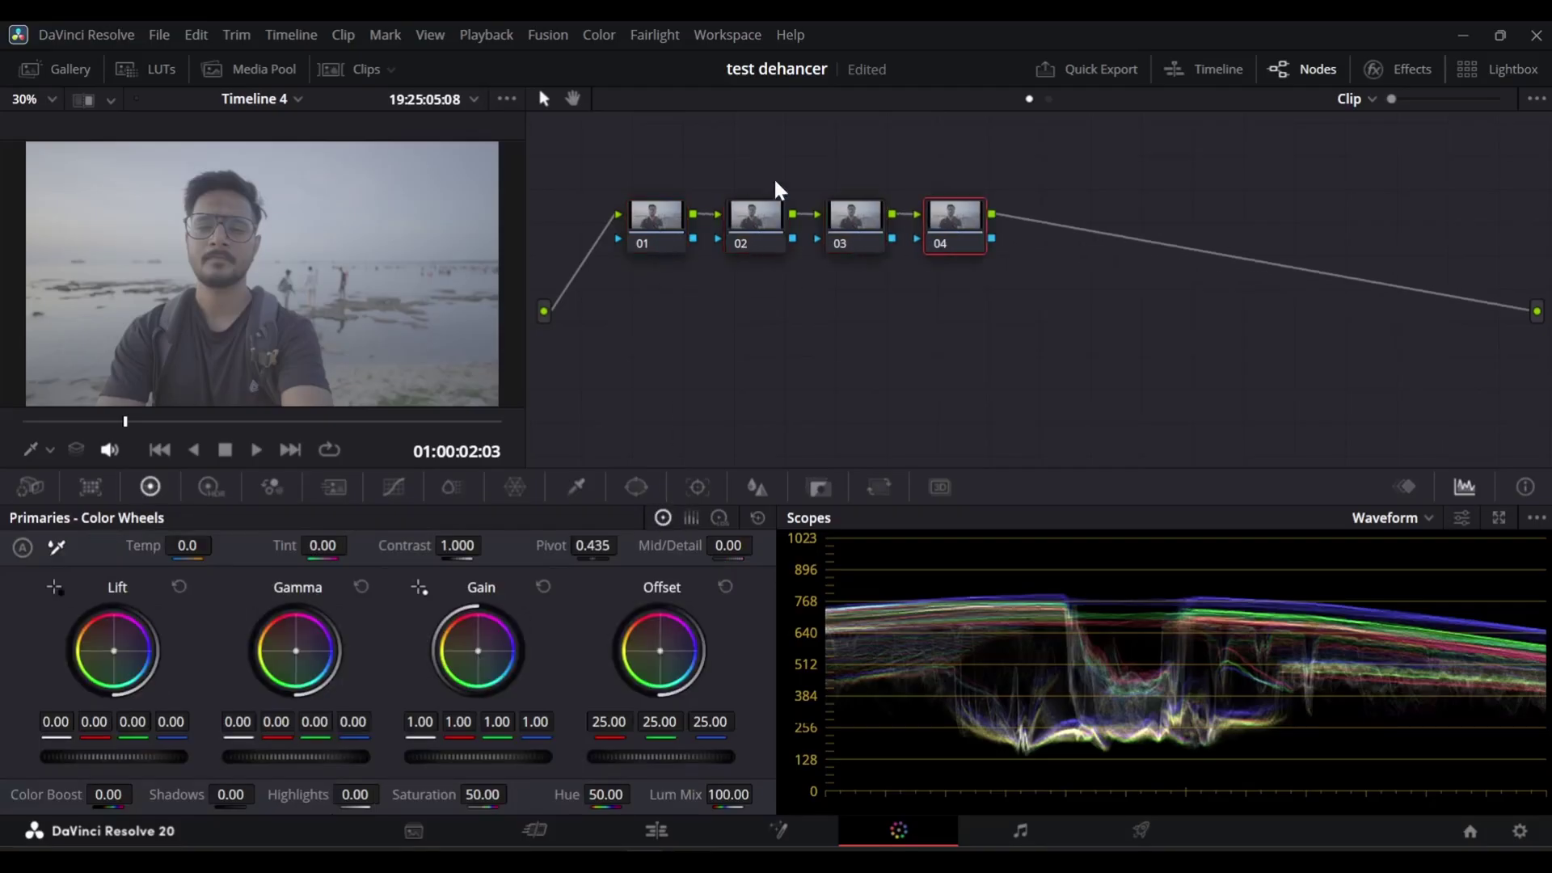
pyautogui.moveTo(944, 246); pyautogui.dragTo(928, 374)
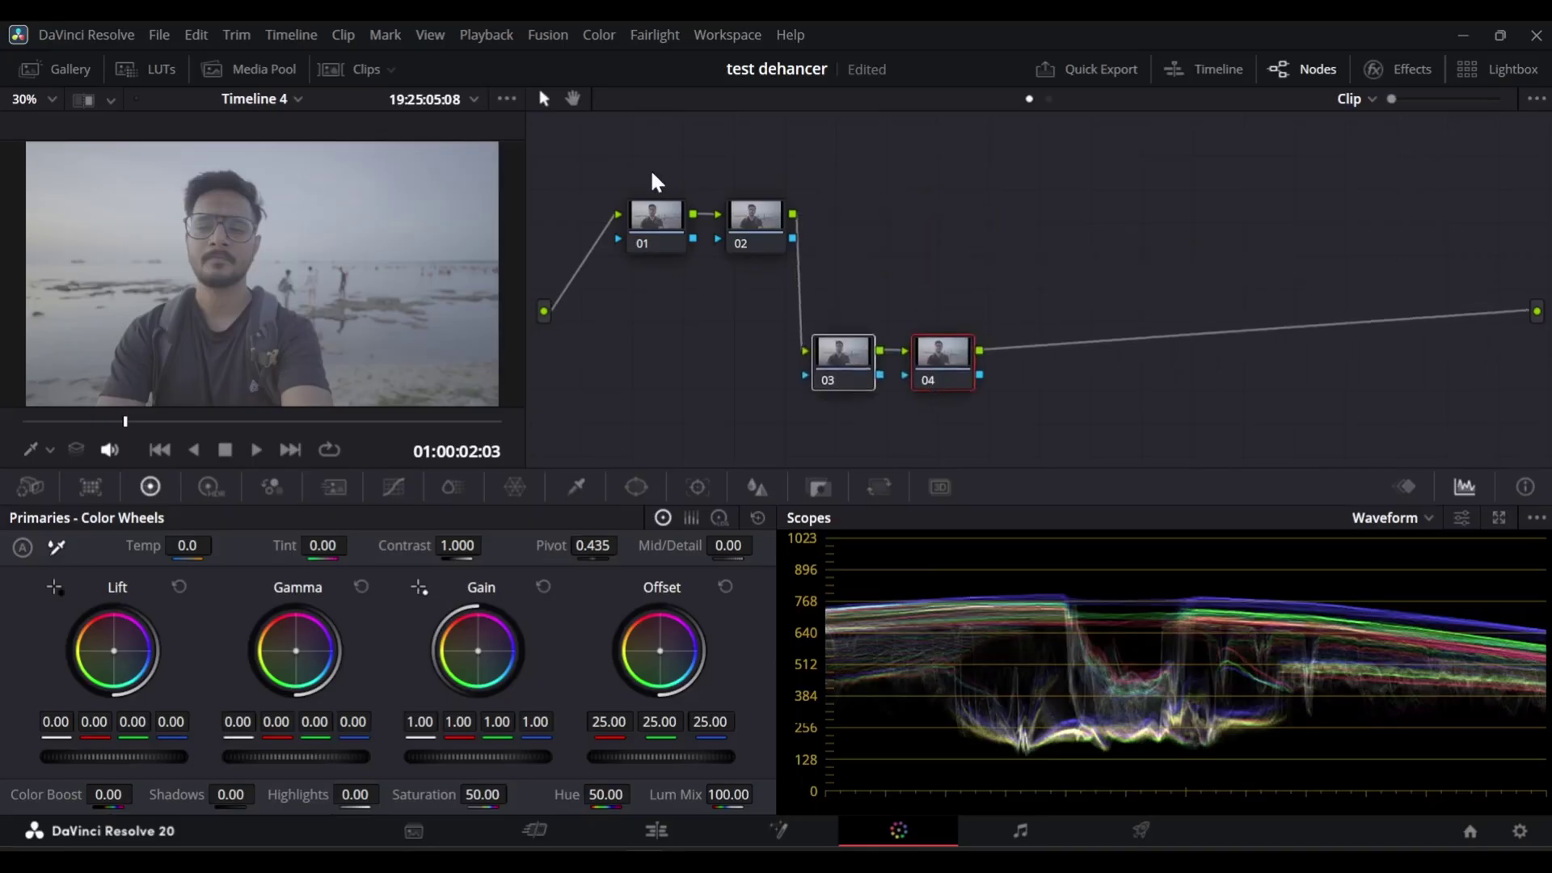
# - Label node 02 as Basic, node 03 as Dehancer and node 04 as CST
pyautogui.click(718, 230)
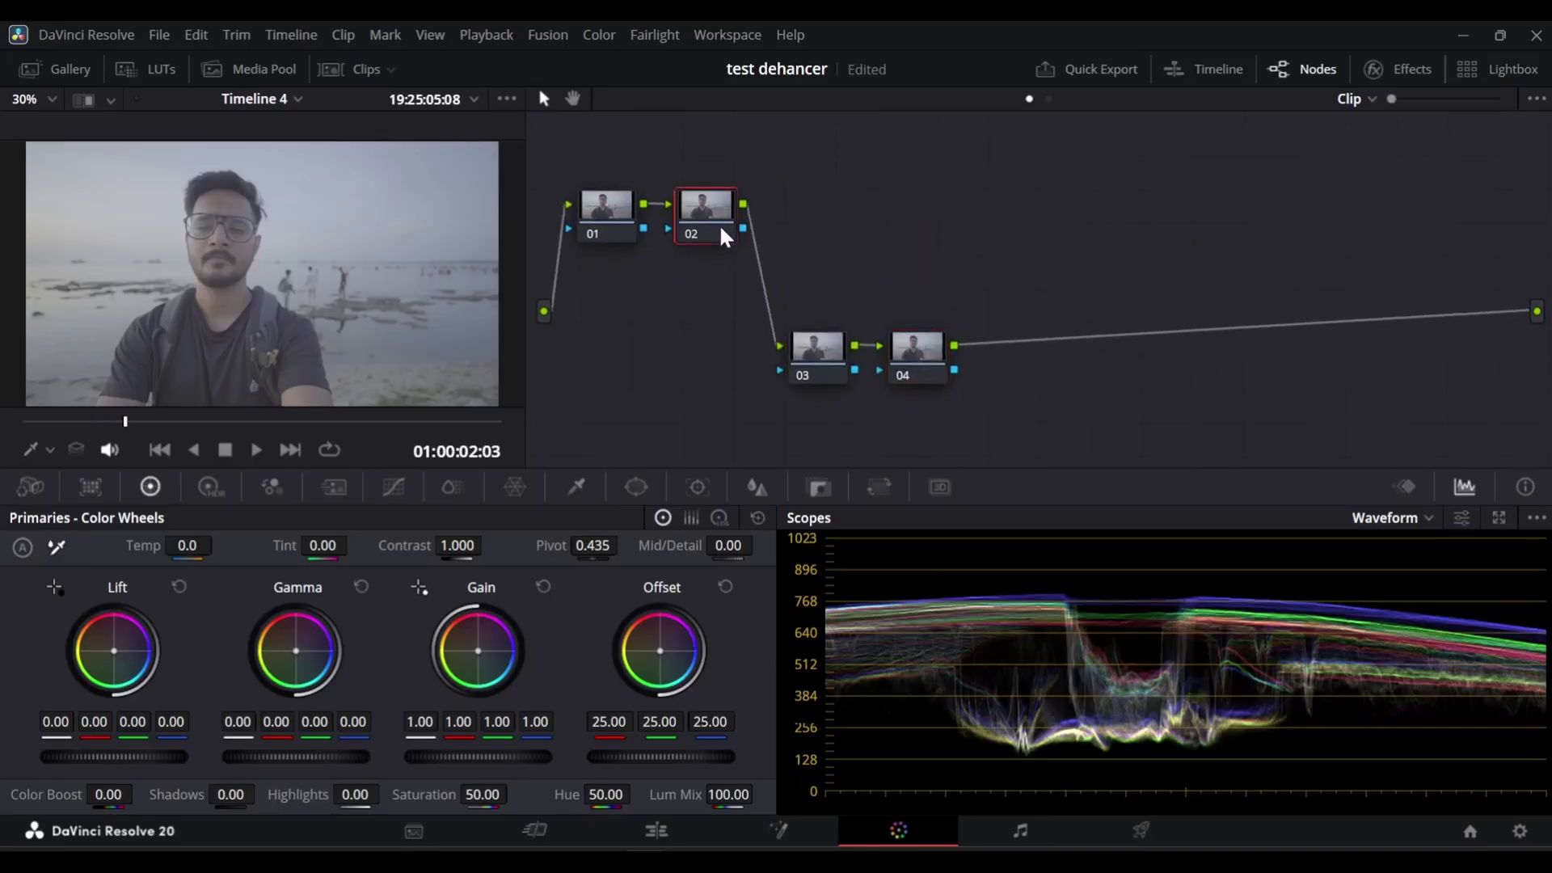
pyautogui.doubleClick(693, 182)
pyautogui.write('Basic')
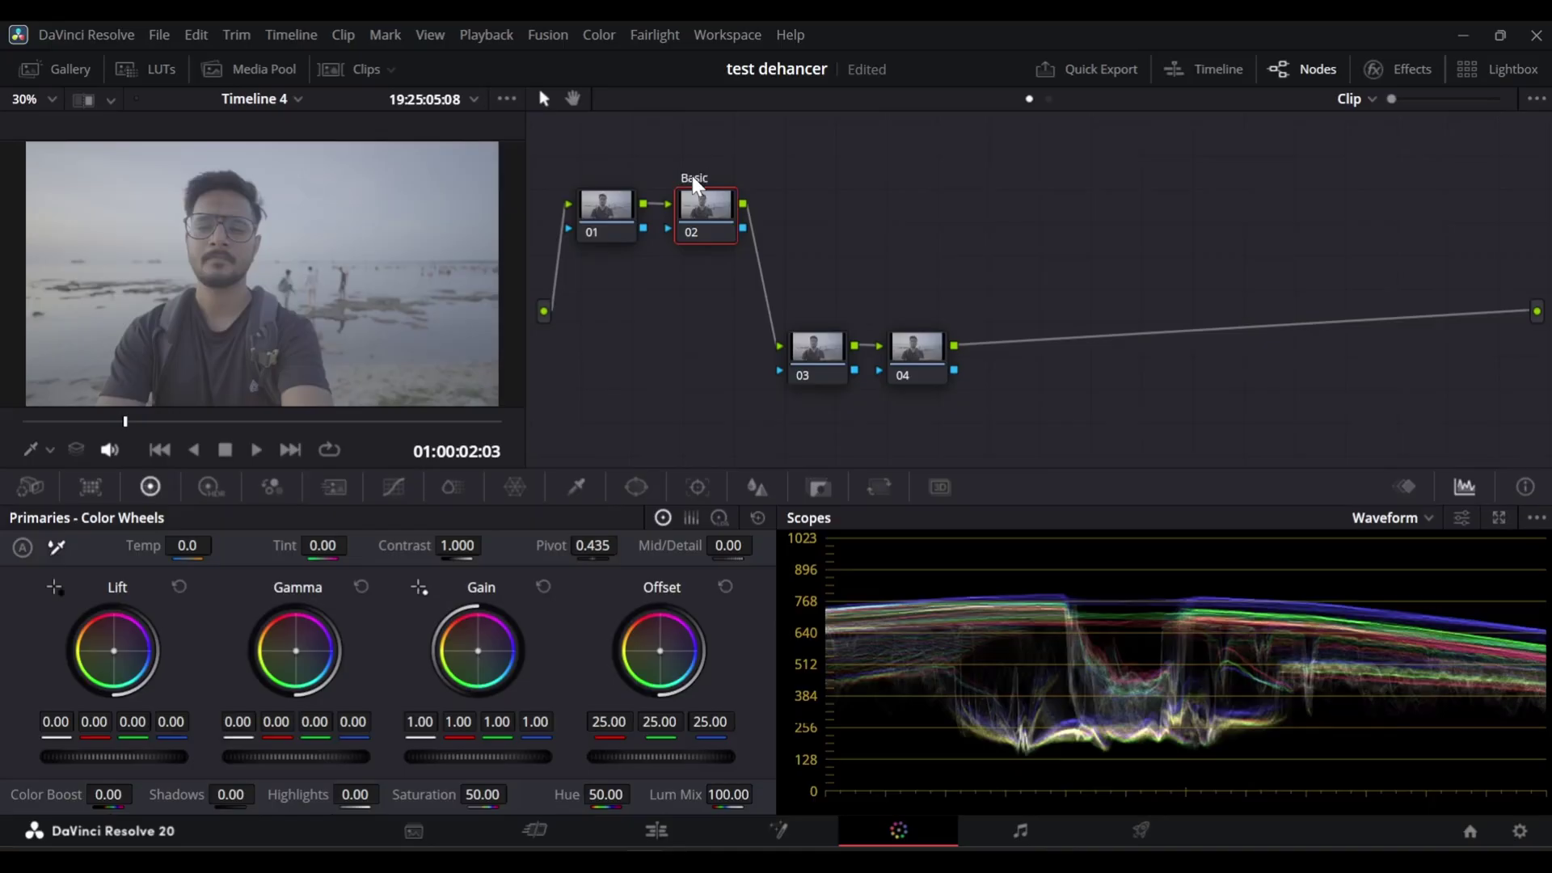
pyautogui.rightClick(814, 348)
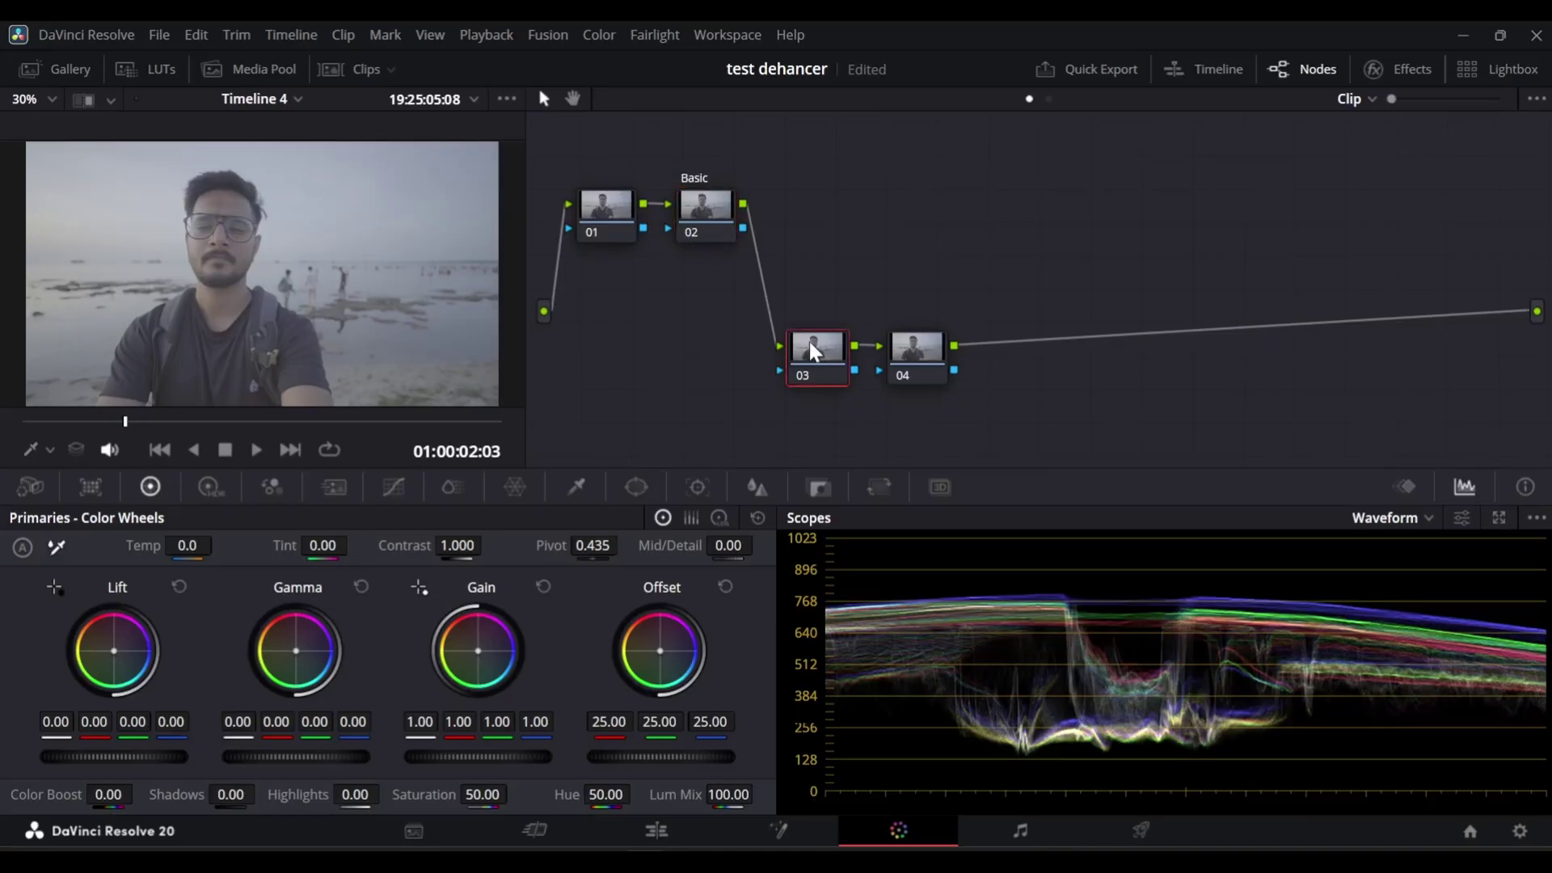
pyautogui.click(868, 384)
pyautogui.rightClick(934, 373)
pyautogui.click(972, 409)
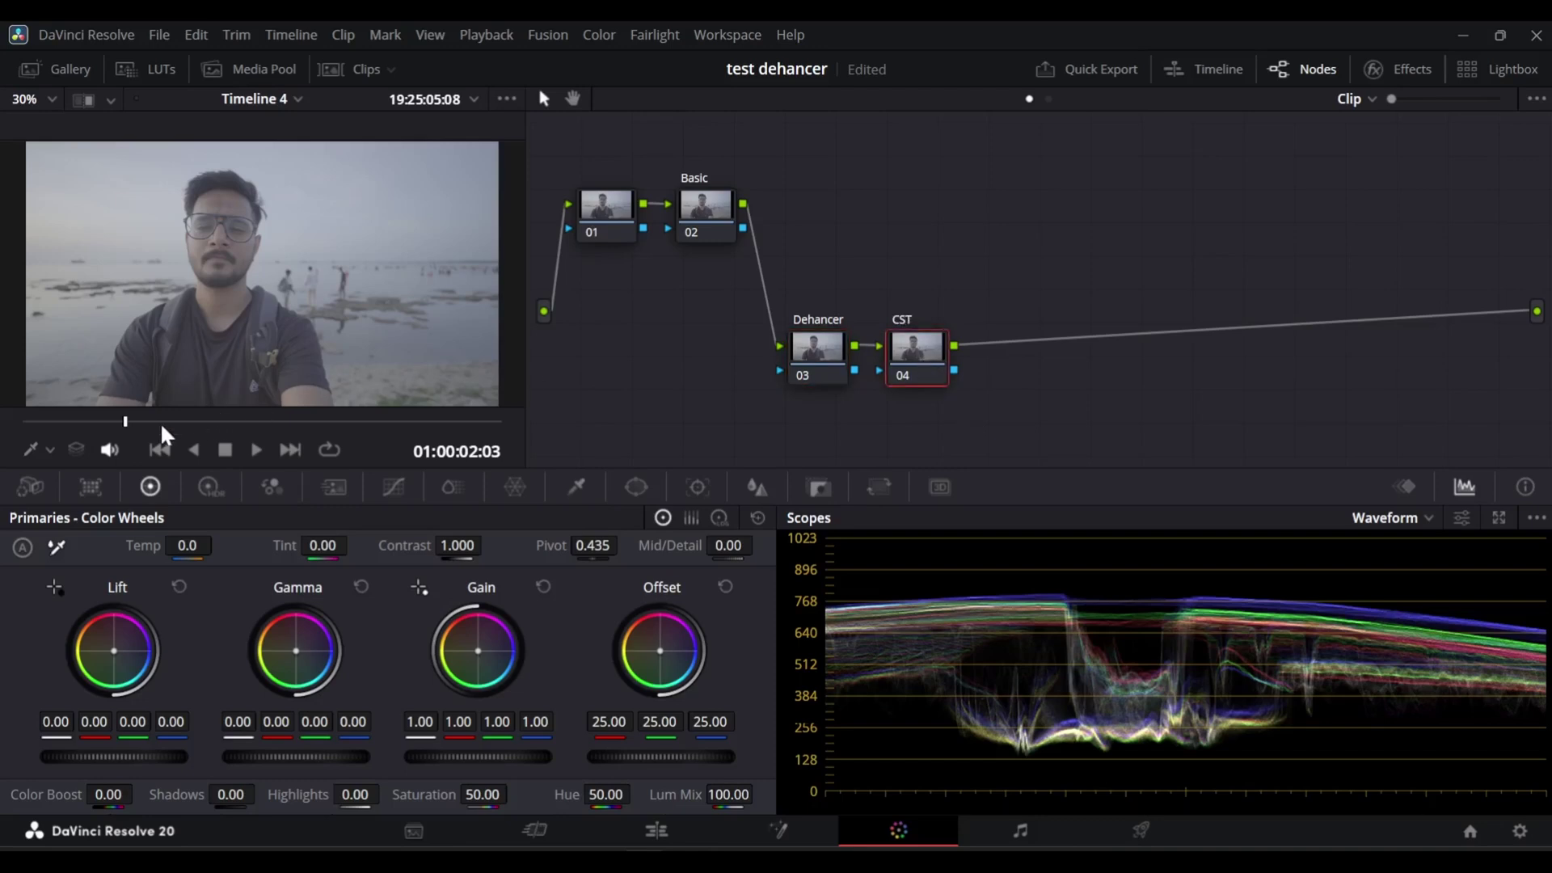
# - Search the effects library for "color" and apply Color Space Transform to the CST node
pyautogui.click(94, 433)
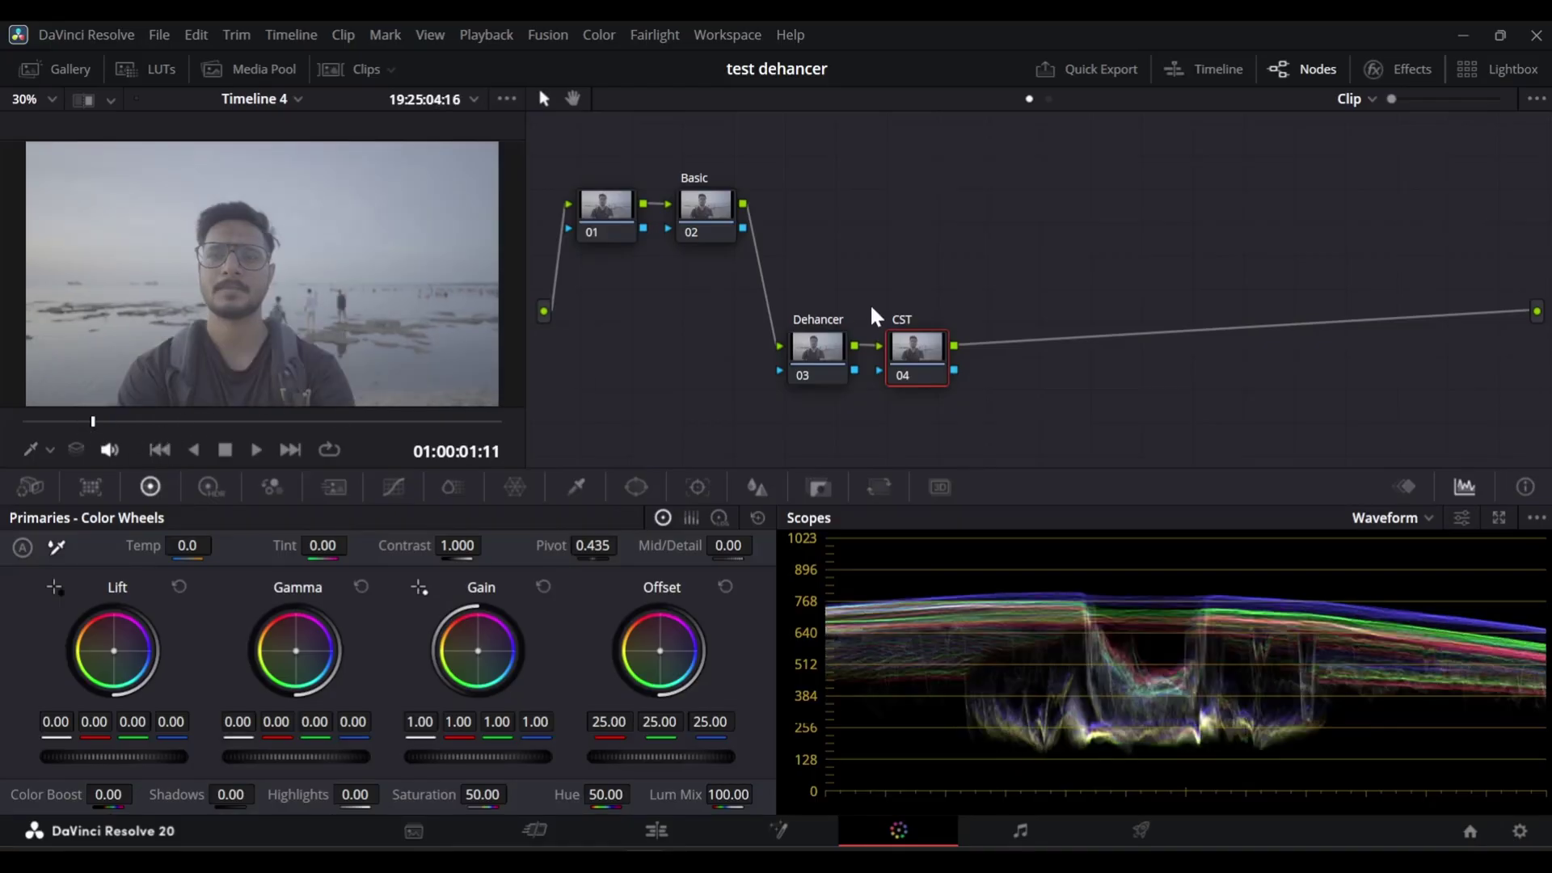
pyautogui.click(1384, 73)
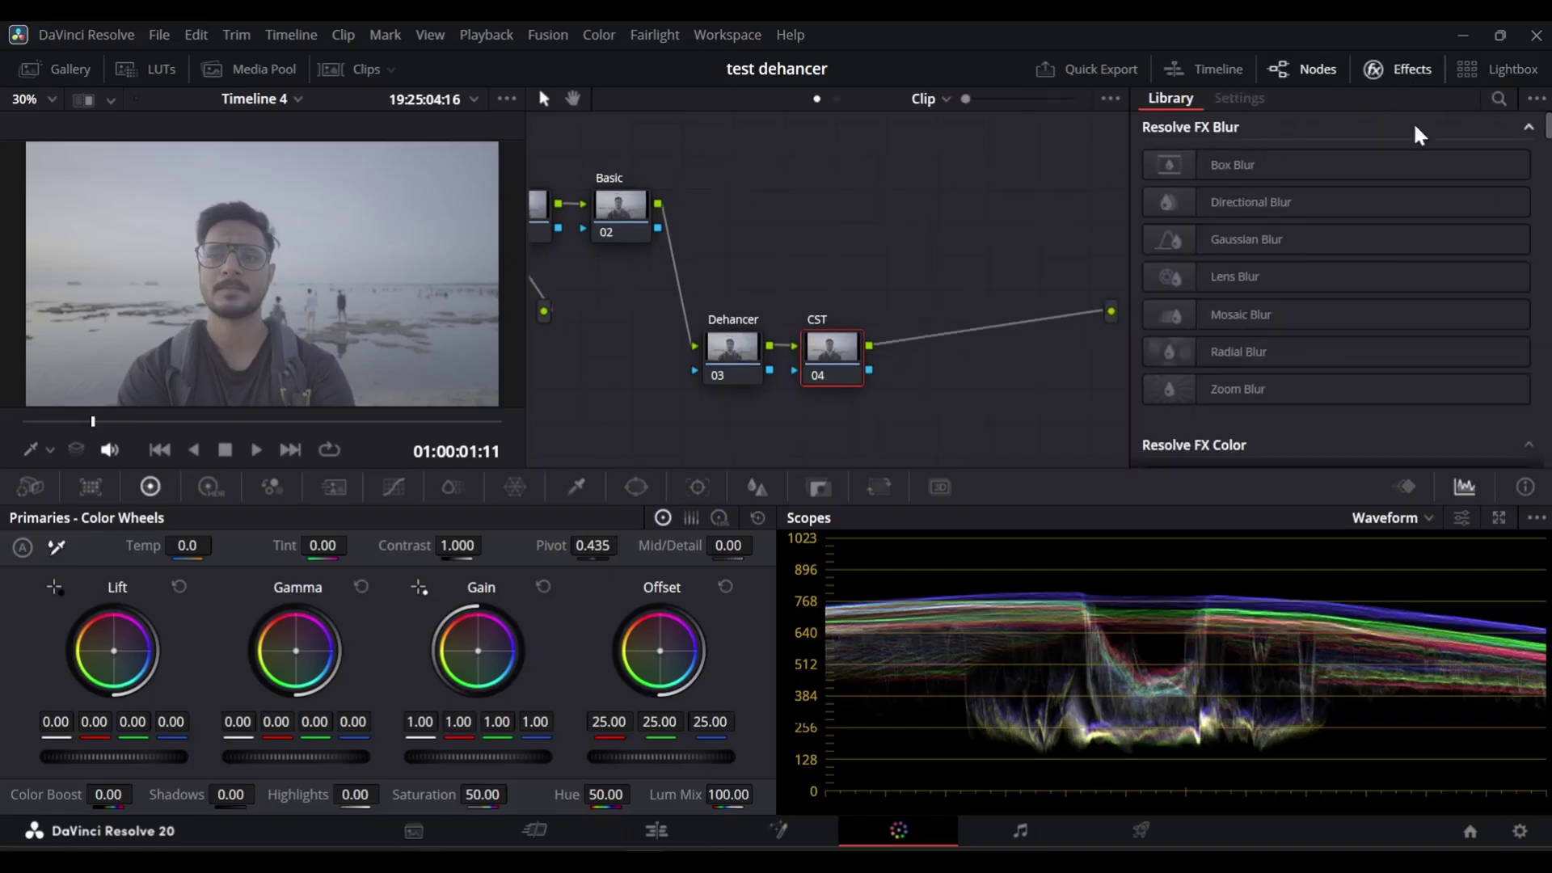
pyautogui.click(1498, 100)
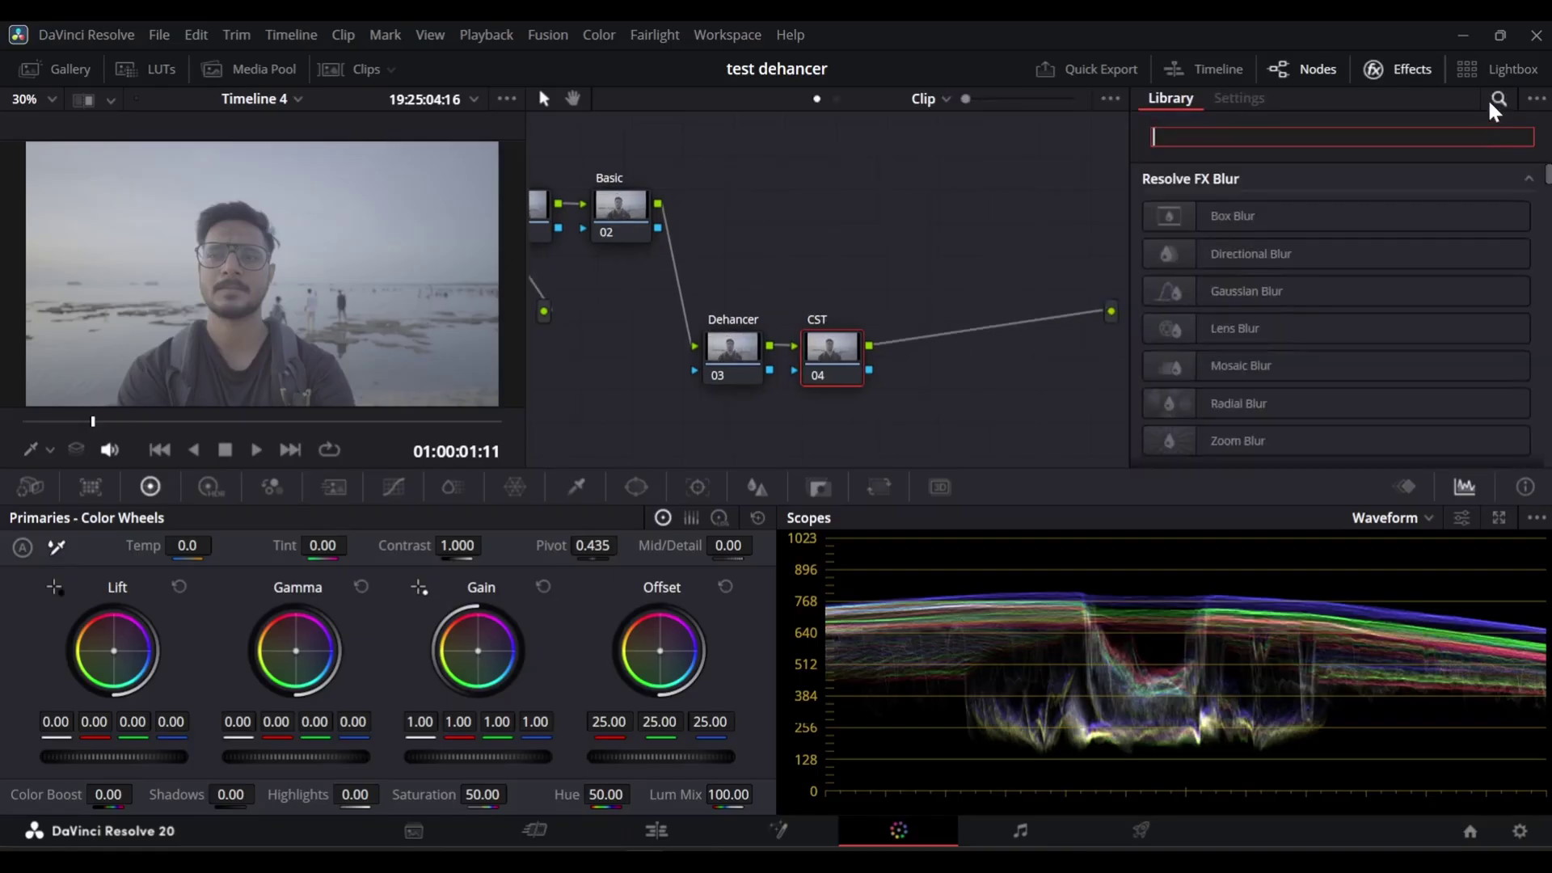
pyautogui.write('color')
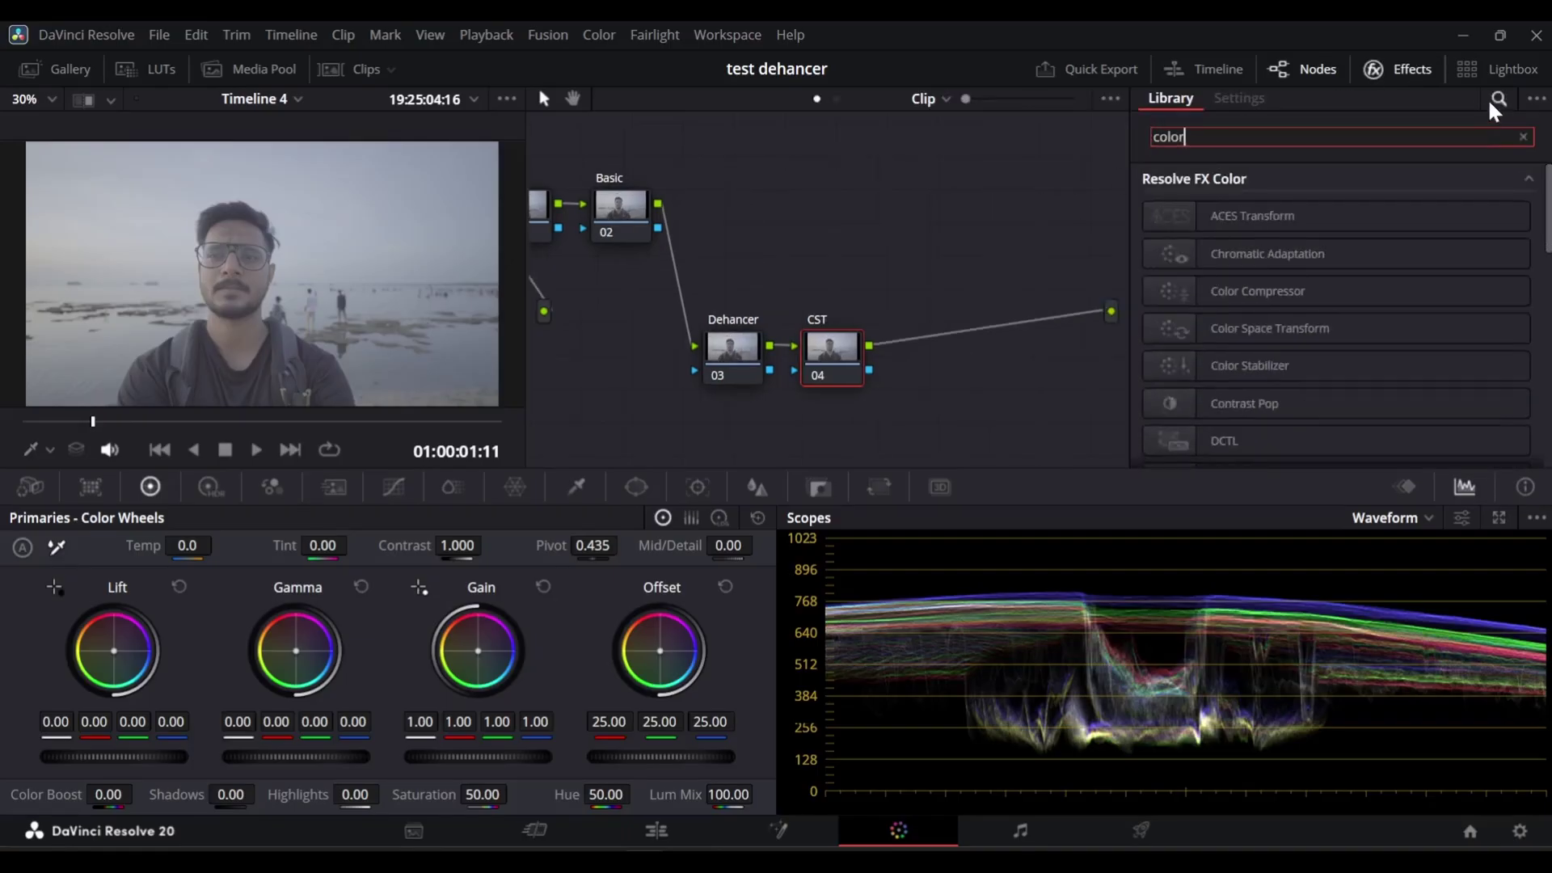
pyautogui.moveTo(1258, 335); pyautogui.dragTo(851, 374)
# - Set the transform's input color space to Sony S-Gamut3.Cine and its input gamma to Sony S-Log3
pyautogui.click(1326, 240)
pyautogui.scroll(-10, 1355, 385)
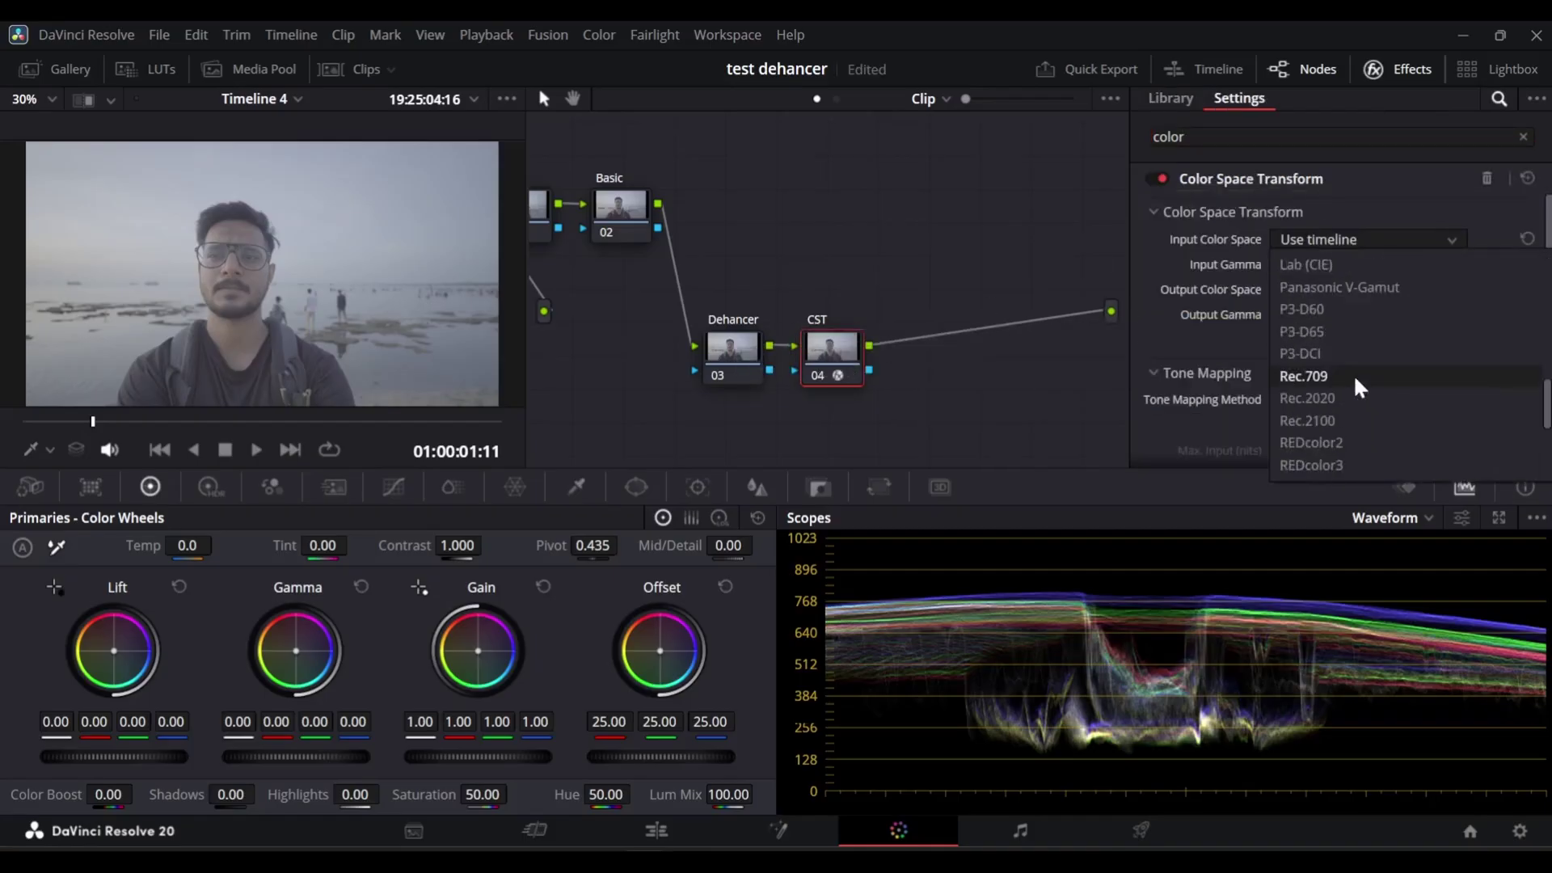
pyautogui.click(1361, 400)
pyautogui.click(1343, 264)
pyautogui.scroll(-8, 1348, 396)
pyautogui.click(1349, 423)
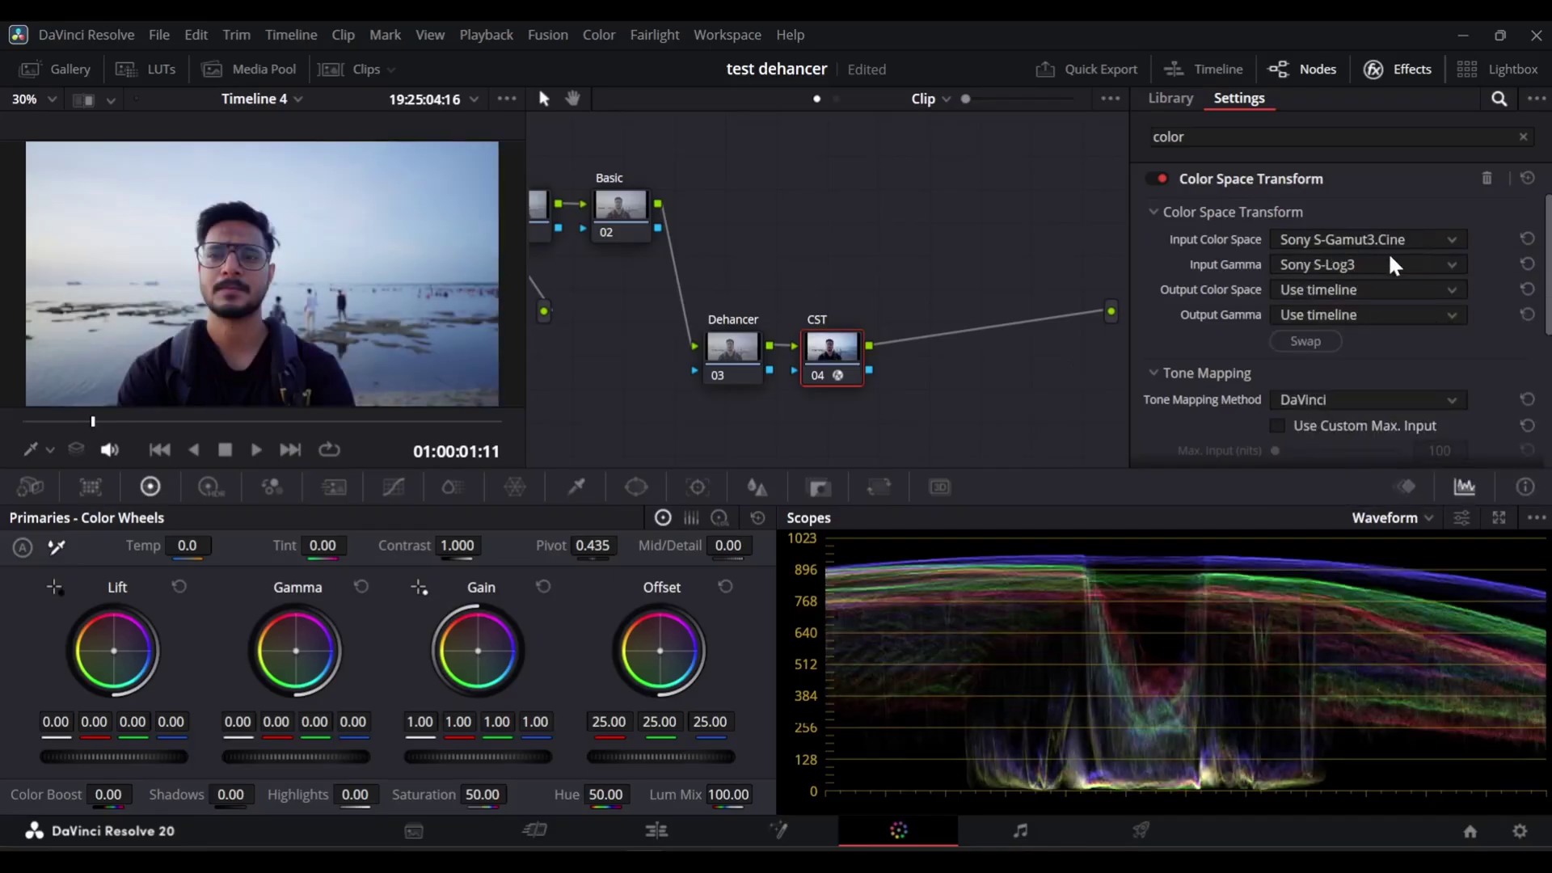
# - Set the transform's output color space and output gamma to Rec.709
pyautogui.click(1333, 291)
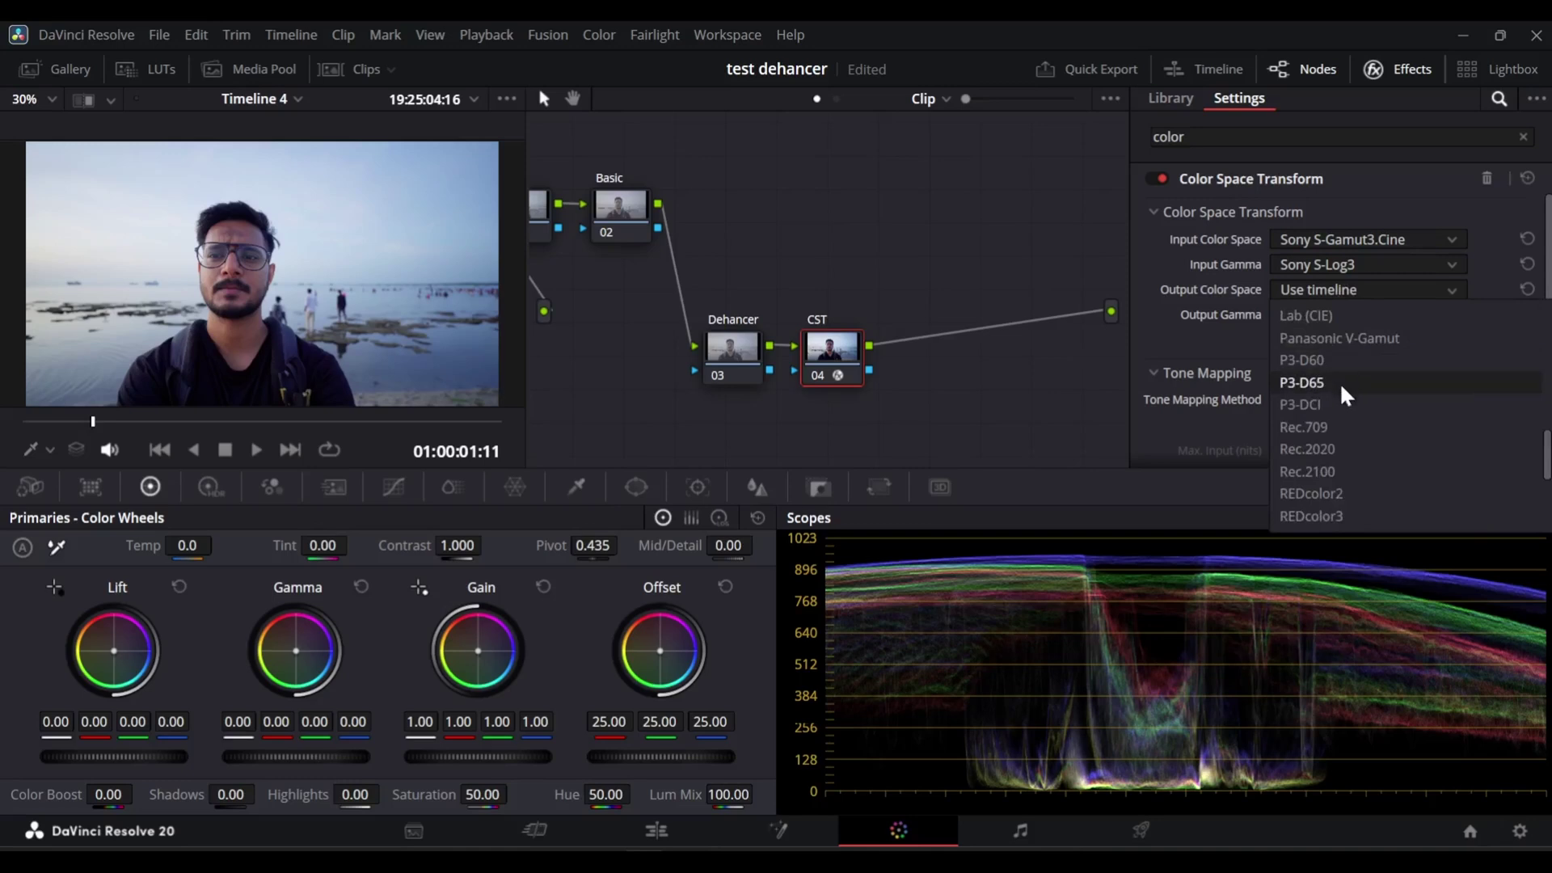
pyautogui.click(1356, 315)
pyautogui.scroll(-10, 1348, 404)
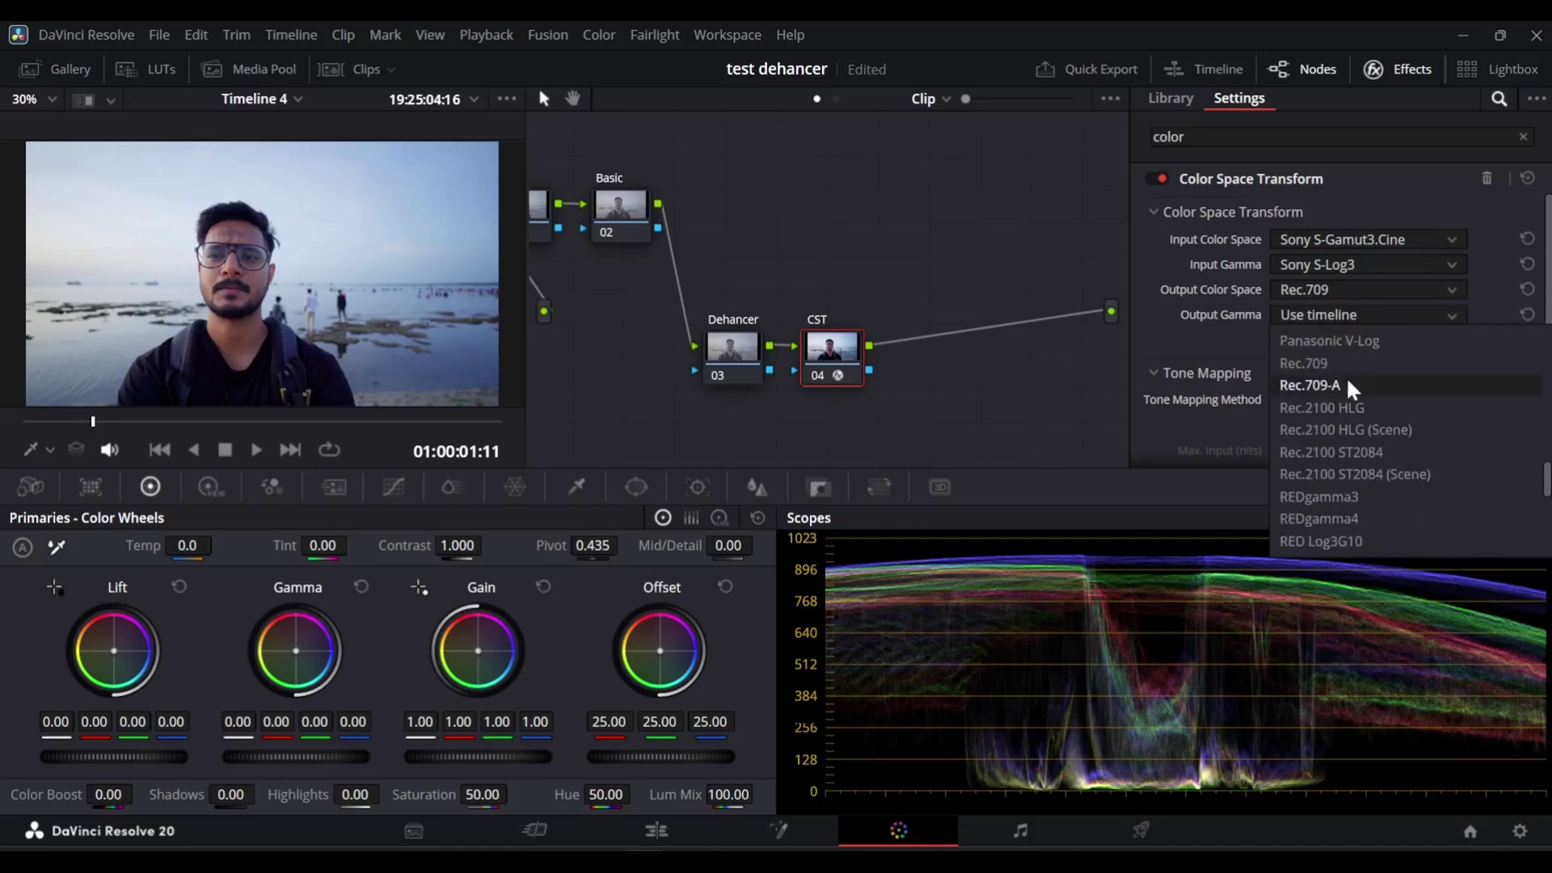
pyautogui.click(1344, 383)
pyautogui.click(1338, 314)
pyautogui.click(1343, 366)
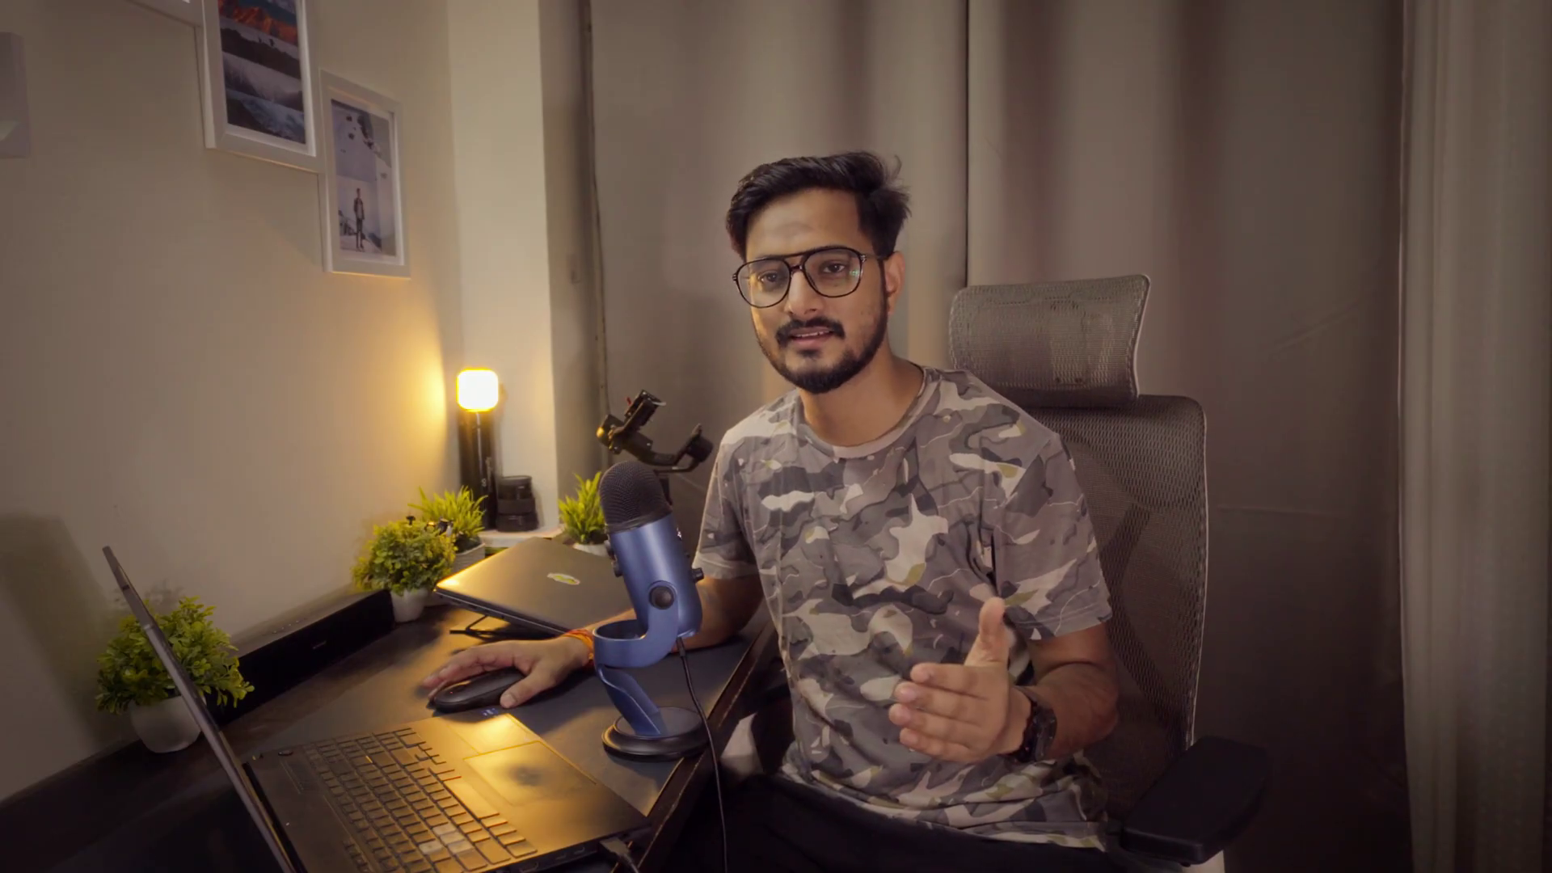
# - Configure the Dehancer Pro camera input for Sony A6300 with the S-Log3 S-Gamut3.Cine format
pyautogui.click(1343, 118)
pyautogui.scroll(-3, 1365, 318)
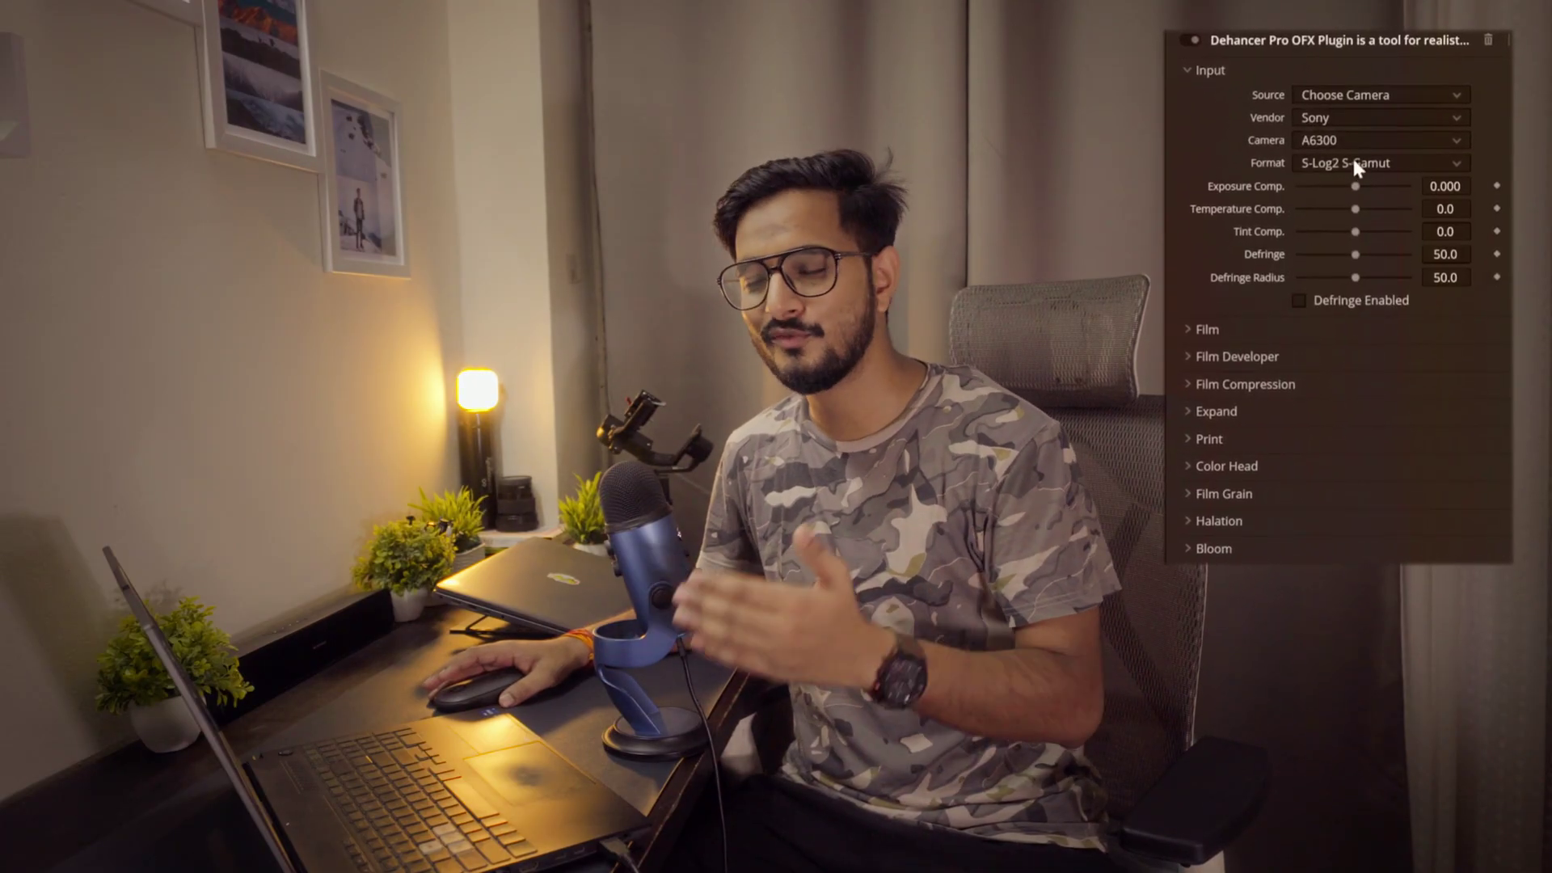
pyautogui.click(1356, 164)
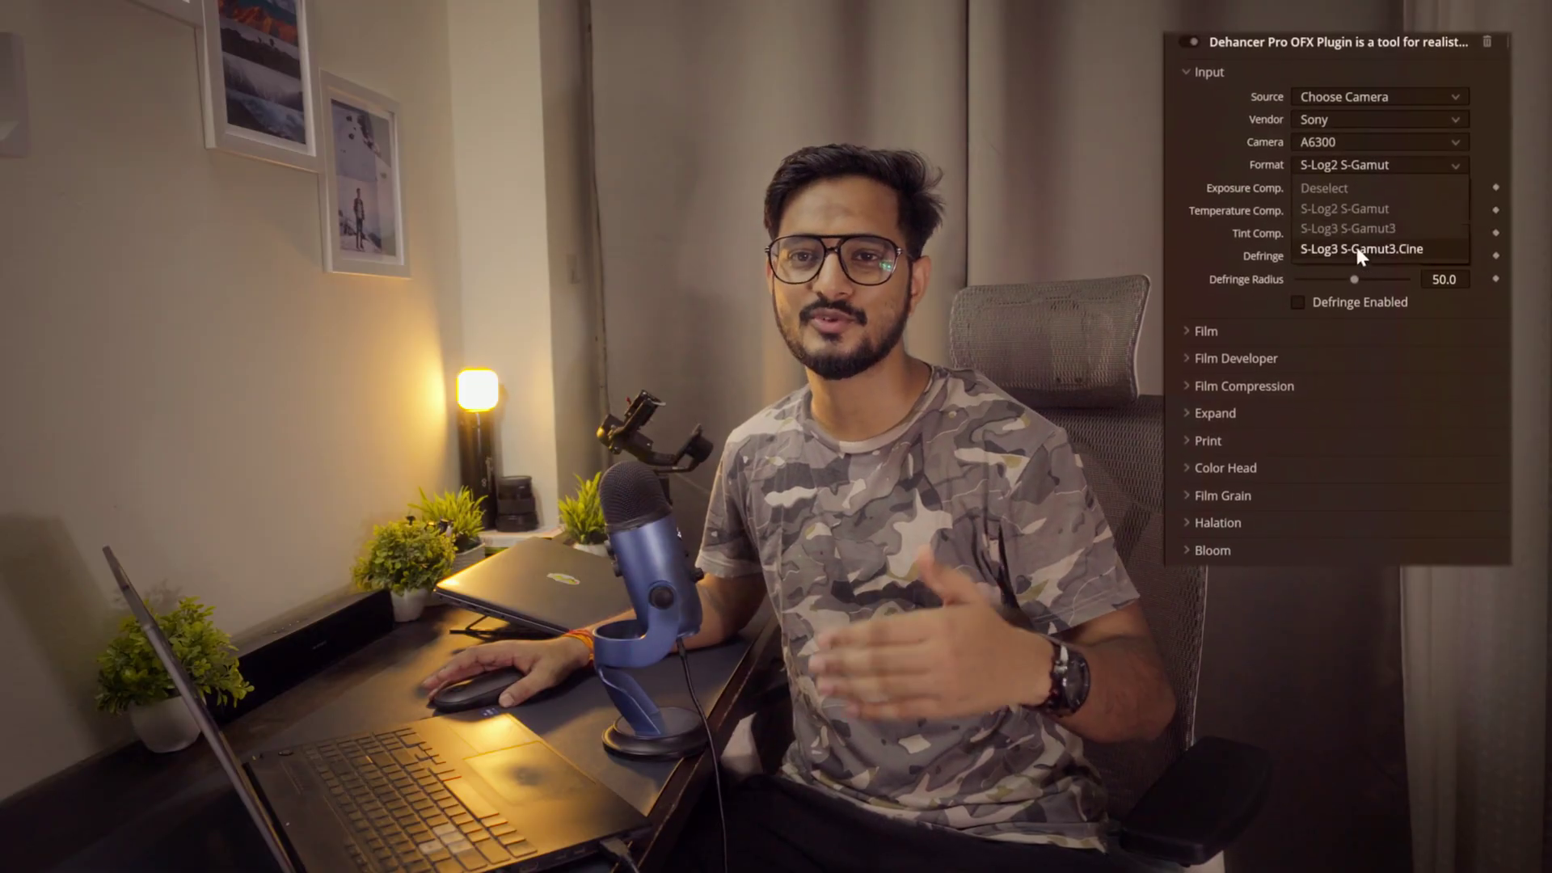
pyautogui.click(1359, 248)
pyautogui.click(1319, 141)
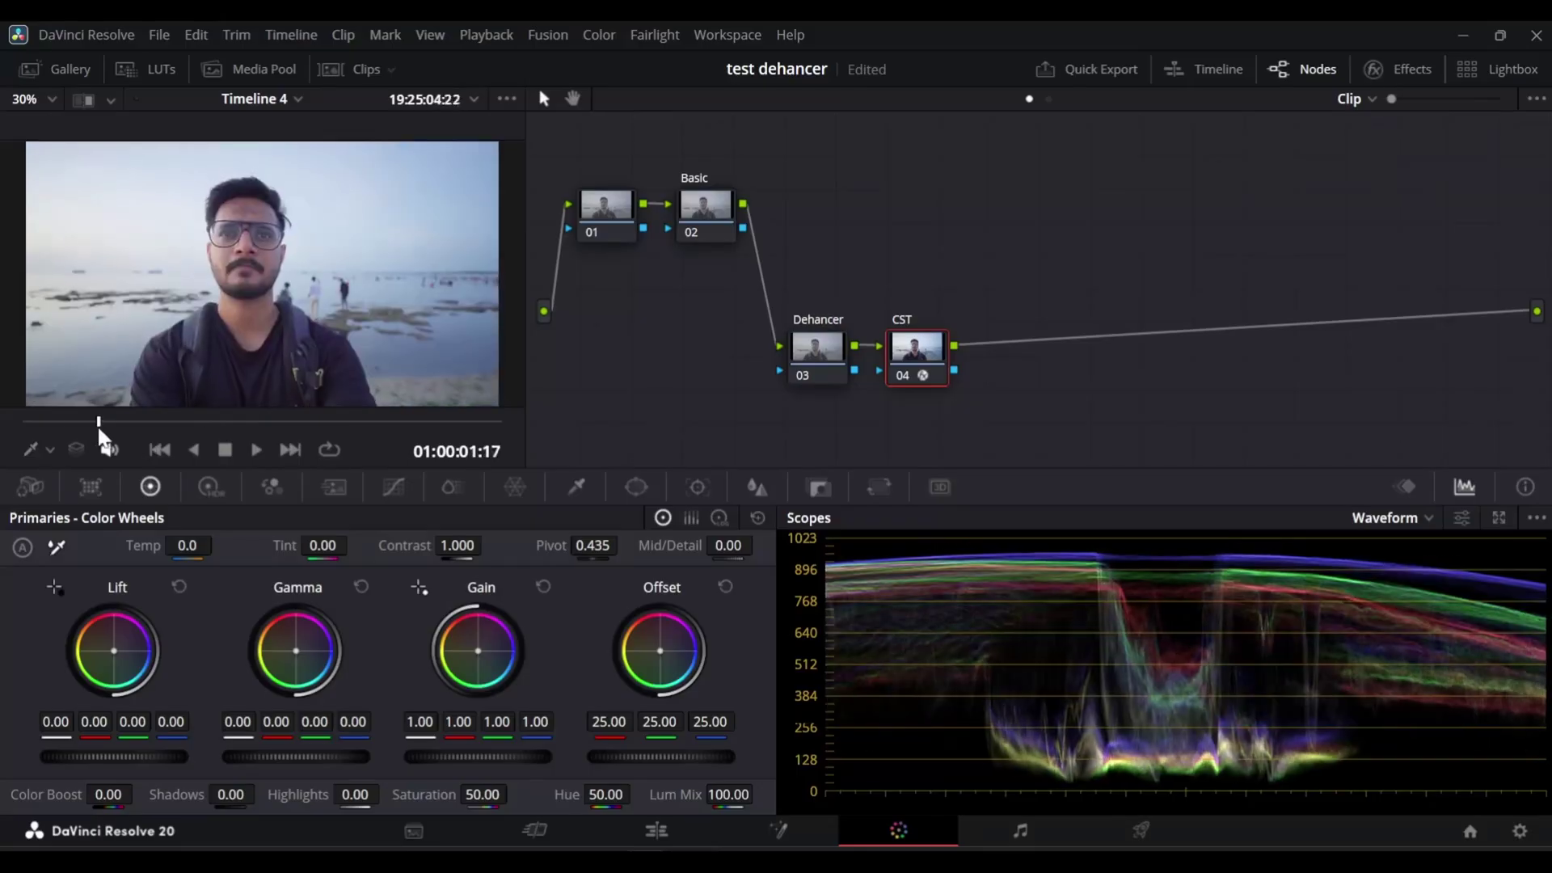
# - Select the Basic node and move the playhead to the frame at 01:00:02:03
pyautogui.moveTo(100, 420); pyautogui.dragTo(50, 419)
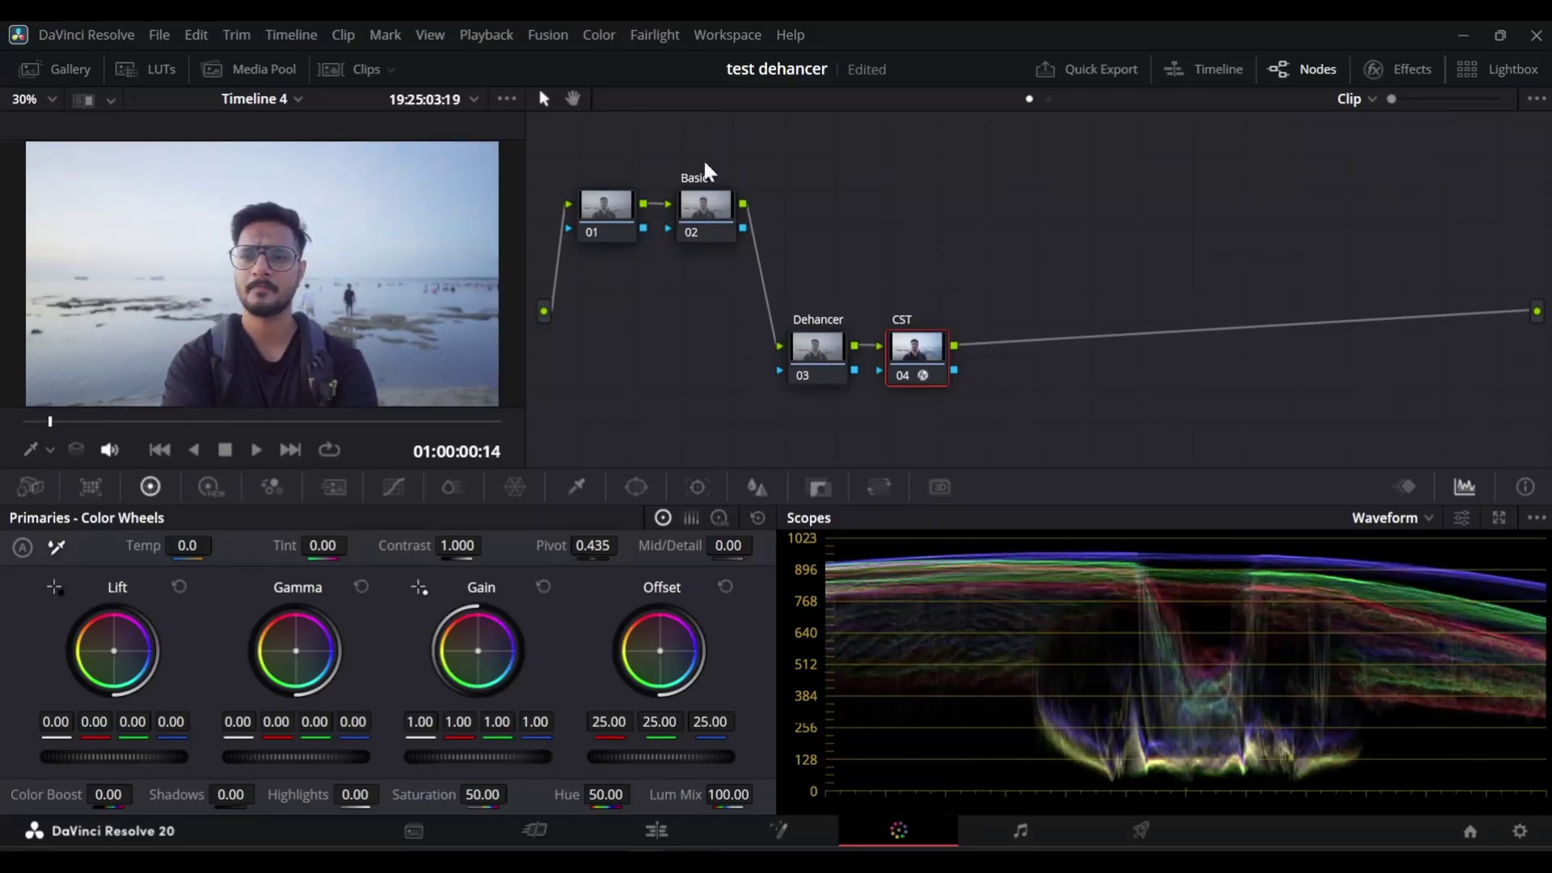
pyautogui.click(686, 212)
pyautogui.moveTo(43, 427); pyautogui.dragTo(125, 422)
# - Try raising the Basic node's temperature to 180 in the Primaries and return it to 0
pyautogui.moveTo(174, 540); pyautogui.dragTo(324, 541)
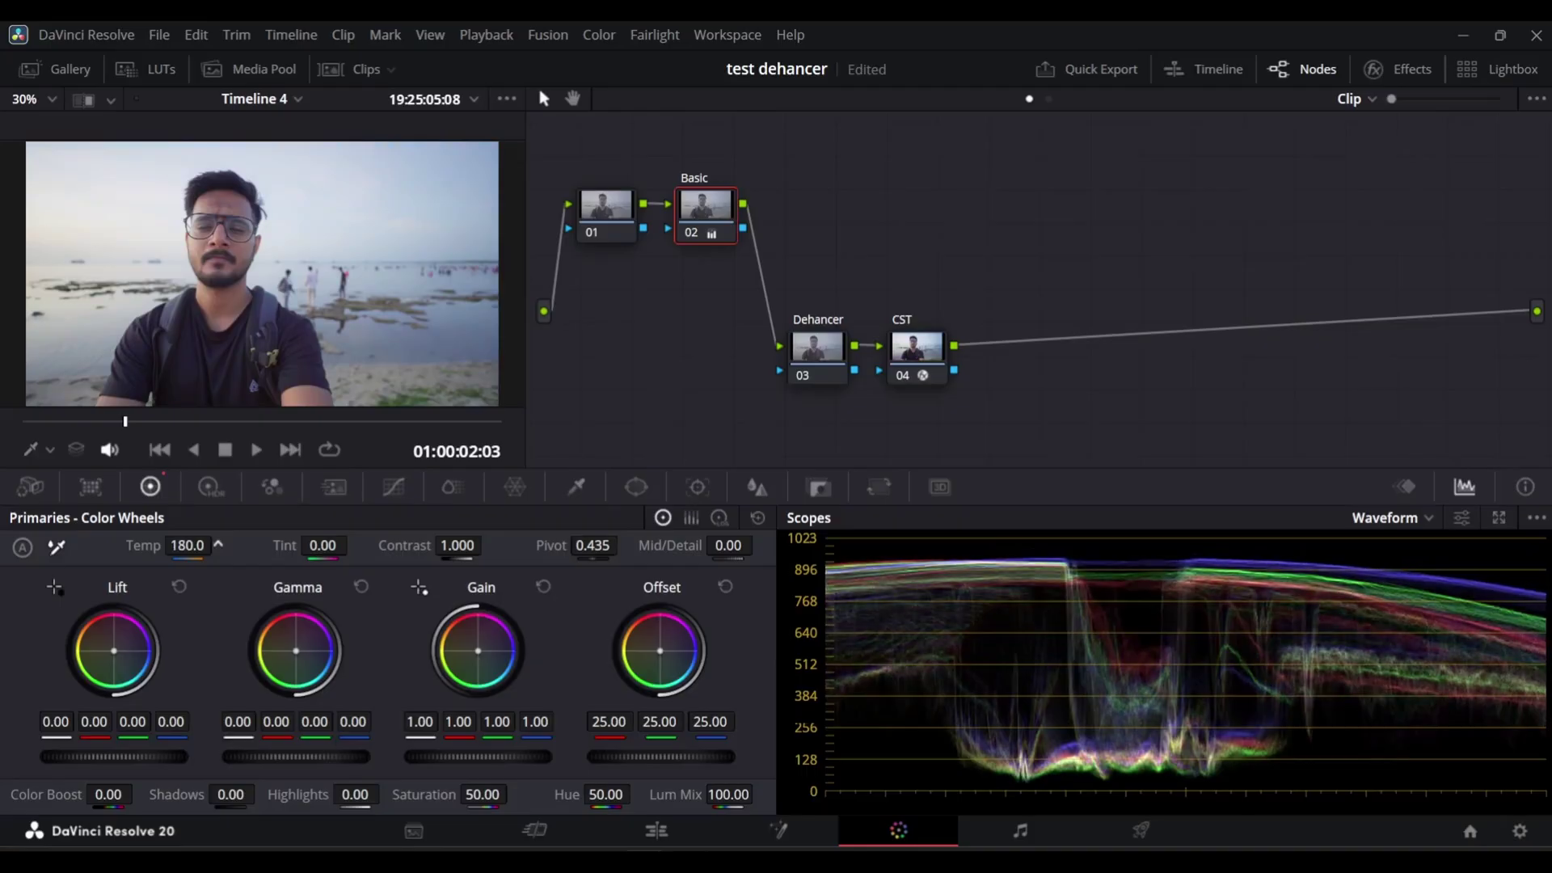
pyautogui.moveTo(323, 542); pyautogui.dragTo(194, 518)
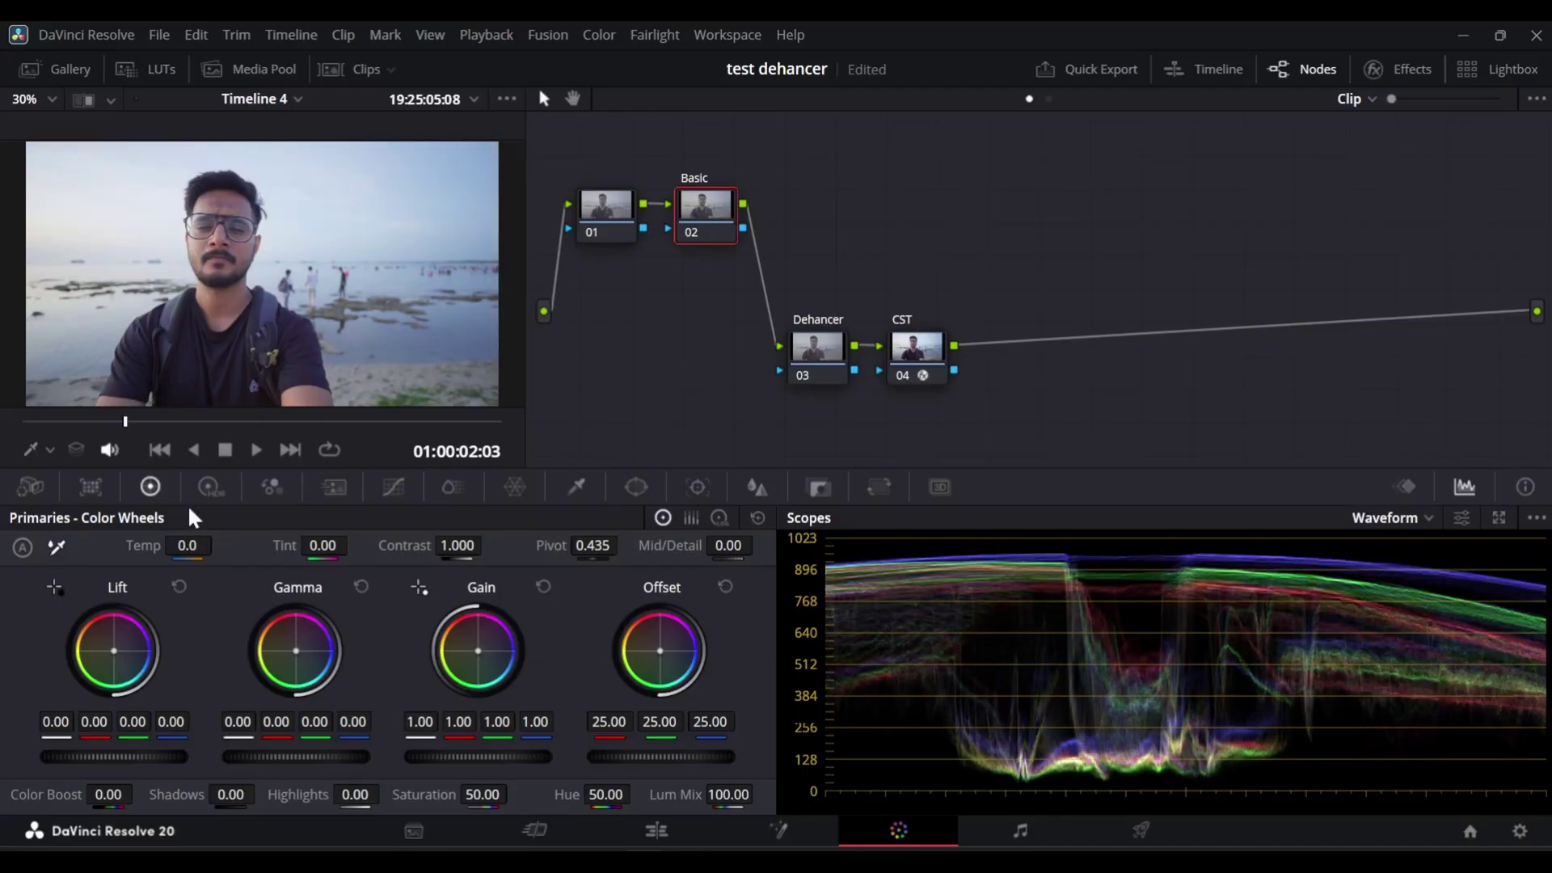
# - Raise the Basic node's global HDR temperature to about 1573 and check the warmer balance on several frames
pyautogui.click(205, 490)
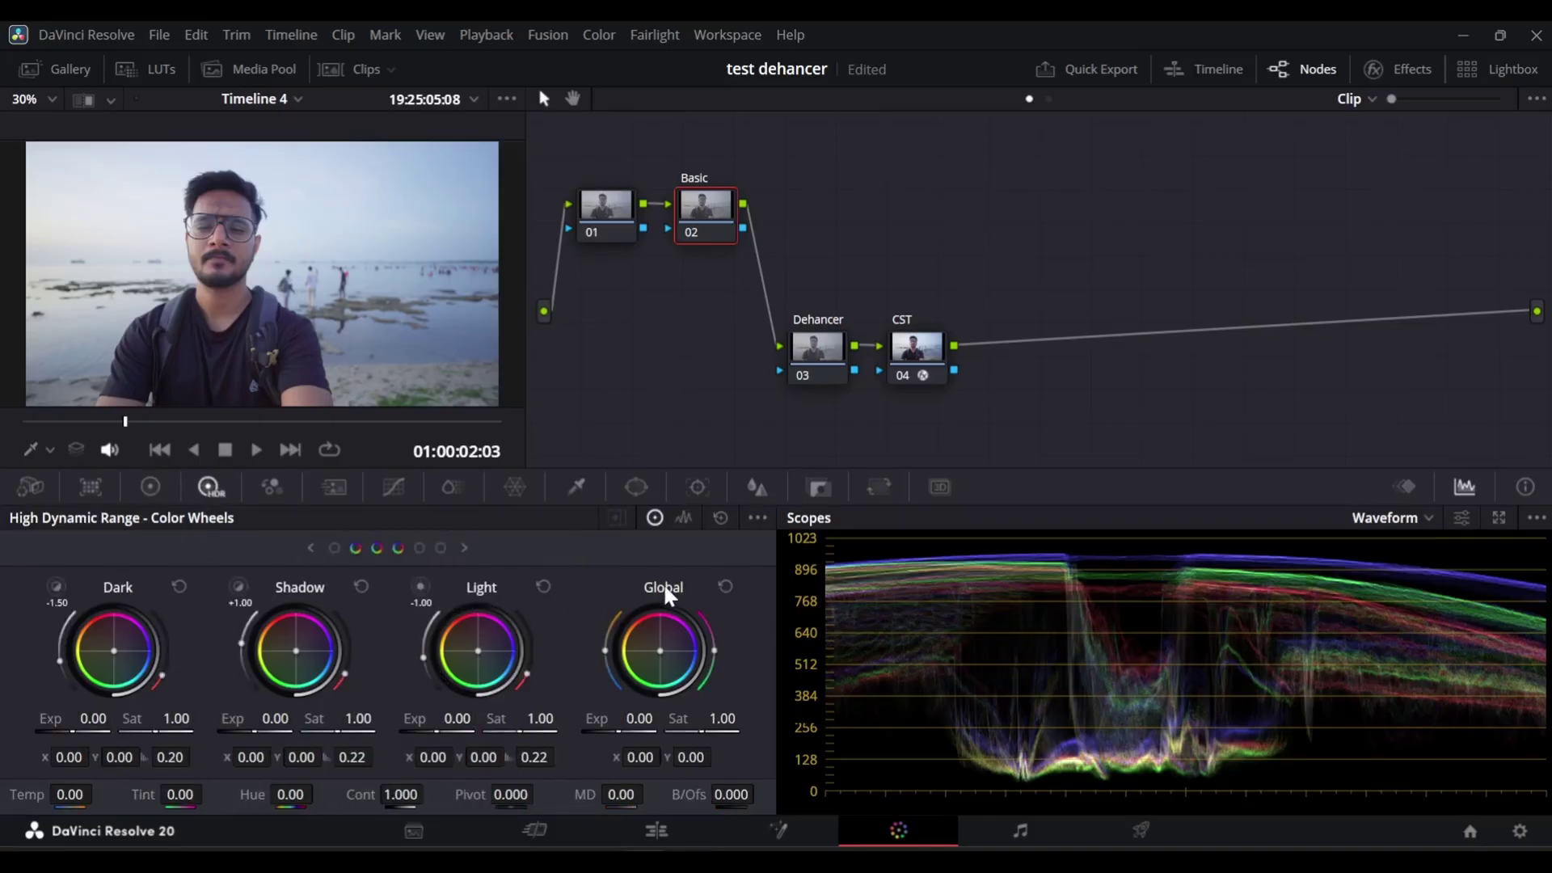
pyautogui.moveTo(609, 656); pyautogui.dragTo(615, 645)
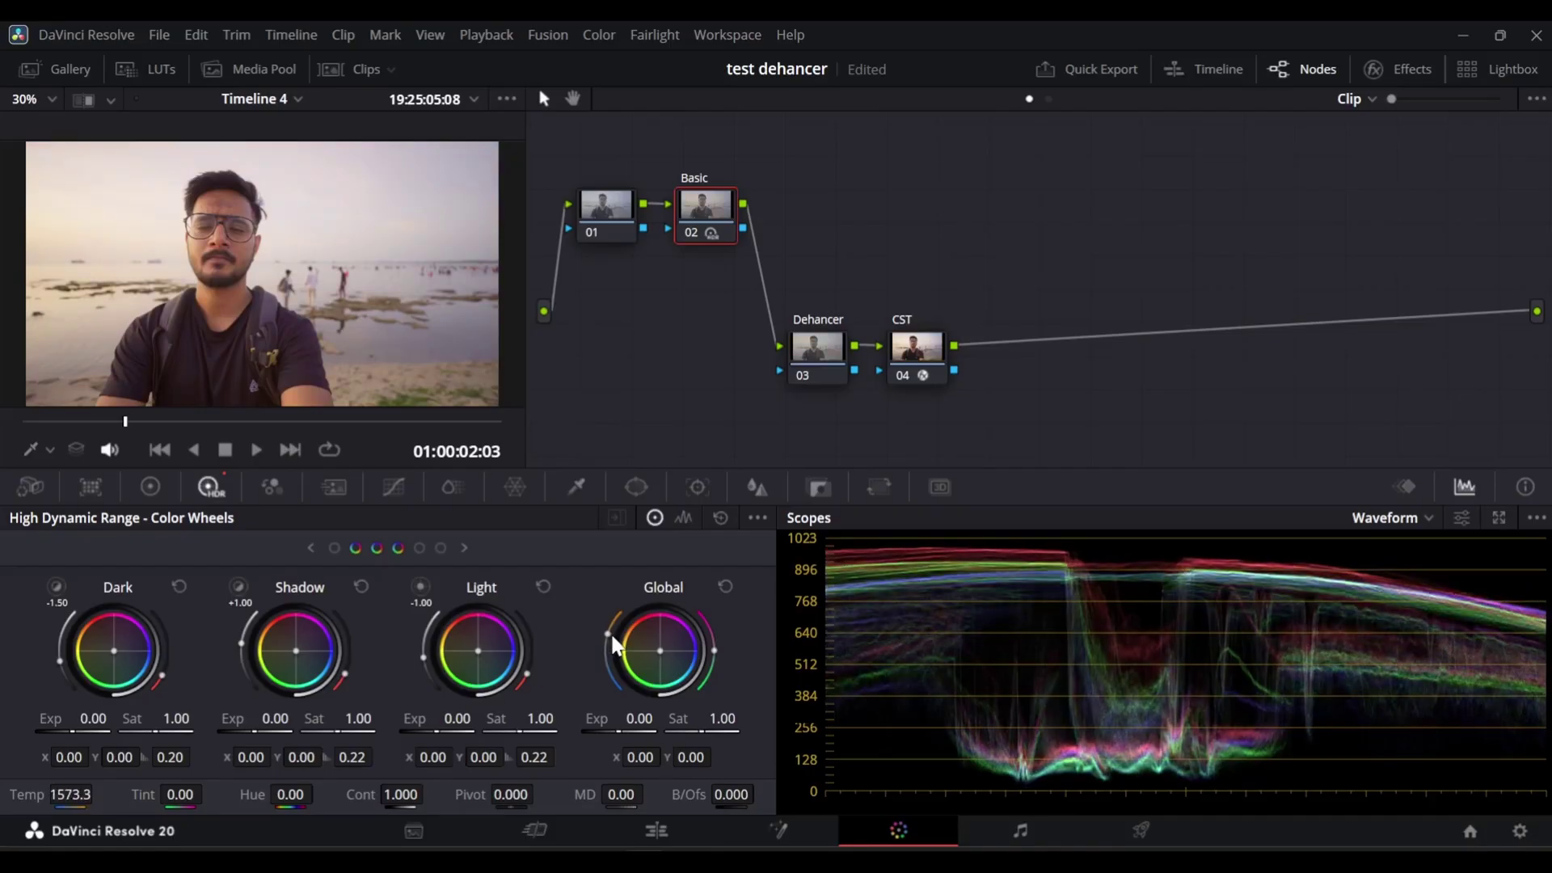
pyautogui.click(91, 421)
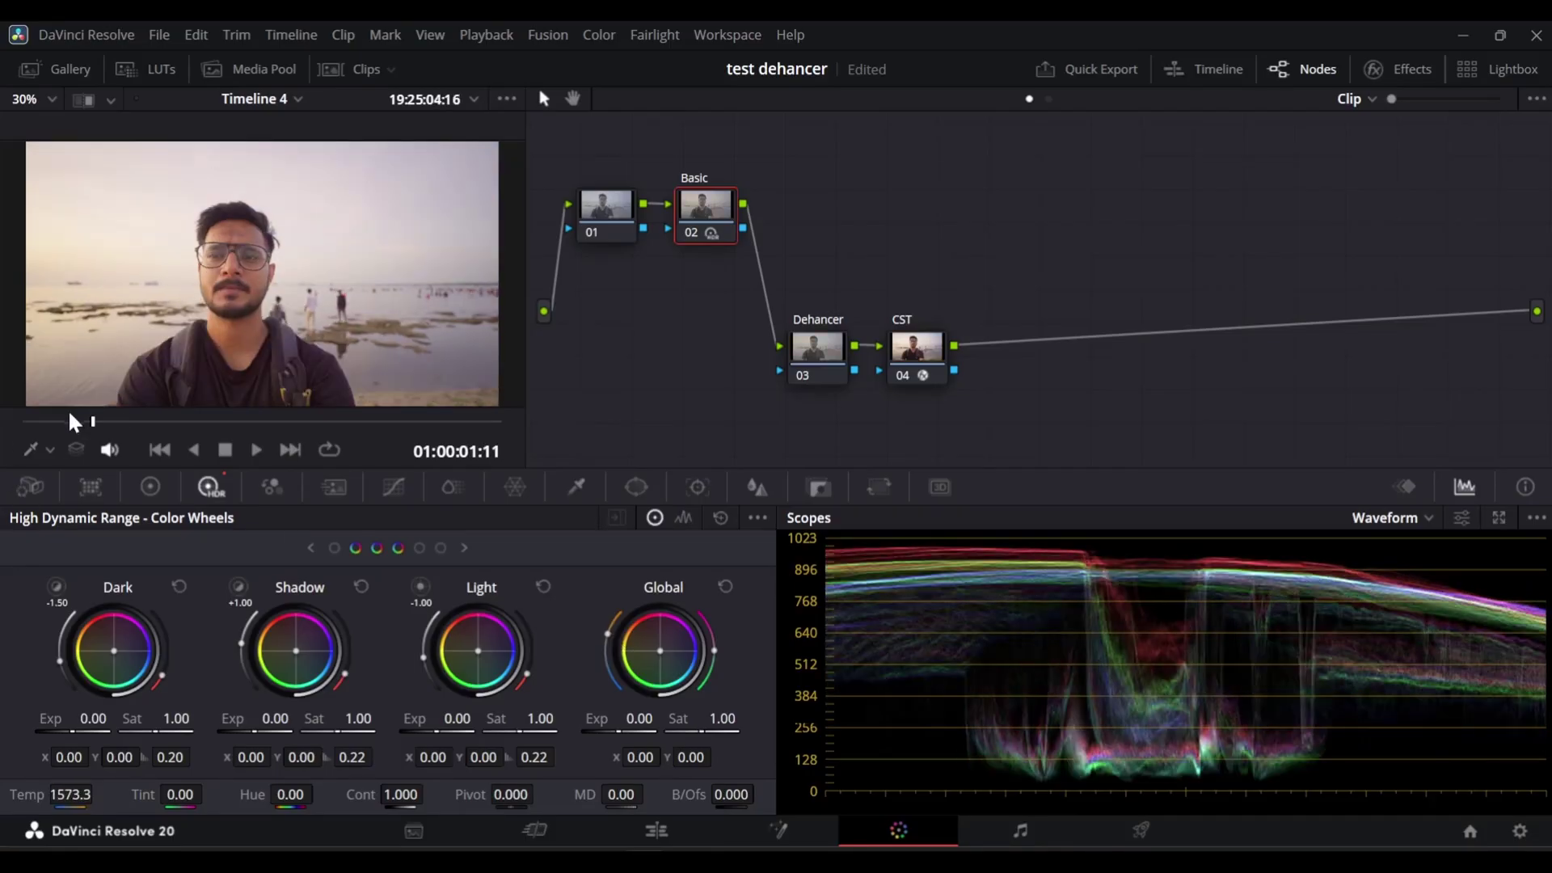
pyautogui.click(84, 419)
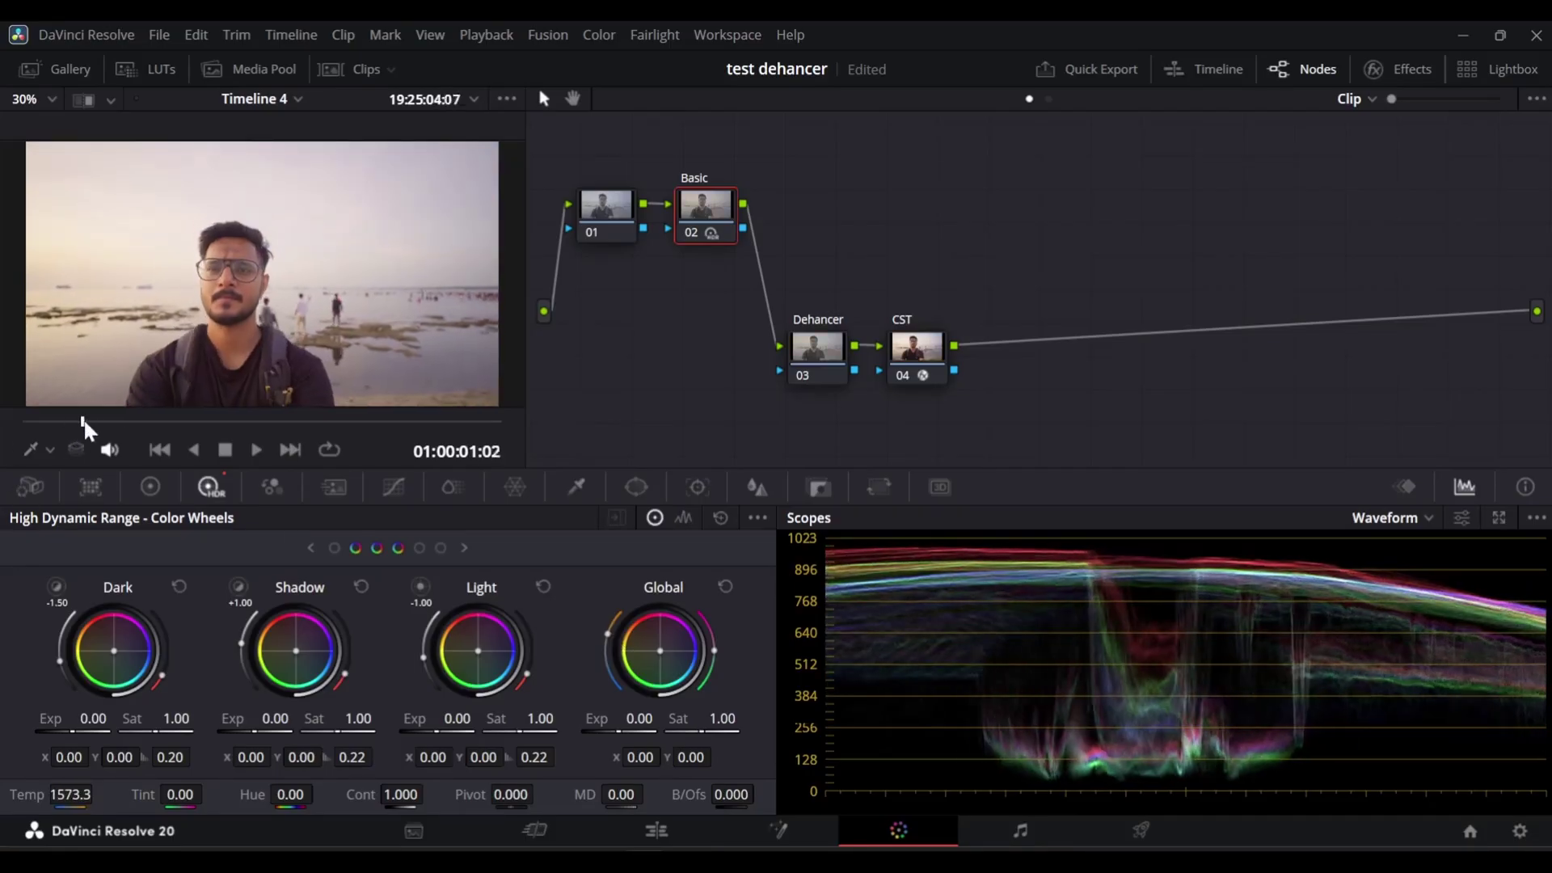
pyautogui.click(121, 421)
pyautogui.scroll(2, 372, 283)
pyautogui.scroll(-4, 359, 279)
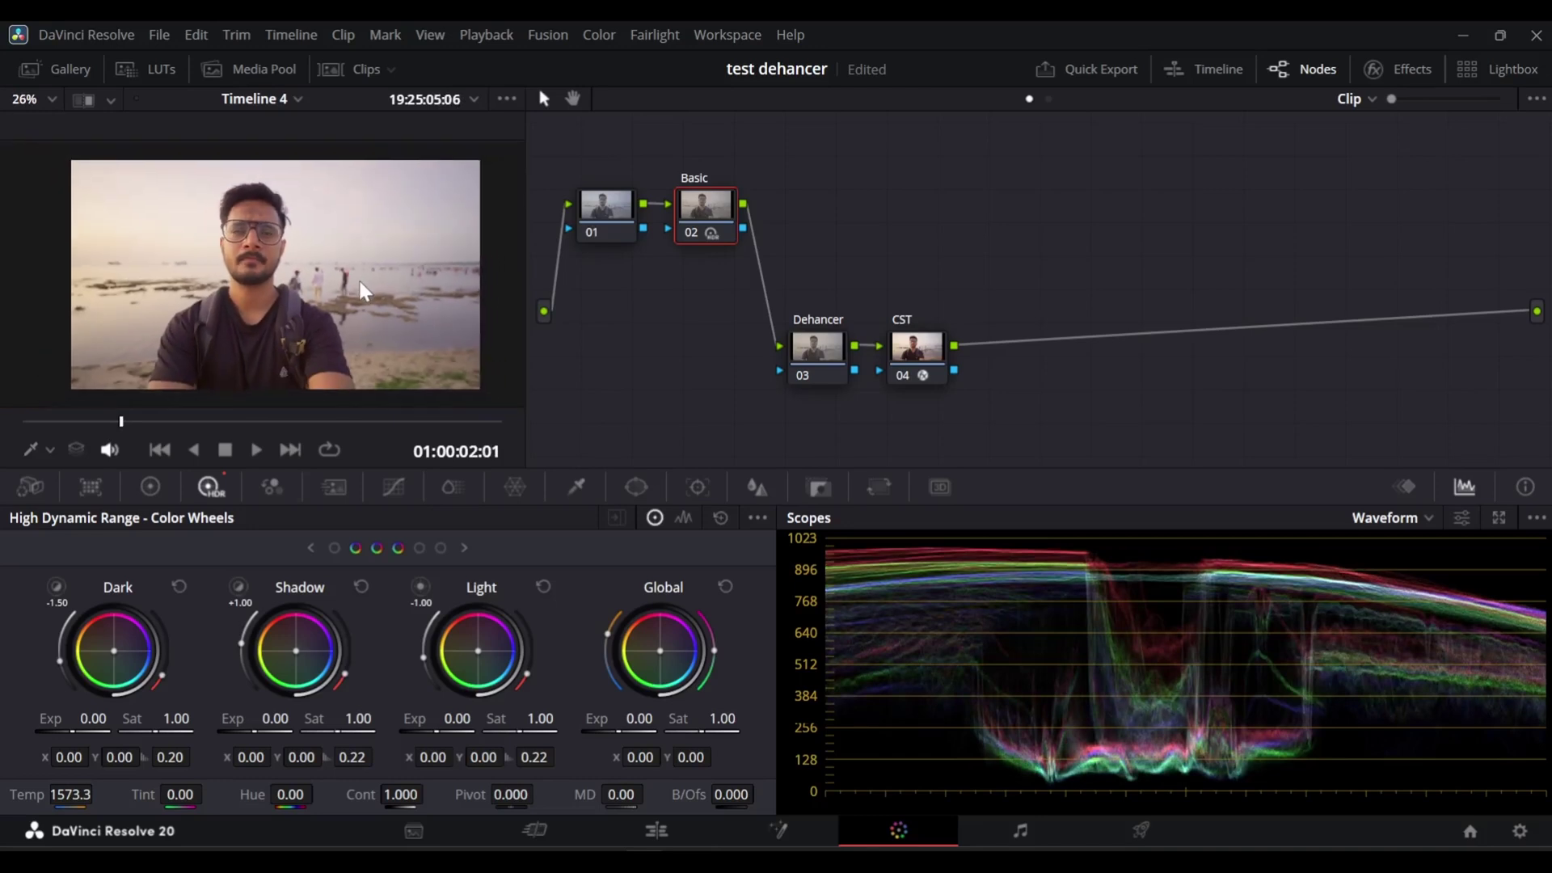
pyautogui.moveTo(76, 419)
pyautogui.mouseDown()
pyautogui.moveTo(37, 418)
pyautogui.moveTo(63, 419)
pyautogui.mouseUp()
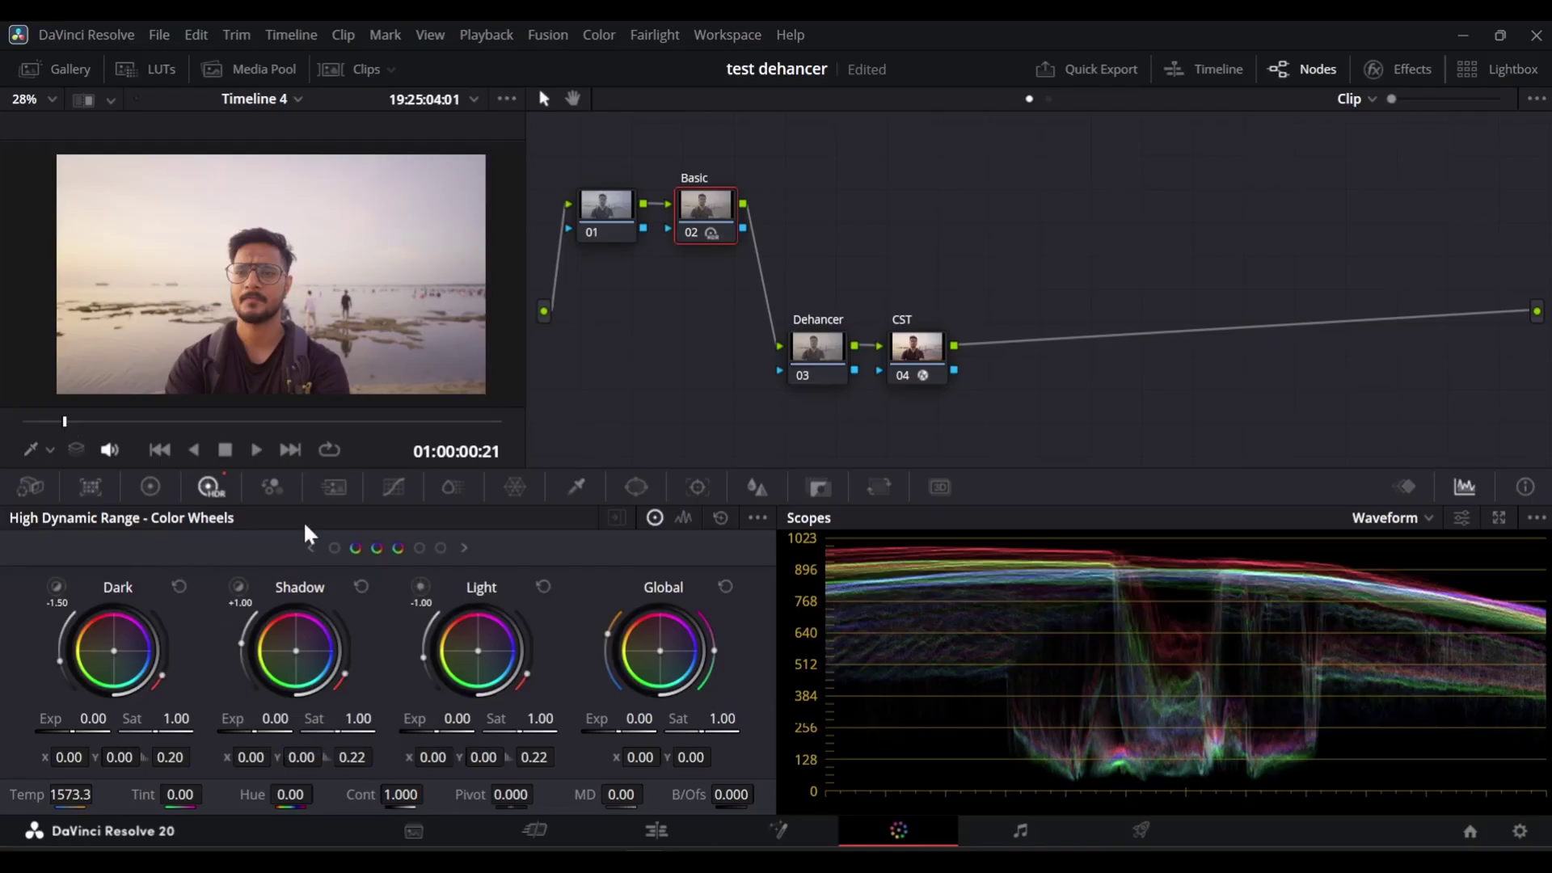
# - Set the Basic node's highlights to -50 in the Primaries and review the result at another frame
pyautogui.click(151, 486)
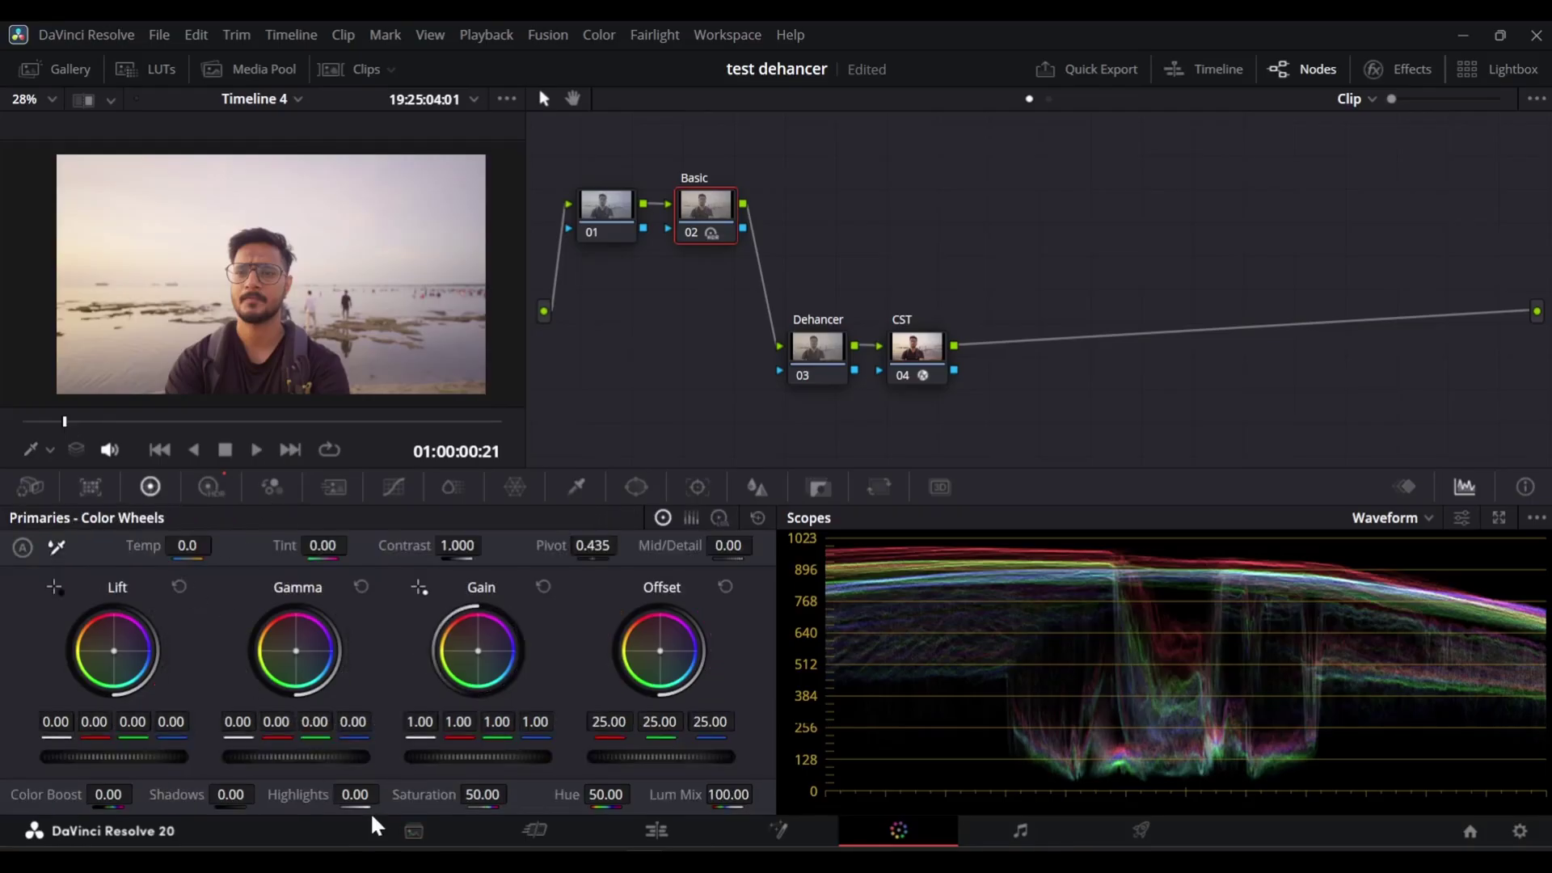
pyautogui.moveTo(355, 794); pyautogui.dragTo(269, 795)
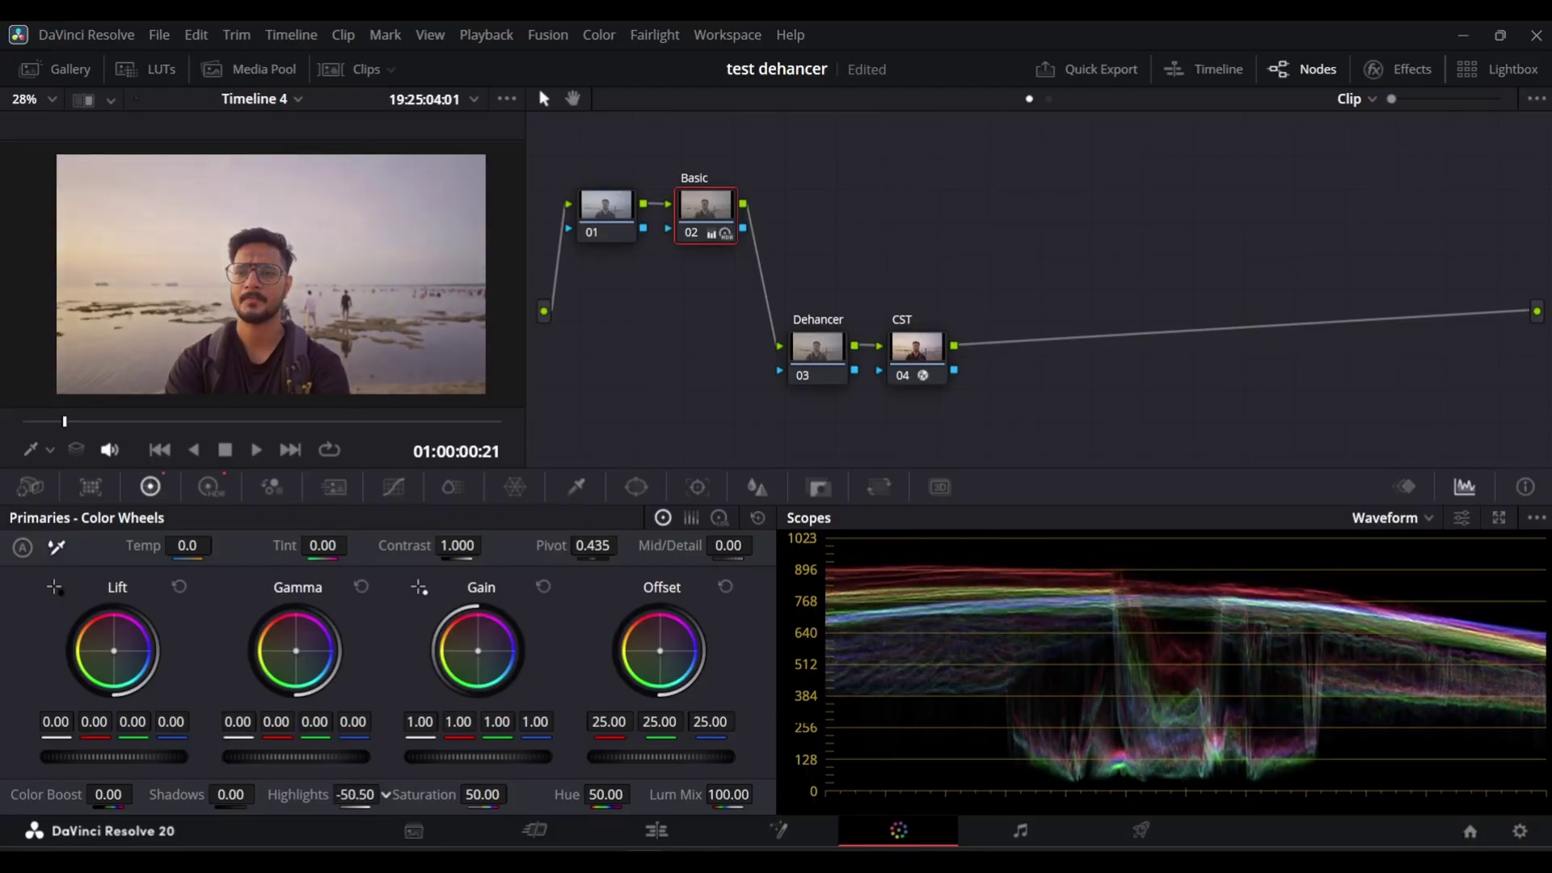
pyautogui.click(369, 796)
pyautogui.write('0')
pyautogui.press('Return')
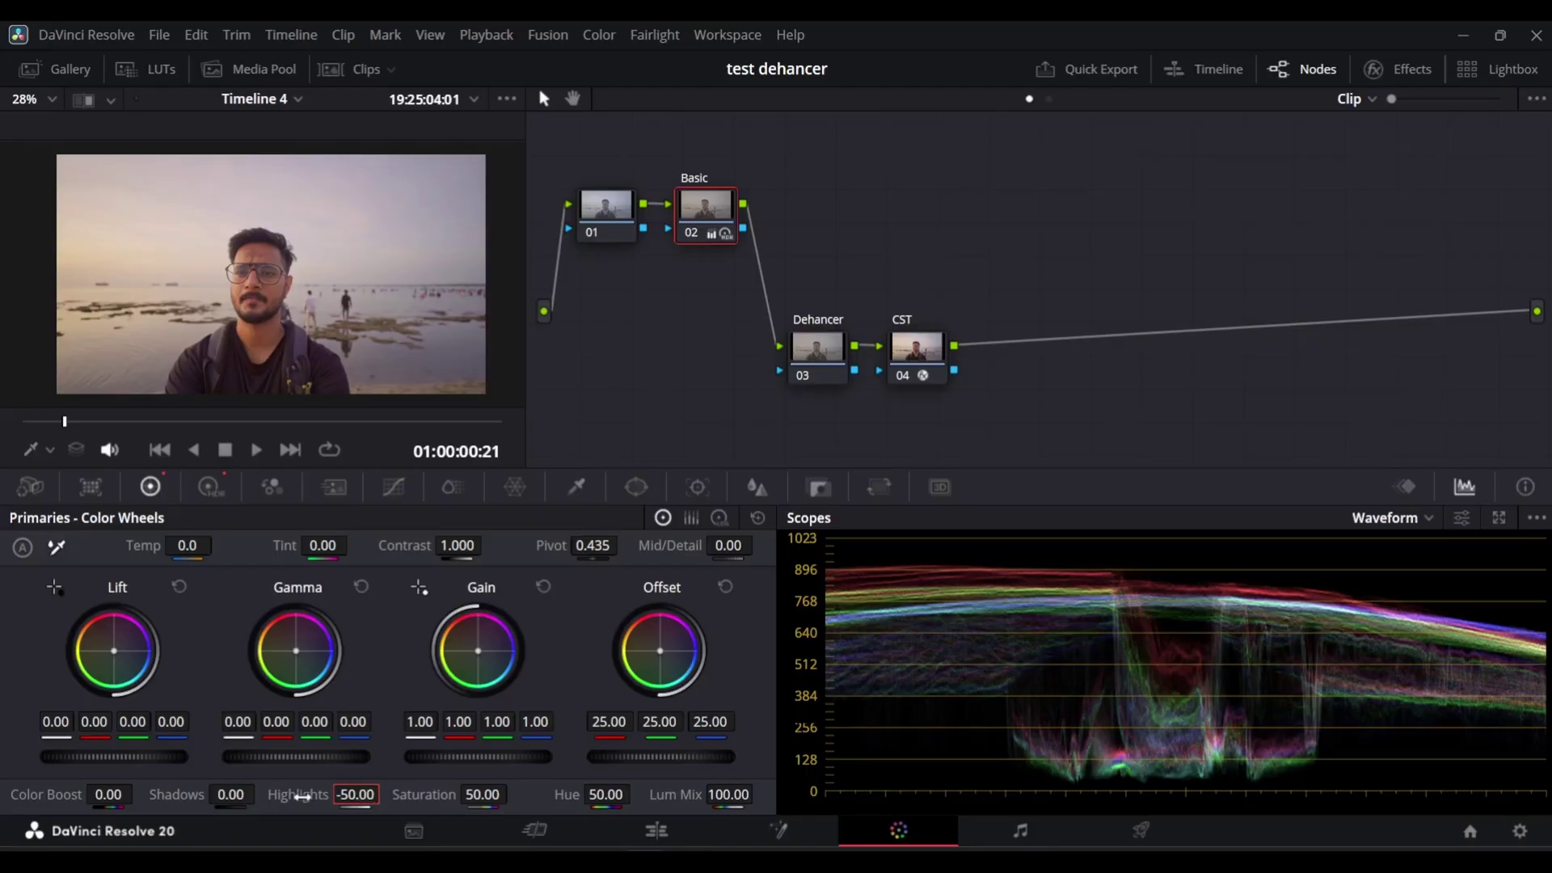
pyautogui.click(80, 418)
pyautogui.moveTo(80, 418); pyautogui.dragTo(107, 429)
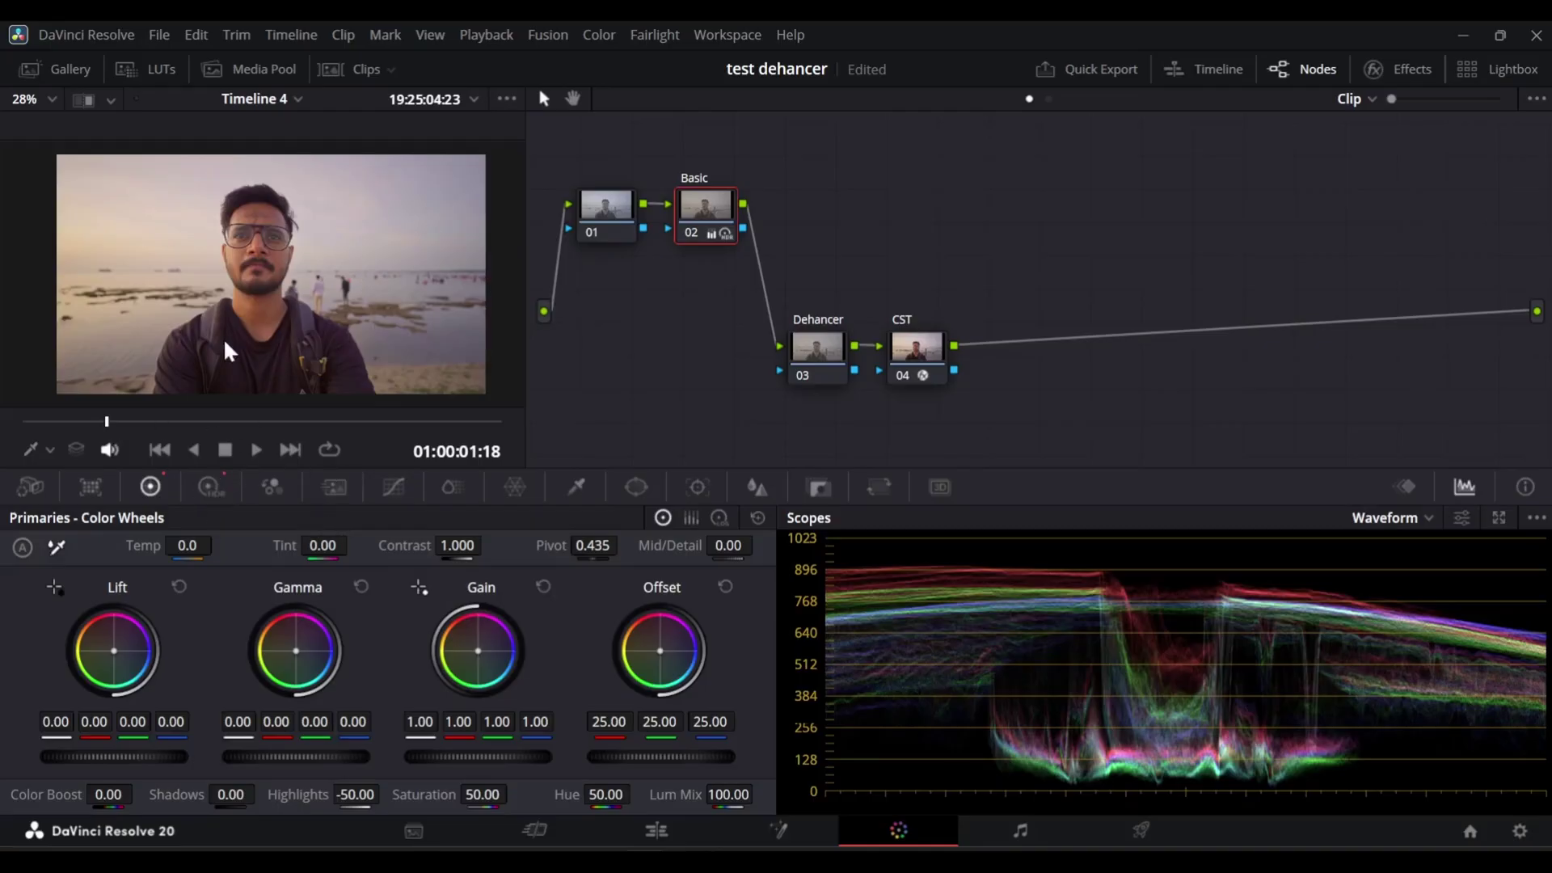
# - Set the Basic node's tint to -15.5 and try a slight contrast increase to 1.060
pyautogui.moveTo(331, 536); pyautogui.dragTo(276, 537)
pyautogui.click(337, 546)
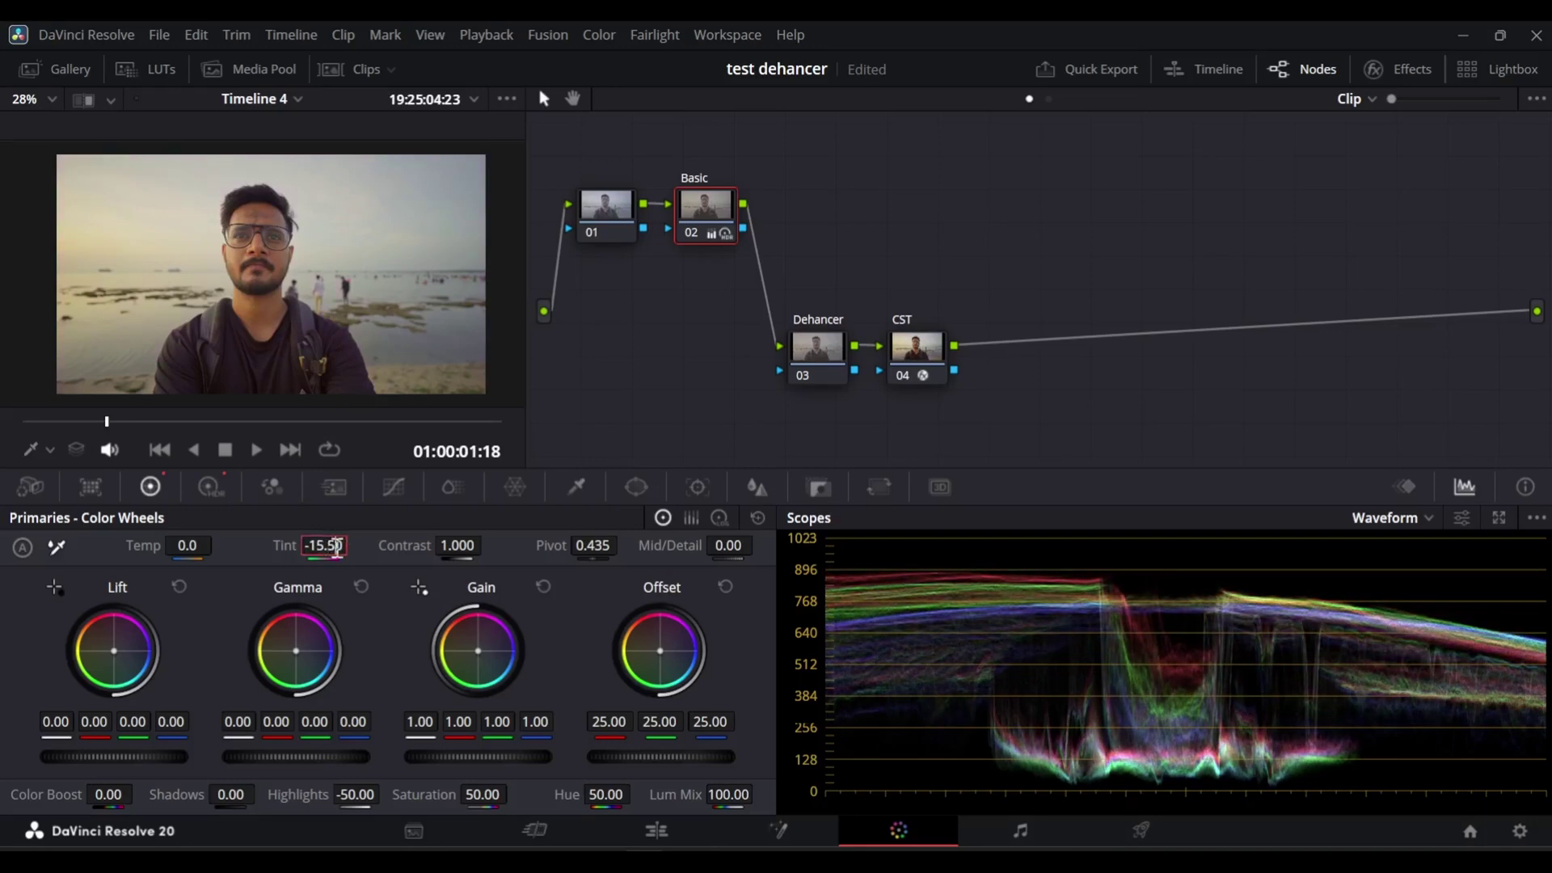
pyautogui.write('0')
pyautogui.moveTo(231, 429); pyautogui.dragTo(139, 423)
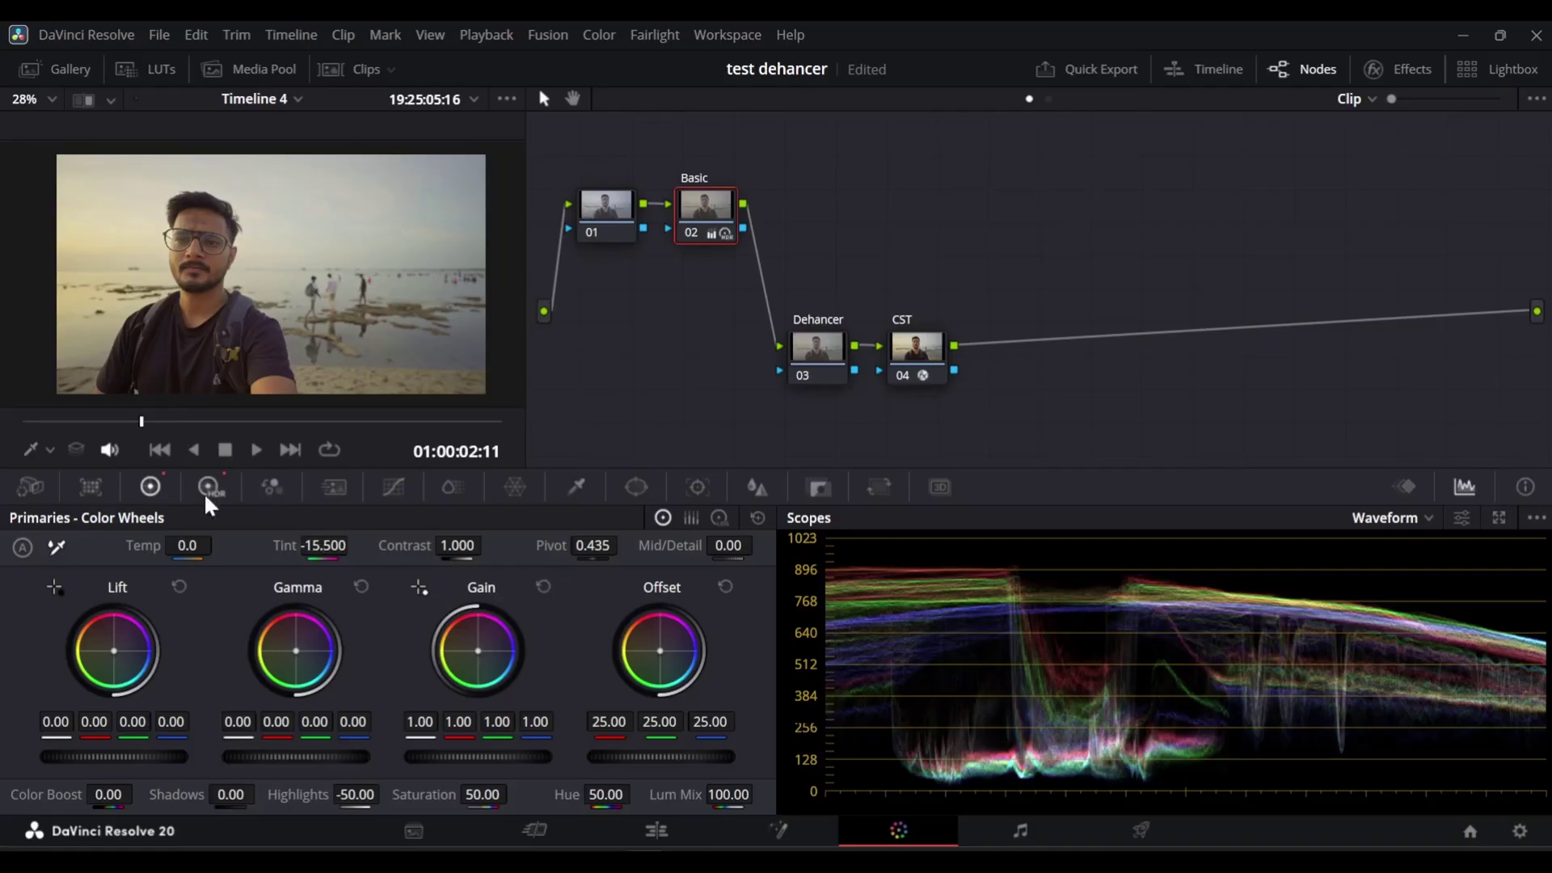
pyautogui.moveTo(456, 546)
pyautogui.mouseDown()
pyautogui.moveTo(489, 546)
pyautogui.moveTo(457, 546)
pyautogui.mouseUp()
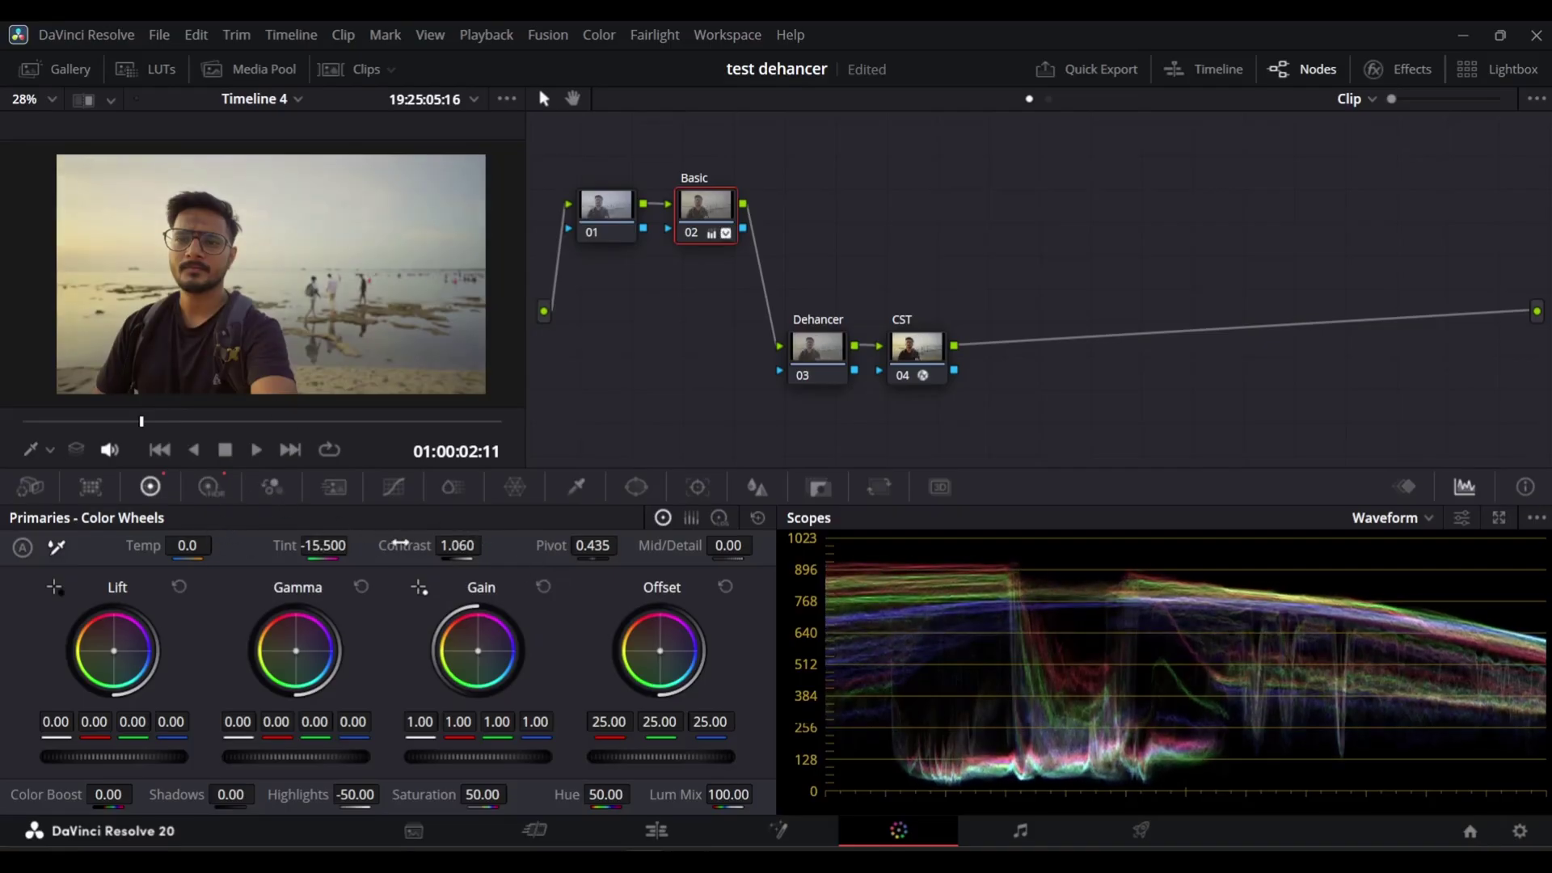
pyautogui.moveTo(59, 421); pyautogui.dragTo(16, 421)
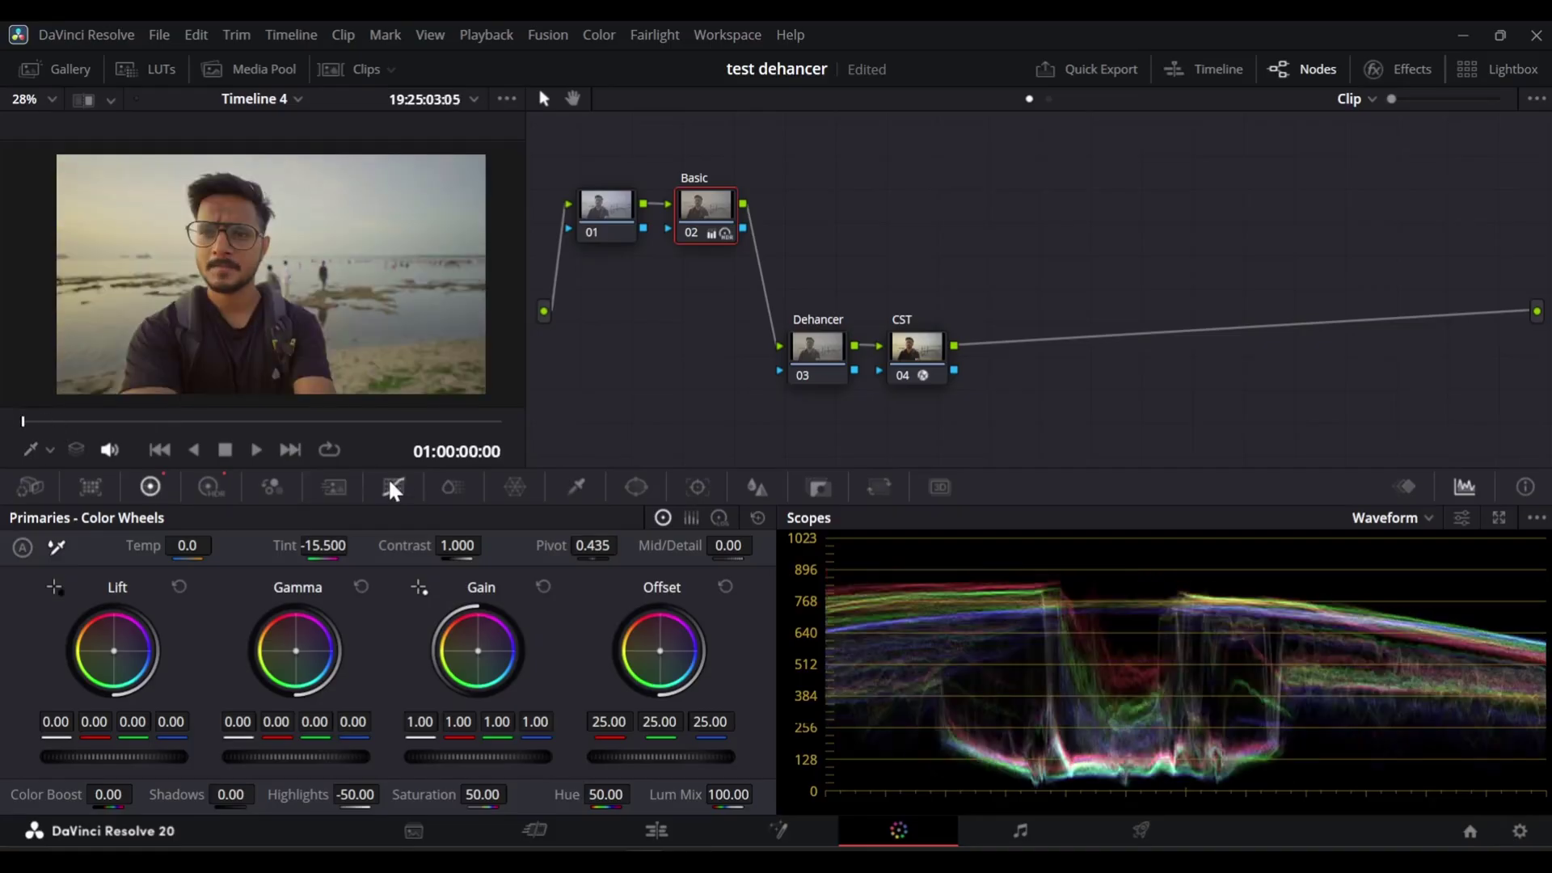
# - Add a serial node after the Basic node and label it Cont
pyautogui.click(393, 487)
pyautogui.rightClick(726, 224)
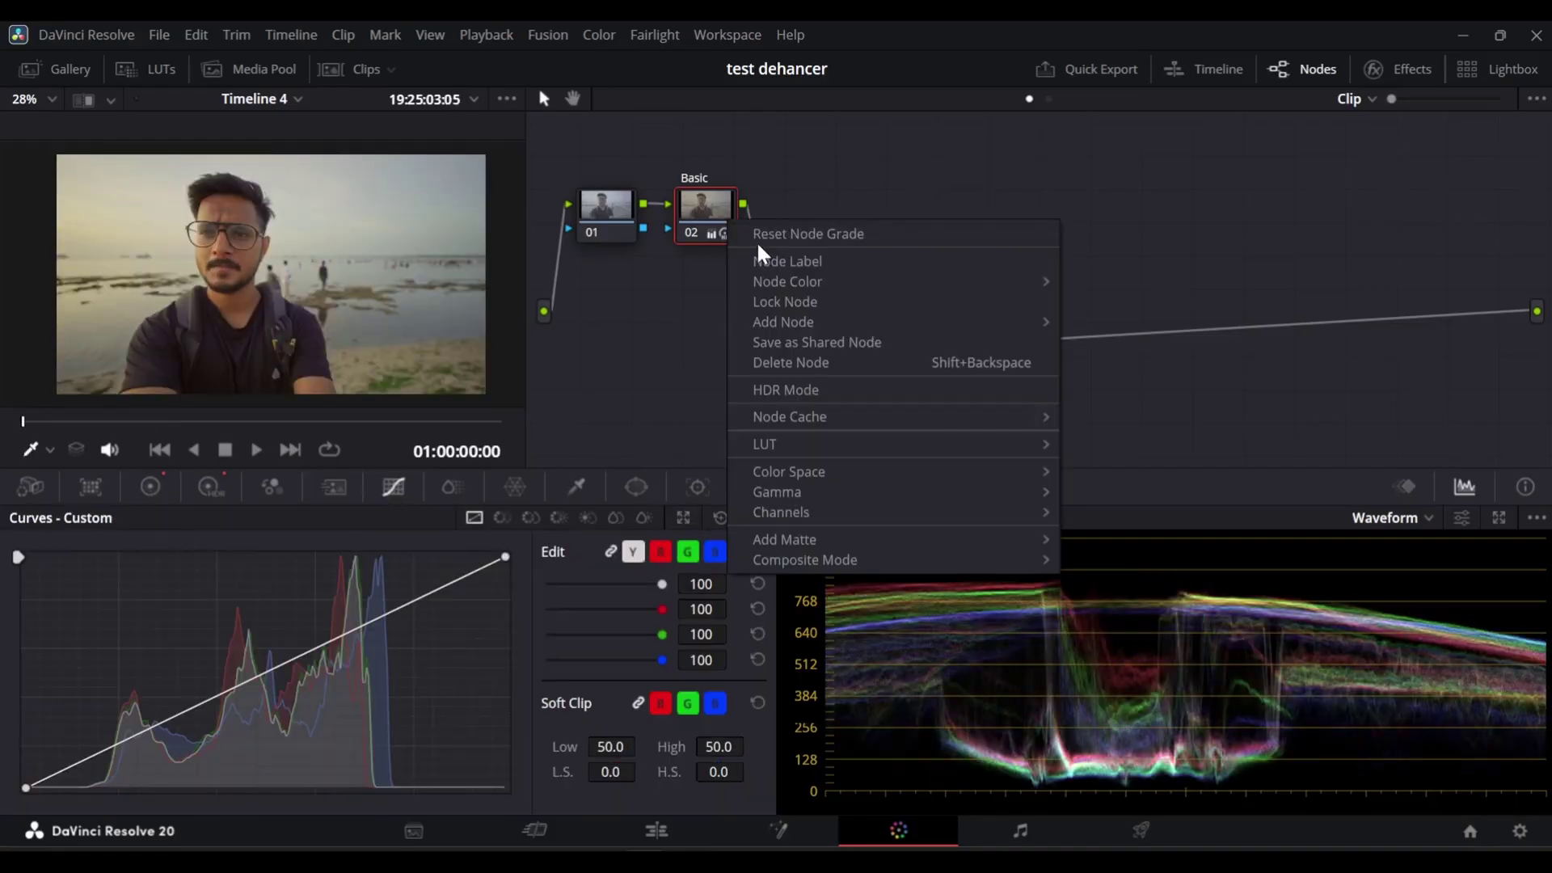
pyautogui.moveTo(774, 324)
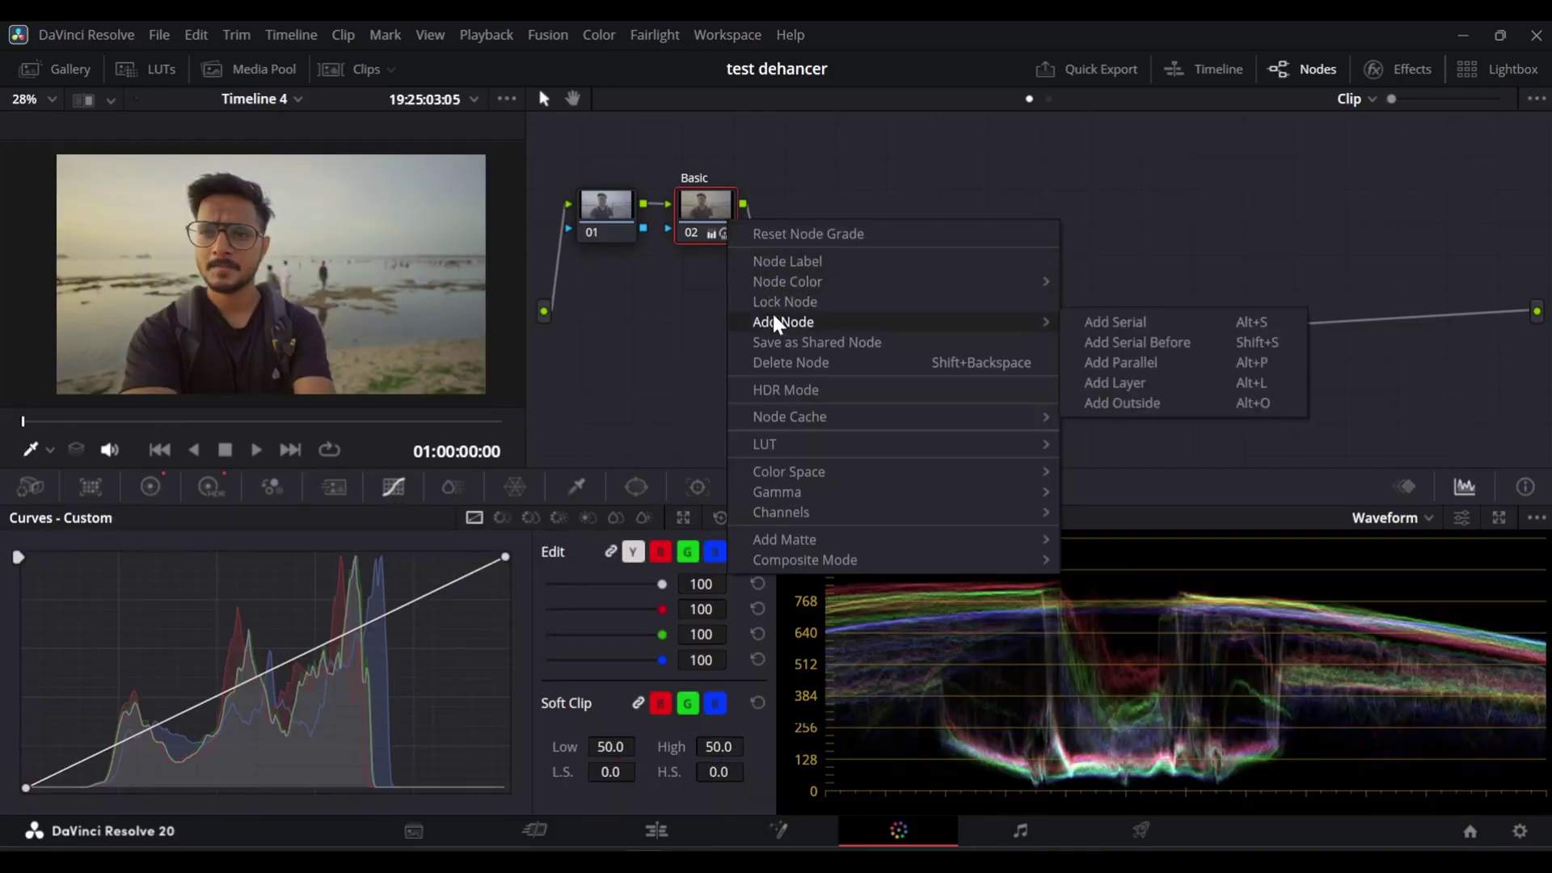
pyautogui.click(1080, 322)
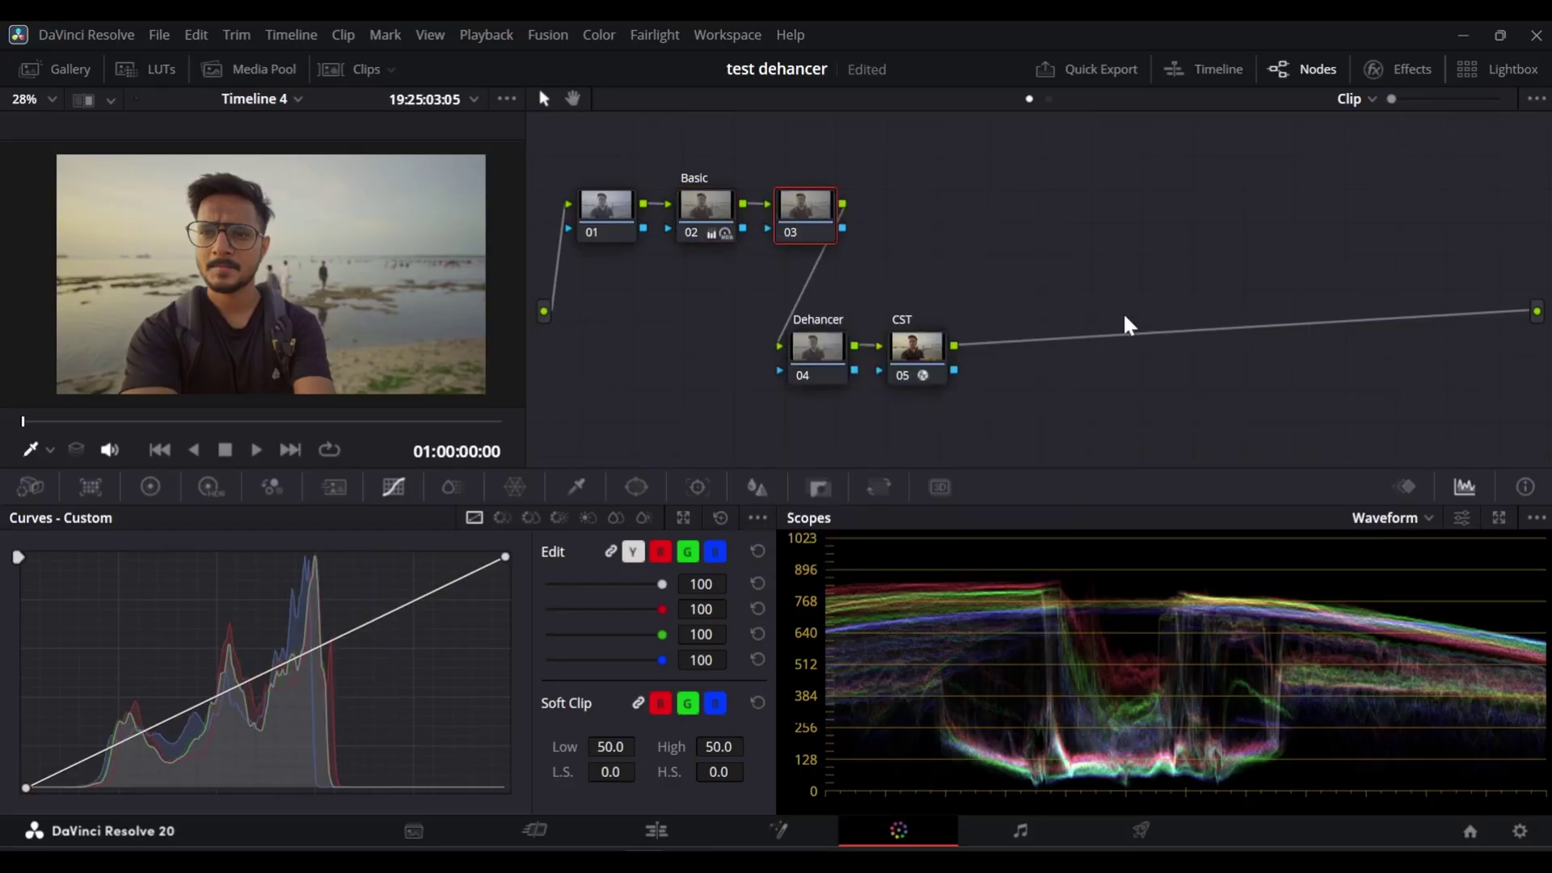
pyautogui.rightClick(813, 213)
pyautogui.click(849, 250)
pyautogui.write('Cont')
# - Shape a soft S-curve with lifted blacks and lowered whites on the Cont node and compare it with the node bypassed
pyautogui.moveTo(27, 783); pyautogui.dragTo(51, 763)
pyautogui.moveTo(206, 684); pyautogui.dragTo(246, 750)
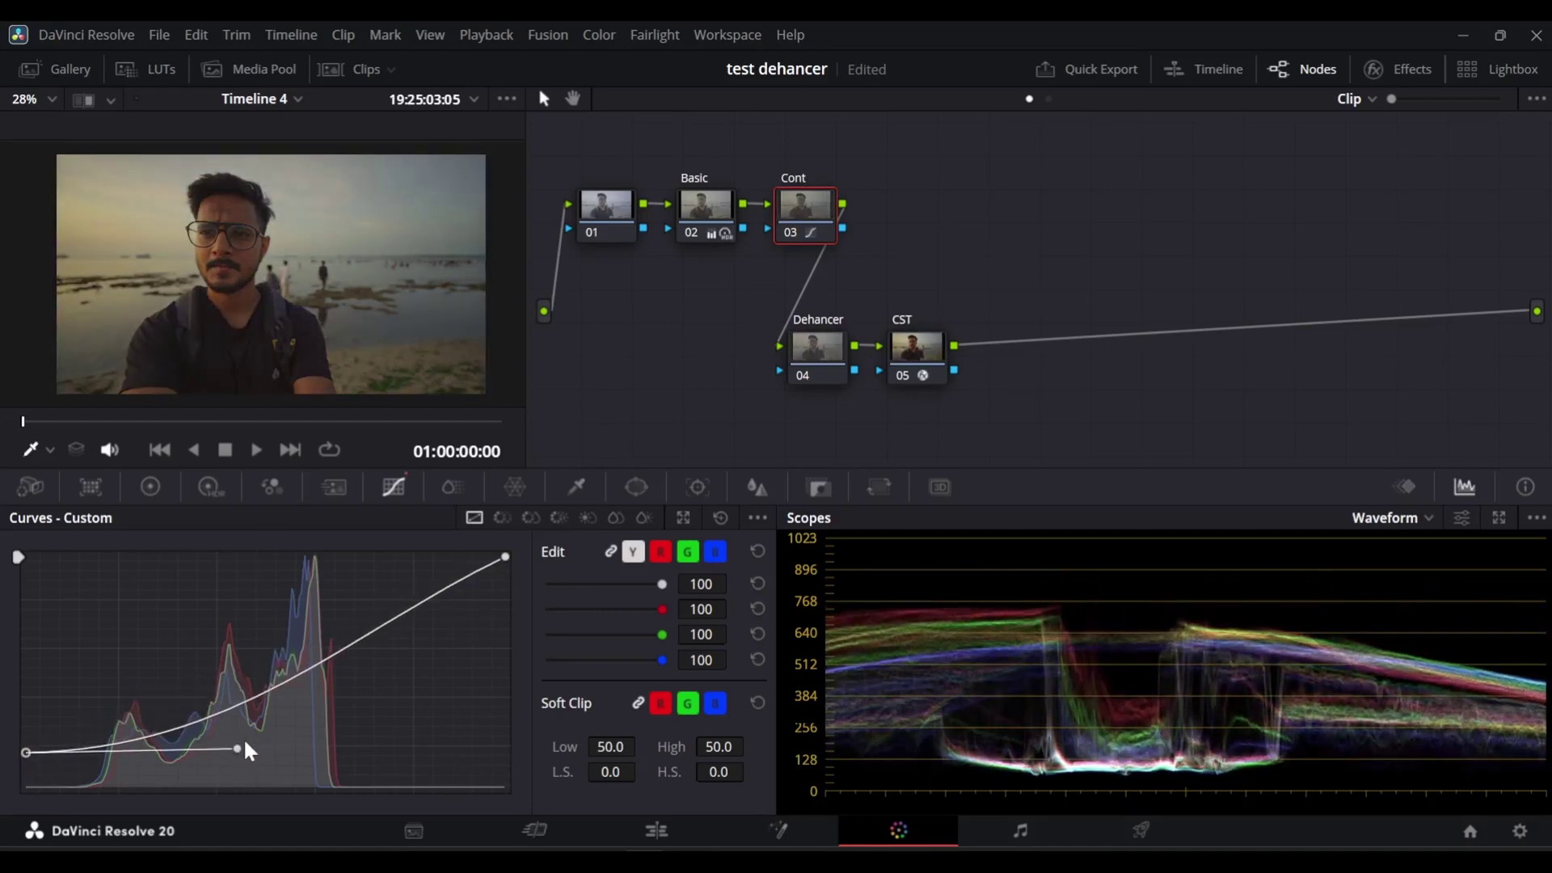
pyautogui.moveTo(506, 555); pyautogui.dragTo(506, 591)
pyautogui.moveTo(506, 591); pyautogui.dragTo(309, 594)
pyautogui.moveTo(25, 752); pyautogui.dragTo(25, 761)
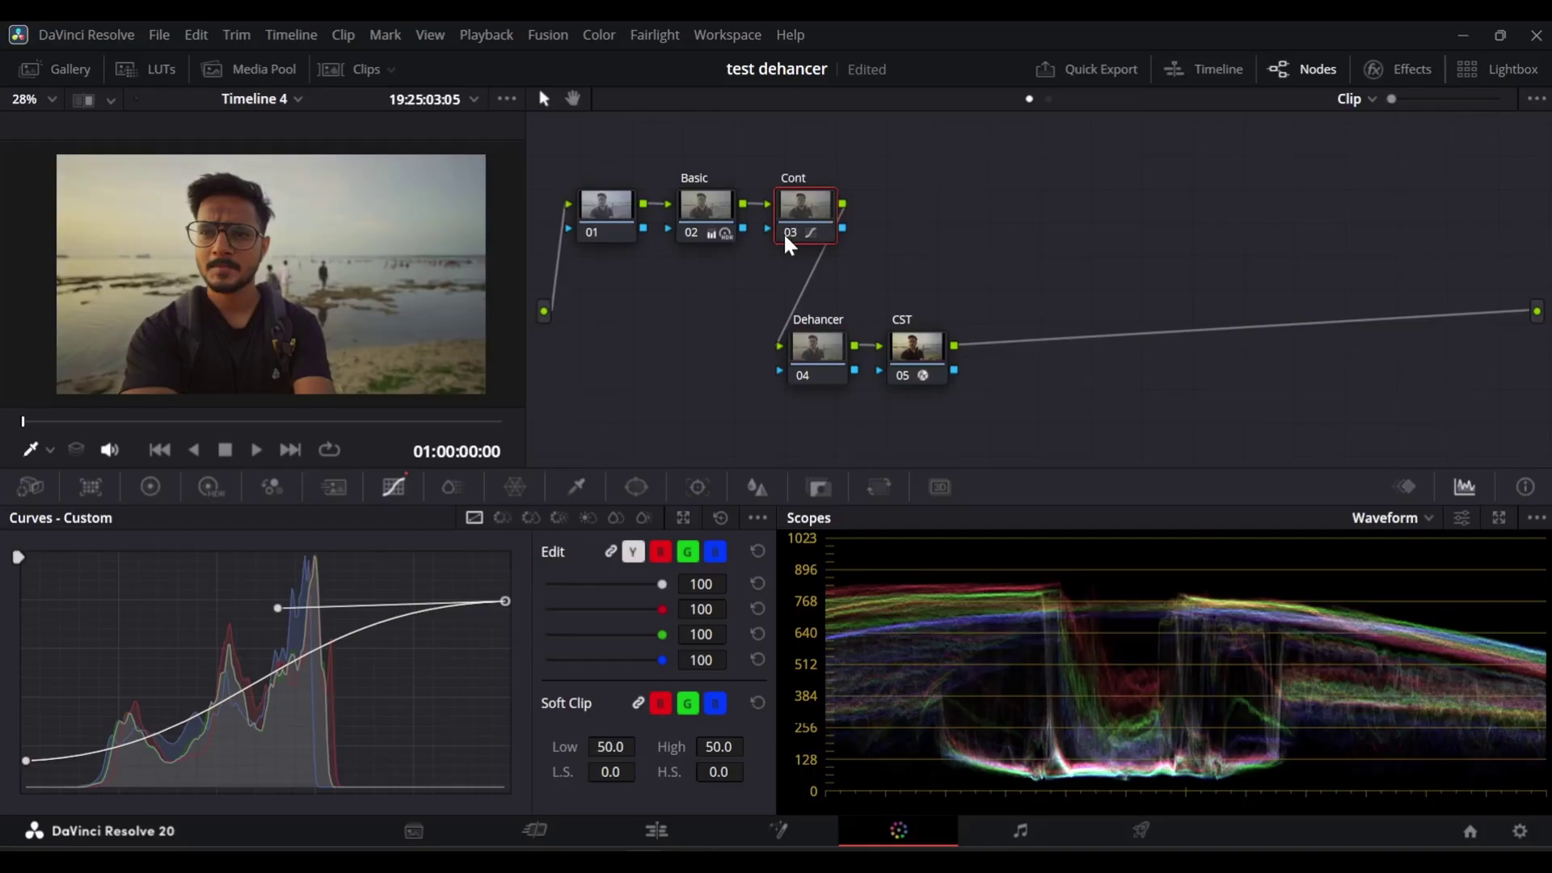
pyautogui.click(784, 234)
pyautogui.click(784, 234)
pyautogui.click(786, 235)
pyautogui.click(786, 234)
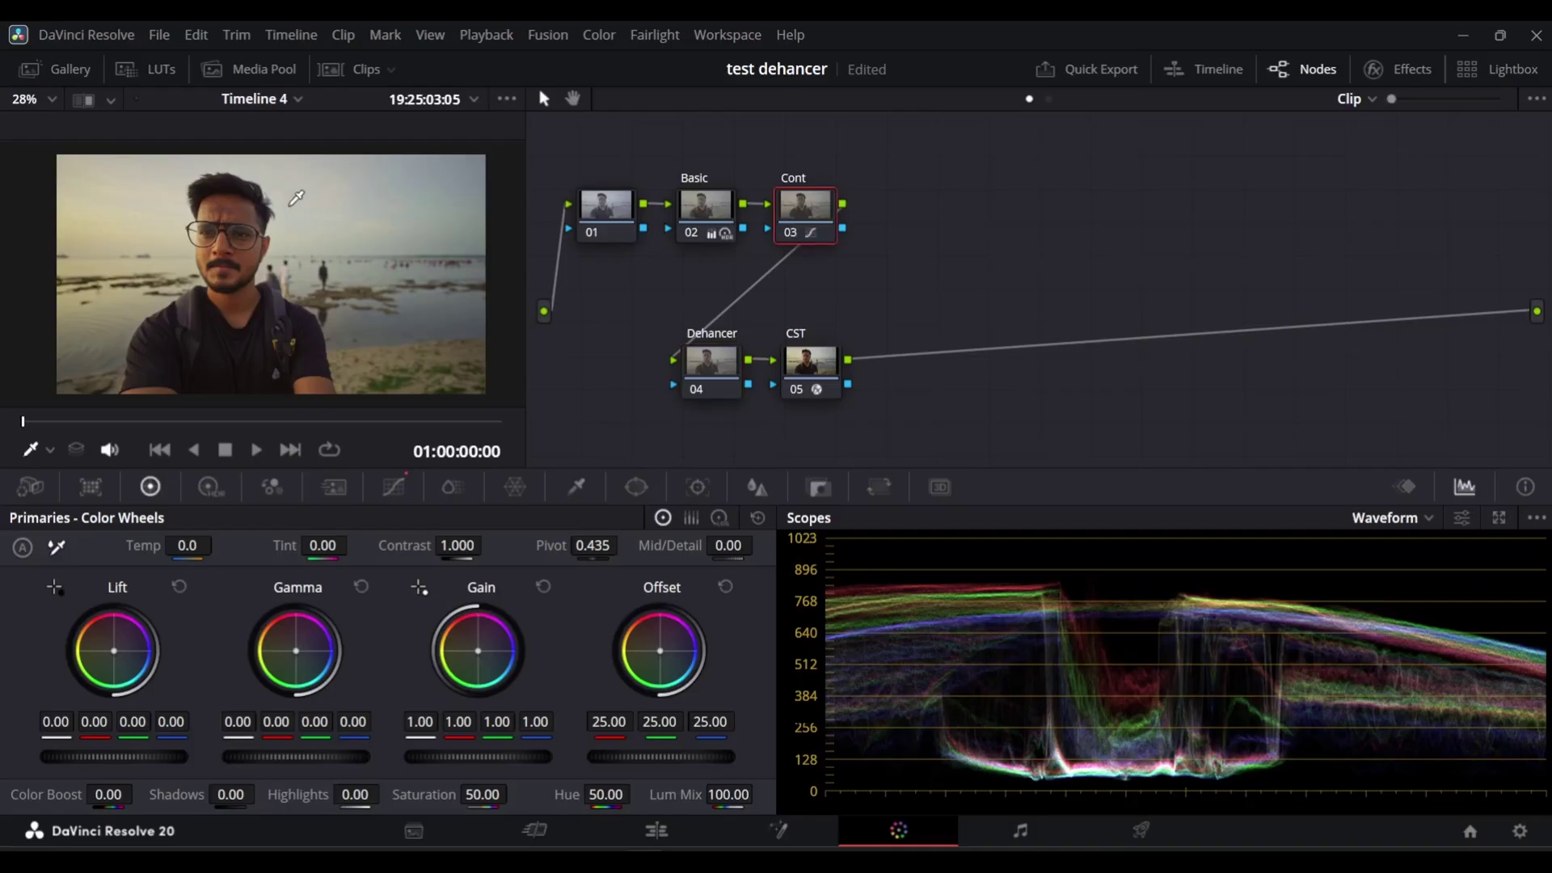
# - Add a serial node after the Cont node and label it Skin
pyautogui.scroll(3, 289, 207)
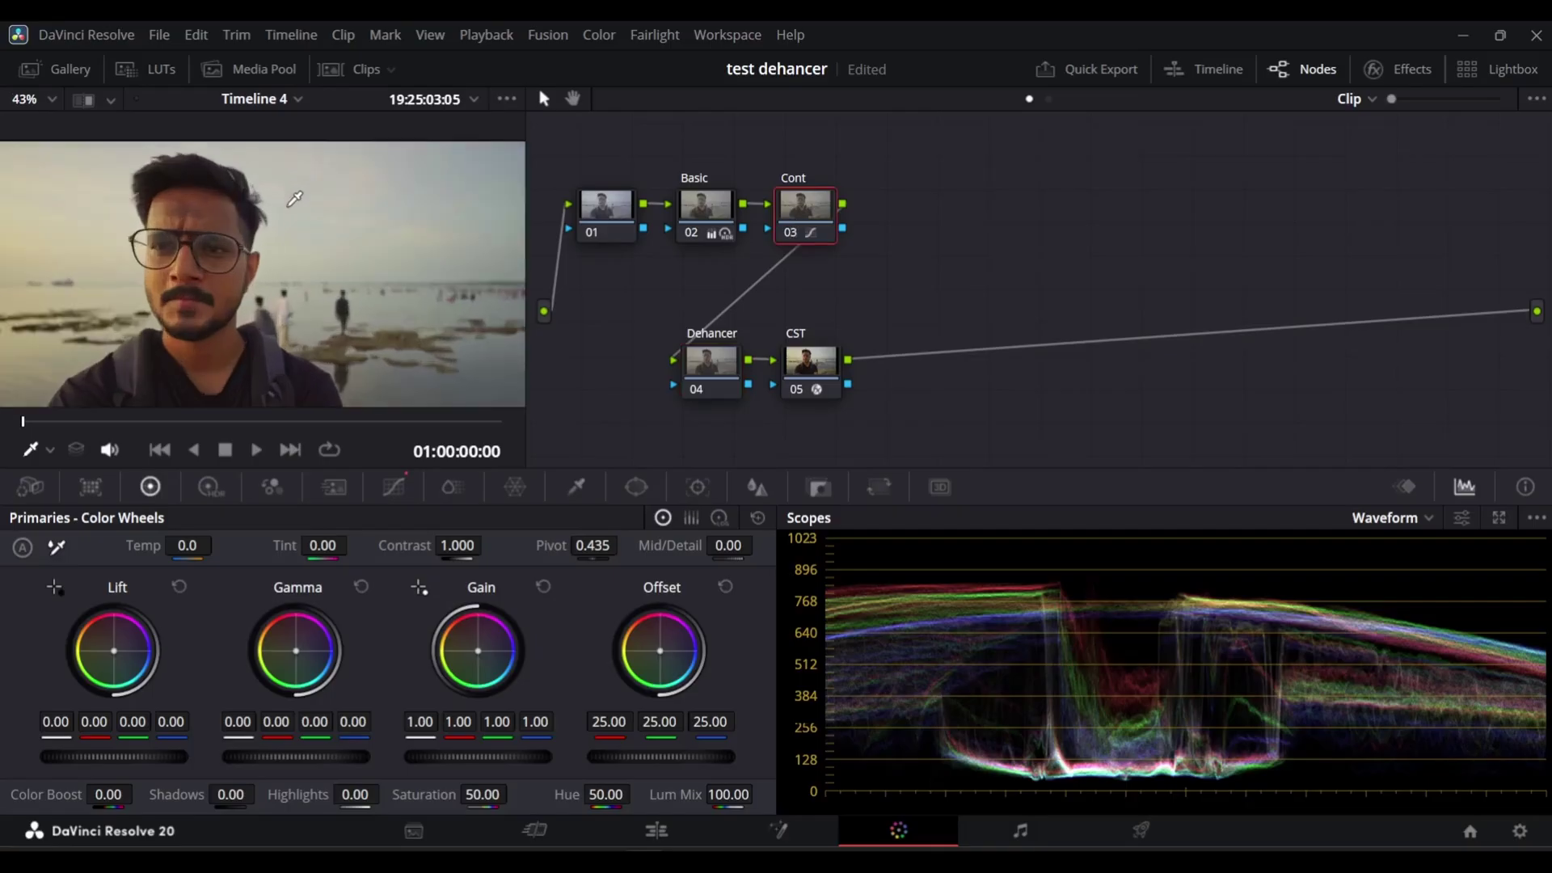
pyautogui.rightClick(841, 204)
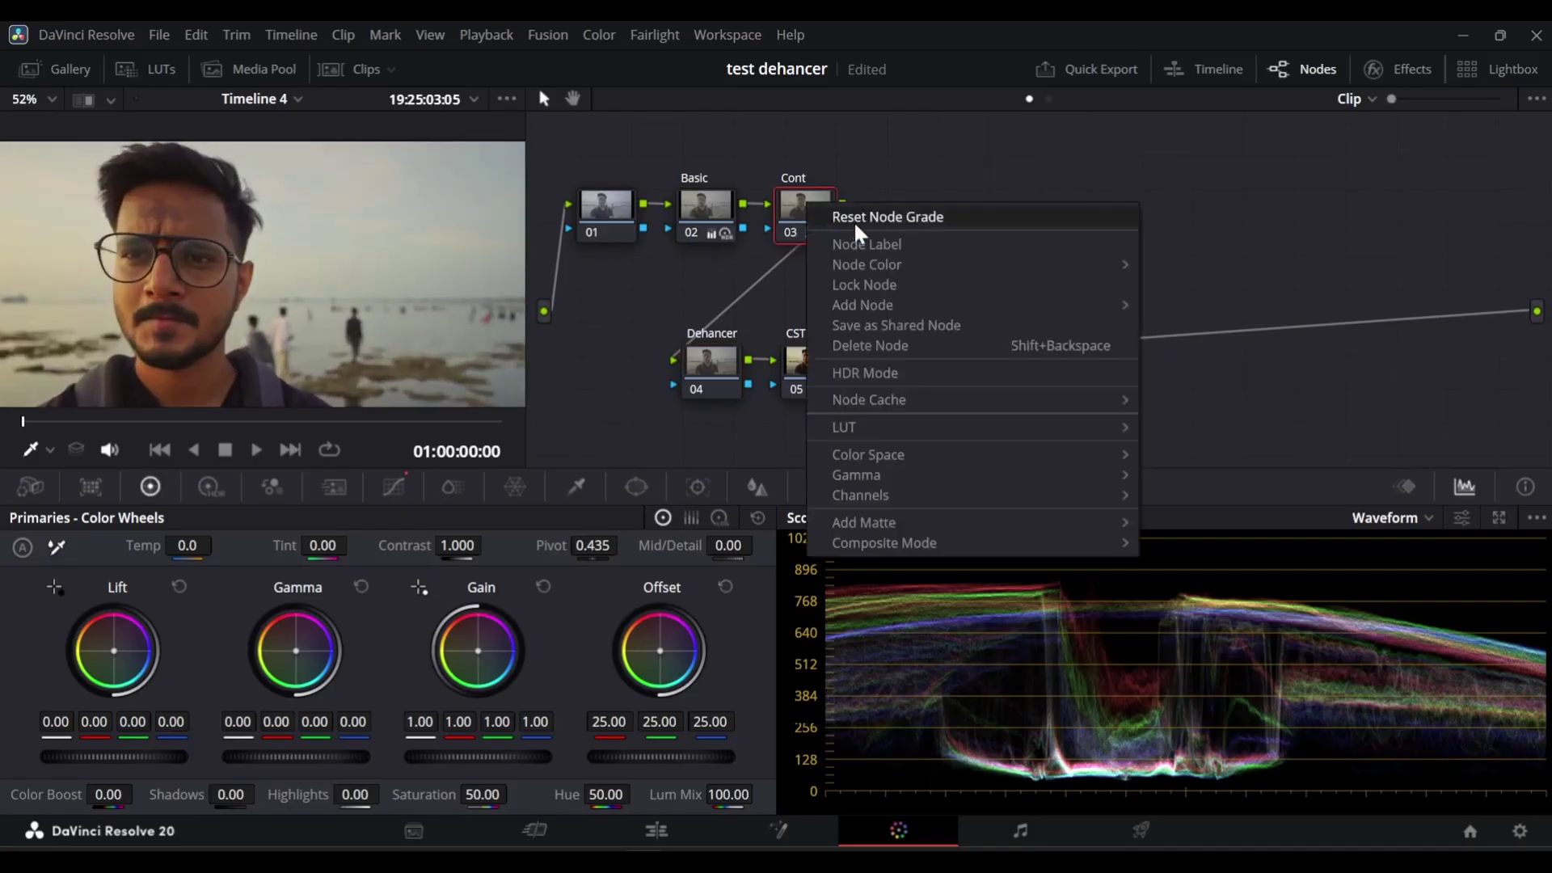
pyautogui.moveTo(870, 305)
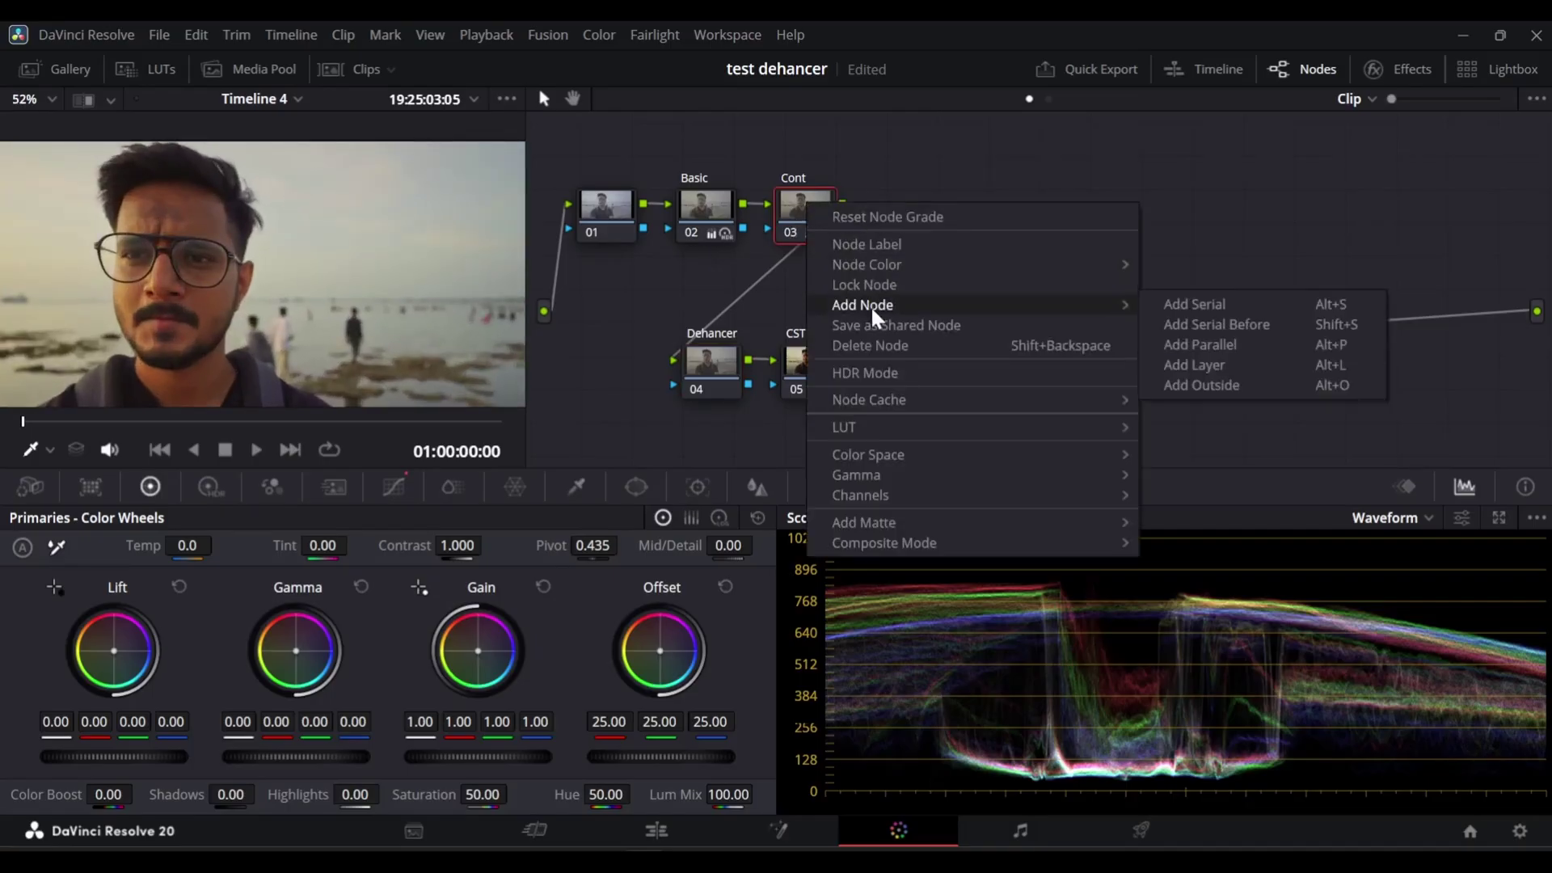
pyautogui.click(1210, 303)
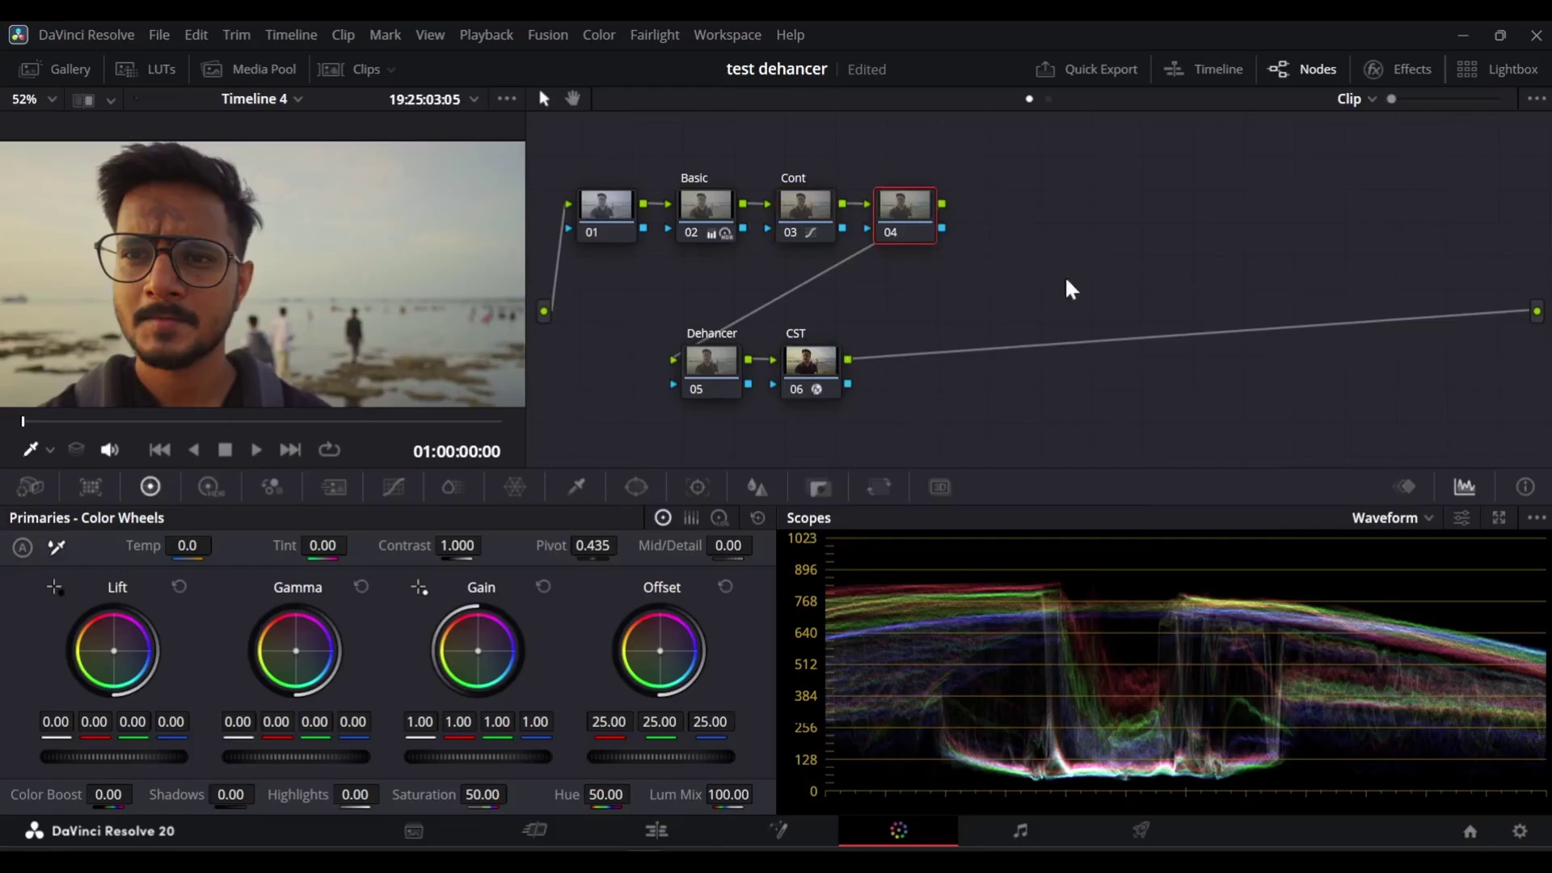
pyautogui.rightClick(905, 217)
pyautogui.click(959, 267)
pyautogui.write('Skin')
pyautogui.press('Return')
# - Reduce the skin slice's density to about -0.31 and its saturation to about 0.74 in ColorSlice on the Skin node
pyautogui.click(443, 489)
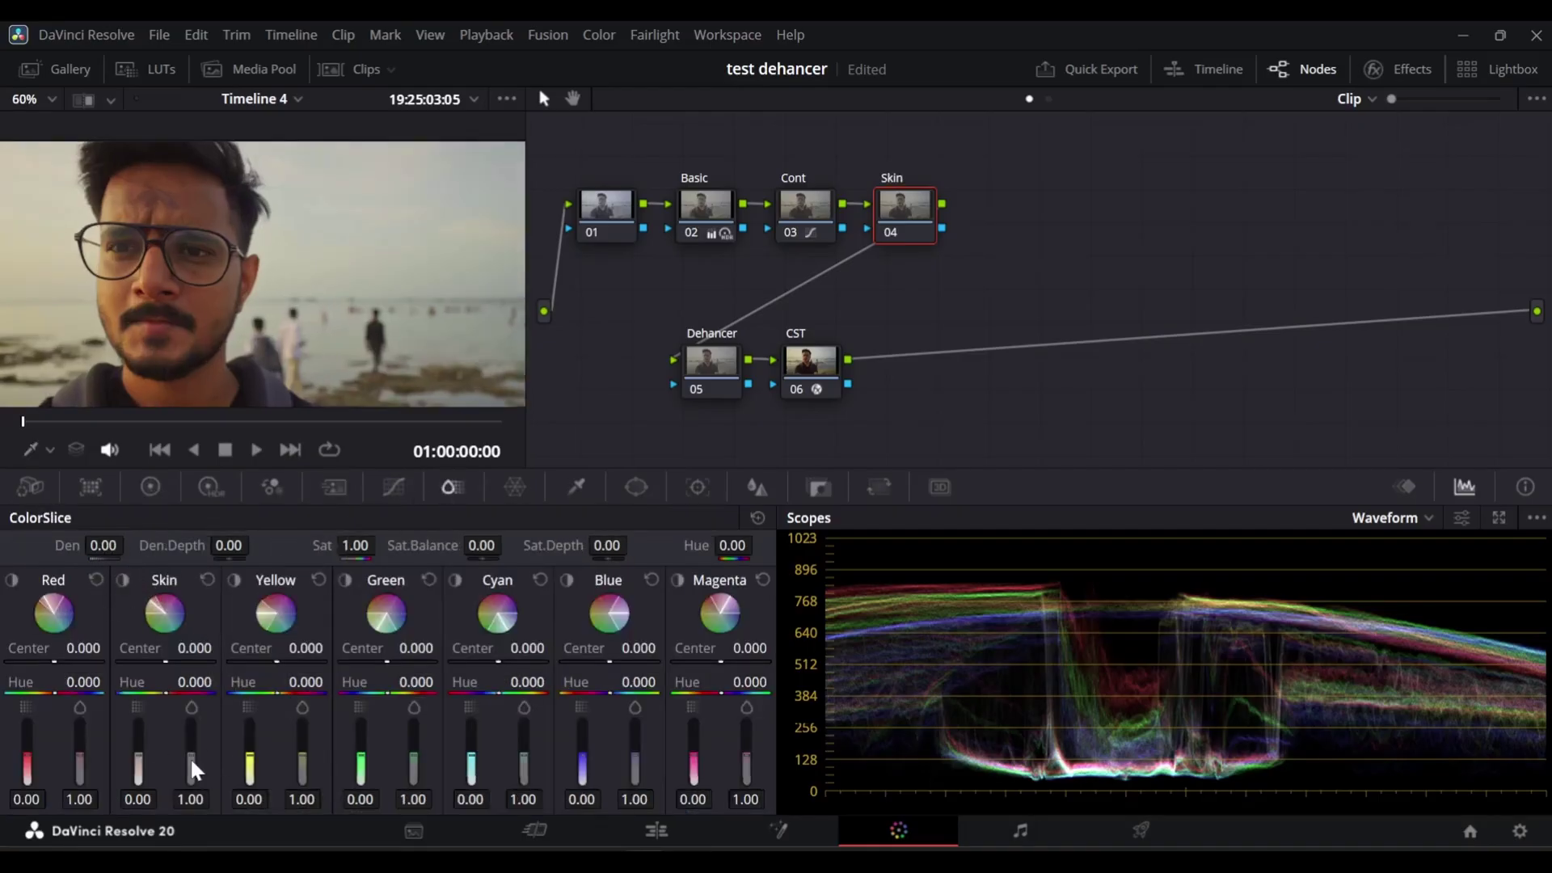
pyautogui.moveTo(191, 756); pyautogui.dragTo(144, 788)
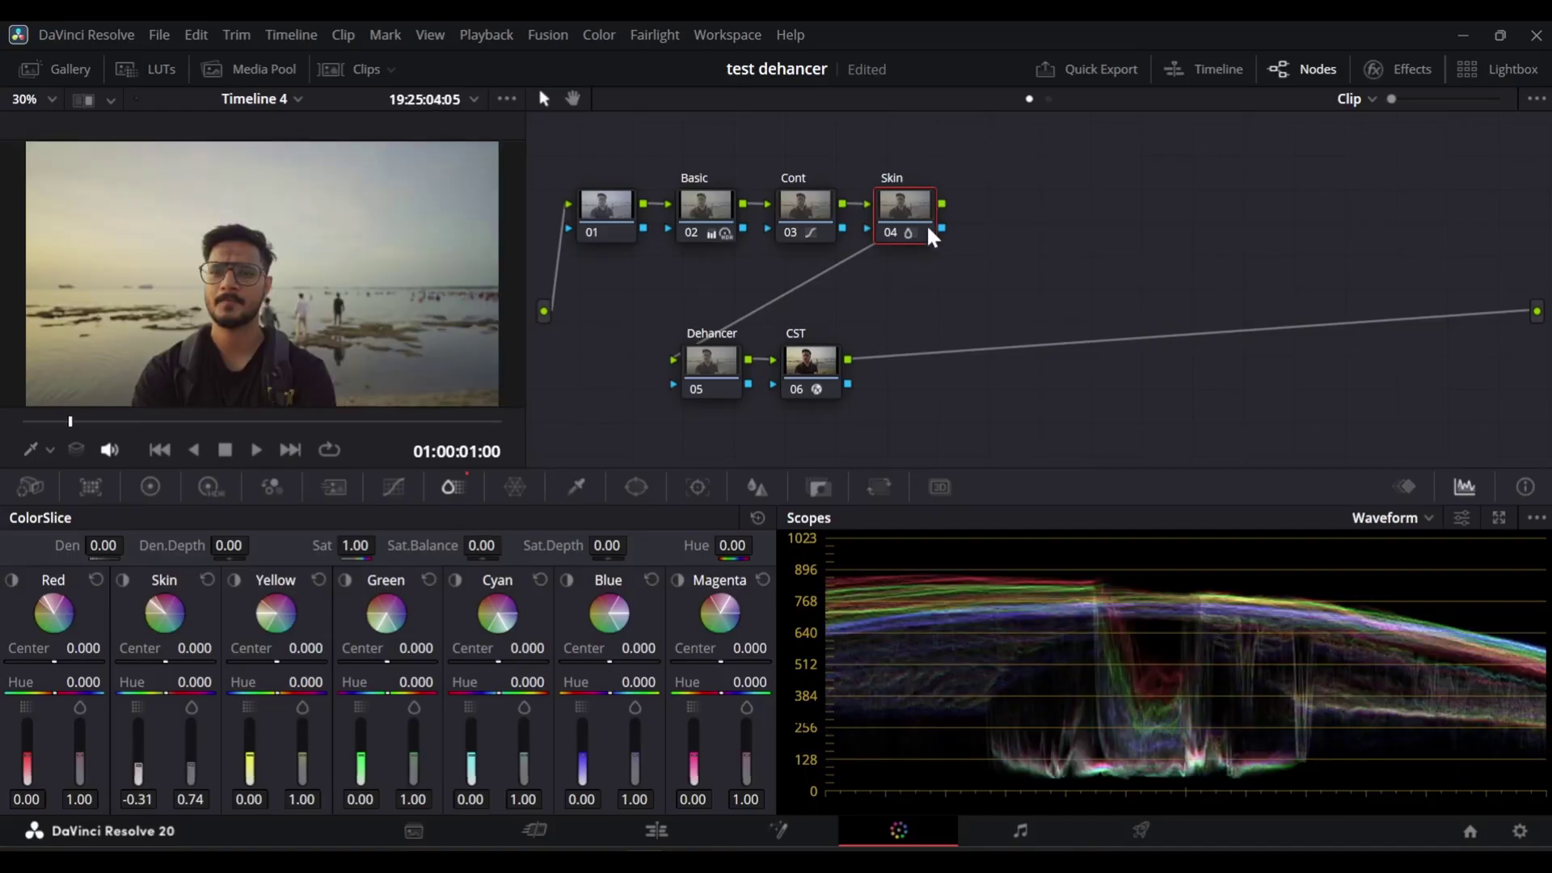
# - Find Dehancer Pro in the effects library and apply it to the Dehancer node
pyautogui.click(725, 352)
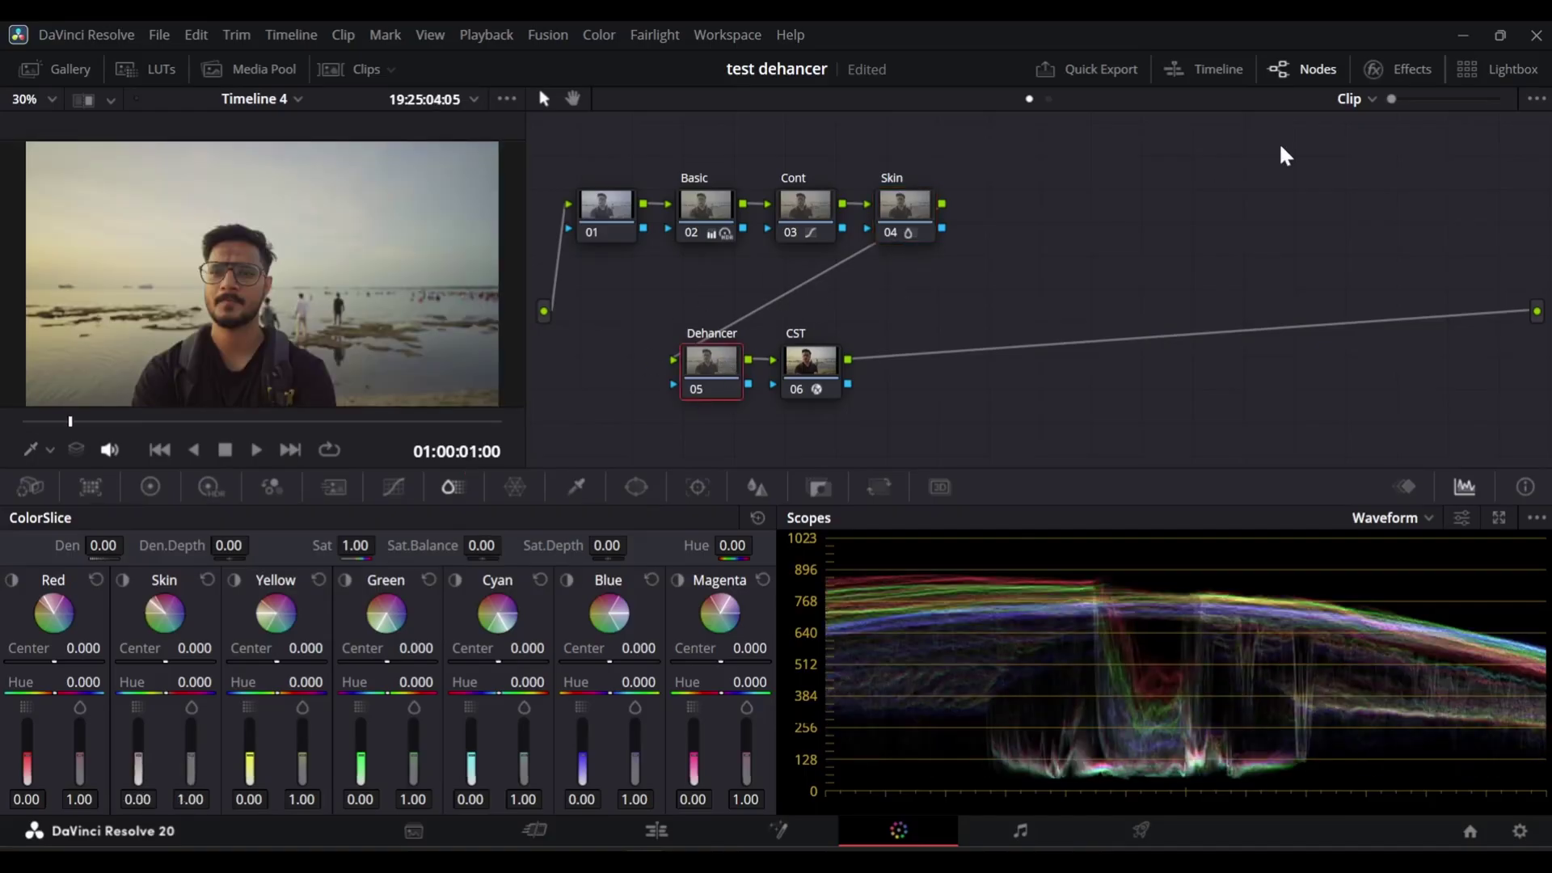
pyautogui.click(1383, 70)
pyautogui.doubleClick(1156, 136)
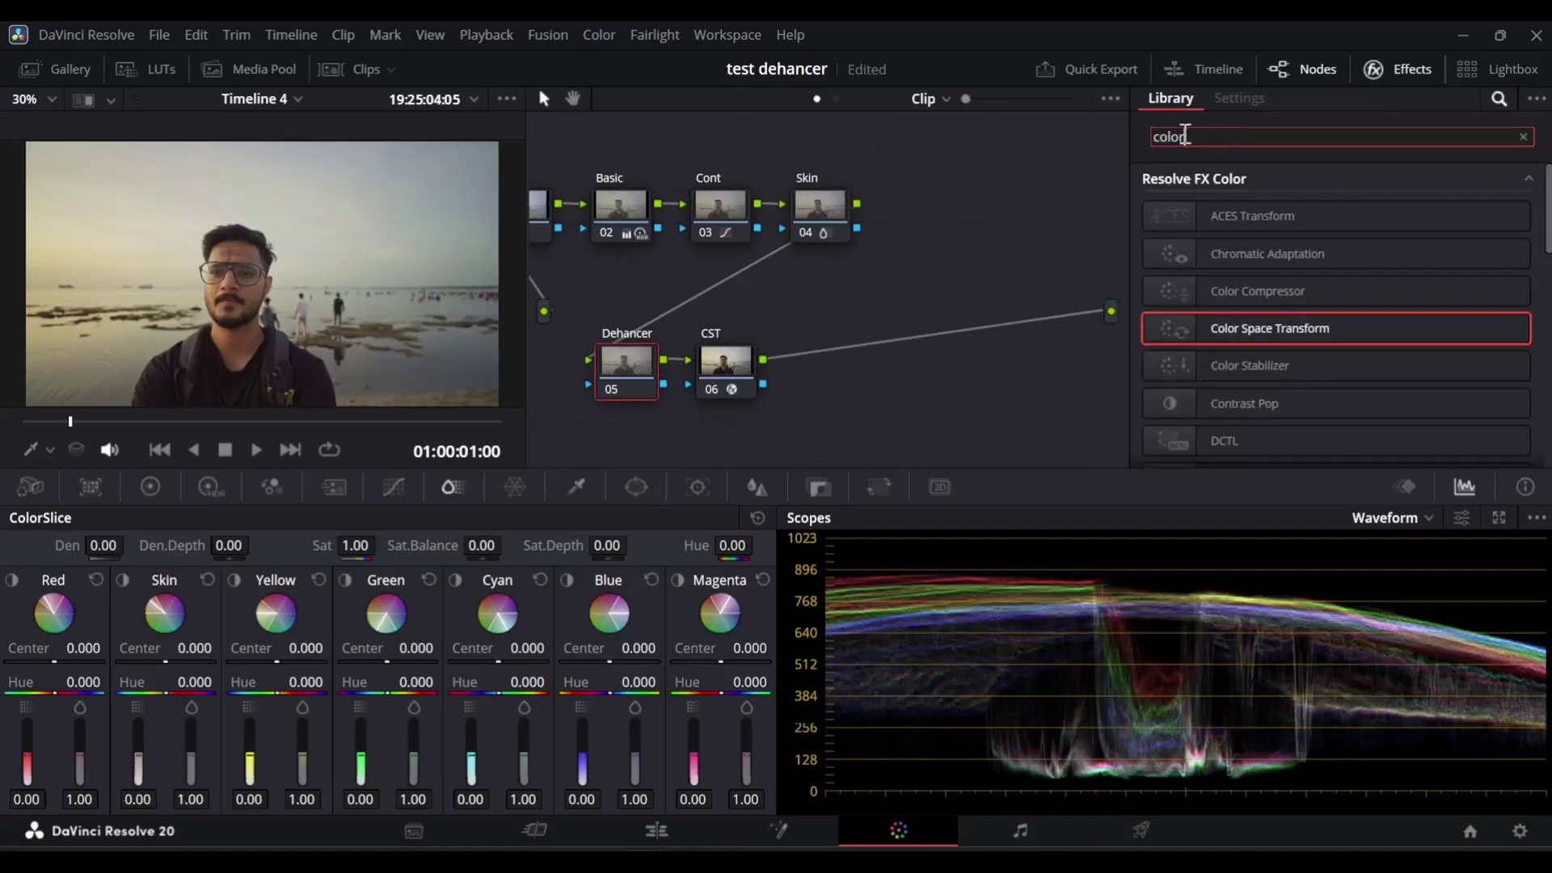
pyautogui.write('dehancer')
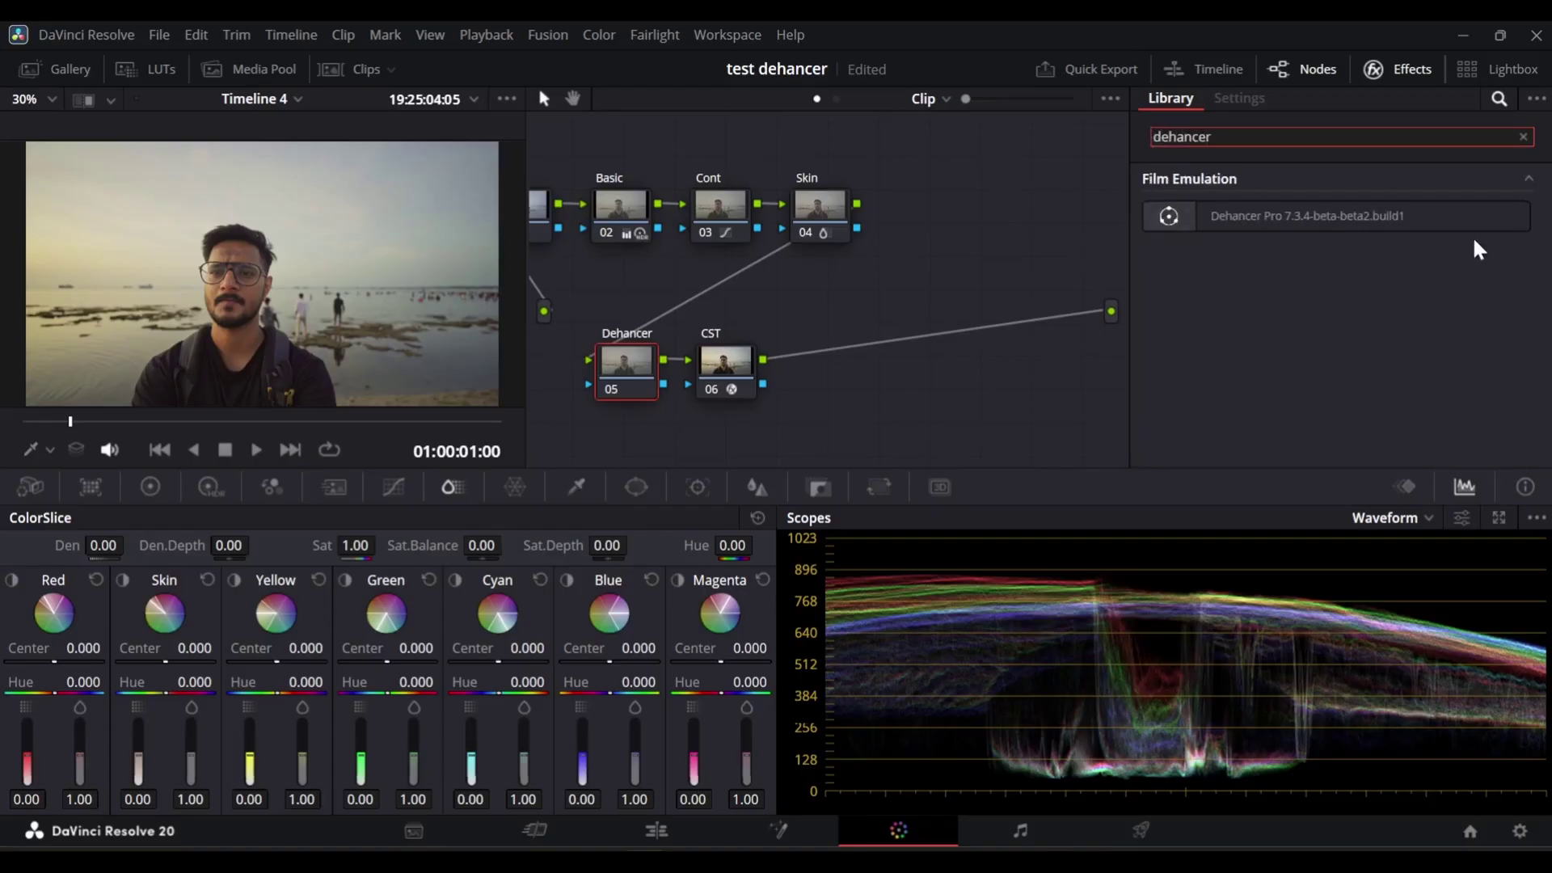
pyautogui.moveTo(1473, 230); pyautogui.dragTo(633, 352)
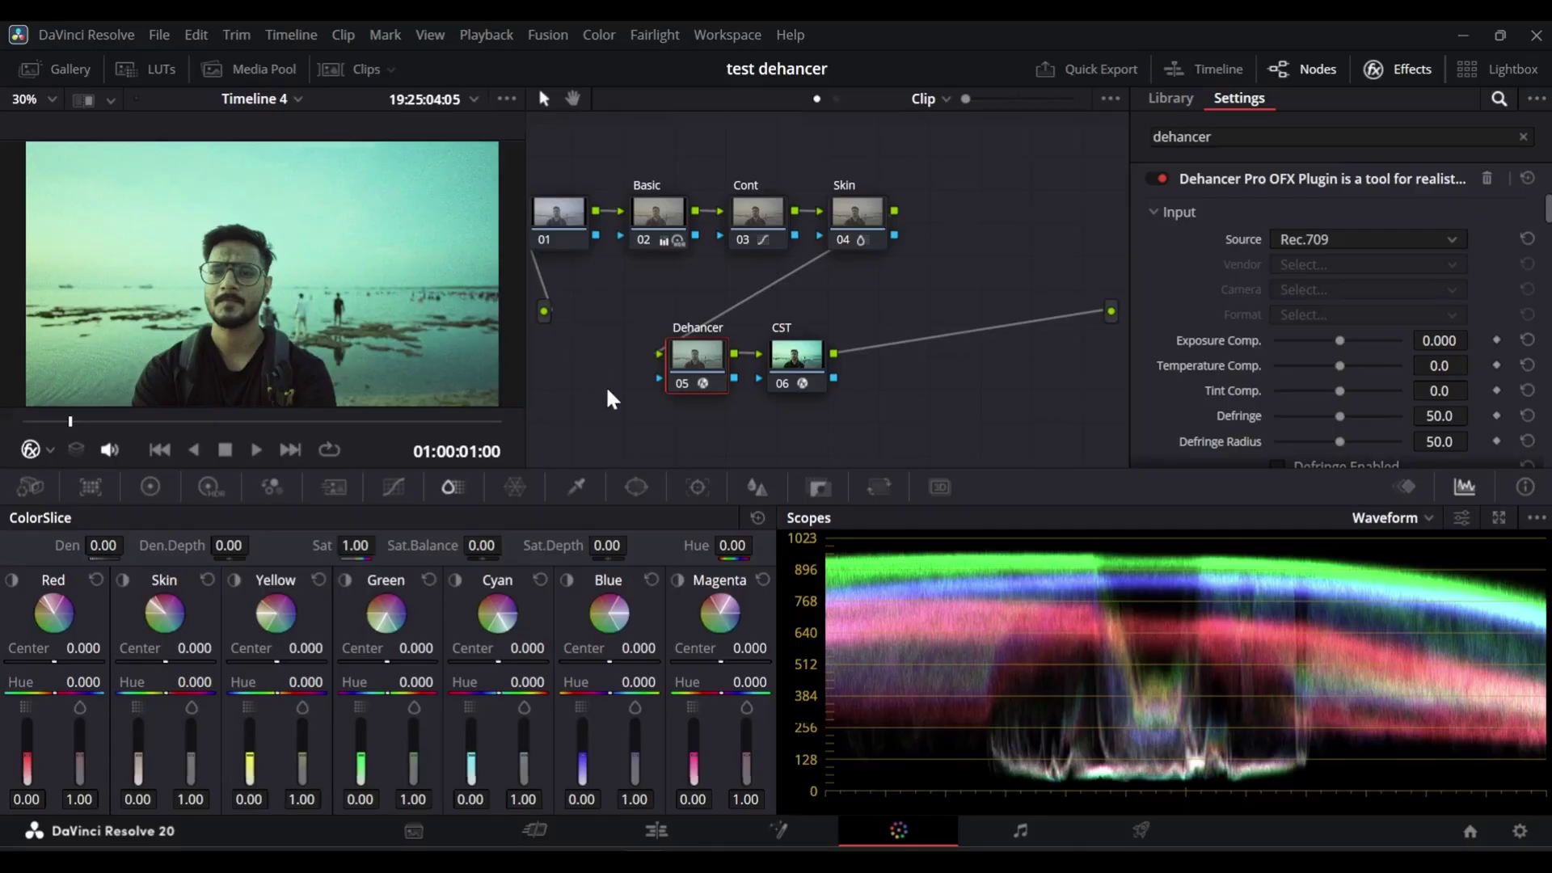
# - Enlarge the viewer, collapse Dehancer Pro's Input, Film, Expand and Print settings, and disable all of its tools
pyautogui.hotkey('alt', 'f')
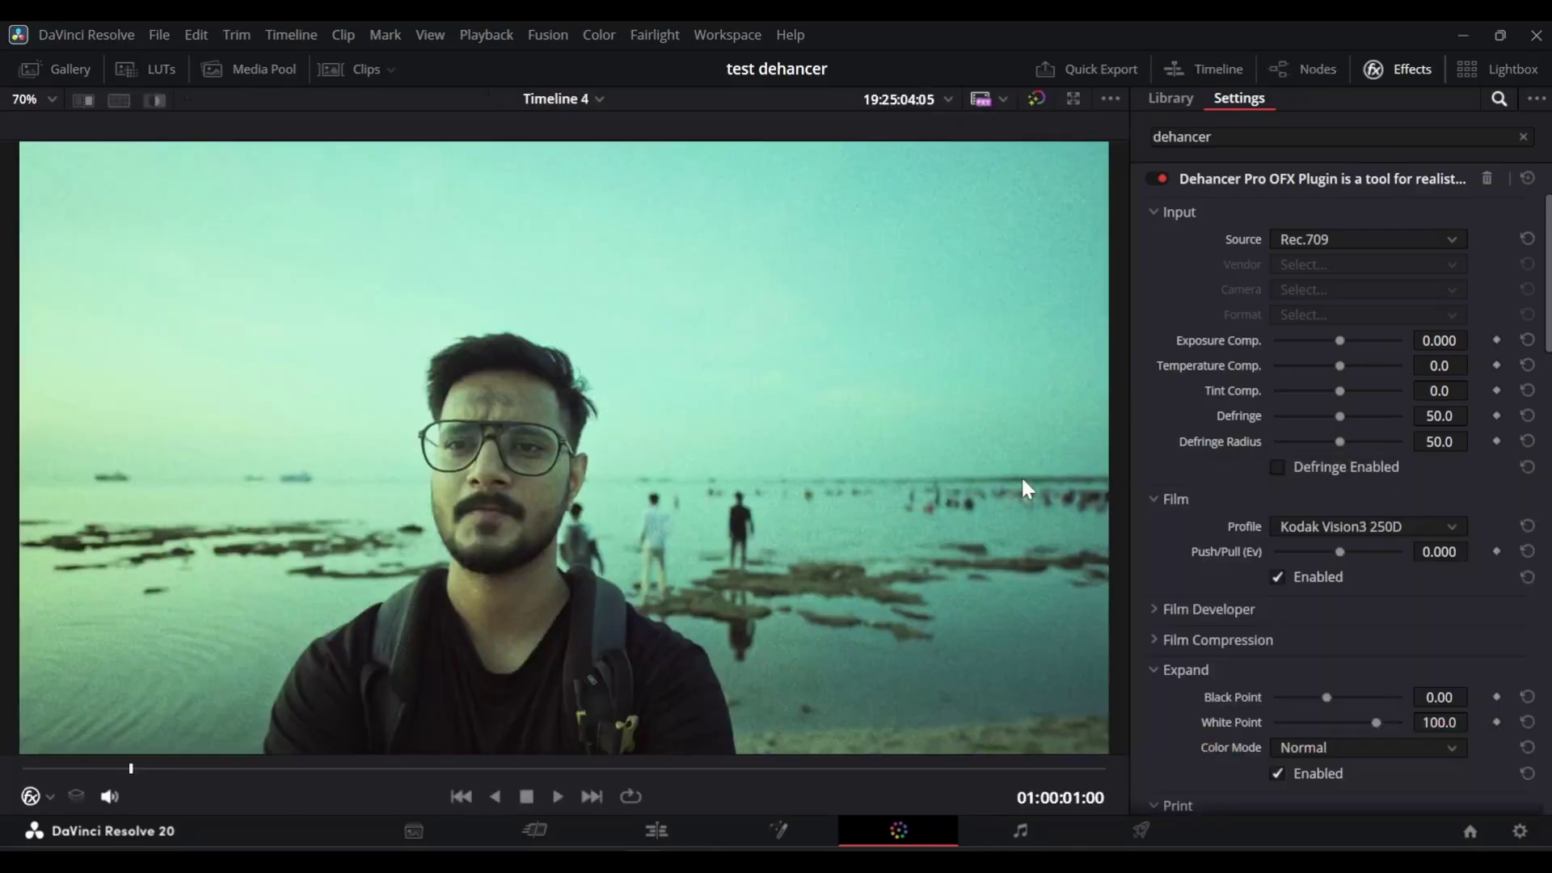
pyautogui.click(1179, 210)
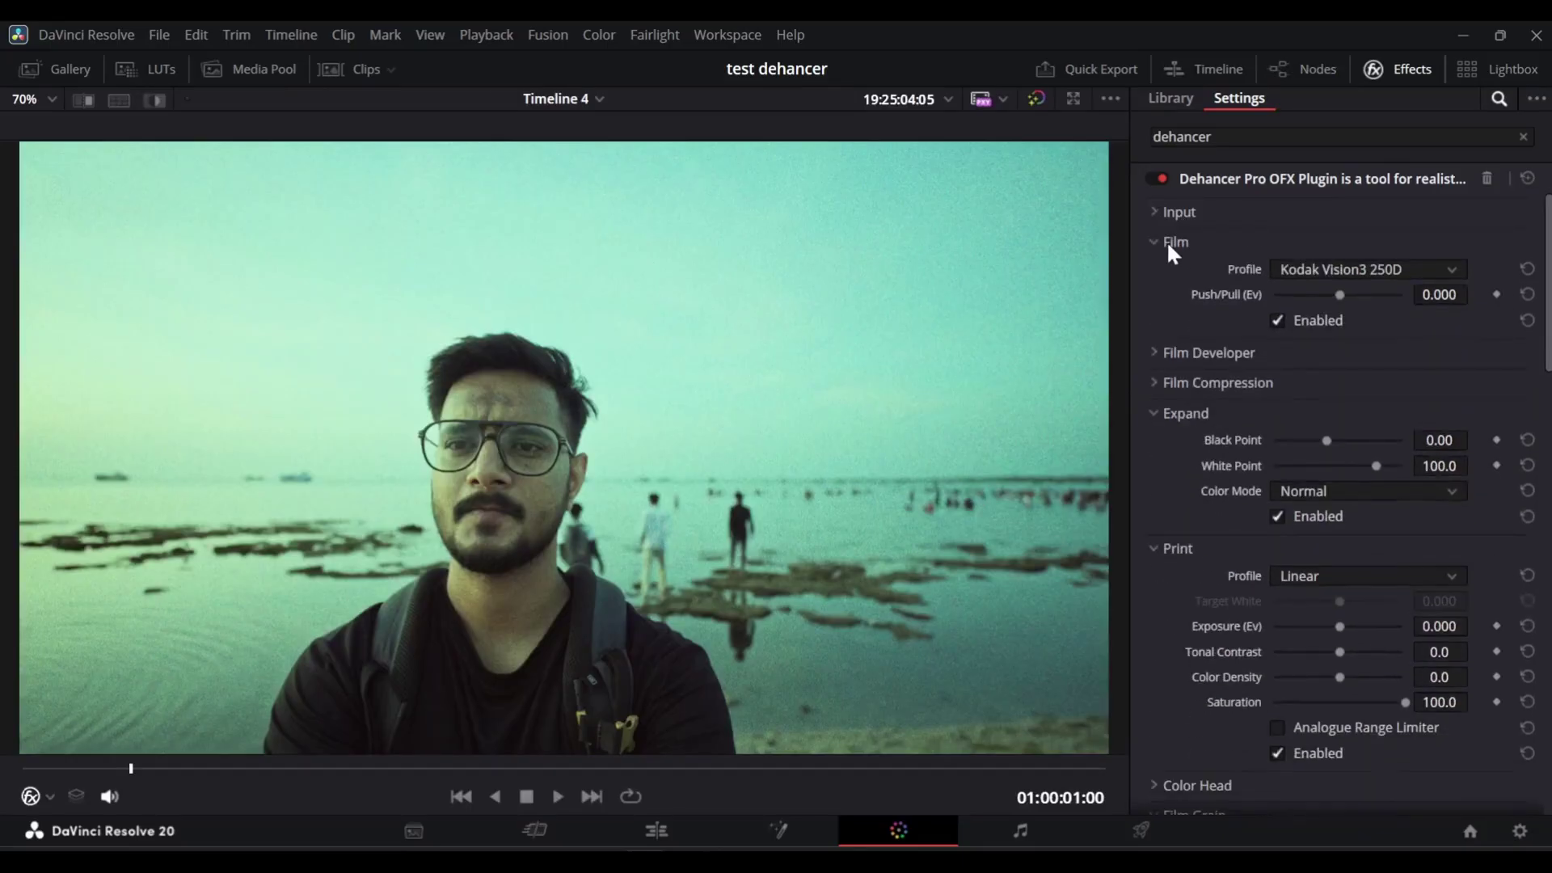
pyautogui.click(1167, 241)
pyautogui.click(1172, 334)
pyautogui.click(1172, 362)
pyautogui.scroll(-6, 1177, 400)
pyautogui.scroll(-2, 1178, 414)
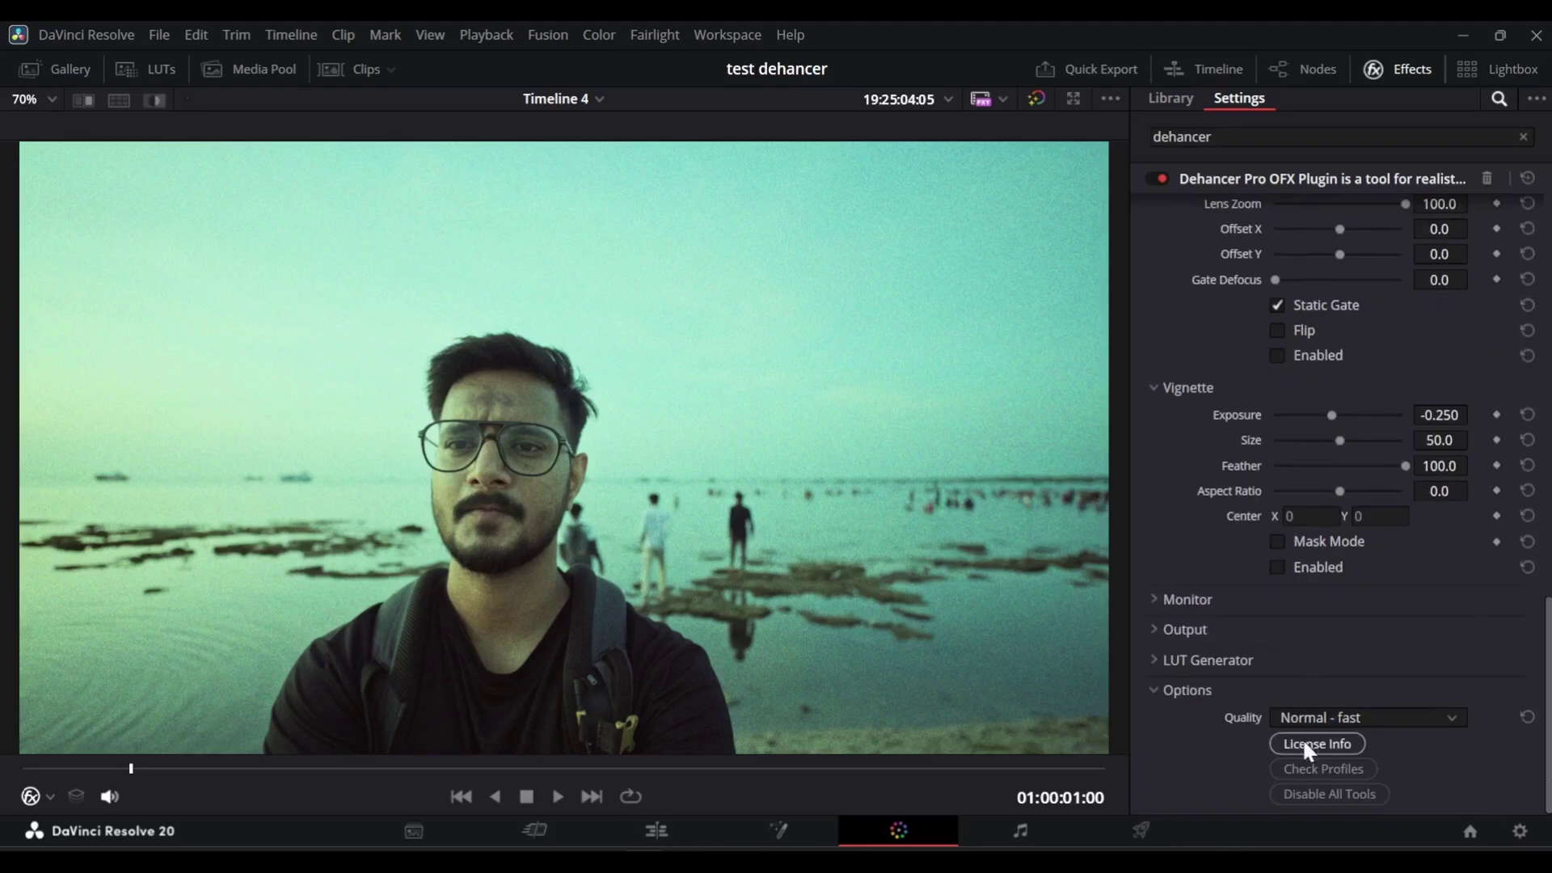
pyautogui.click(1303, 791)
pyautogui.scroll(10, 1201, 514)
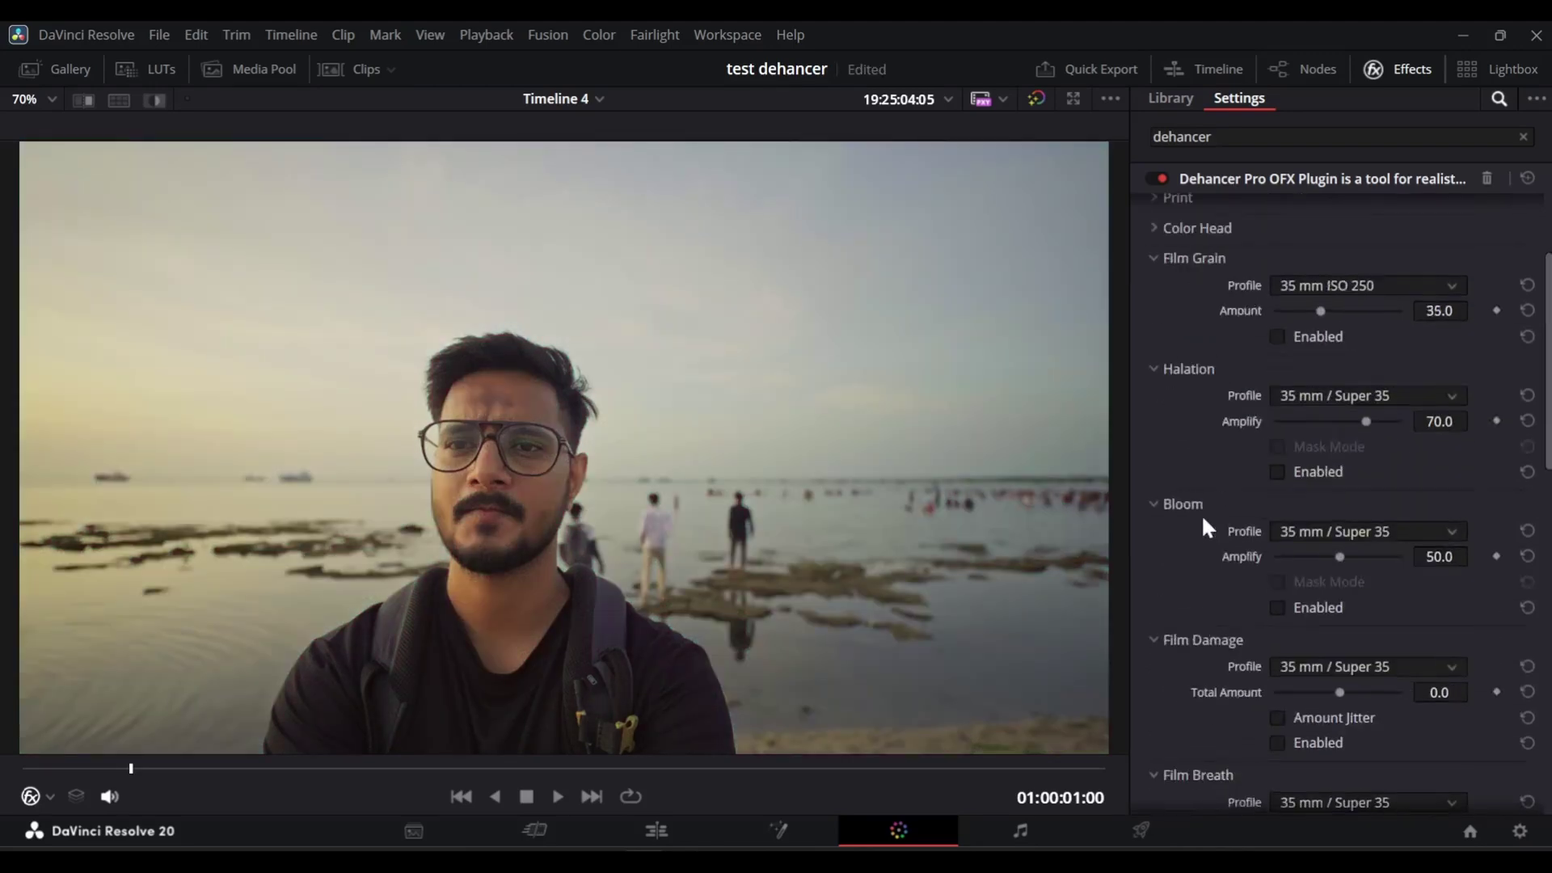
pyautogui.scroll(-6, 1216, 469)
pyautogui.scroll(-5, 1217, 474)
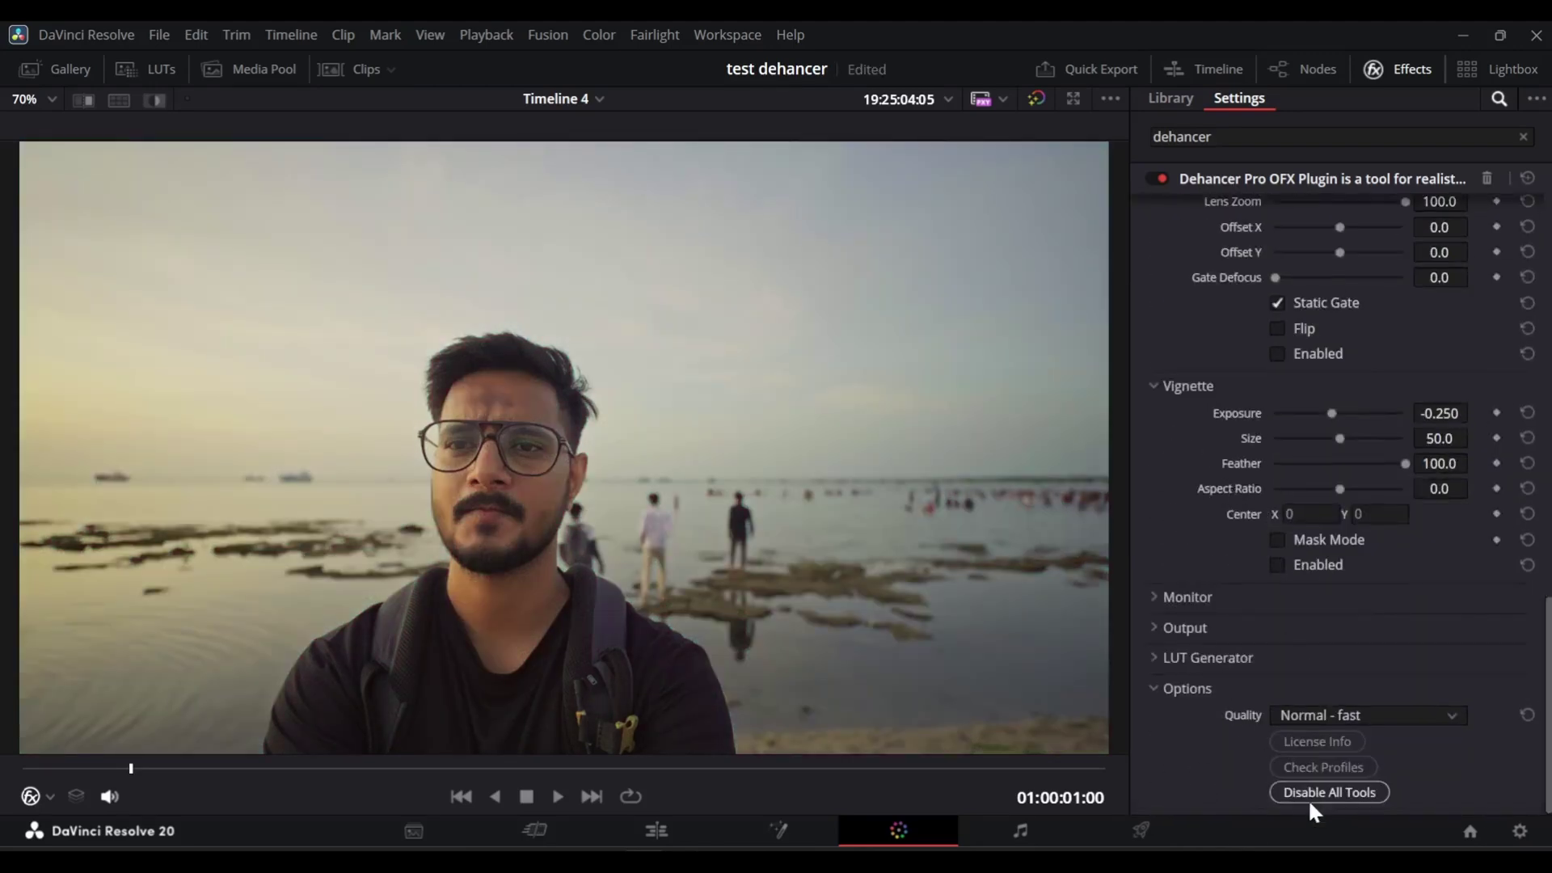
# - Collapse Dehancer Pro's remaining expanded settings from Film Grain through Vignette
pyautogui.scroll(12, 1314, 487)
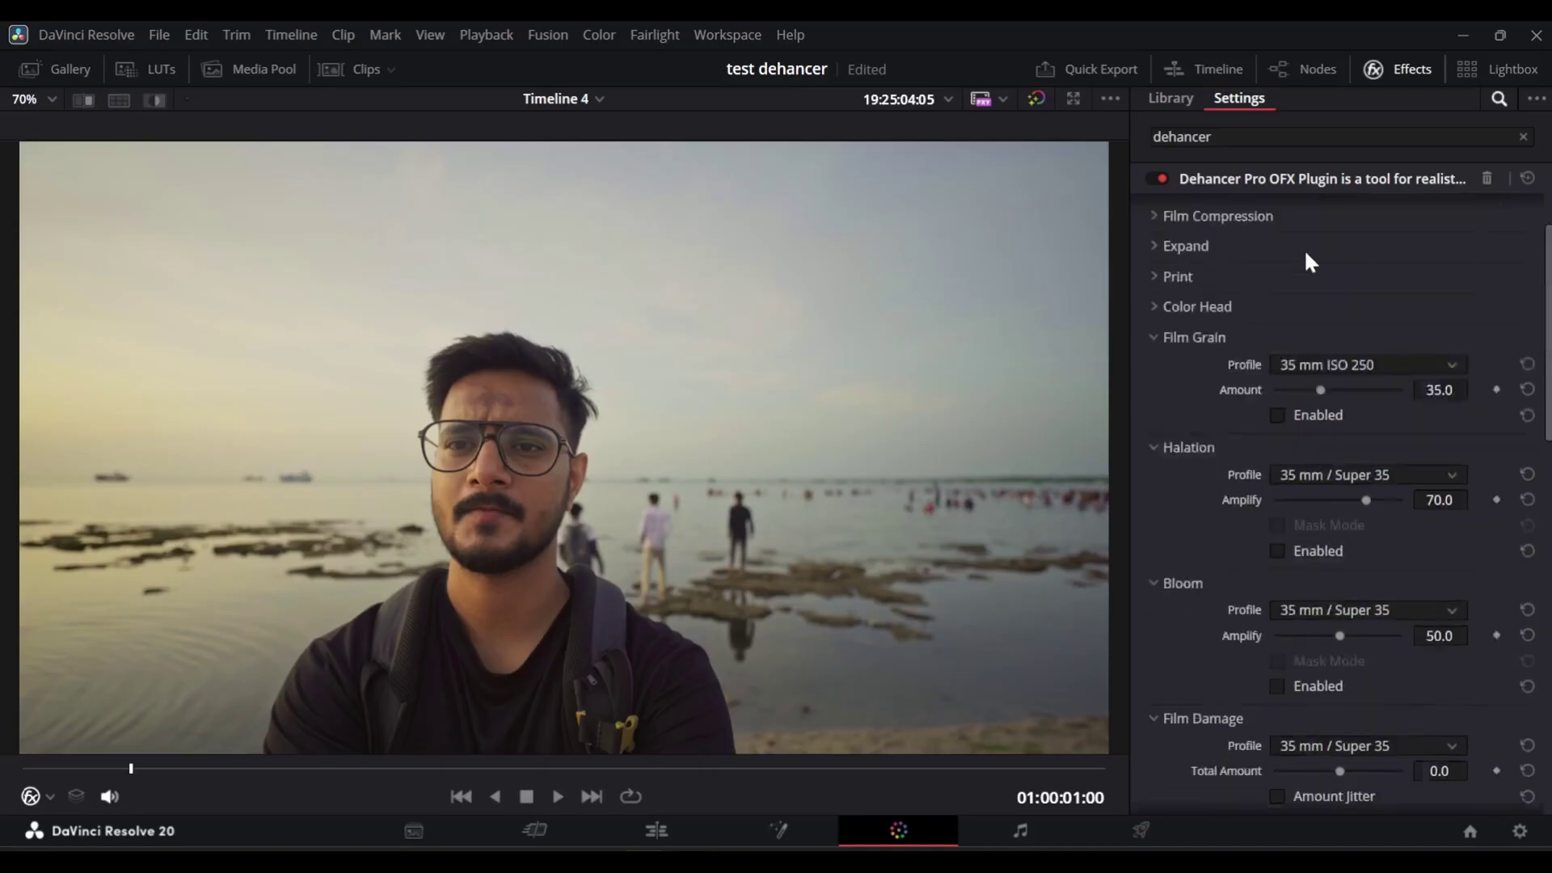
pyautogui.click(1181, 425)
pyautogui.click(1179, 453)
pyautogui.click(1180, 485)
pyautogui.click(1180, 516)
pyautogui.click(1177, 548)
pyautogui.click(1177, 577)
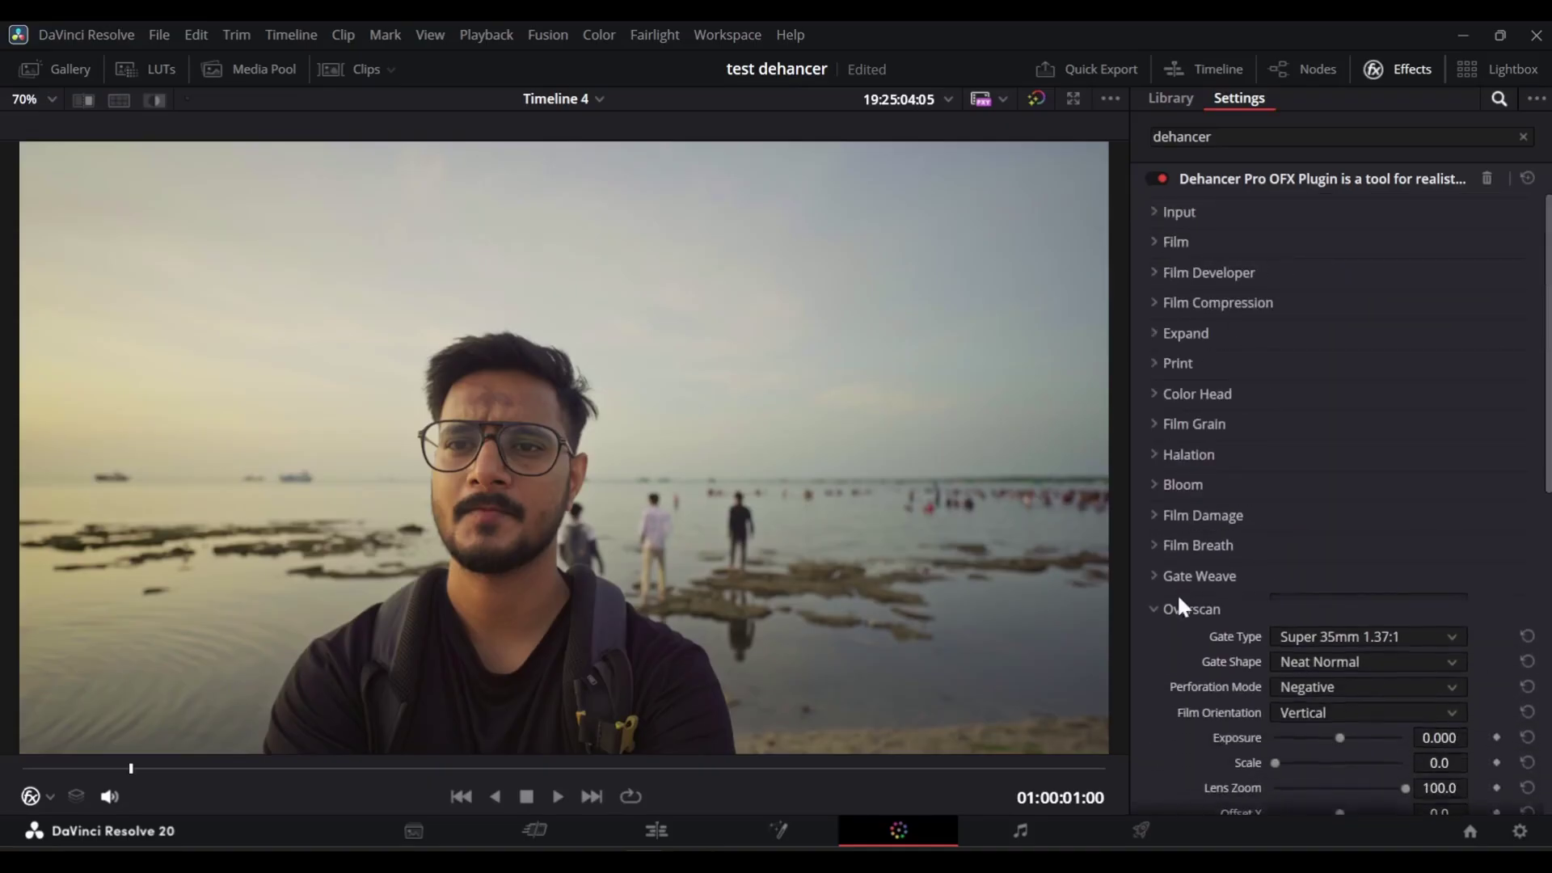
pyautogui.click(1177, 607)
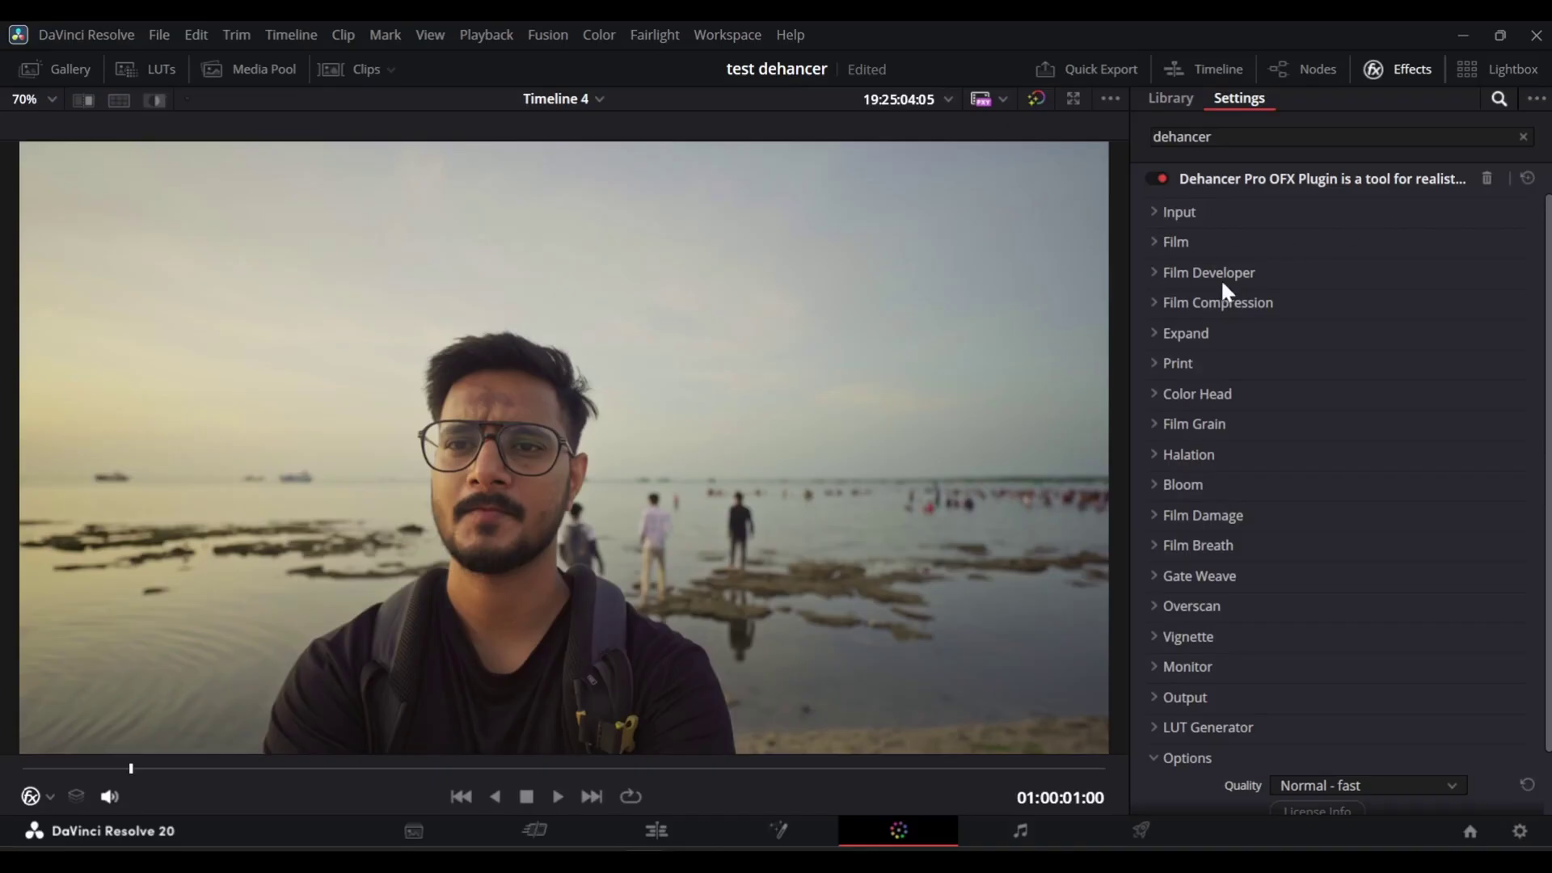
# - Review Dehancer's Input settings and the available film profiles, and enable the Film tool
pyautogui.click(1156, 213)
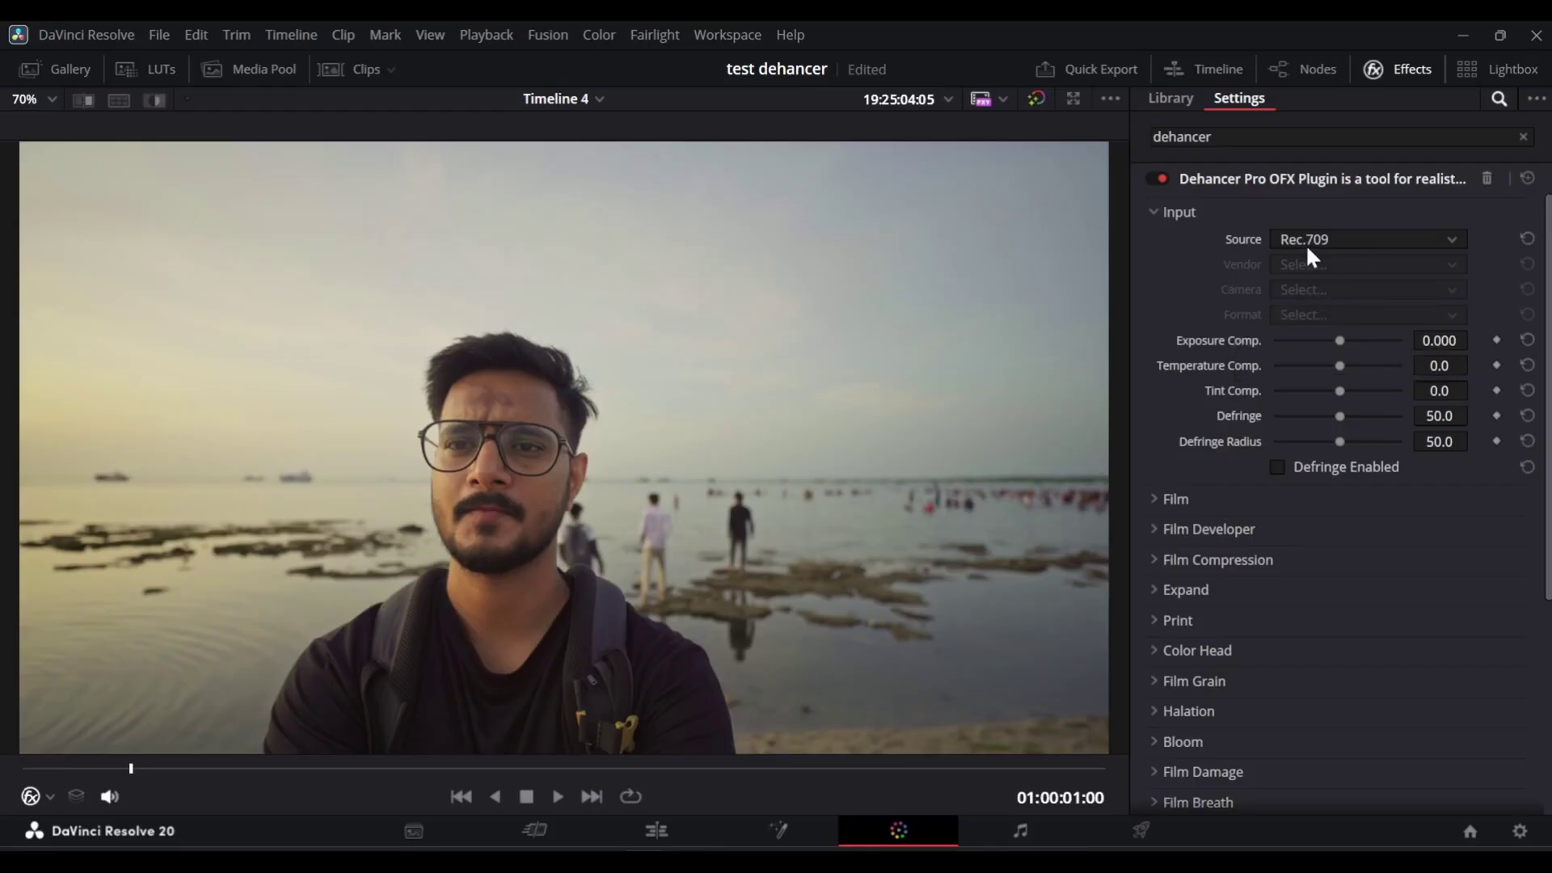
pyautogui.click(1172, 215)
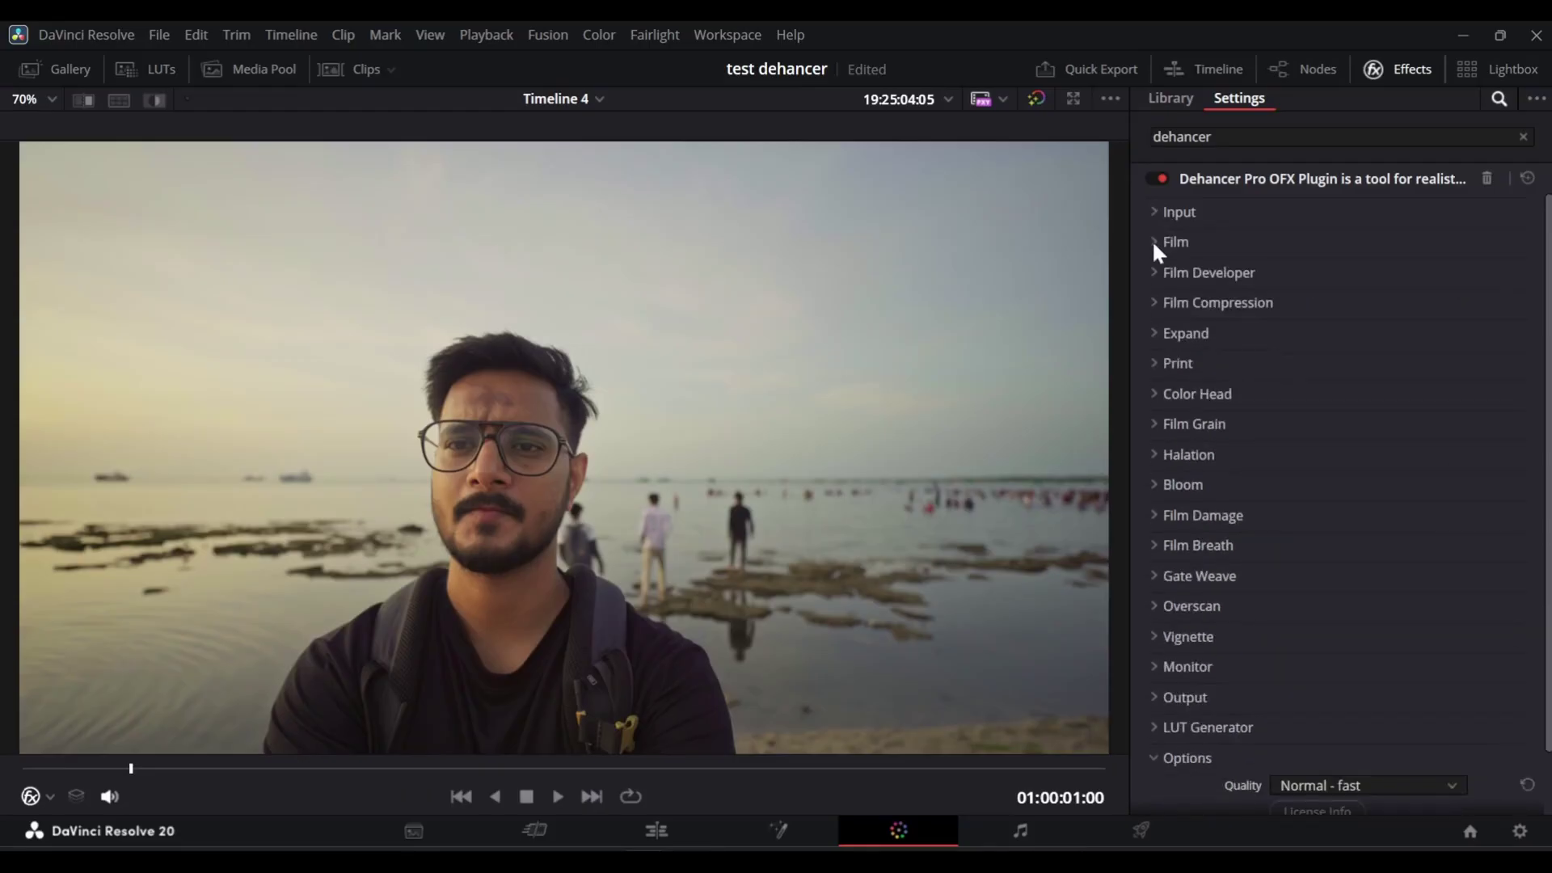
pyautogui.click(1155, 242)
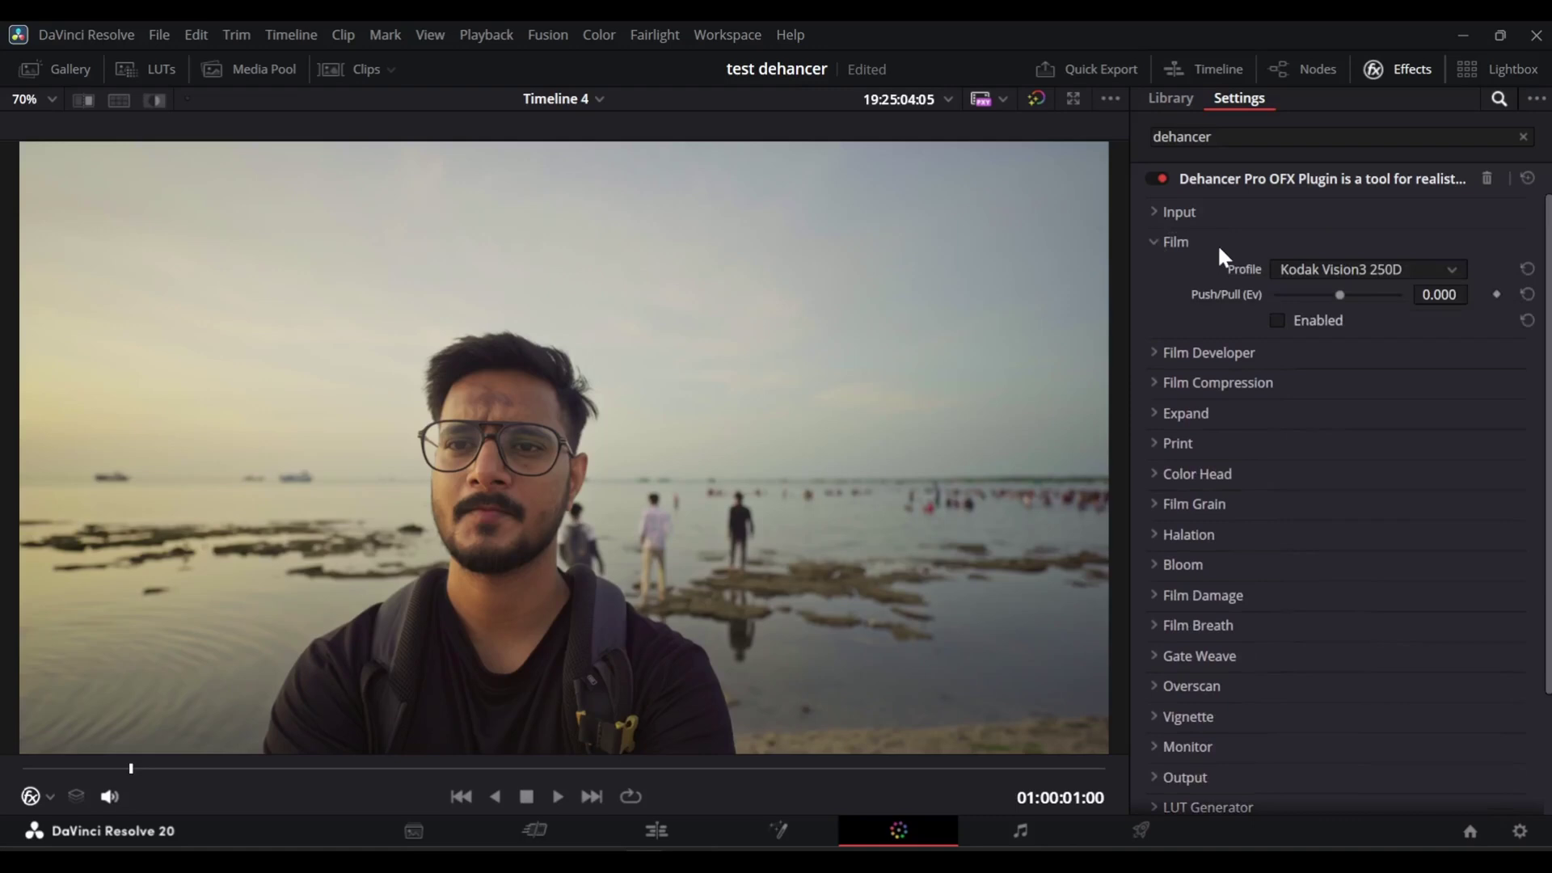
pyautogui.click(1342, 267)
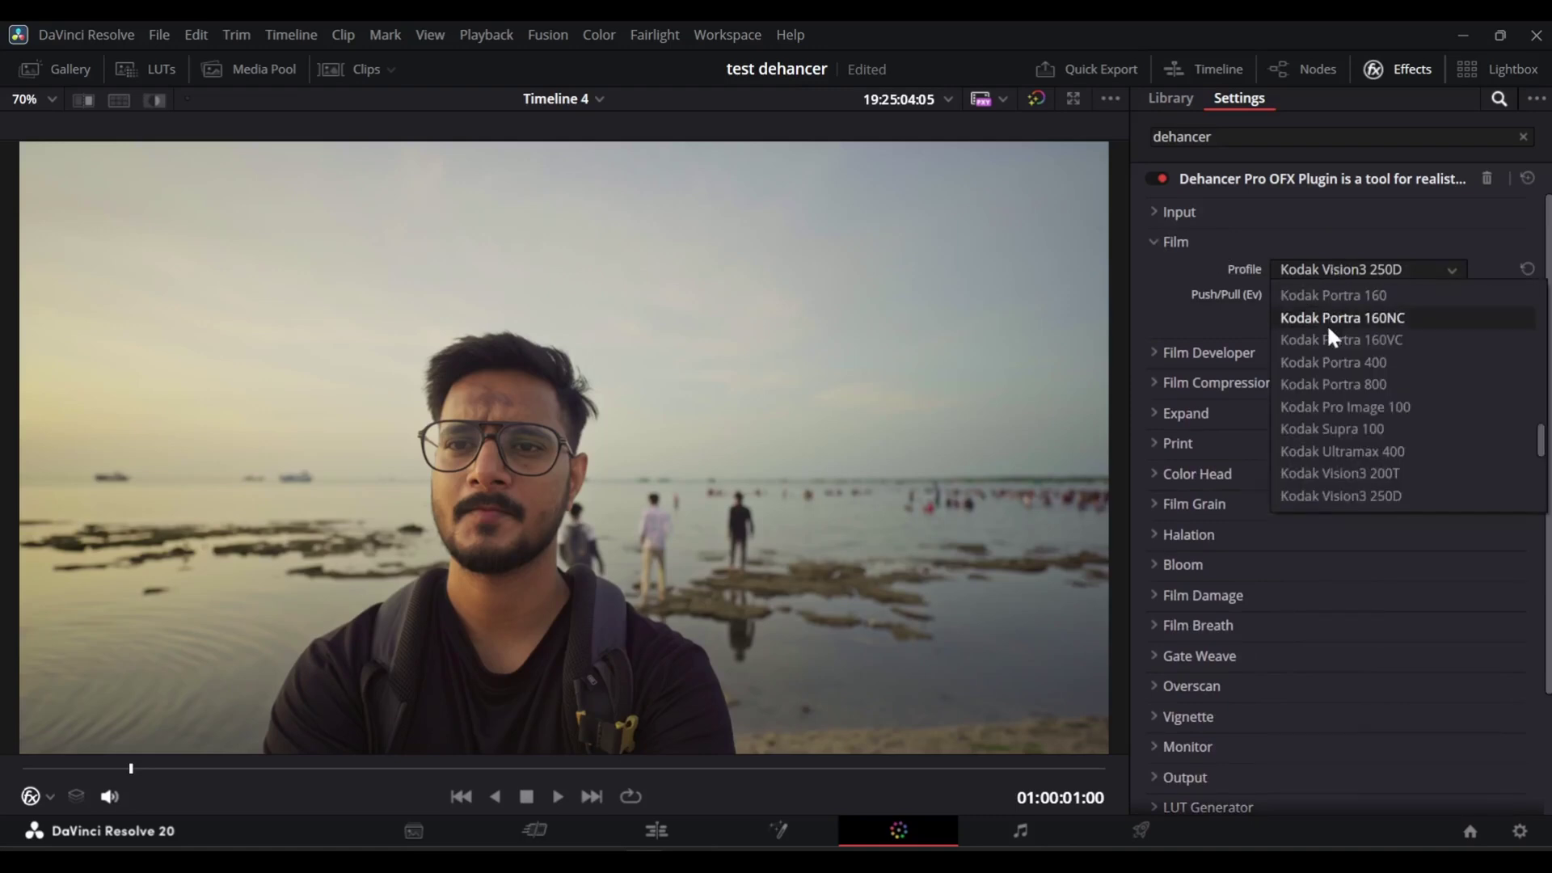
pyautogui.scroll(-3, 1338, 380)
pyautogui.scroll(5, 1338, 380)
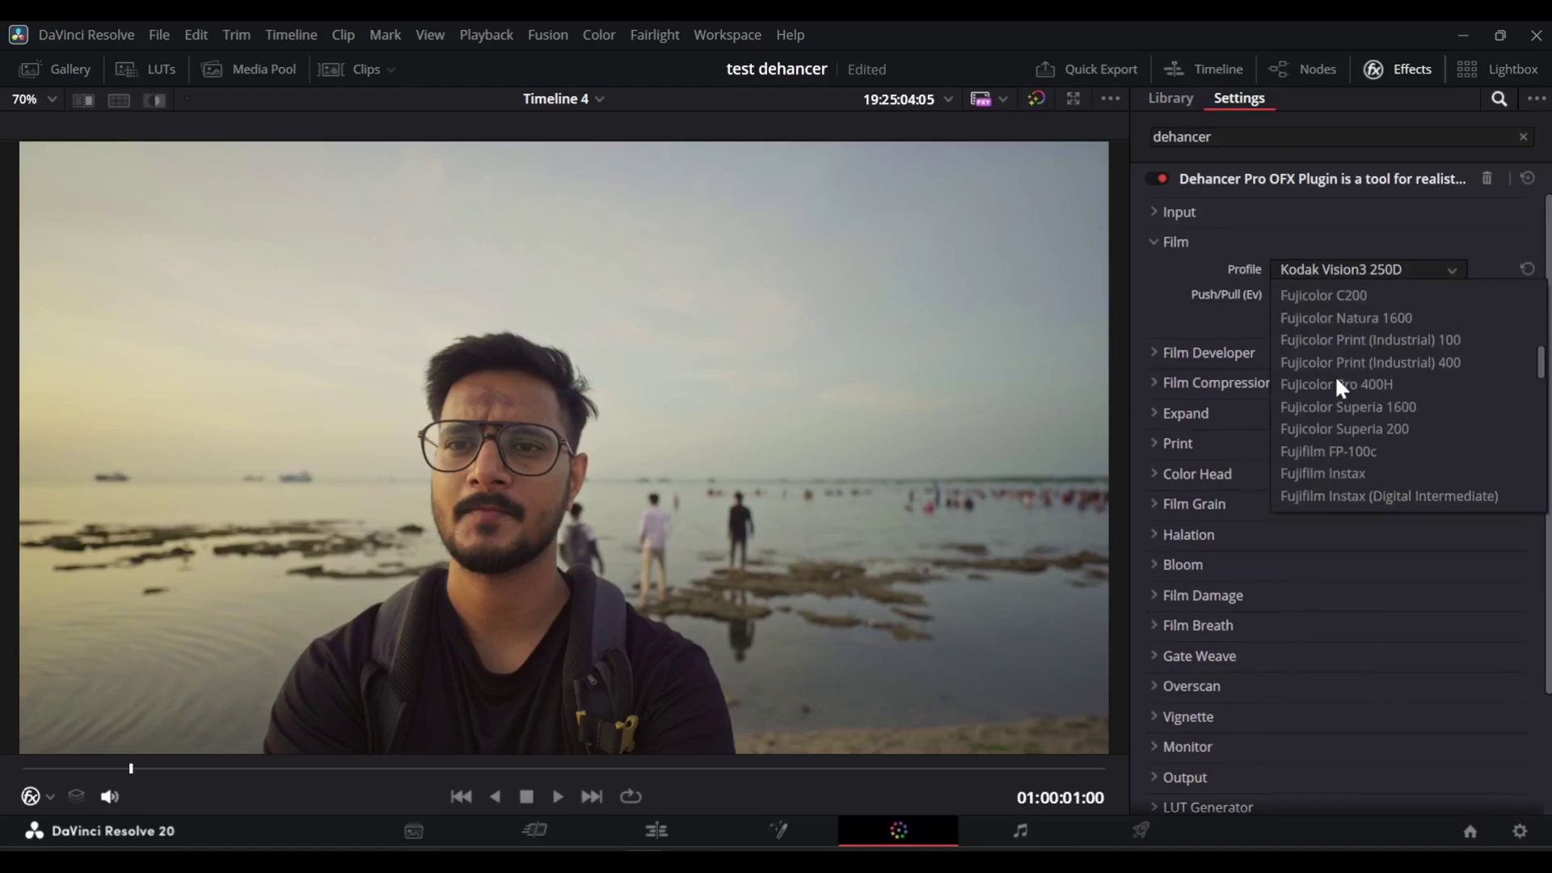
pyautogui.scroll(5, 1336, 375)
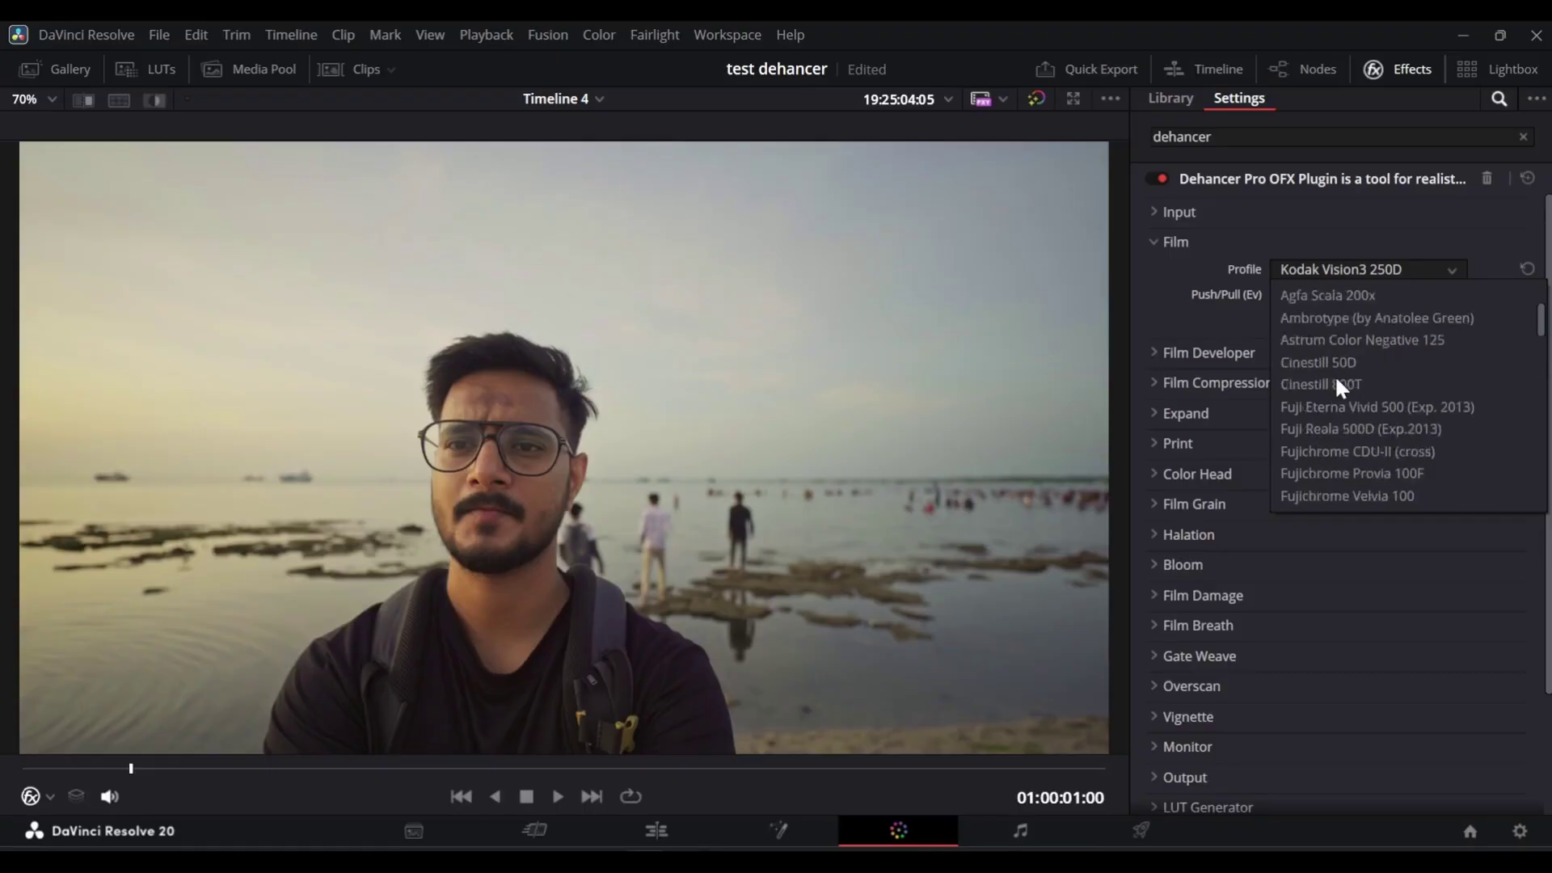
pyautogui.click(1263, 305)
pyautogui.click(1286, 322)
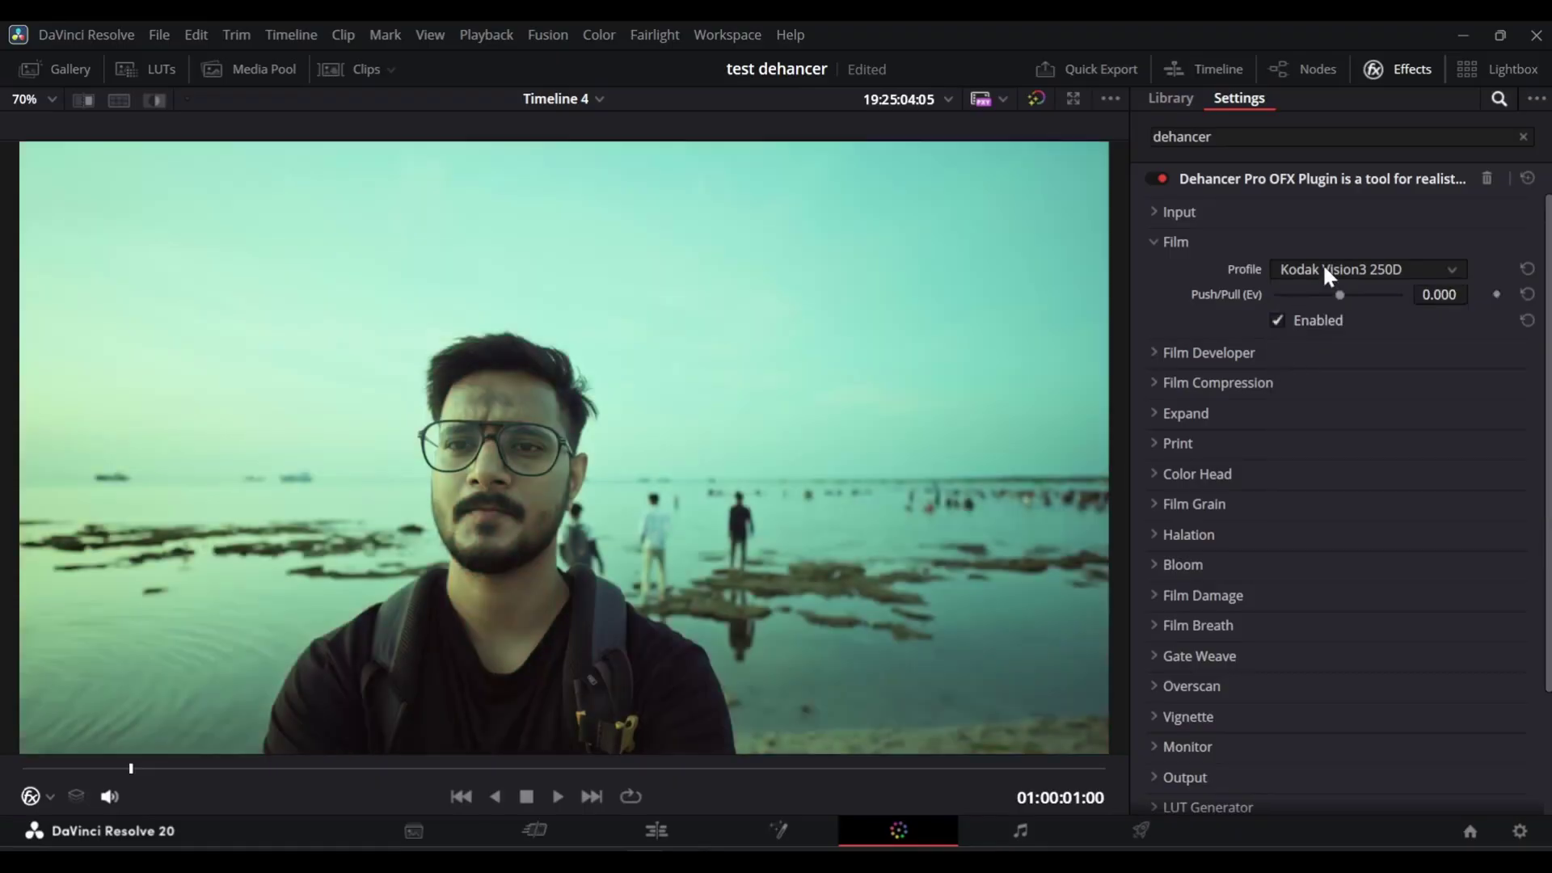
# - Try several film profiles, including Kodak Vision3 200T and Konica Impresa 50 (Exp. 2006)
pyautogui.click(1323, 267)
pyautogui.click(1336, 336)
pyautogui.click(1334, 269)
pyautogui.click(1342, 380)
pyautogui.click(1337, 270)
pyautogui.click(1345, 406)
pyautogui.click(1345, 270)
pyautogui.click(1340, 473)
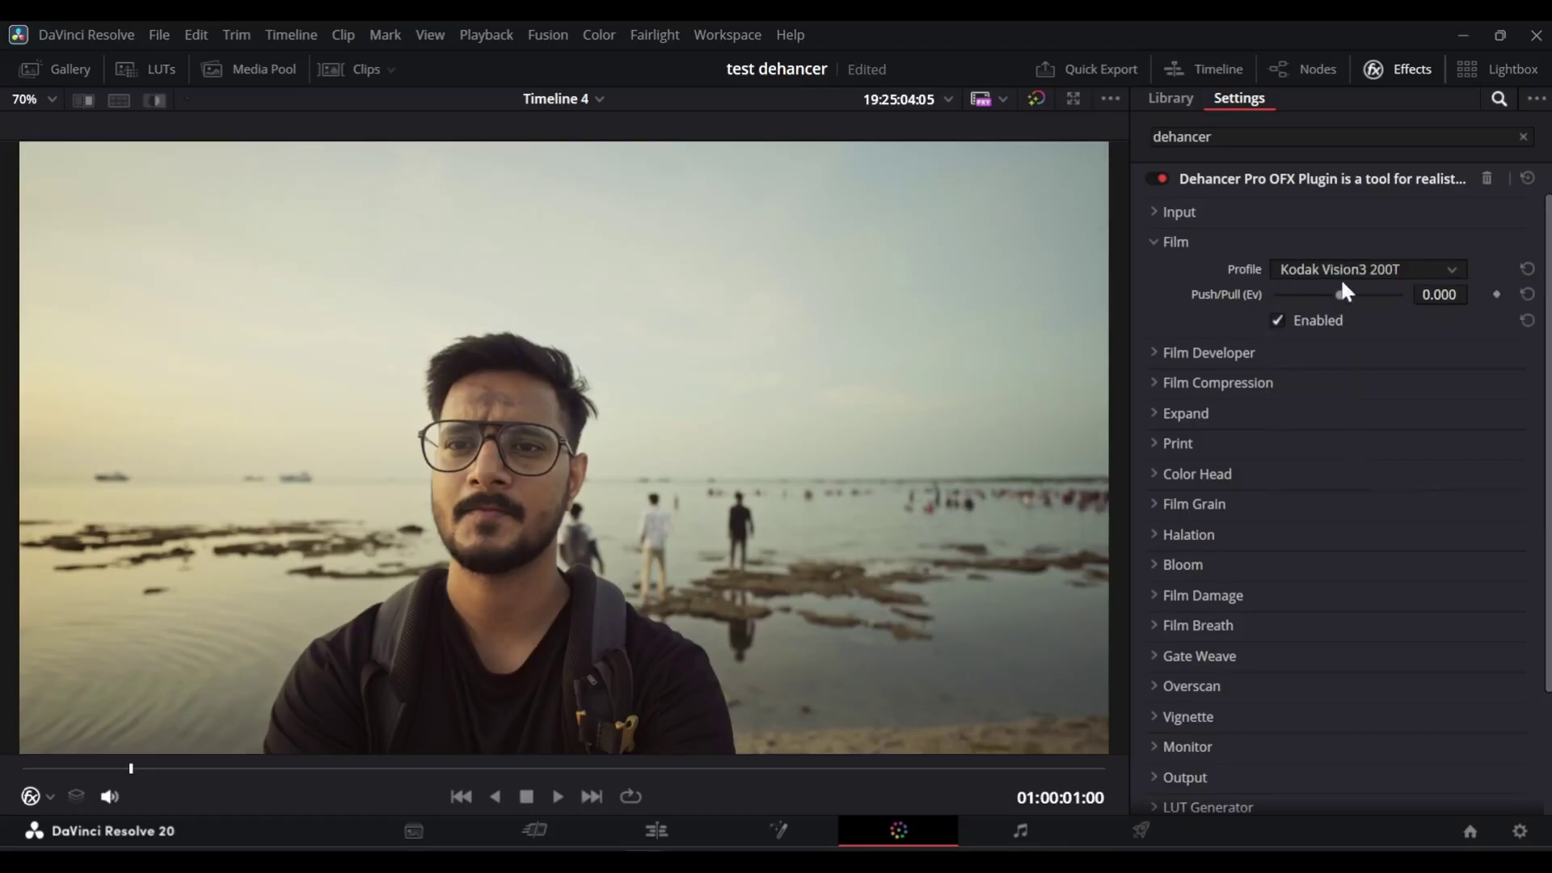
pyautogui.click(1343, 269)
pyautogui.scroll(-3, 1358, 392)
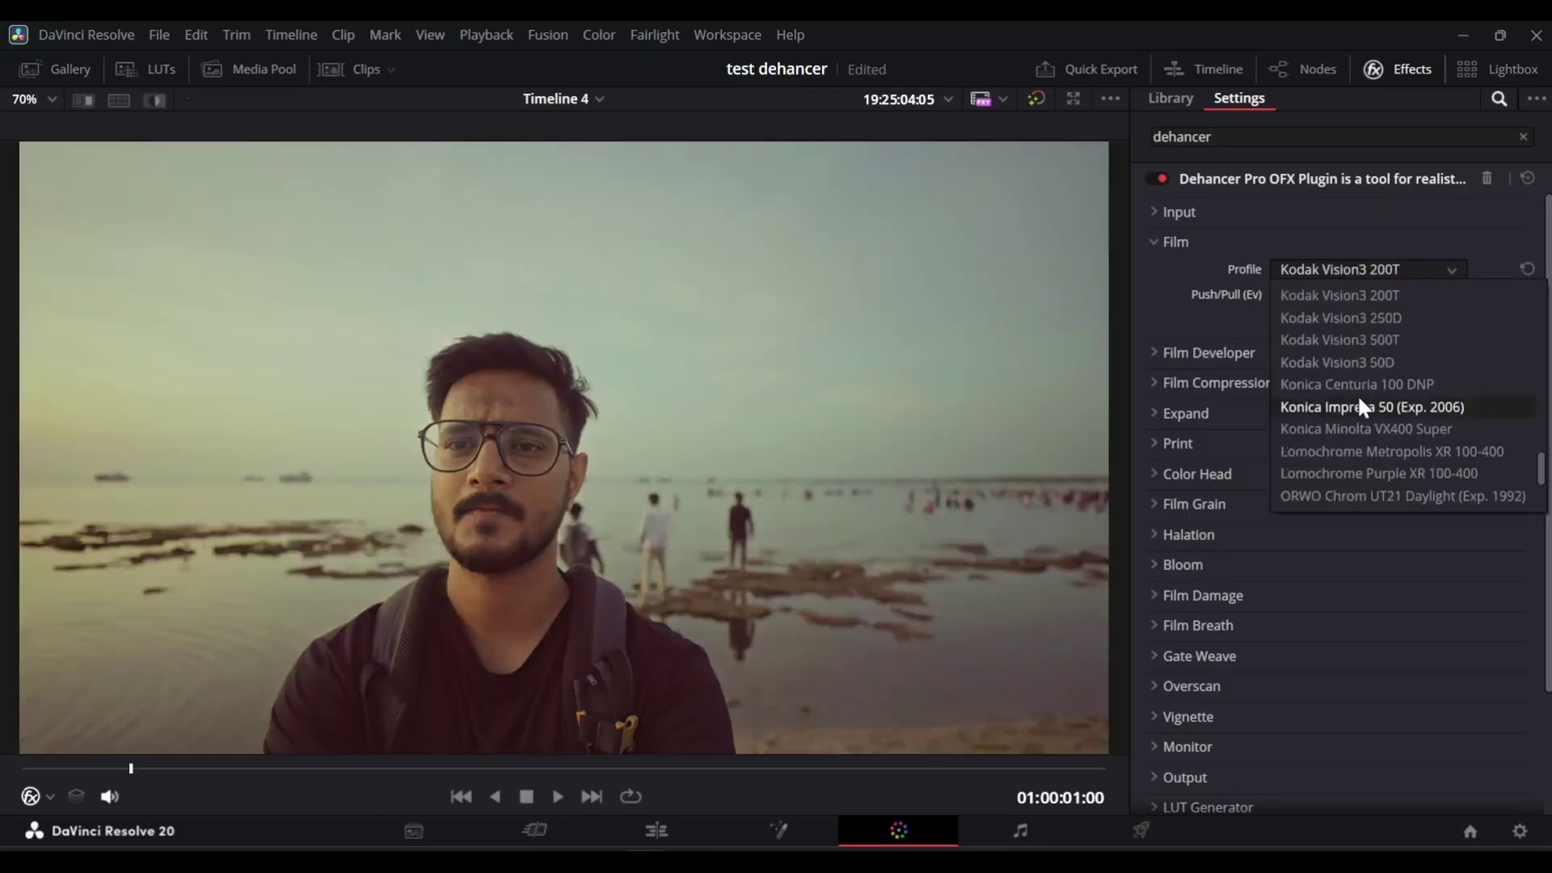
pyautogui.click(1363, 407)
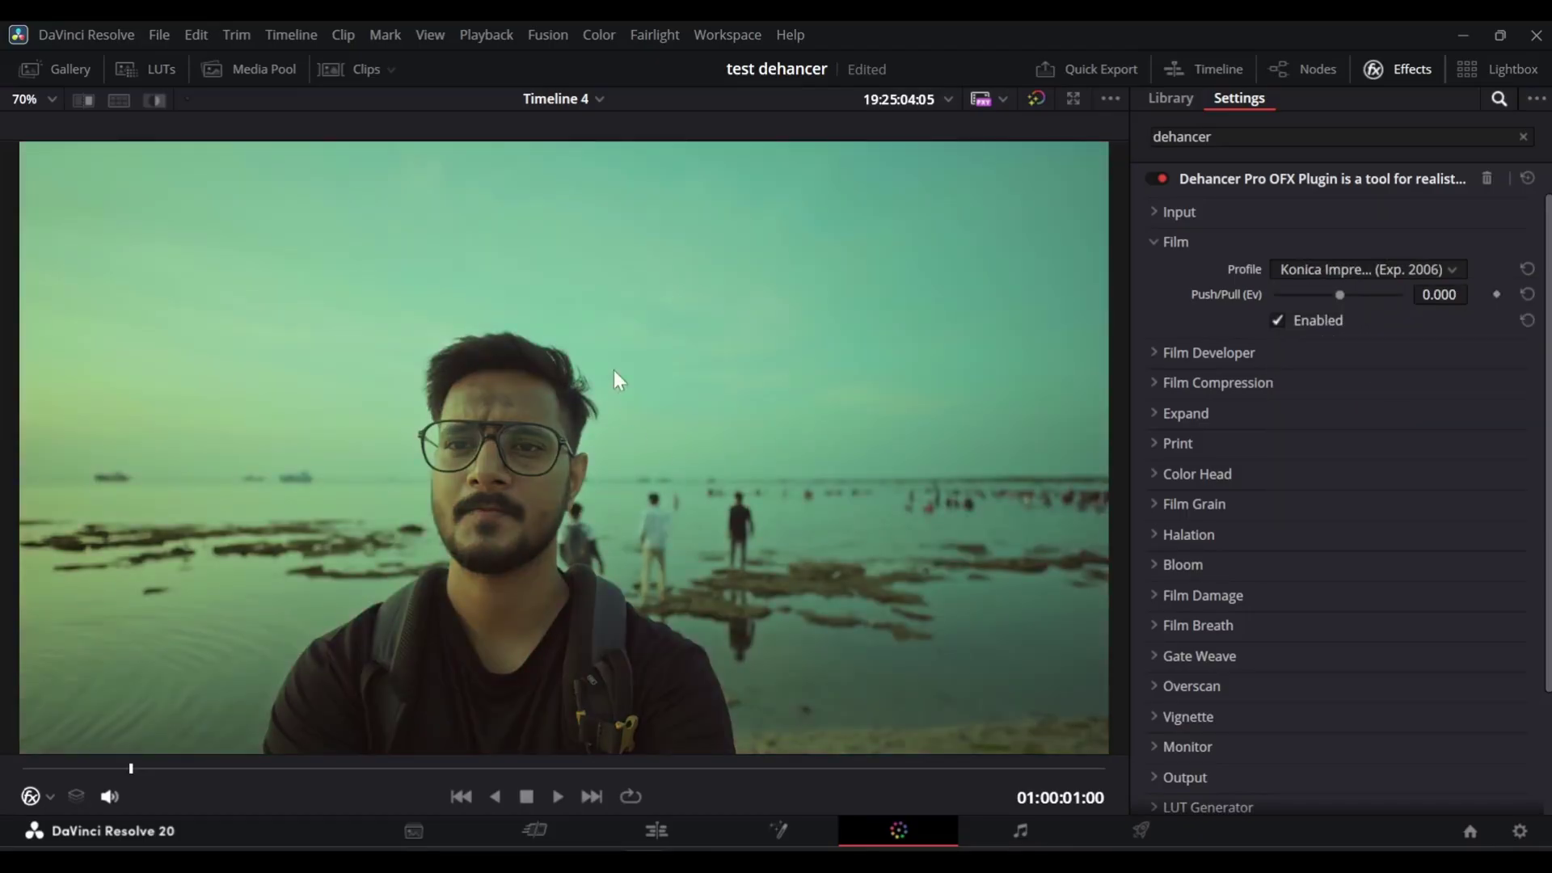
pyautogui.scroll(1, 551, 630)
# - Set the Film profile to Kodak Ultramax 400, inspect the image up close and save the project
pyautogui.click(1370, 269)
pyautogui.click(1370, 269)
pyautogui.click(1370, 270)
pyautogui.scroll(-2, 1377, 401)
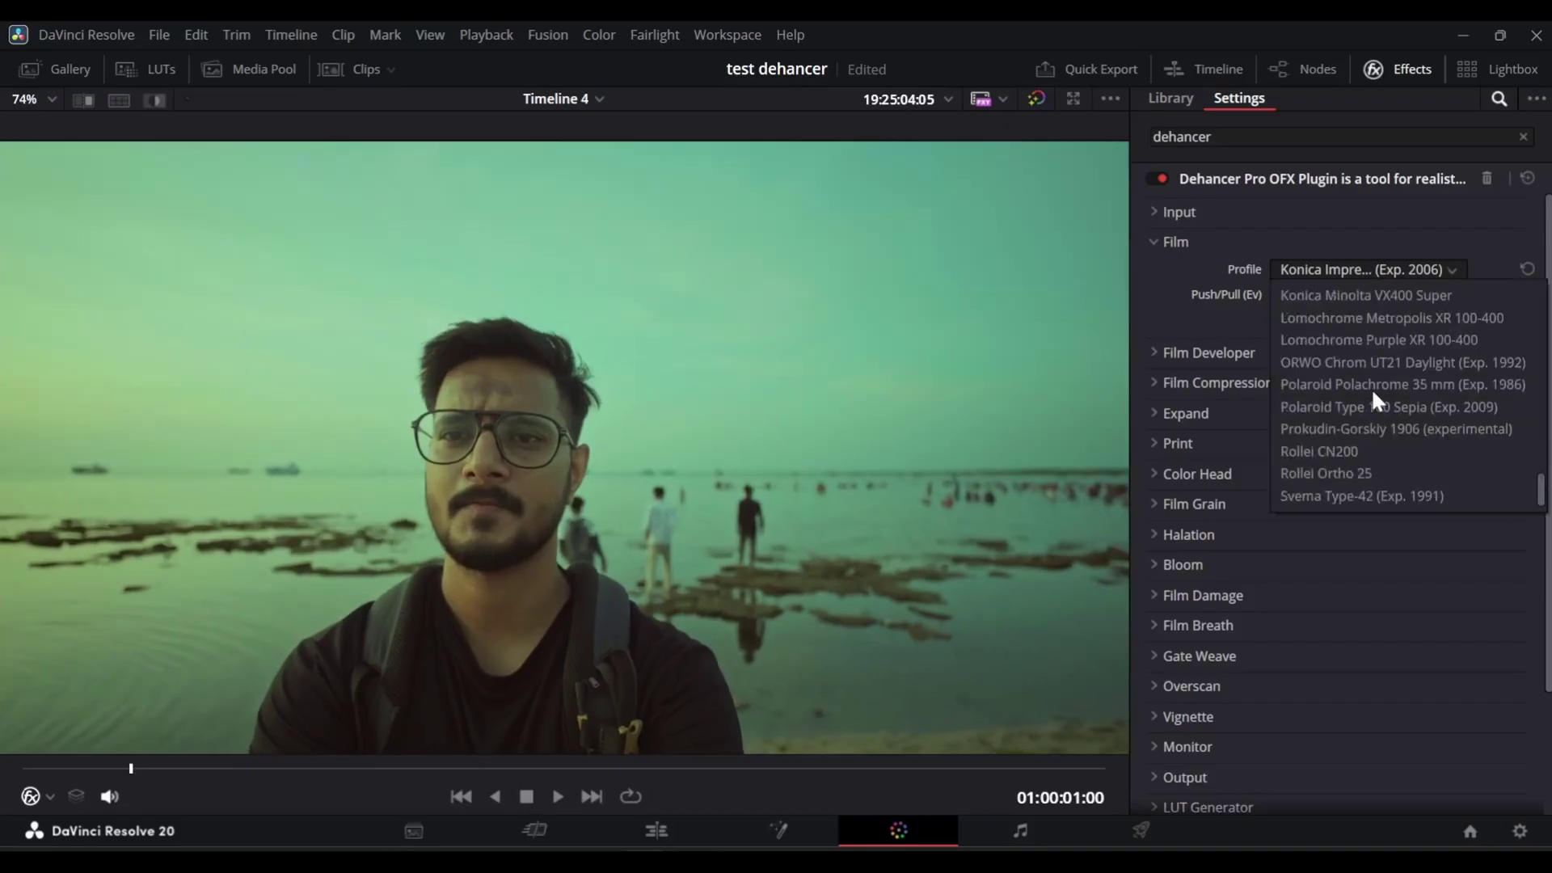
pyautogui.scroll(3, 1386, 331)
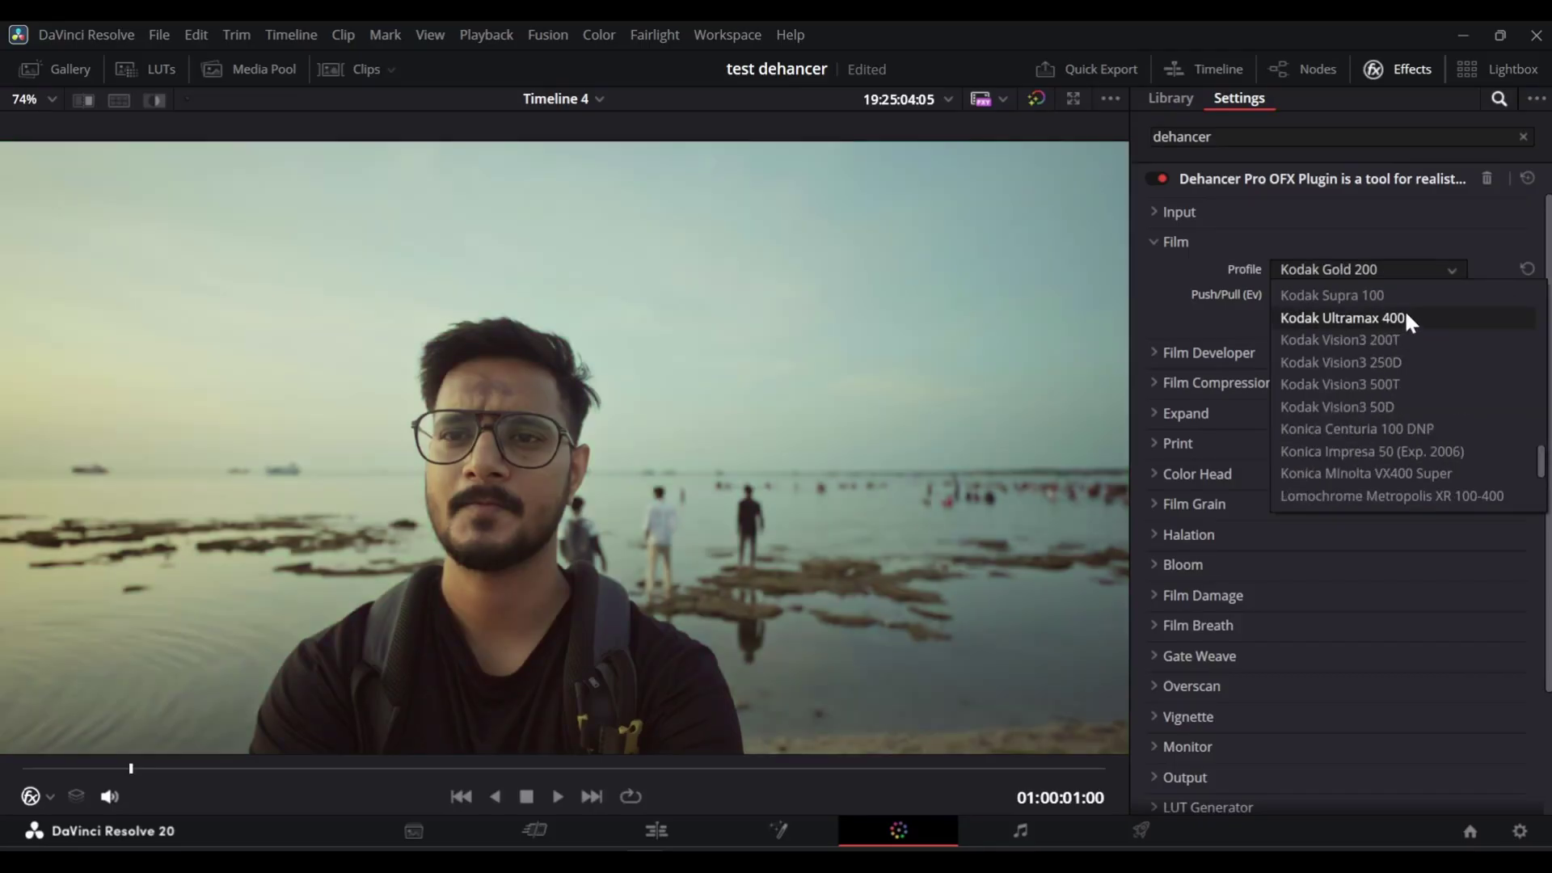
pyautogui.click(1406, 318)
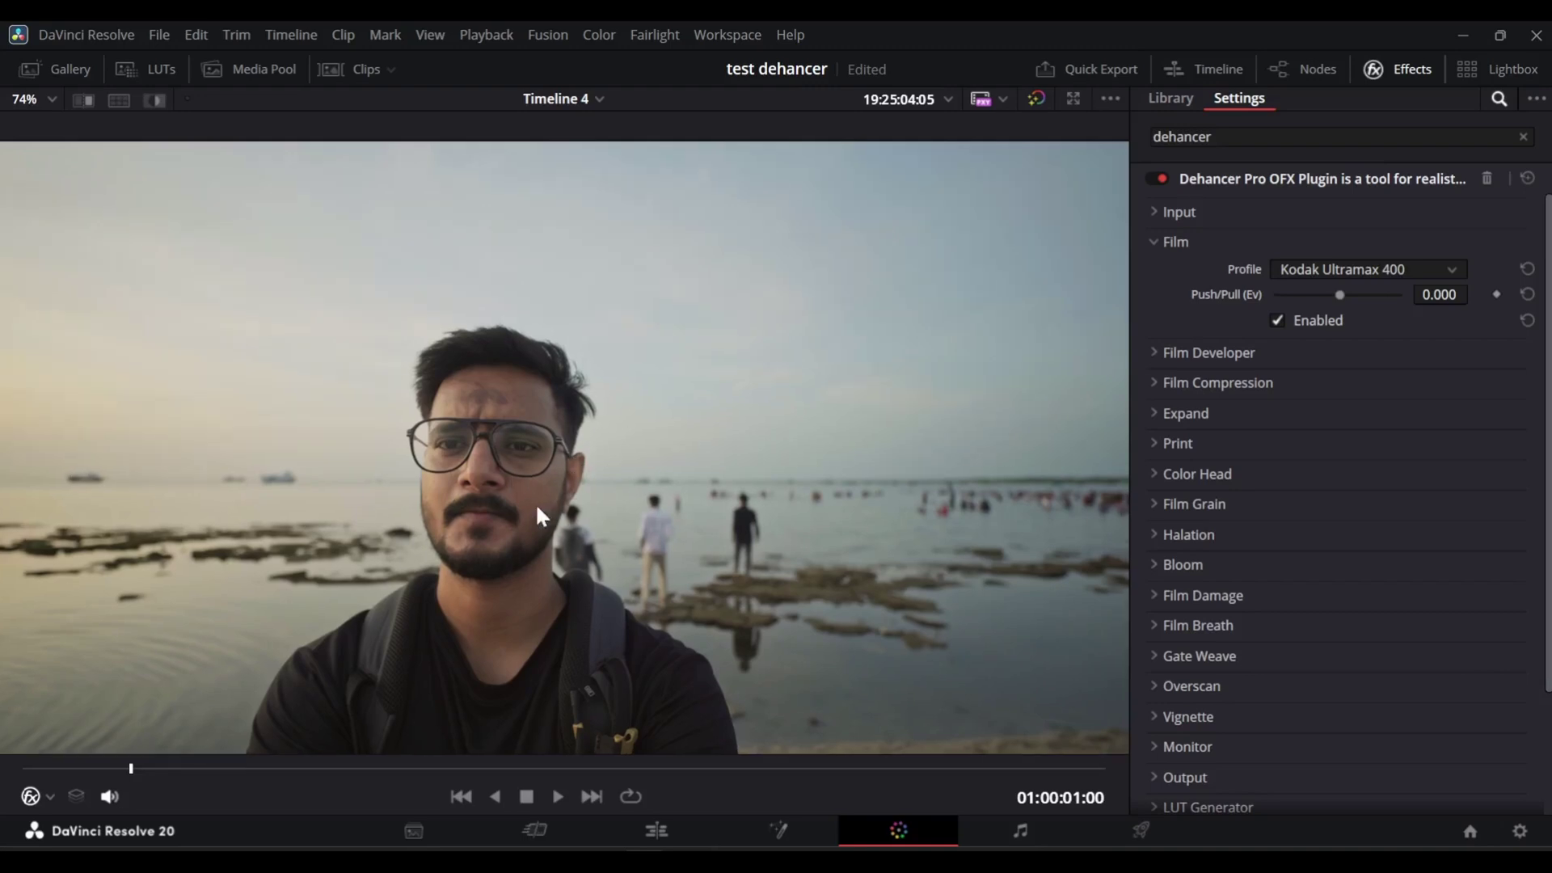
pyautogui.scroll(-1, 533, 508)
pyautogui.scroll(3, 533, 511)
pyautogui.hotkey('ctrl', 's')
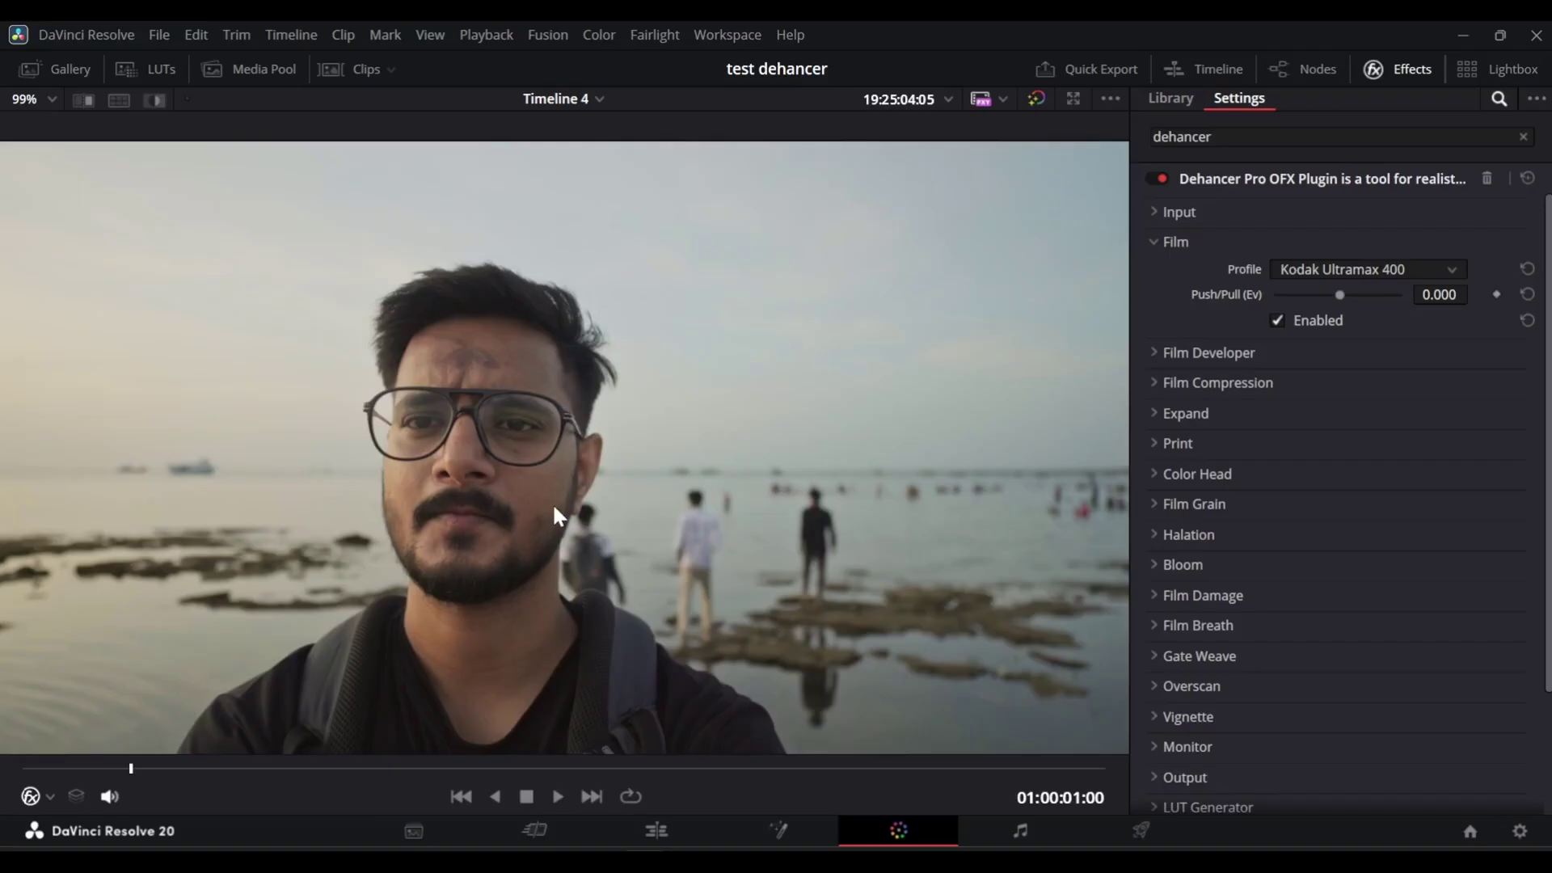
pyautogui.scroll(-3, 554, 515)
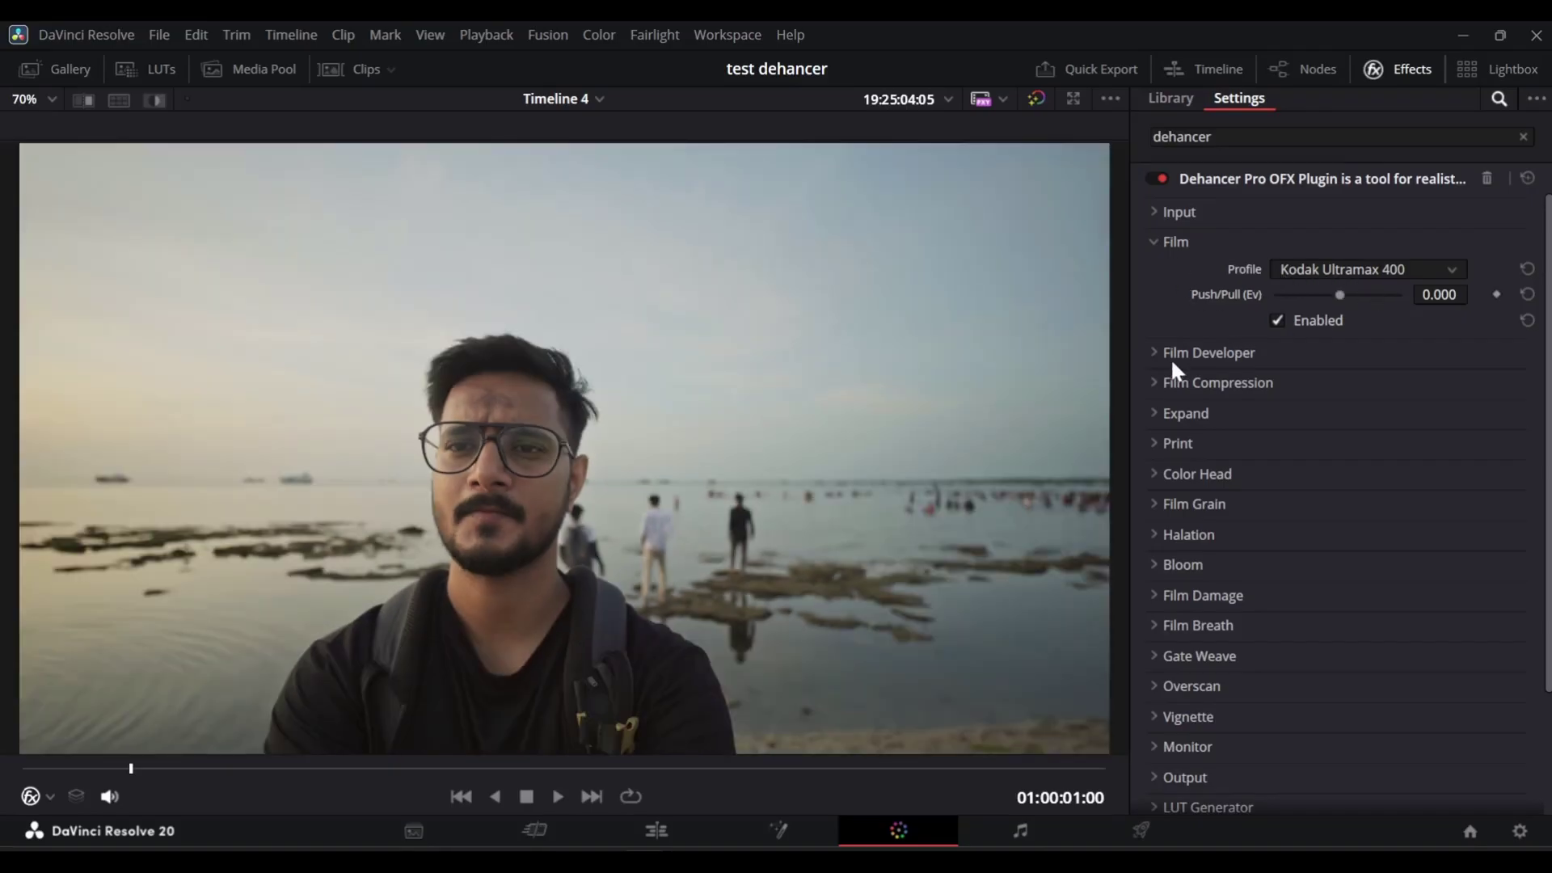
# - Set Dehancer's Print profile to Kodak 2383 Print Film
pyautogui.click(1156, 443)
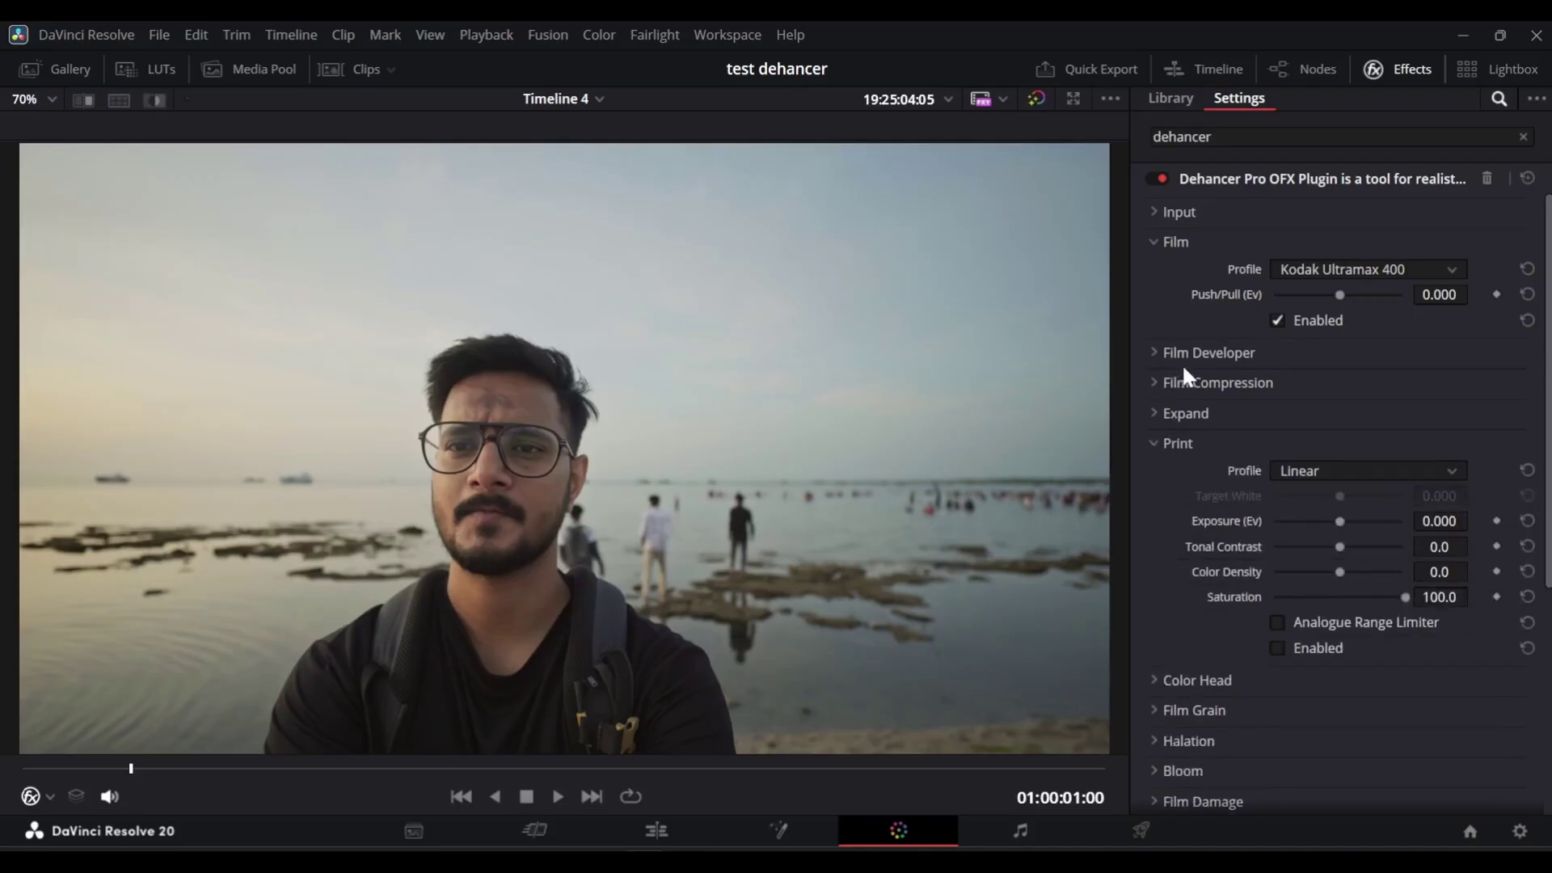
pyautogui.scroll(-1, 1182, 473)
pyautogui.scroll(1, 1182, 473)
pyautogui.click(1314, 469)
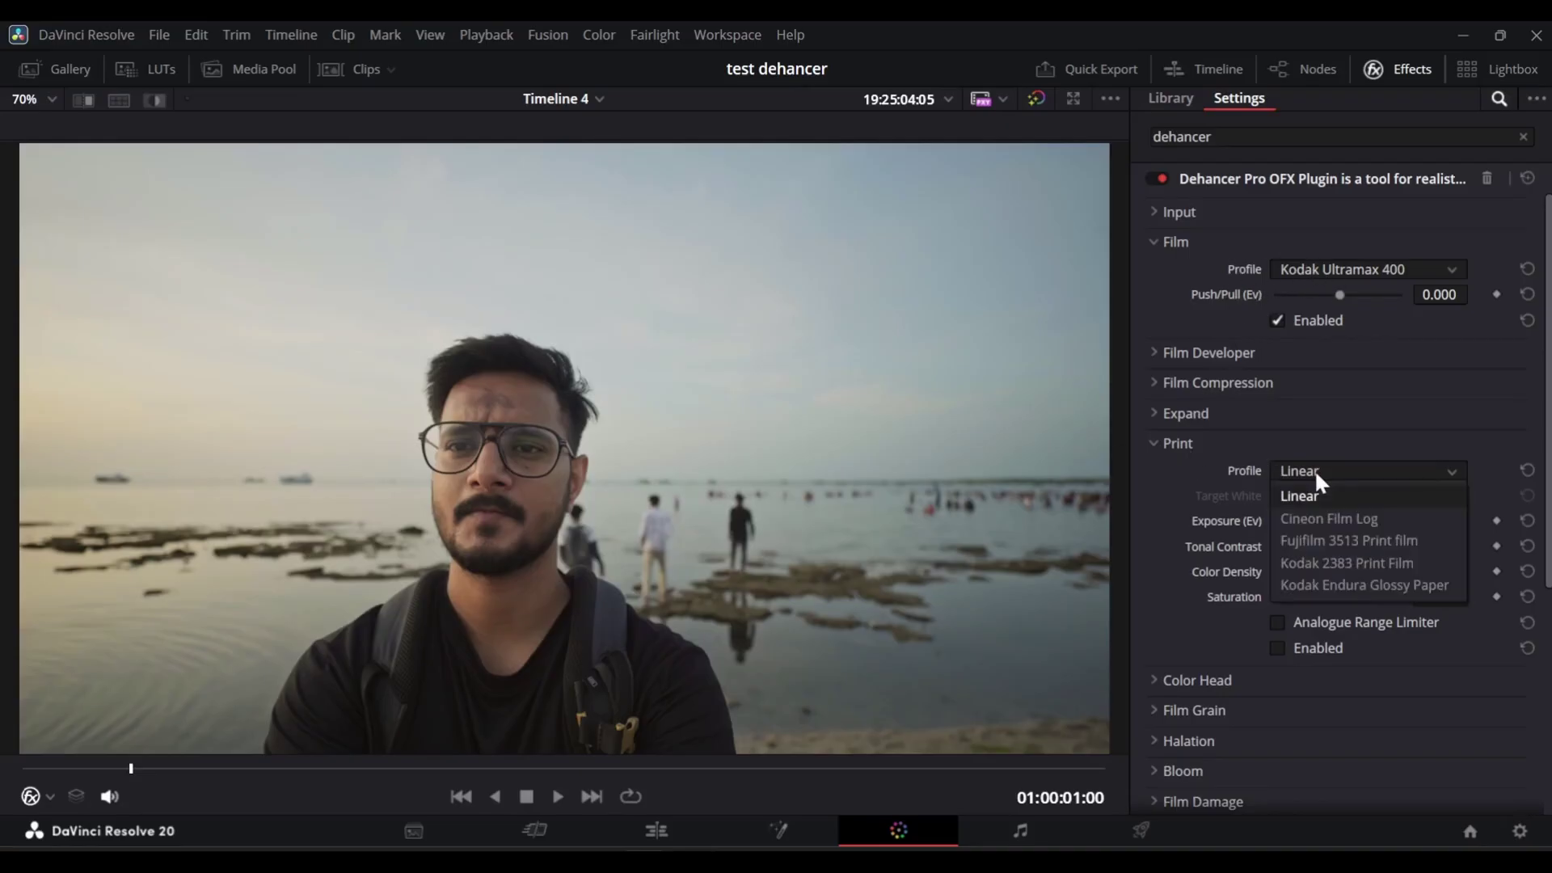
pyautogui.click(1336, 564)
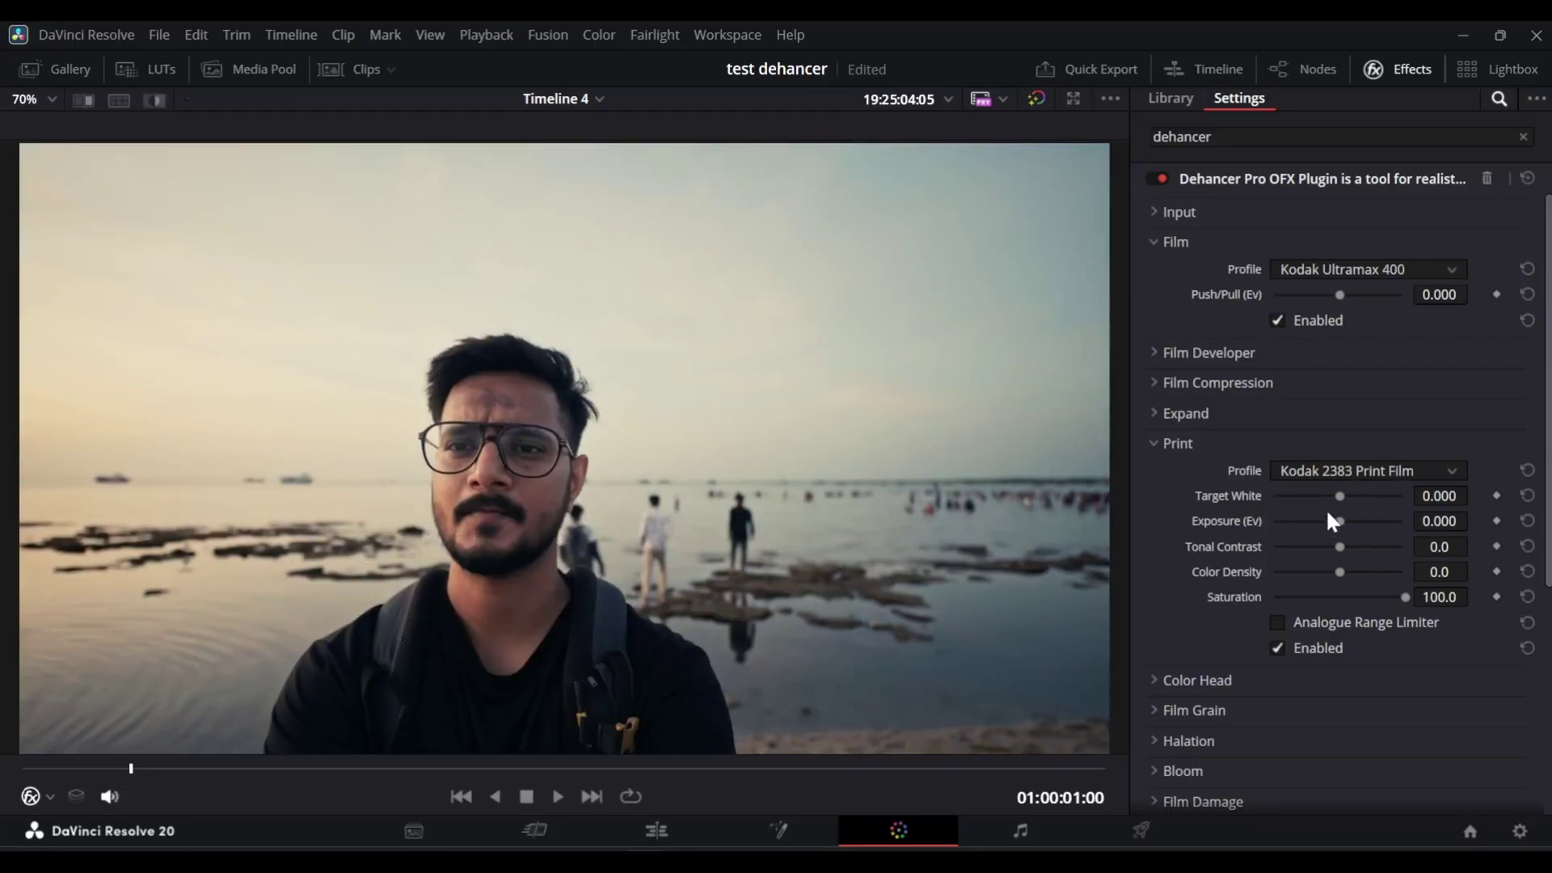
# - Lower the print's Target White to about -0.233 and reset its exposure and tonal contrast to default
pyautogui.moveTo(1338, 496)
pyautogui.mouseDown()
pyautogui.moveTo(1326, 493)
pyautogui.moveTo(1345, 499)
pyautogui.moveTo(1335, 525)
pyautogui.moveTo(1329, 497)
pyautogui.moveTo(1328, 547)
pyautogui.moveTo(1333, 496)
pyautogui.mouseUp()
pyautogui.doubleClick(1249, 546)
pyautogui.doubleClick(1245, 522)
pyautogui.doubleClick(1245, 496)
# - Adjust Contrast Boost and Color Boost slightly in Film Developer, and reset Contrast Boost to its default
pyautogui.click(1154, 352)
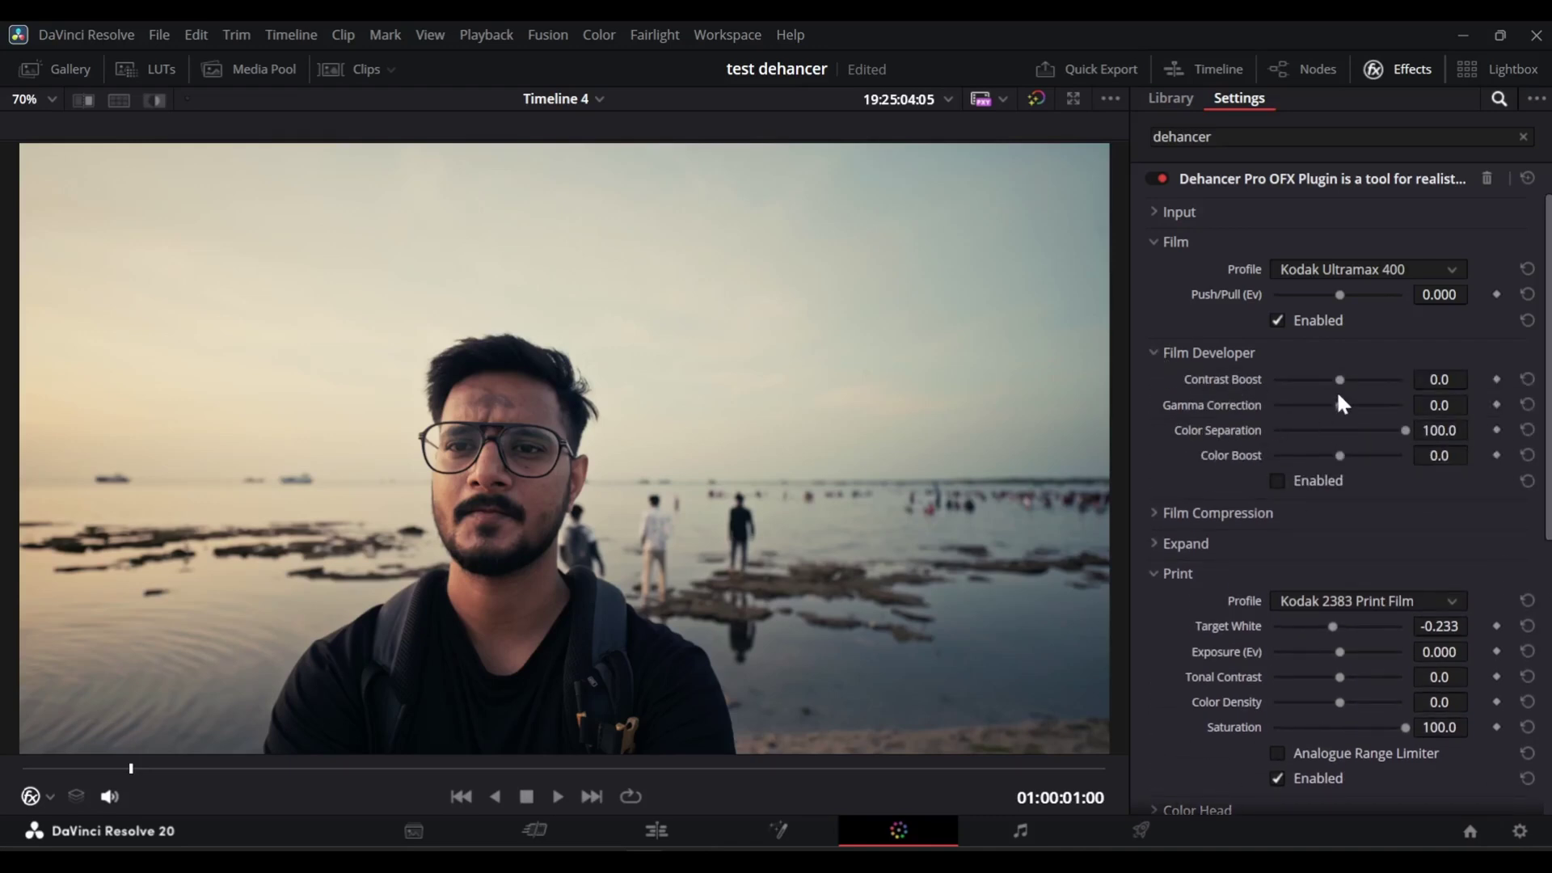
pyautogui.moveTo(1342, 380)
pyautogui.mouseDown()
pyautogui.moveTo(1321, 378)
pyautogui.moveTo(1335, 379)
pyautogui.mouseUp()
pyautogui.moveTo(1340, 456)
pyautogui.mouseDown()
pyautogui.moveTo(1360, 466)
pyautogui.moveTo(1341, 458)
pyautogui.mouseUp()
pyautogui.doubleClick(1257, 379)
pyautogui.click(1185, 352)
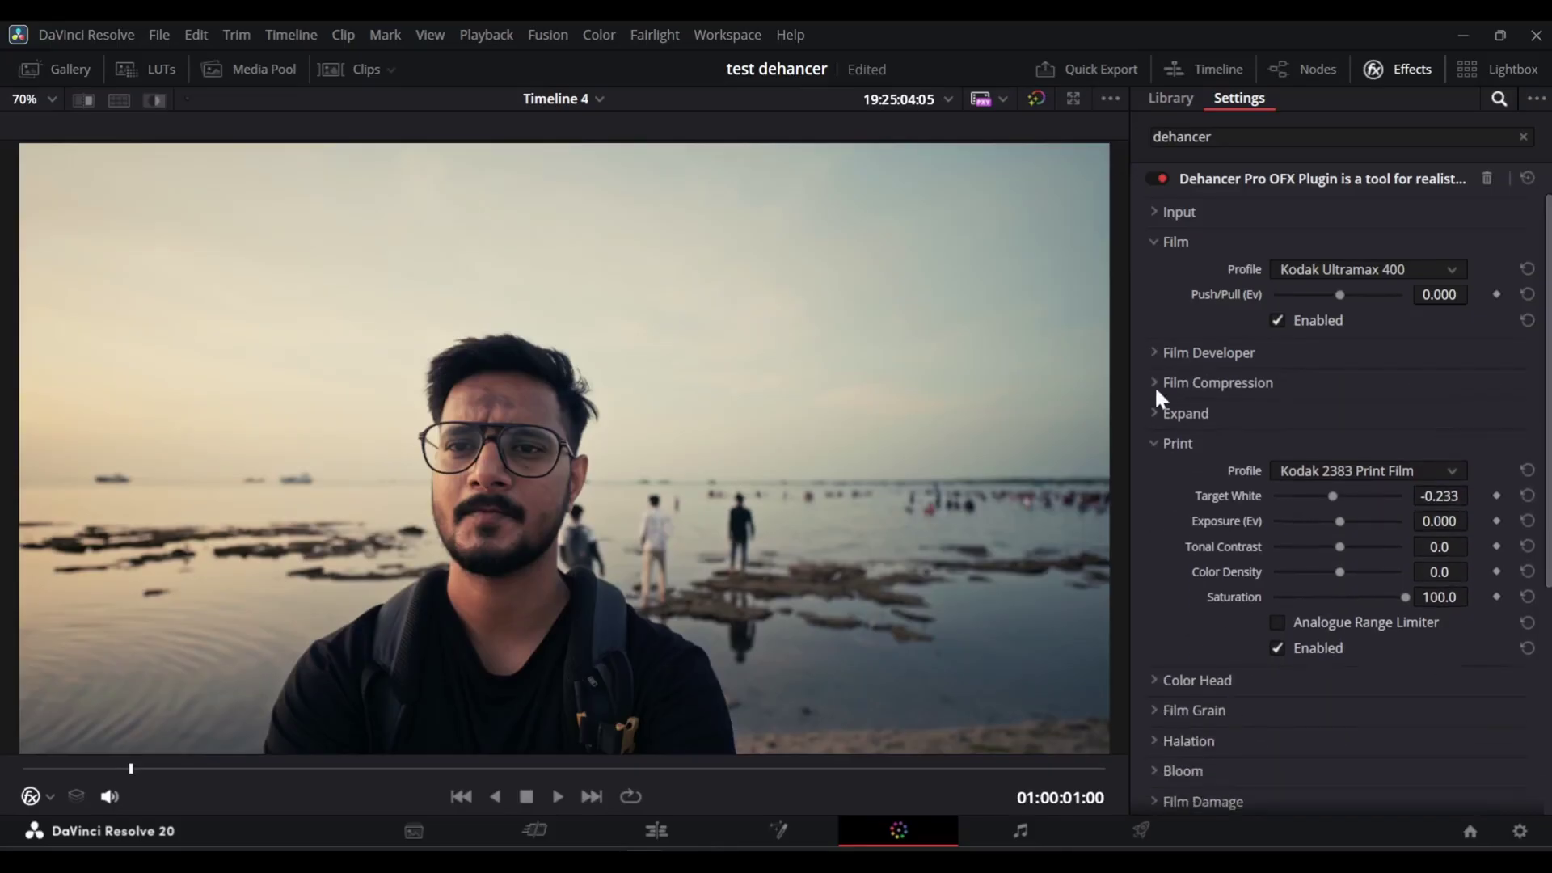
# - Move the playhead to 01:00:03:23 and enable Film Compression
pyautogui.click(1154, 383)
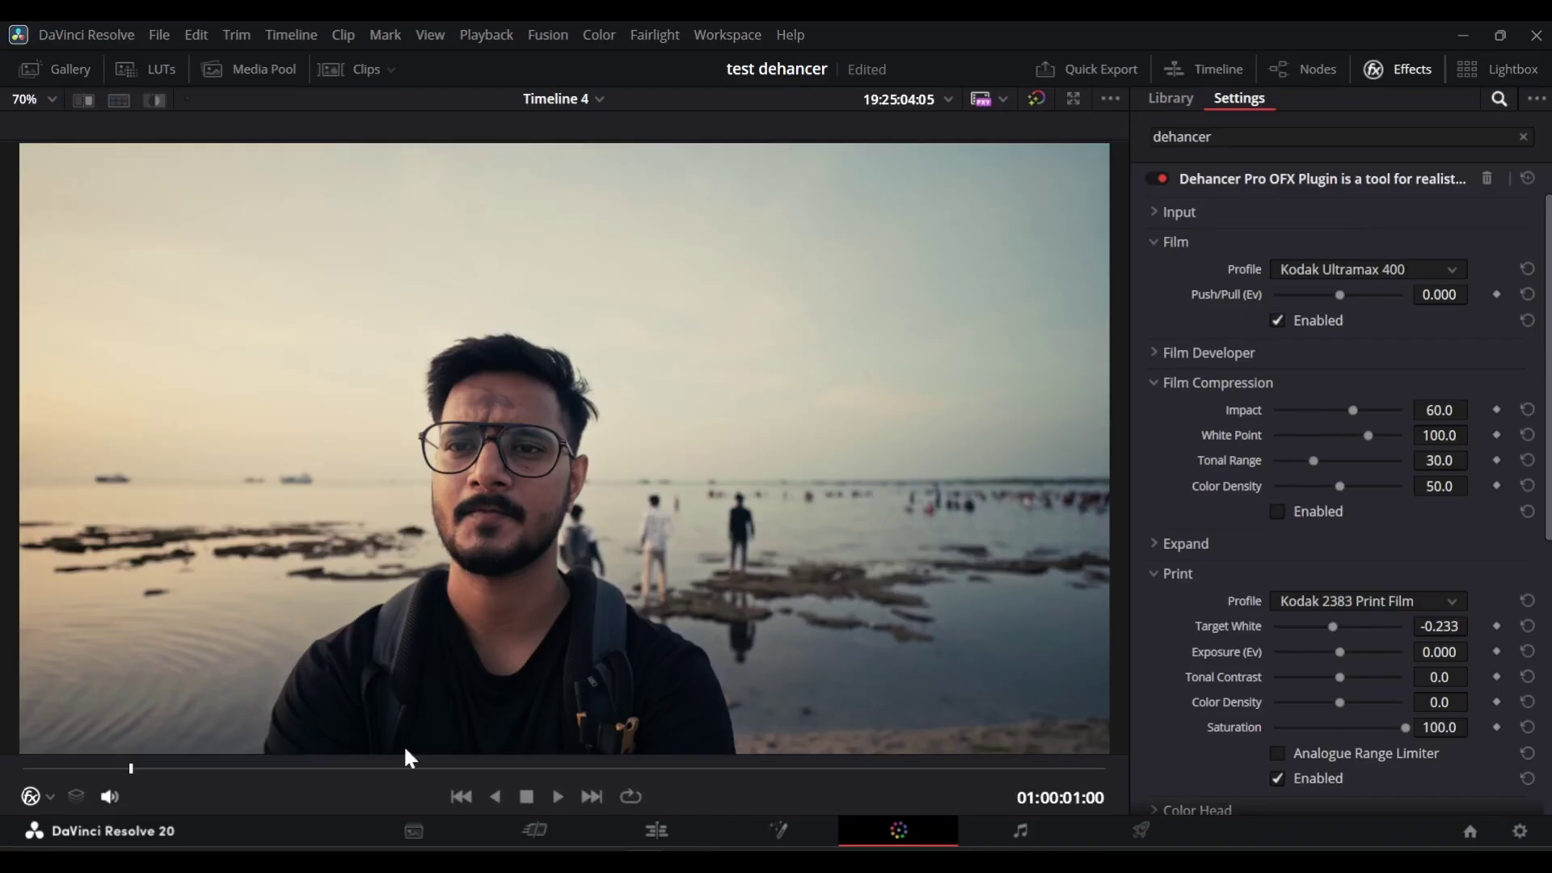
pyautogui.moveTo(250, 769); pyautogui.dragTo(453, 793)
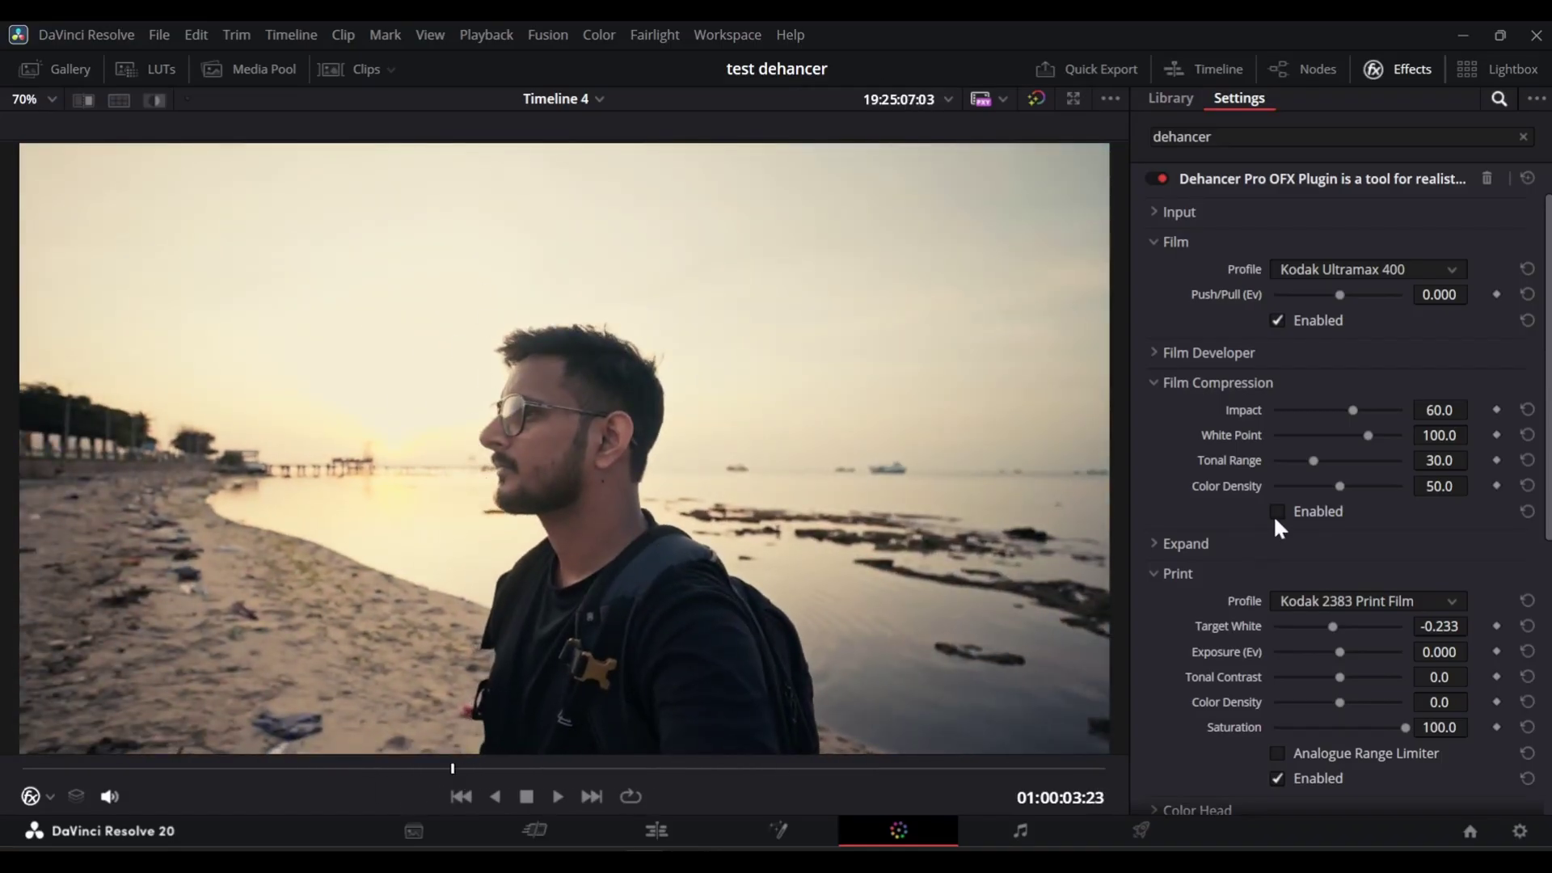
pyautogui.click(1276, 512)
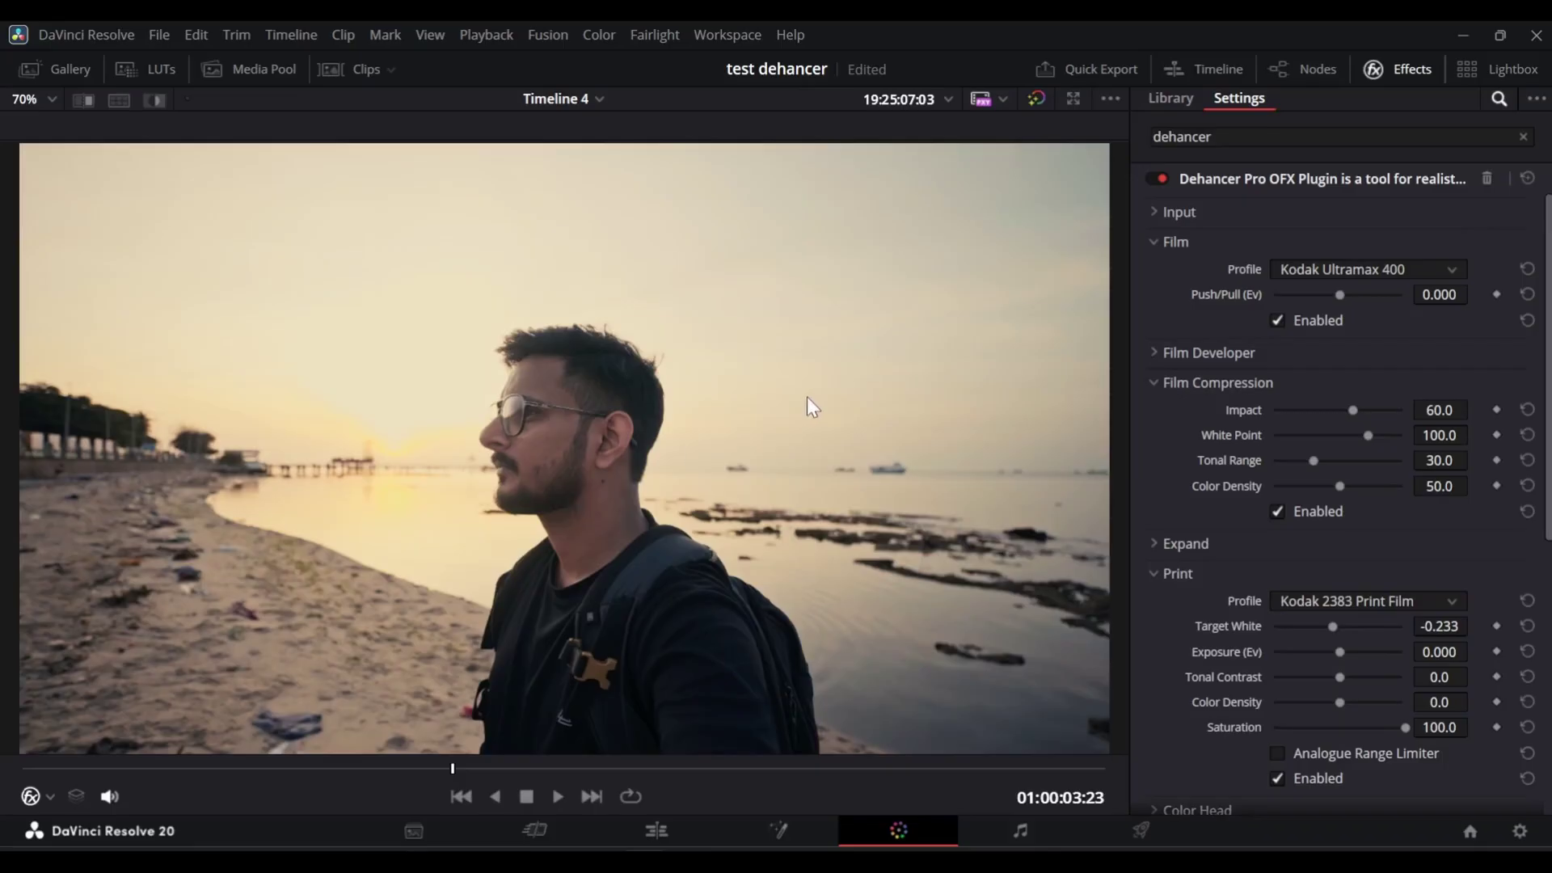
# - Raise Film Compression's Impact and compare the image with the compression off and on, leaving it enabled
pyautogui.moveTo(1348, 408)
pyautogui.mouseDown()
pyautogui.moveTo(1399, 419)
pyautogui.moveTo(1375, 419)
pyautogui.mouseUp()
pyautogui.click(1277, 512)
pyautogui.click(1277, 511)
pyautogui.click(1277, 512)
pyautogui.click(1278, 512)
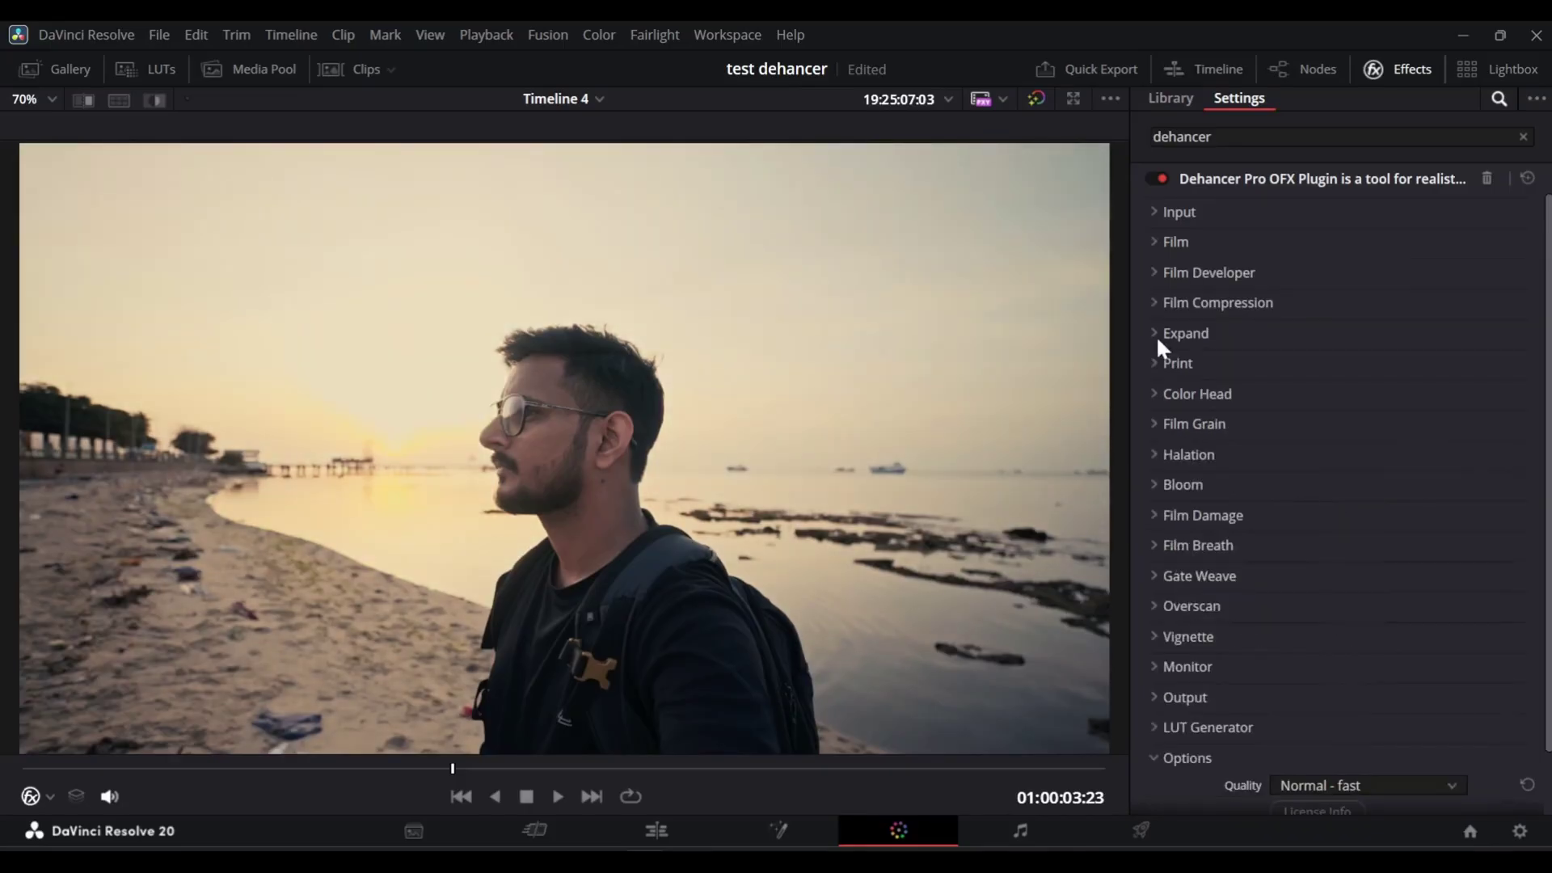
# - Enable Expand and try black and white point changes, including a white point of 91.4, before resetting both to default
pyautogui.click(1157, 338)
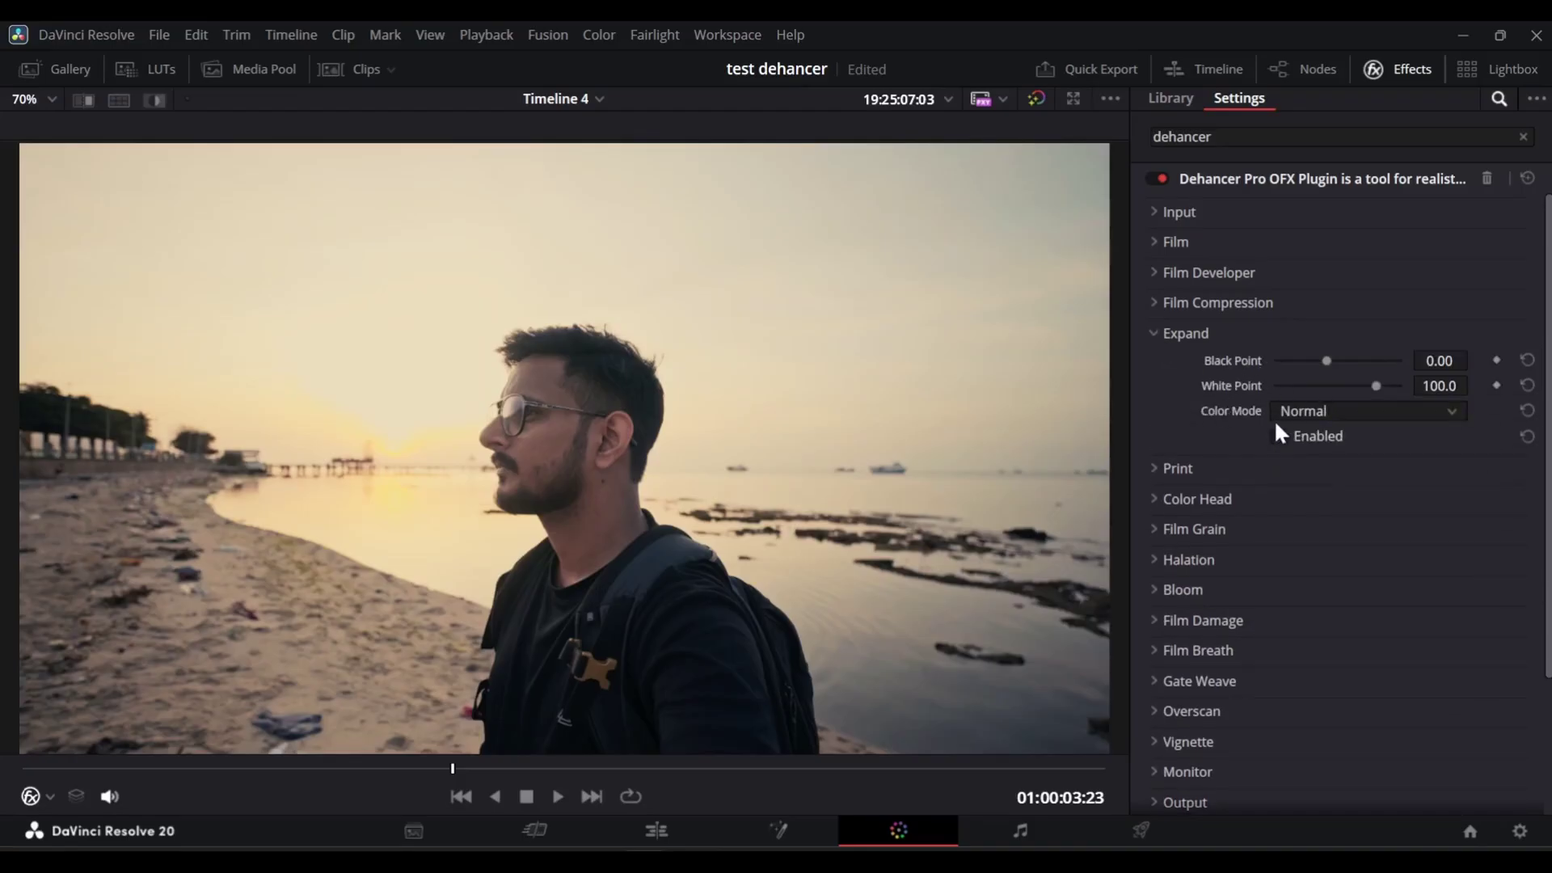
pyautogui.moveTo(1322, 361)
pyautogui.mouseDown()
pyautogui.moveTo(1364, 388)
pyautogui.moveTo(1333, 359)
pyautogui.mouseUp()
pyautogui.doubleClick(1218, 356)
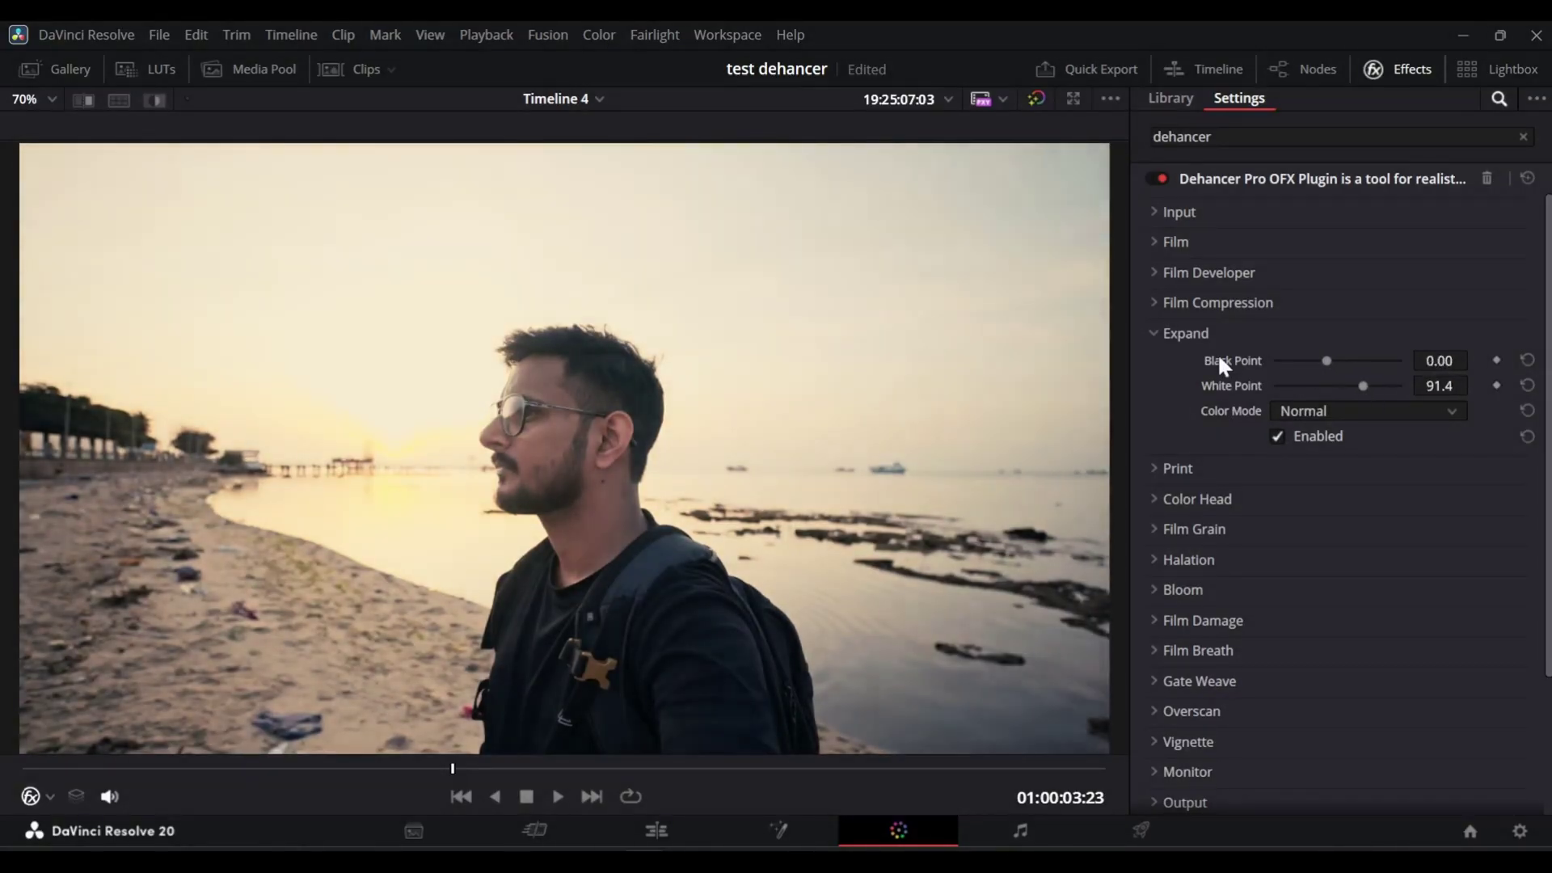
pyautogui.doubleClick(1219, 382)
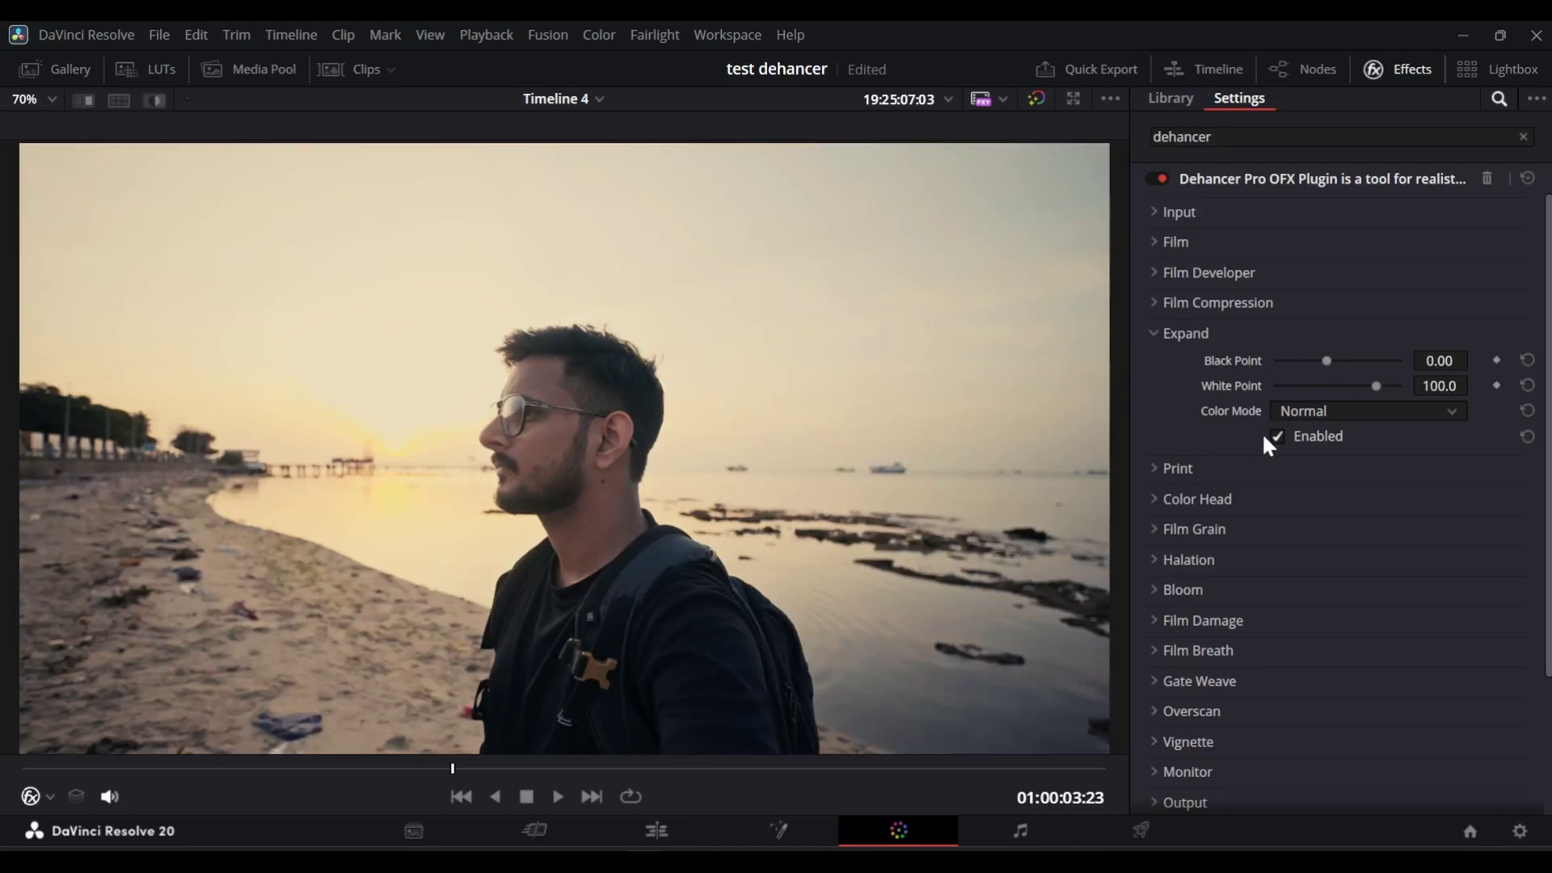
pyautogui.click(1179, 332)
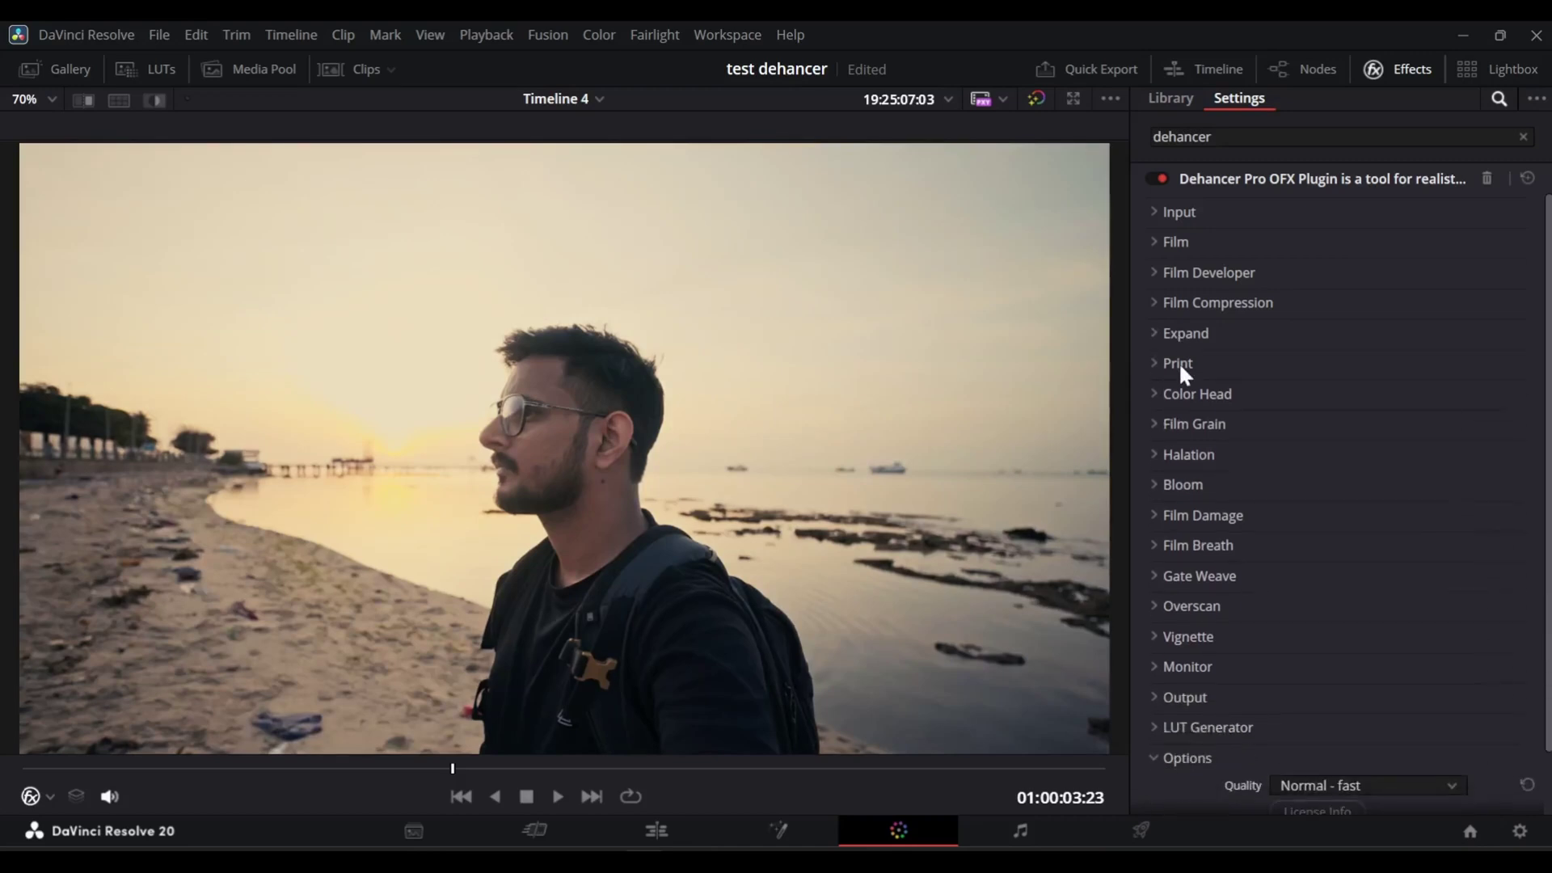
# - Enable Color Head and try Yellow-Blue 6.6, Magenta-Green -0.4 and Cyan-Red -4.3 before resetting all three to default
pyautogui.click(1182, 396)
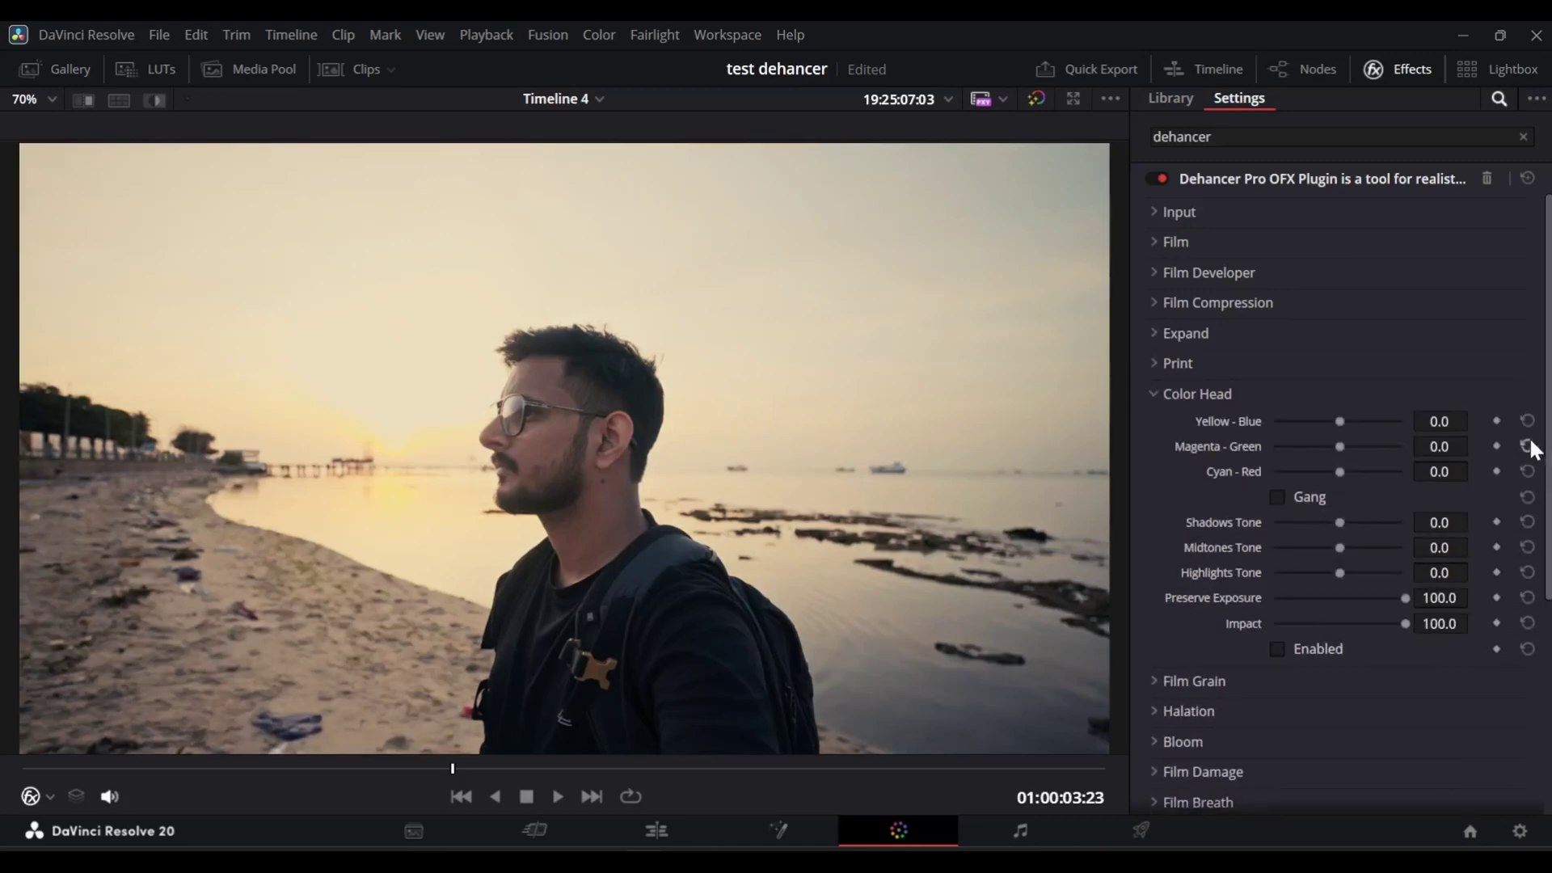
pyautogui.scroll(-2, 1284, 587)
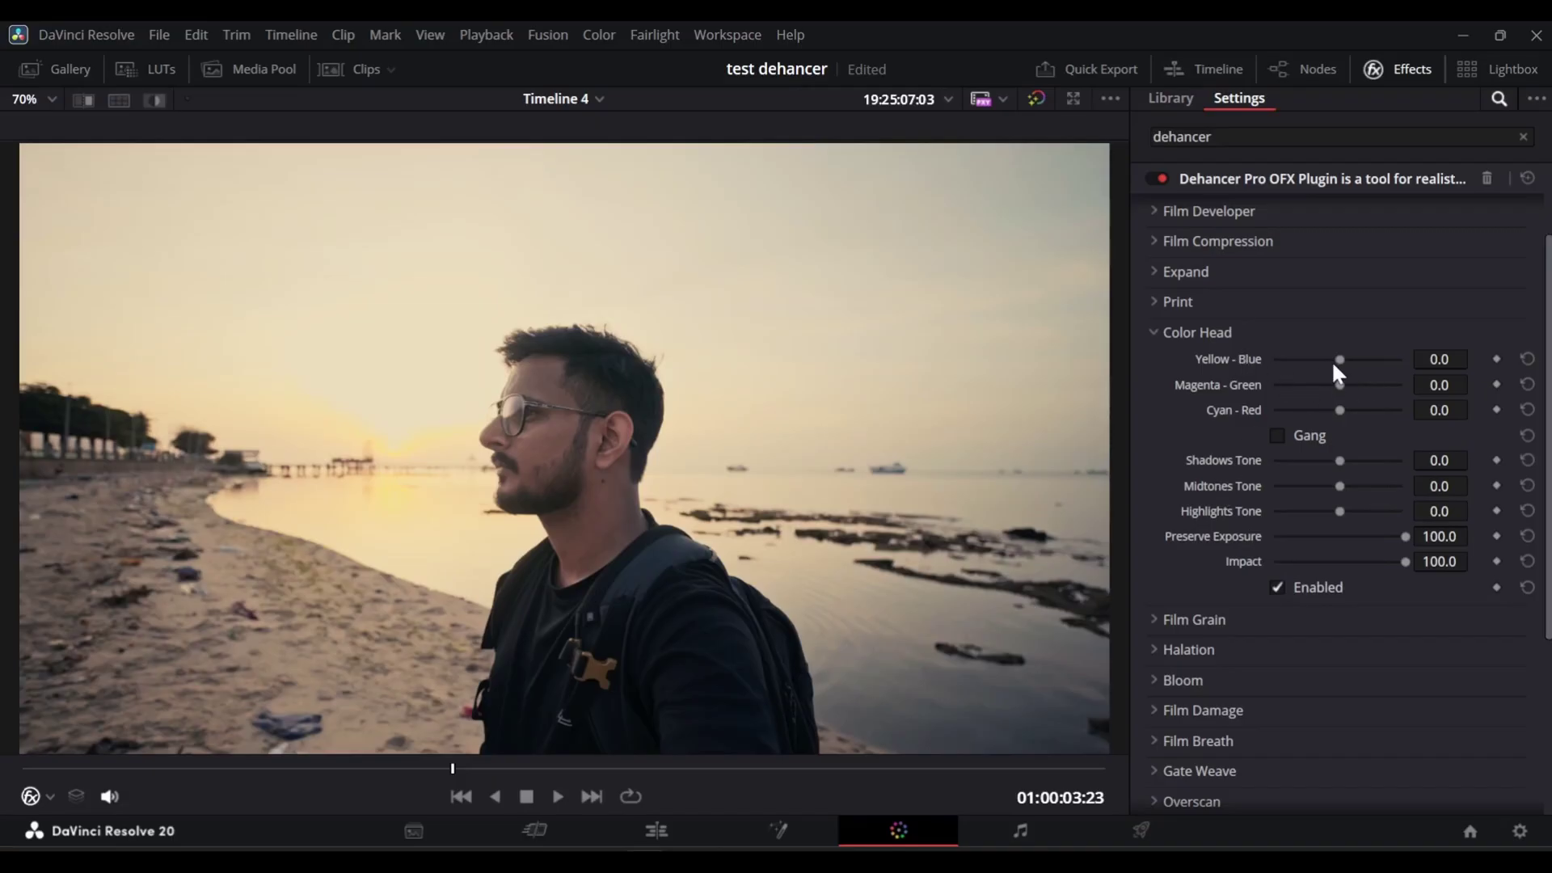
pyautogui.moveTo(1340, 359)
pyautogui.mouseDown()
pyautogui.moveTo(1363, 357)
pyautogui.moveTo(1323, 385)
pyautogui.moveTo(1355, 386)
pyautogui.moveTo(1355, 412)
pyautogui.moveTo(1319, 415)
pyautogui.moveTo(1352, 385)
pyautogui.moveTo(1317, 385)
pyautogui.moveTo(1357, 359)
pyautogui.moveTo(1342, 385)
pyautogui.mouseUp()
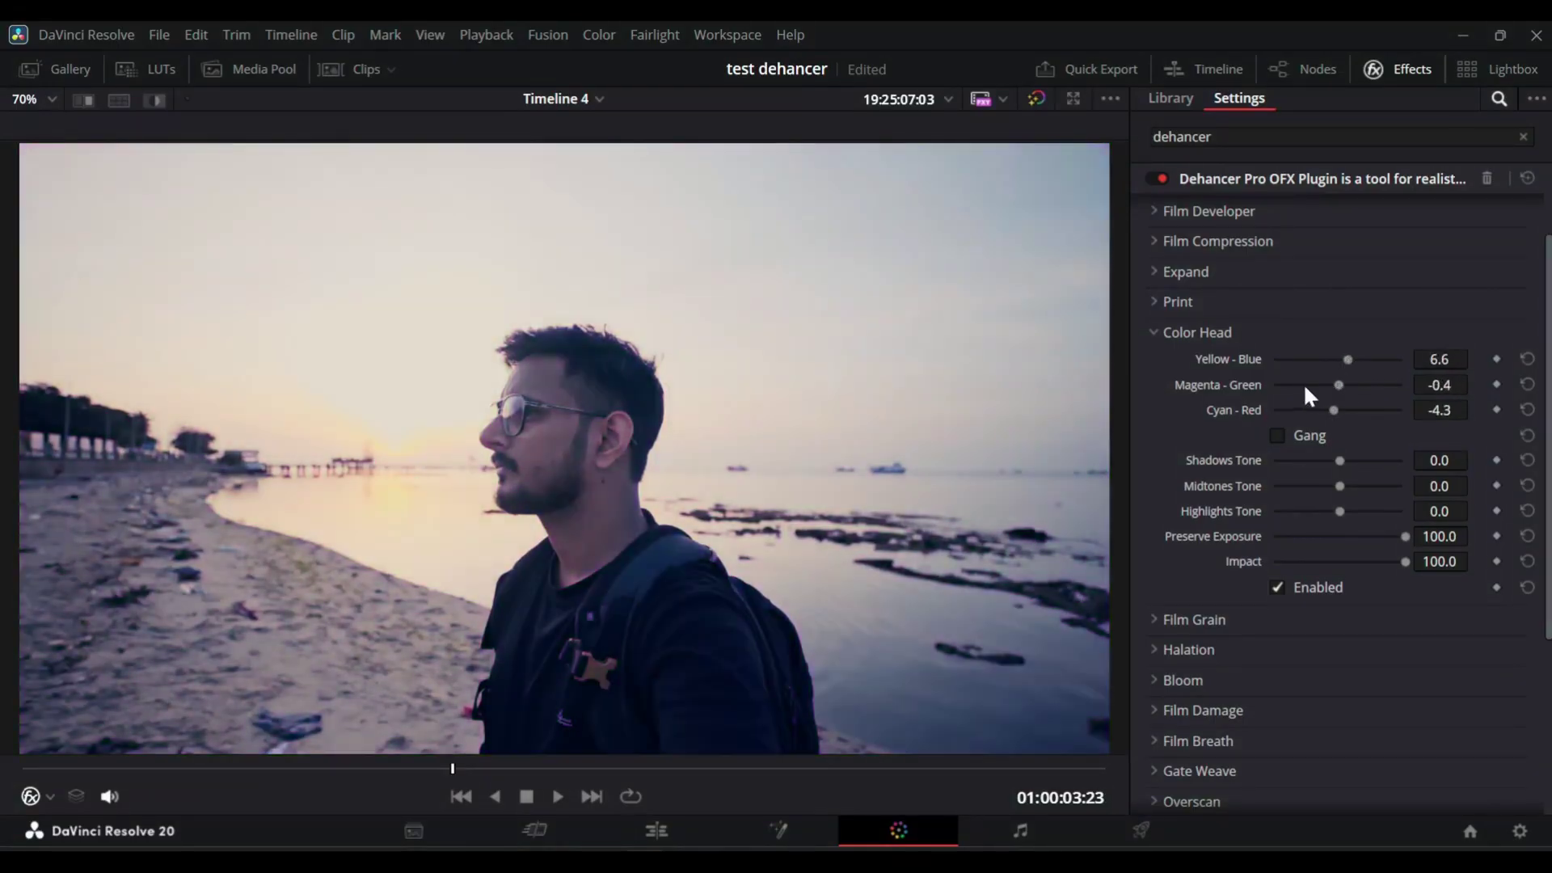
pyautogui.doubleClick(1257, 360)
pyautogui.doubleClick(1247, 382)
pyautogui.doubleClick(1250, 410)
# - Try Color Head tones of Shadows -22.5, Midtones 20.9 and Highlights -27.1 before resetting all three to default
pyautogui.moveTo(1343, 458); pyautogui.dragTo(1323, 511)
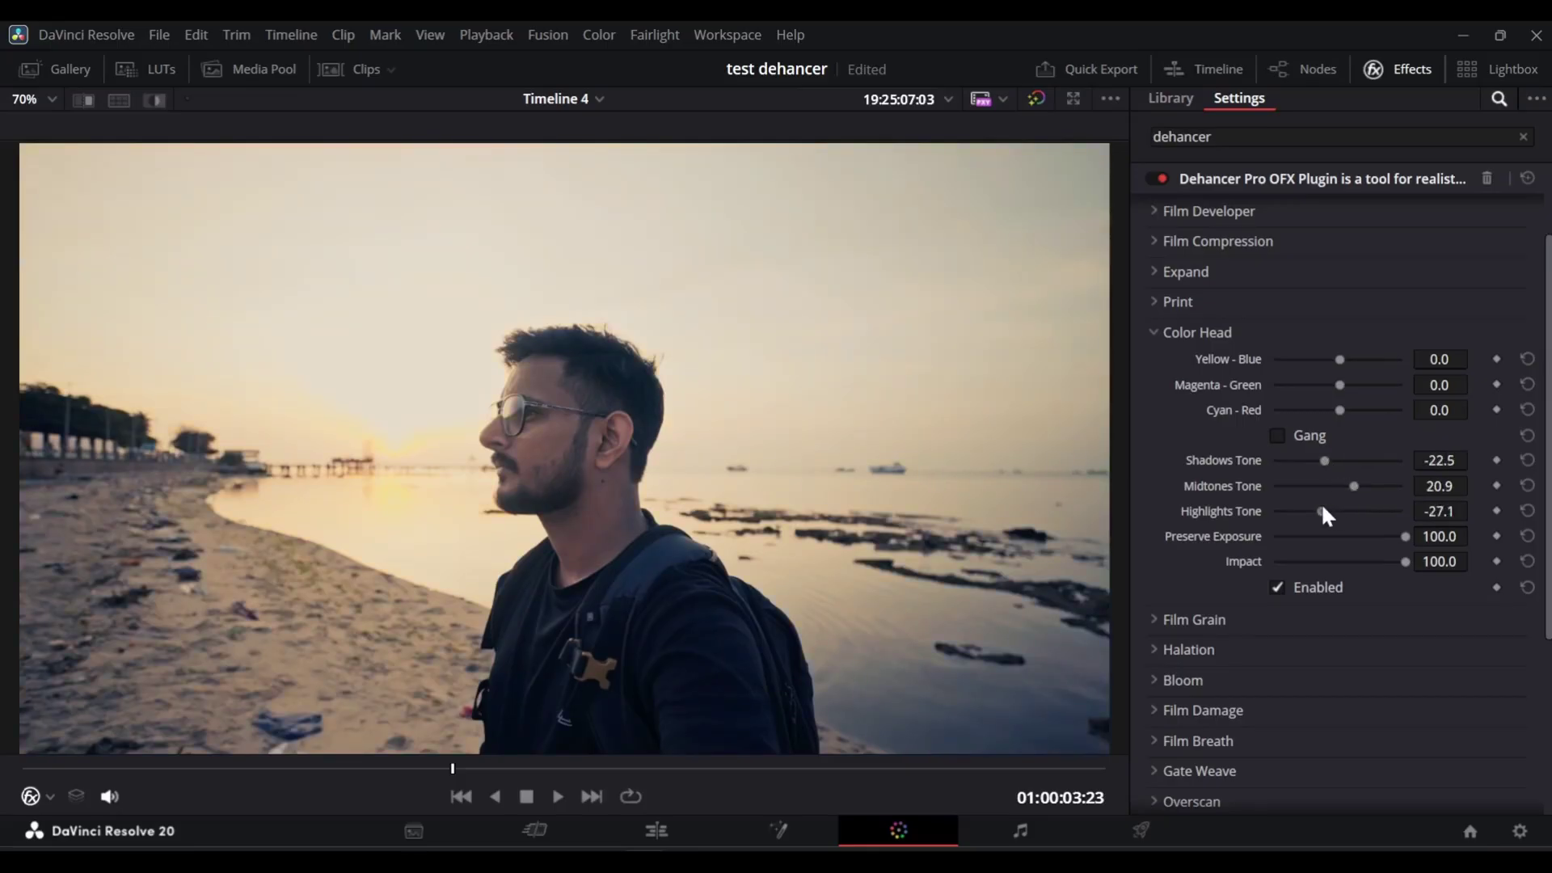
pyautogui.doubleClick(1217, 488)
pyautogui.doubleClick(1222, 461)
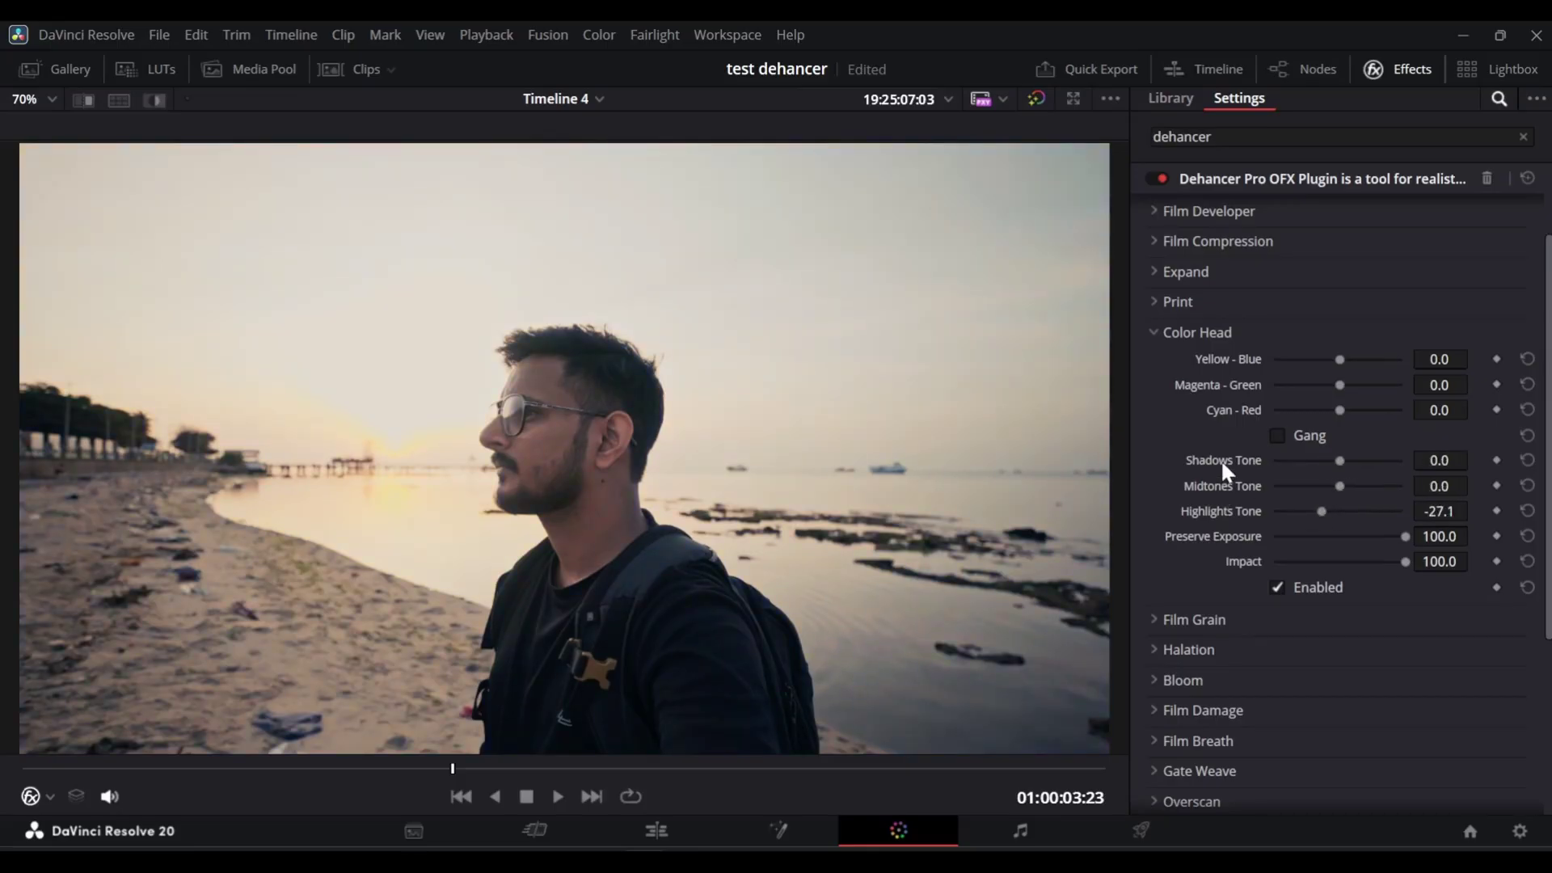
pyautogui.doubleClick(1245, 518)
pyautogui.click(1193, 332)
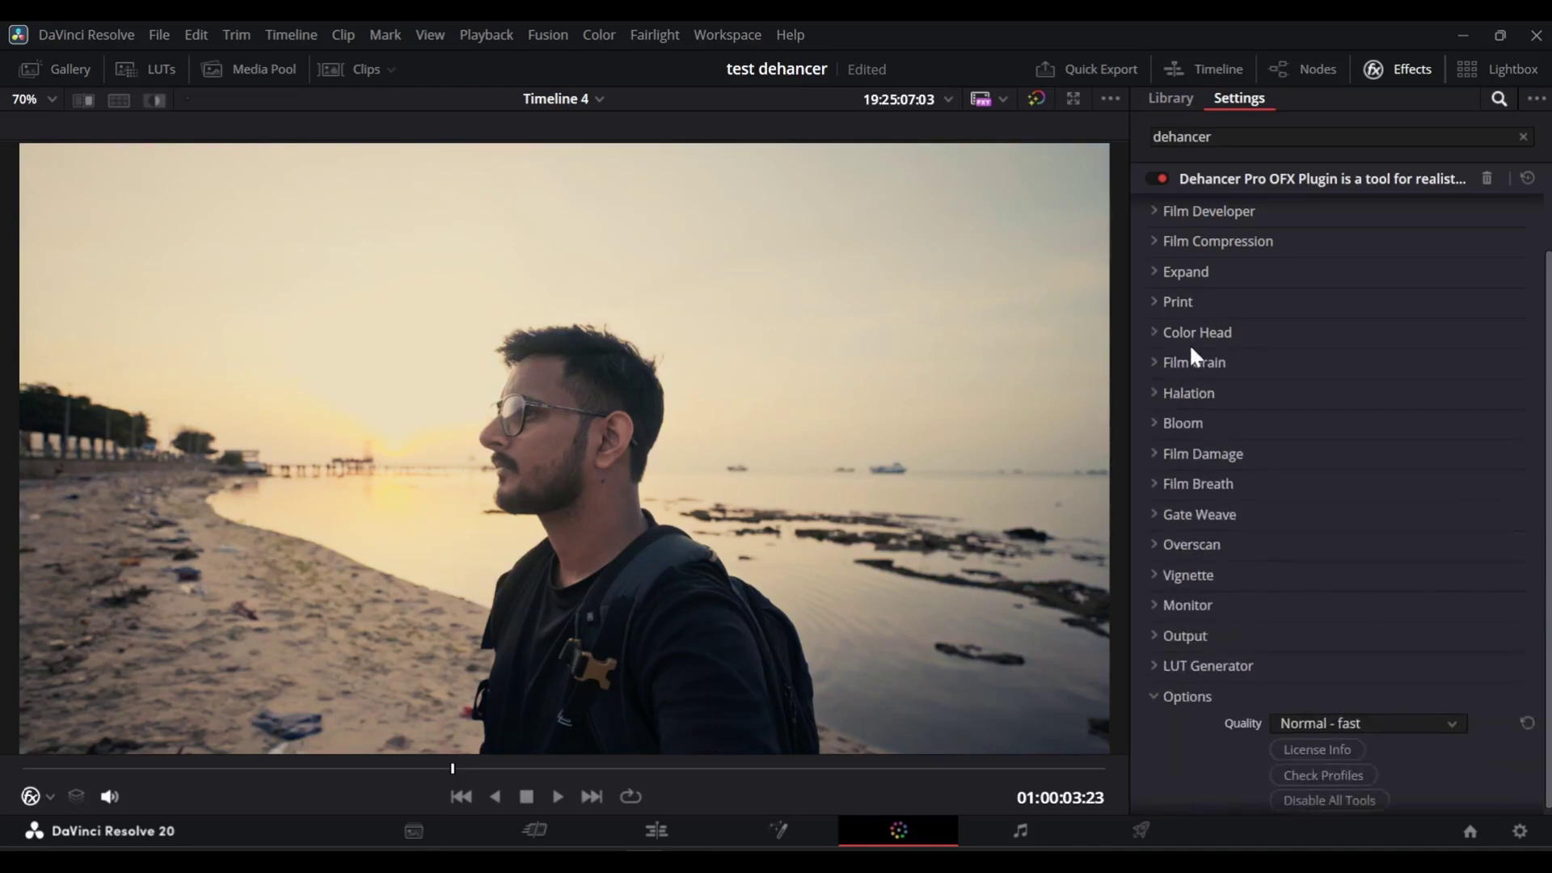
# - Return to the clip's first frames and enable Film Grain with the 35 mm ISO 250 profile, inspecting the grain up close
pyautogui.click(1174, 372)
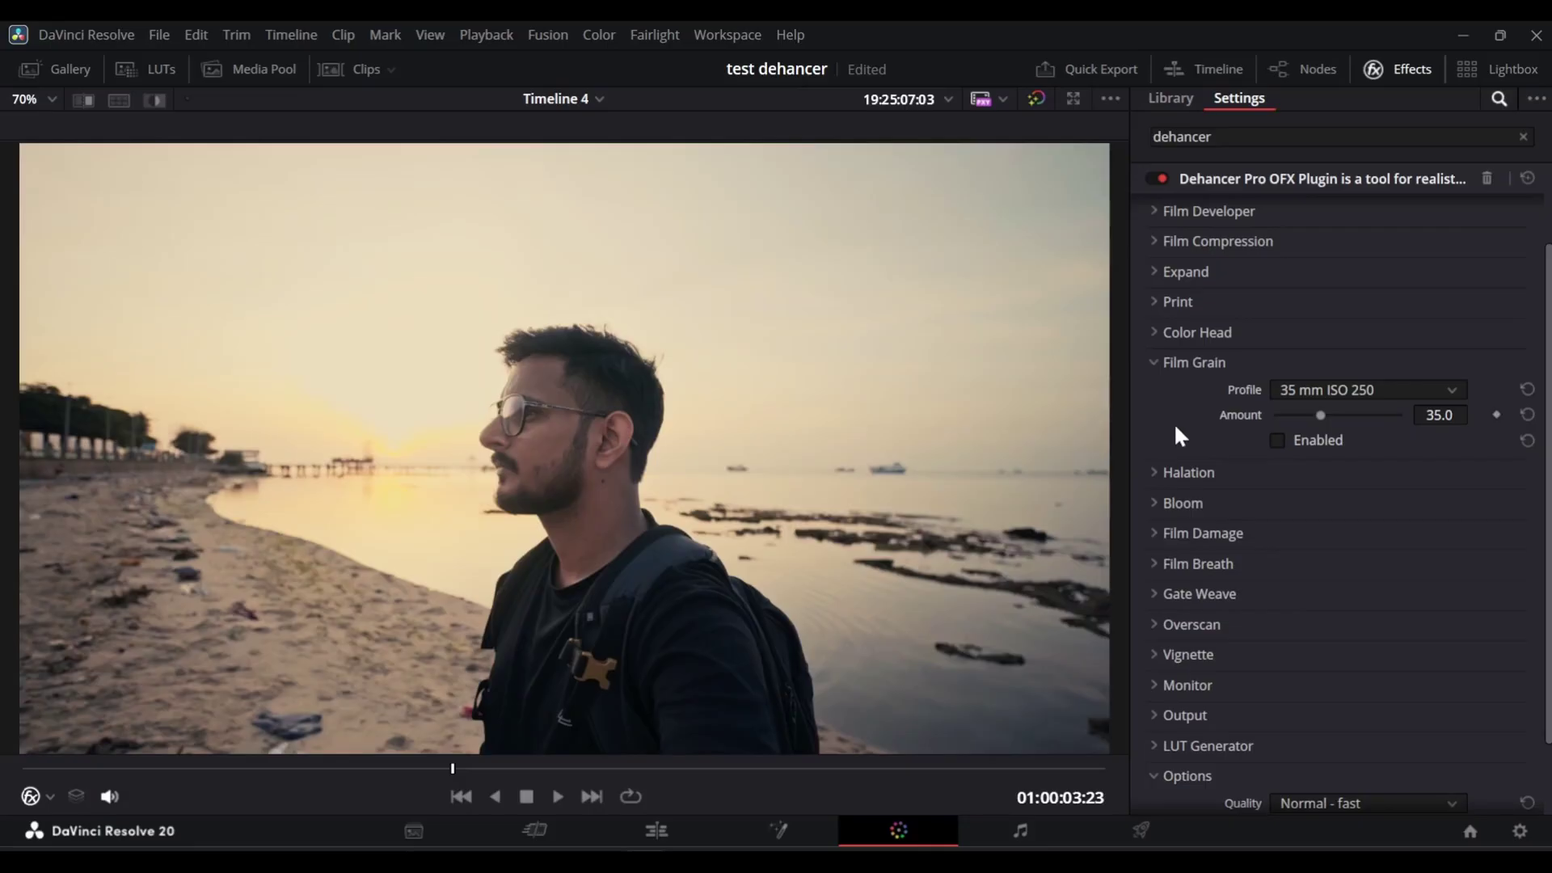
pyautogui.moveTo(149, 772); pyautogui.dragTo(27, 766)
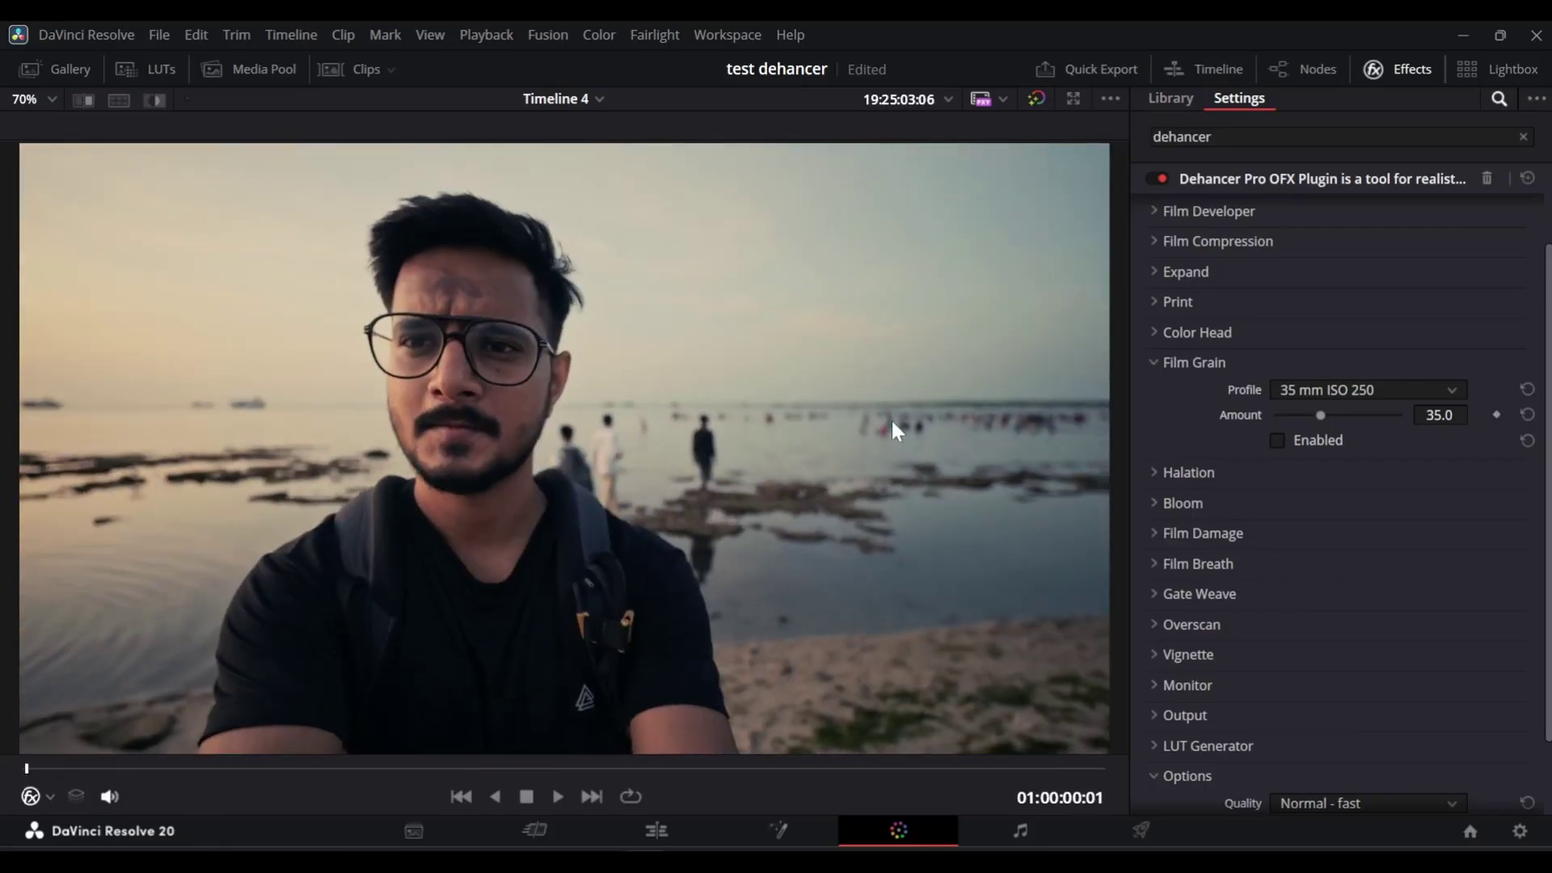
pyautogui.scroll(4, 720, 420)
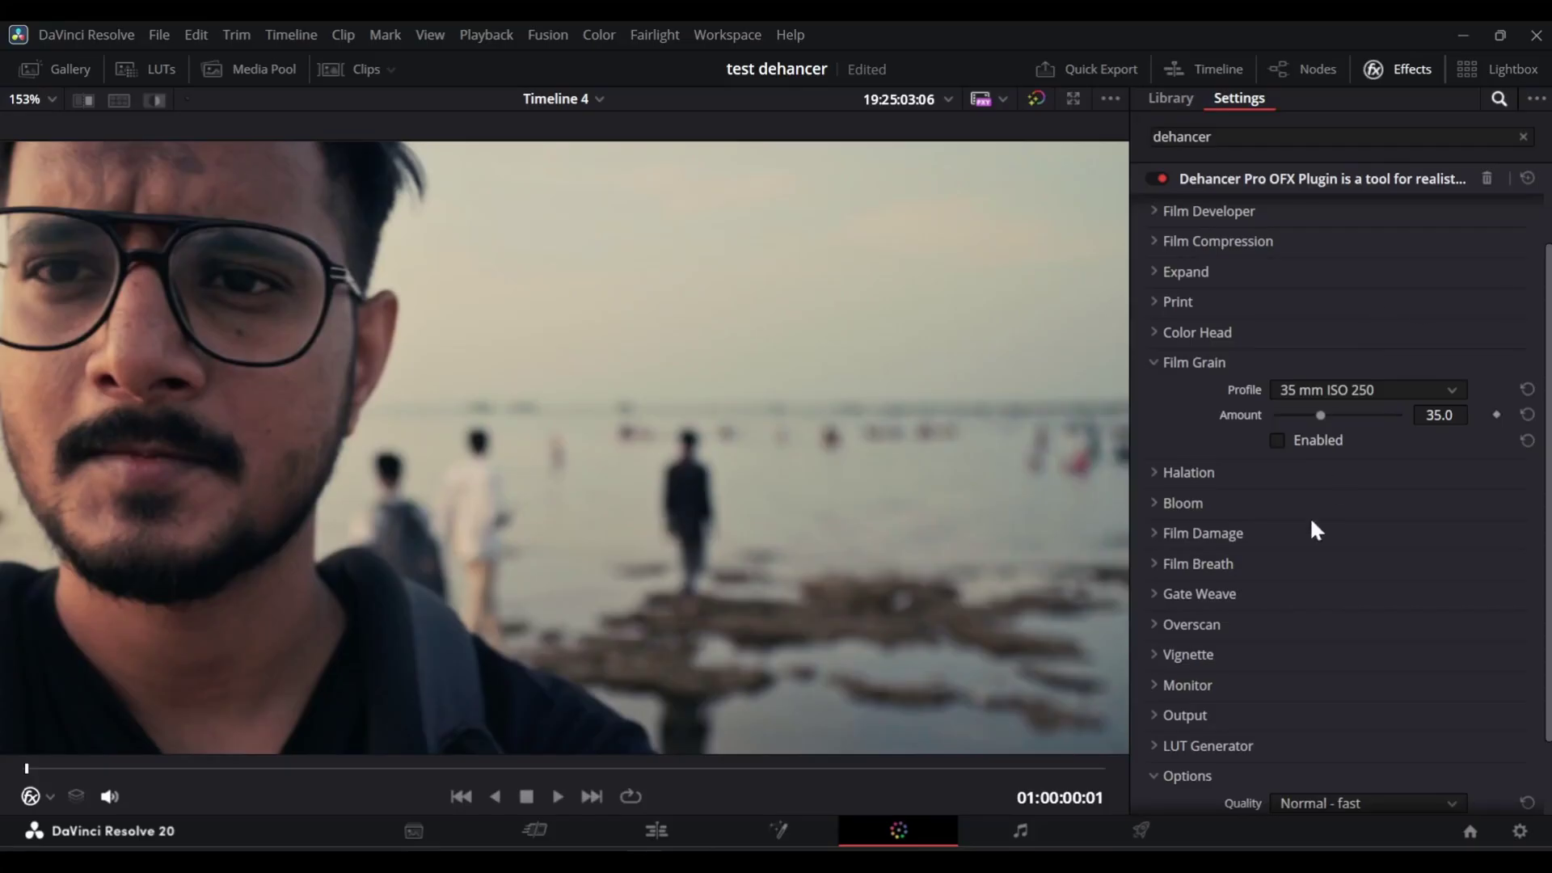
pyautogui.click(1332, 396)
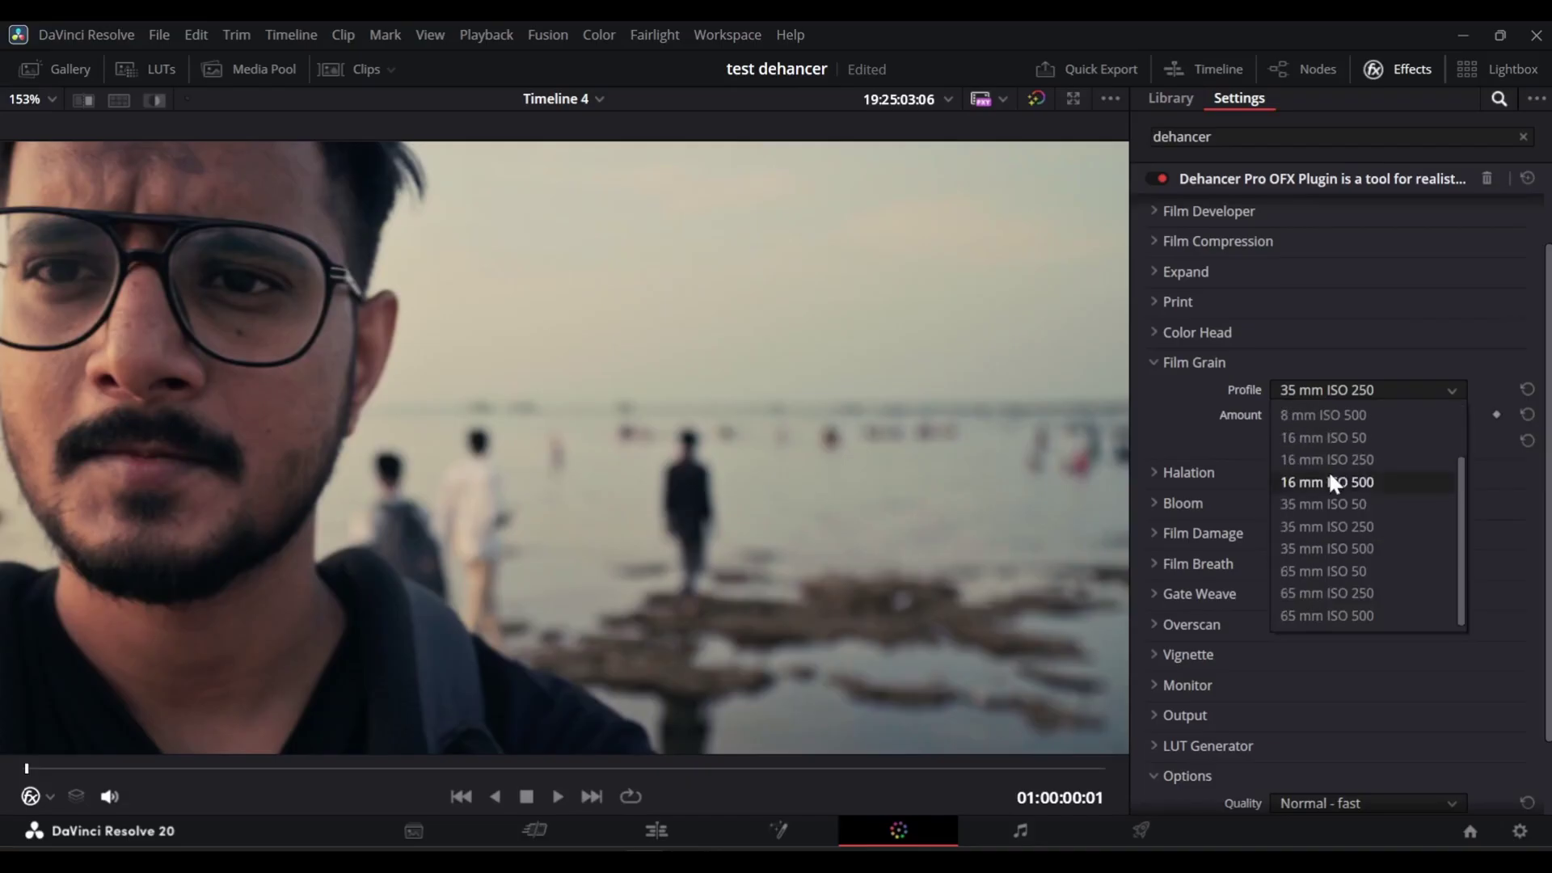
pyautogui.click(1327, 469)
pyautogui.scroll(3, 542, 482)
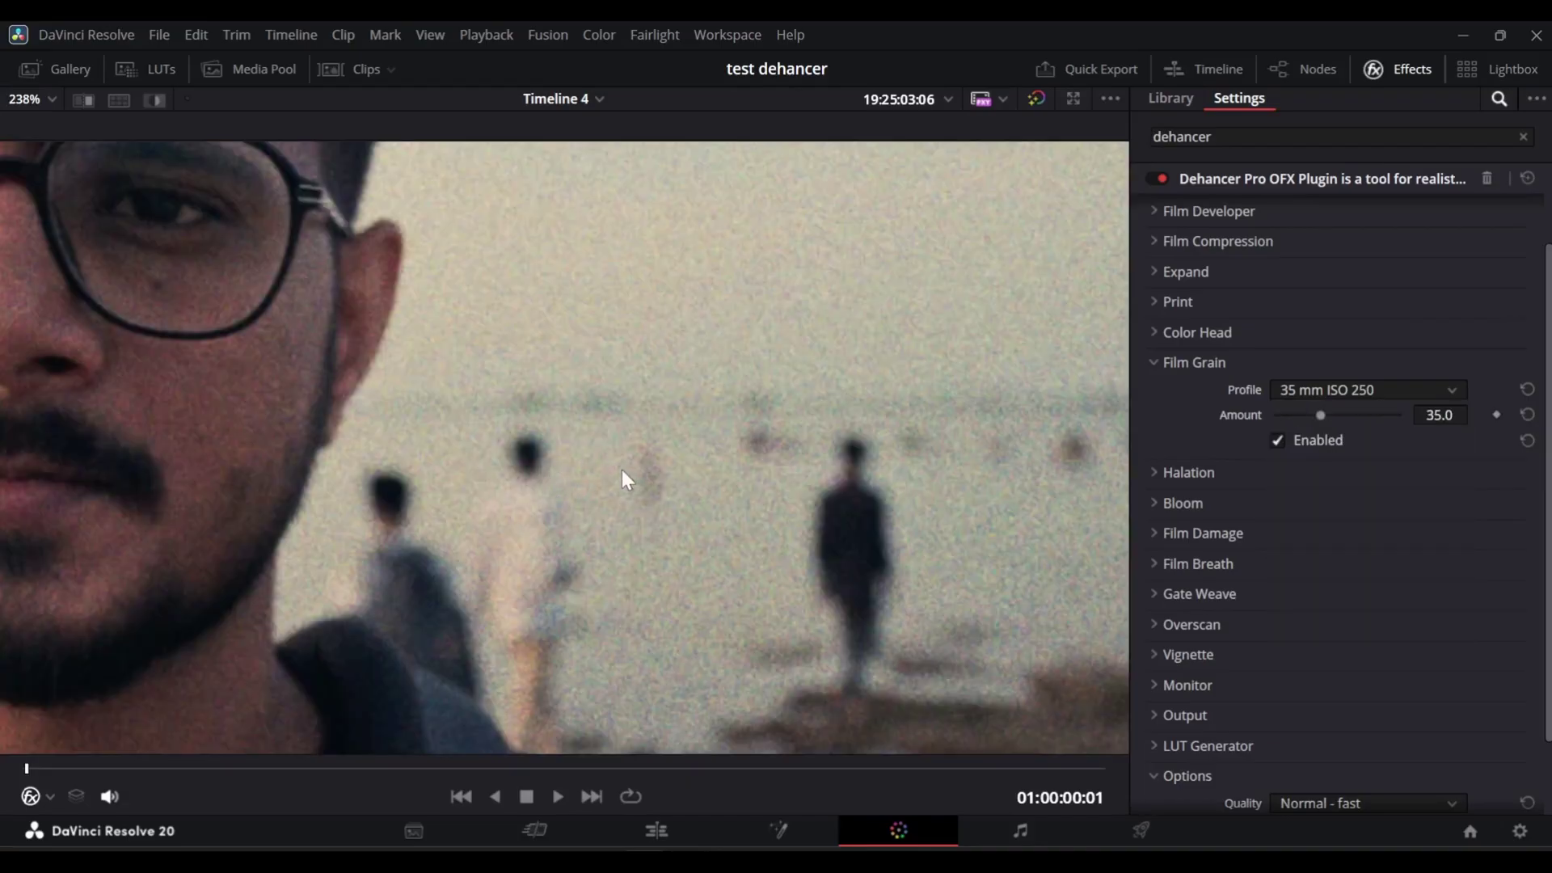
pyautogui.scroll(-3, 623, 469)
pyautogui.scroll(3, 619, 469)
pyautogui.scroll(-3, 620, 469)
# - Try the 35 mm ISO 500 Film Grain profile and inspect the grain up close
pyautogui.click(1366, 390)
pyautogui.scroll(-1, 1357, 471)
pyautogui.scroll(1, 1357, 472)
pyautogui.scroll(-1, 1357, 477)
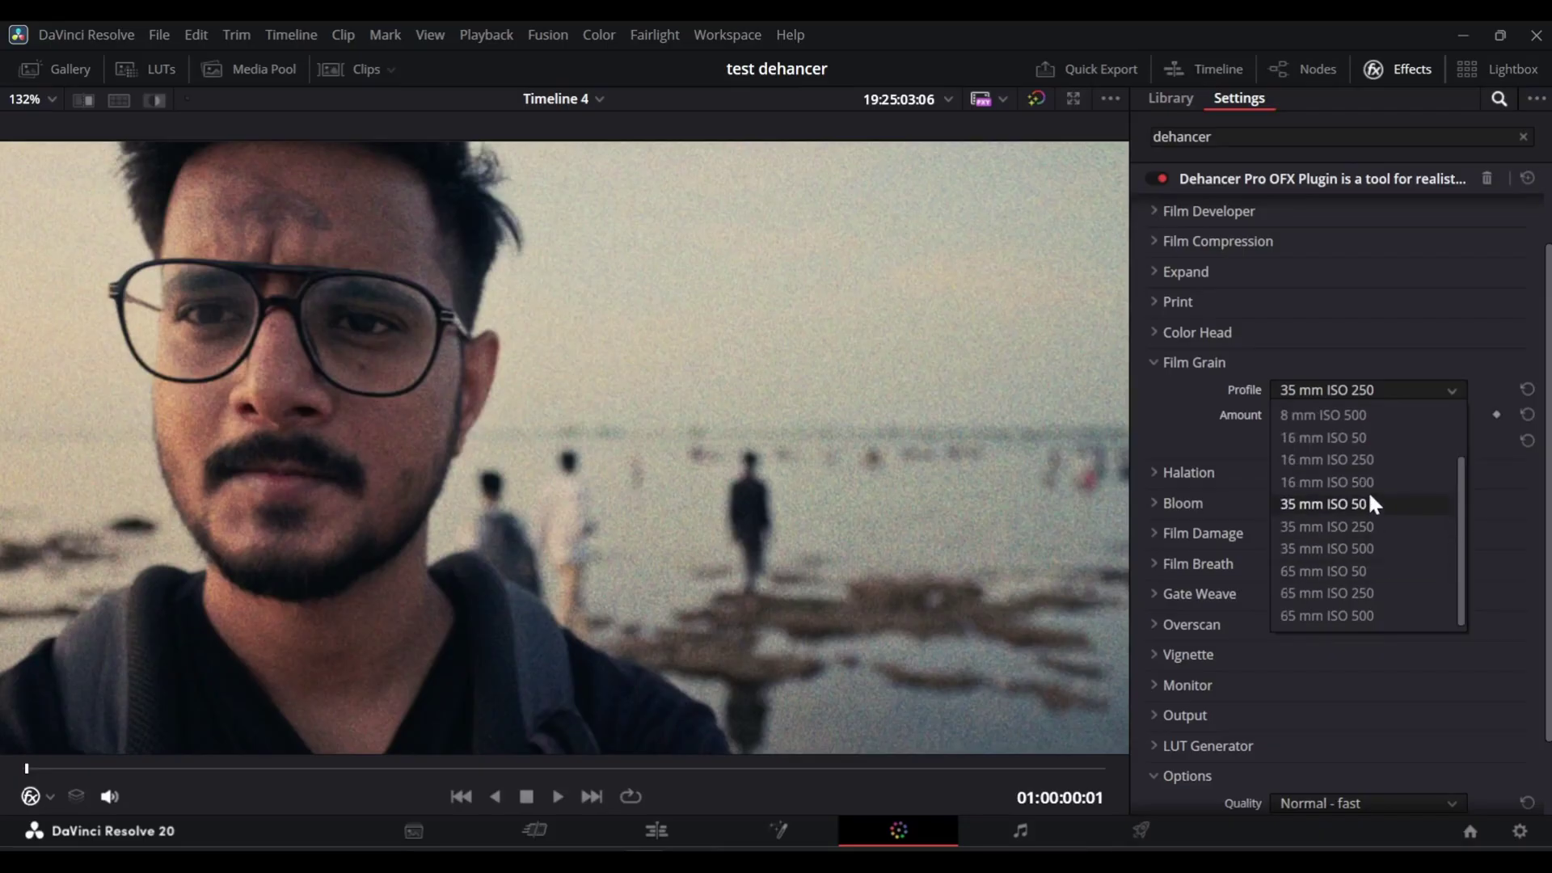
pyautogui.click(1371, 547)
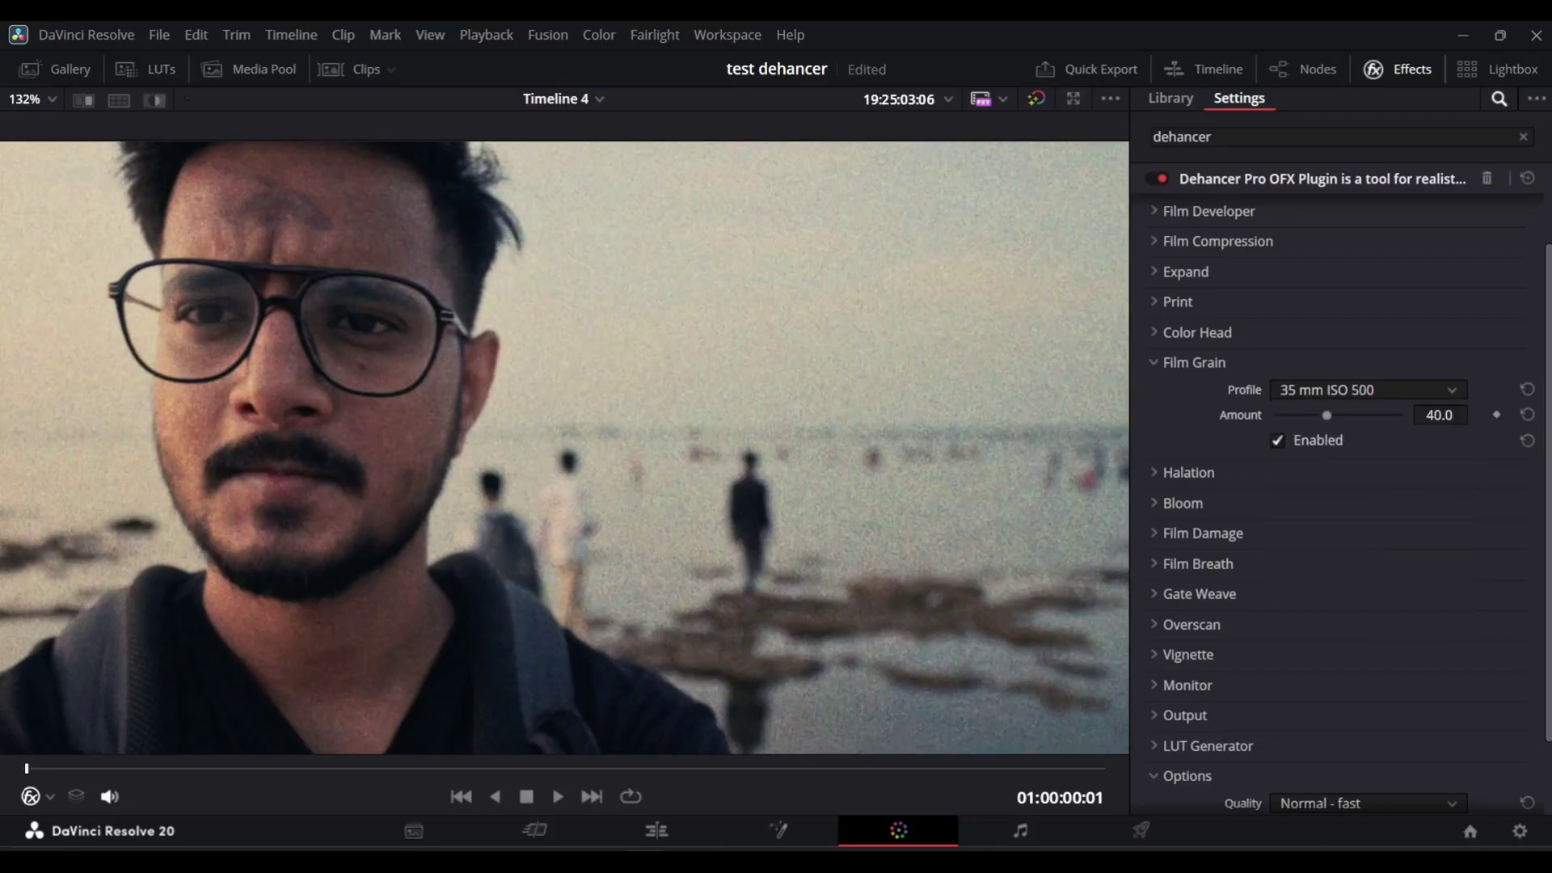
pyautogui.scroll(5, 497, 392)
pyautogui.scroll(-4, 498, 392)
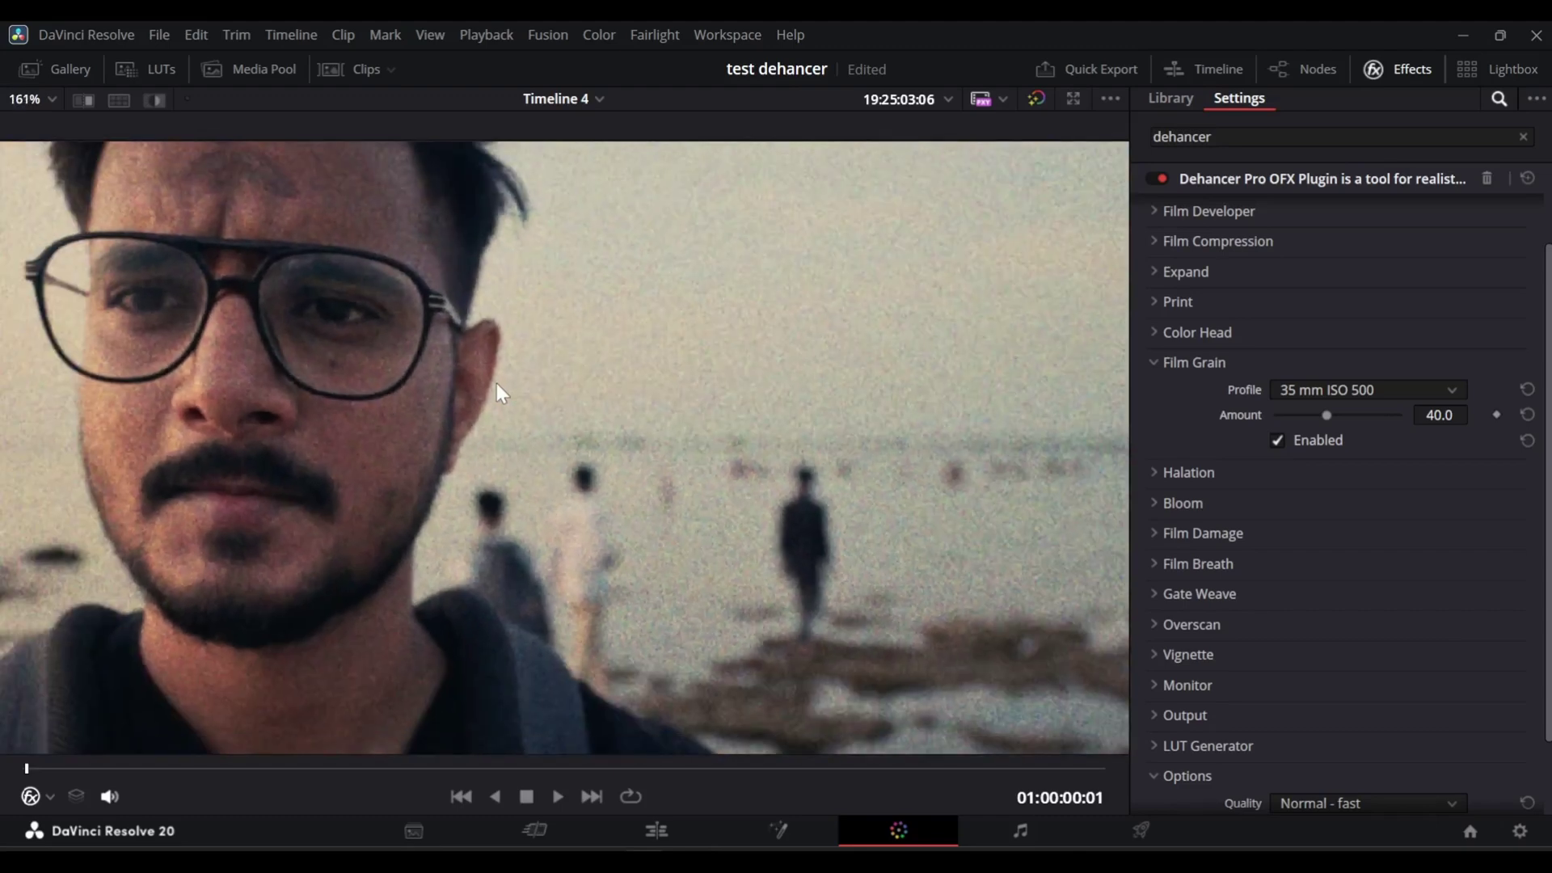
# - Set the Film Grain profile to 35 mm ISO 50 and its Amount to 0.0
pyautogui.click(1306, 389)
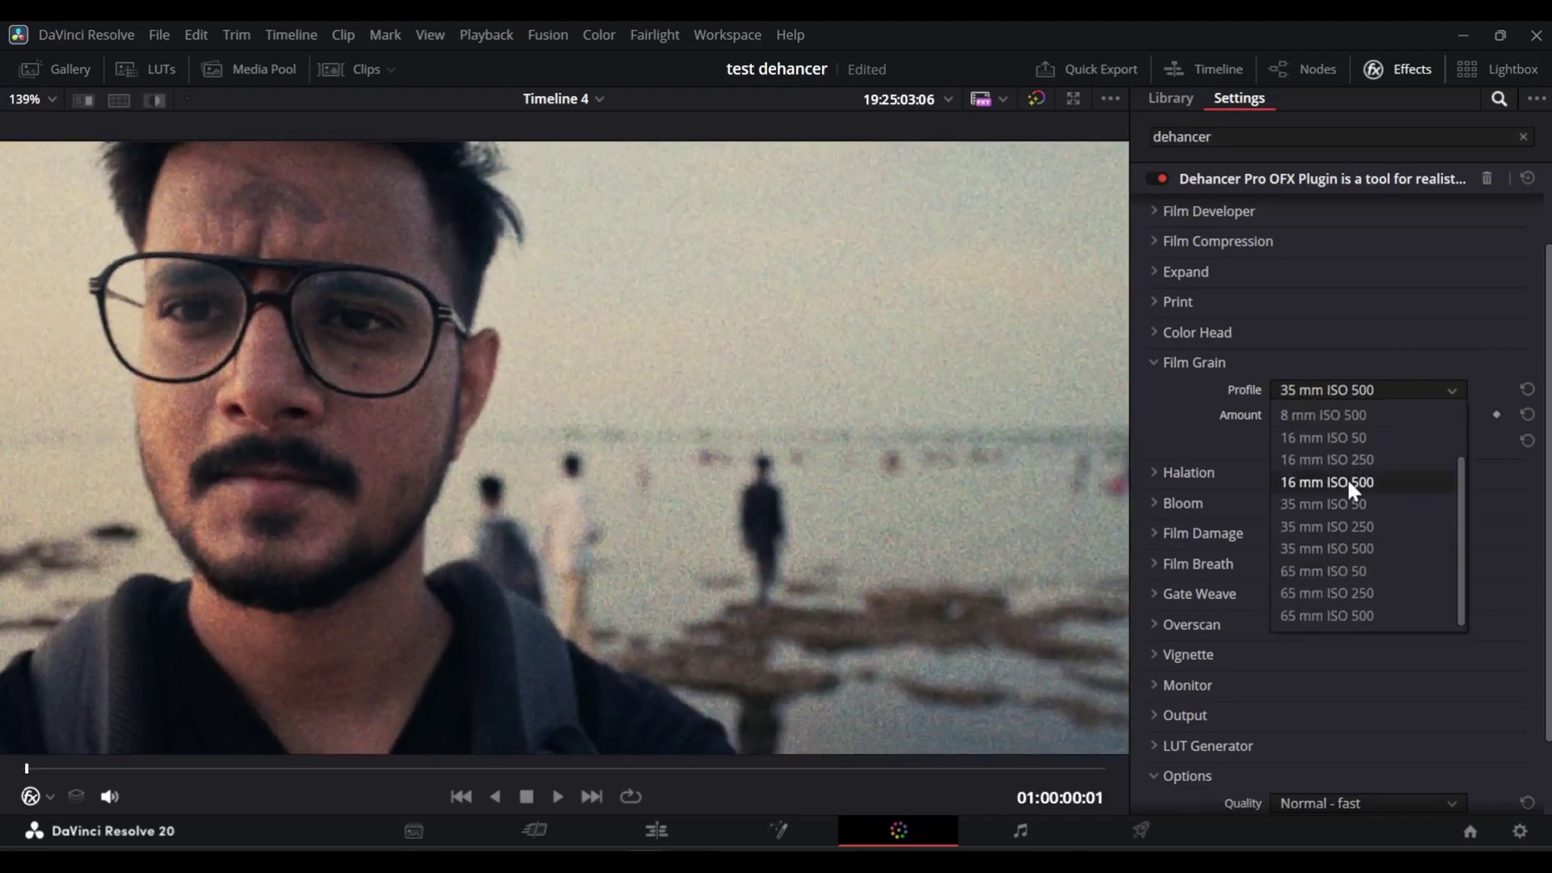
pyautogui.click(1342, 504)
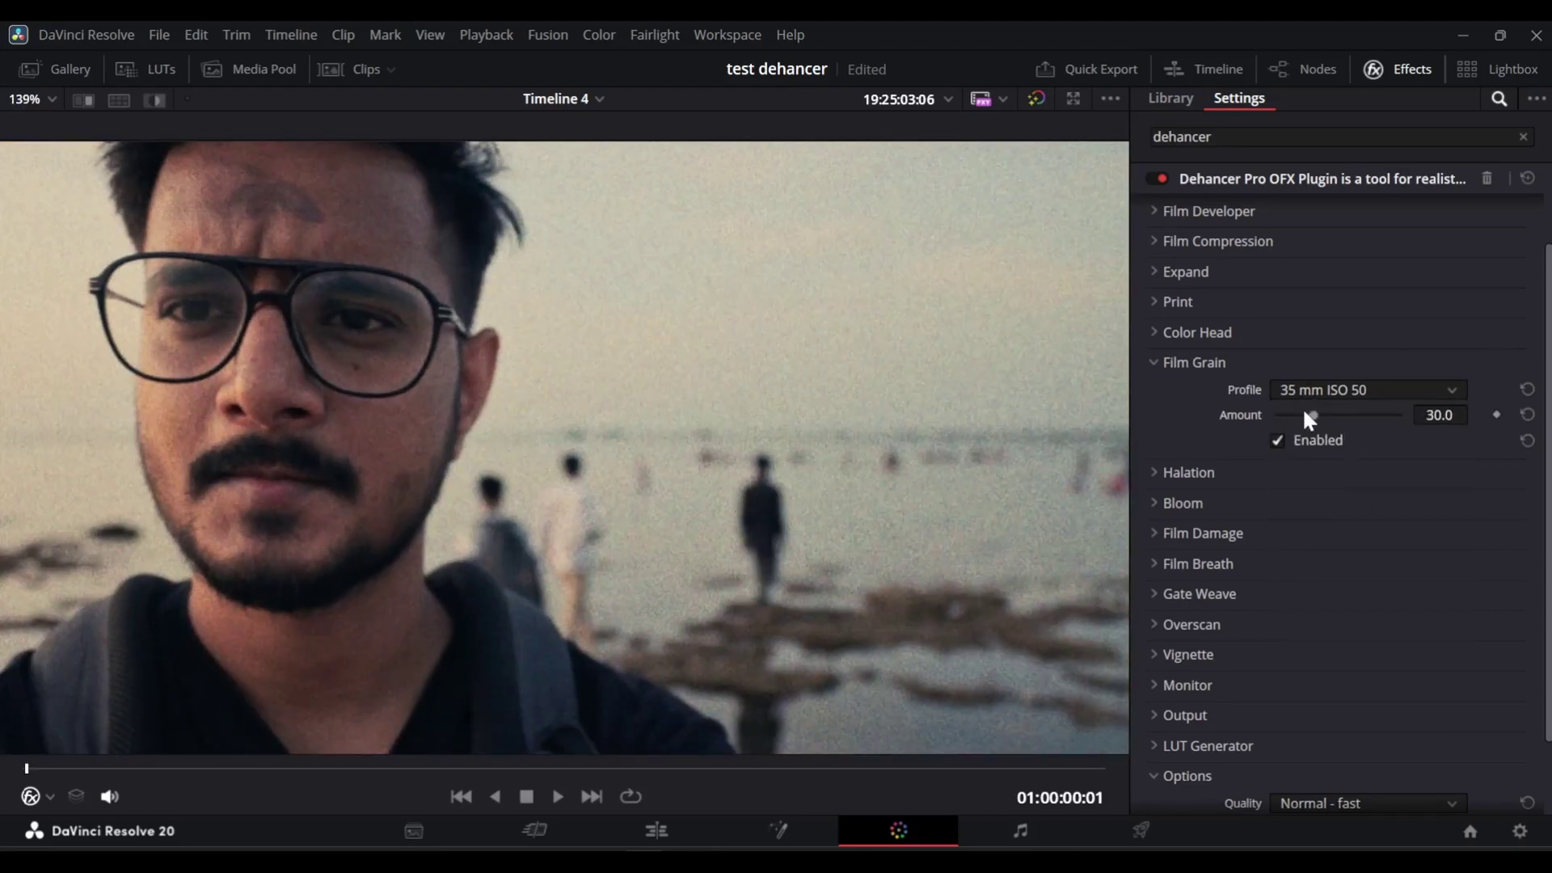
pyautogui.moveTo(1302, 415); pyautogui.dragTo(1262, 414)
pyautogui.scroll(3, 629, 390)
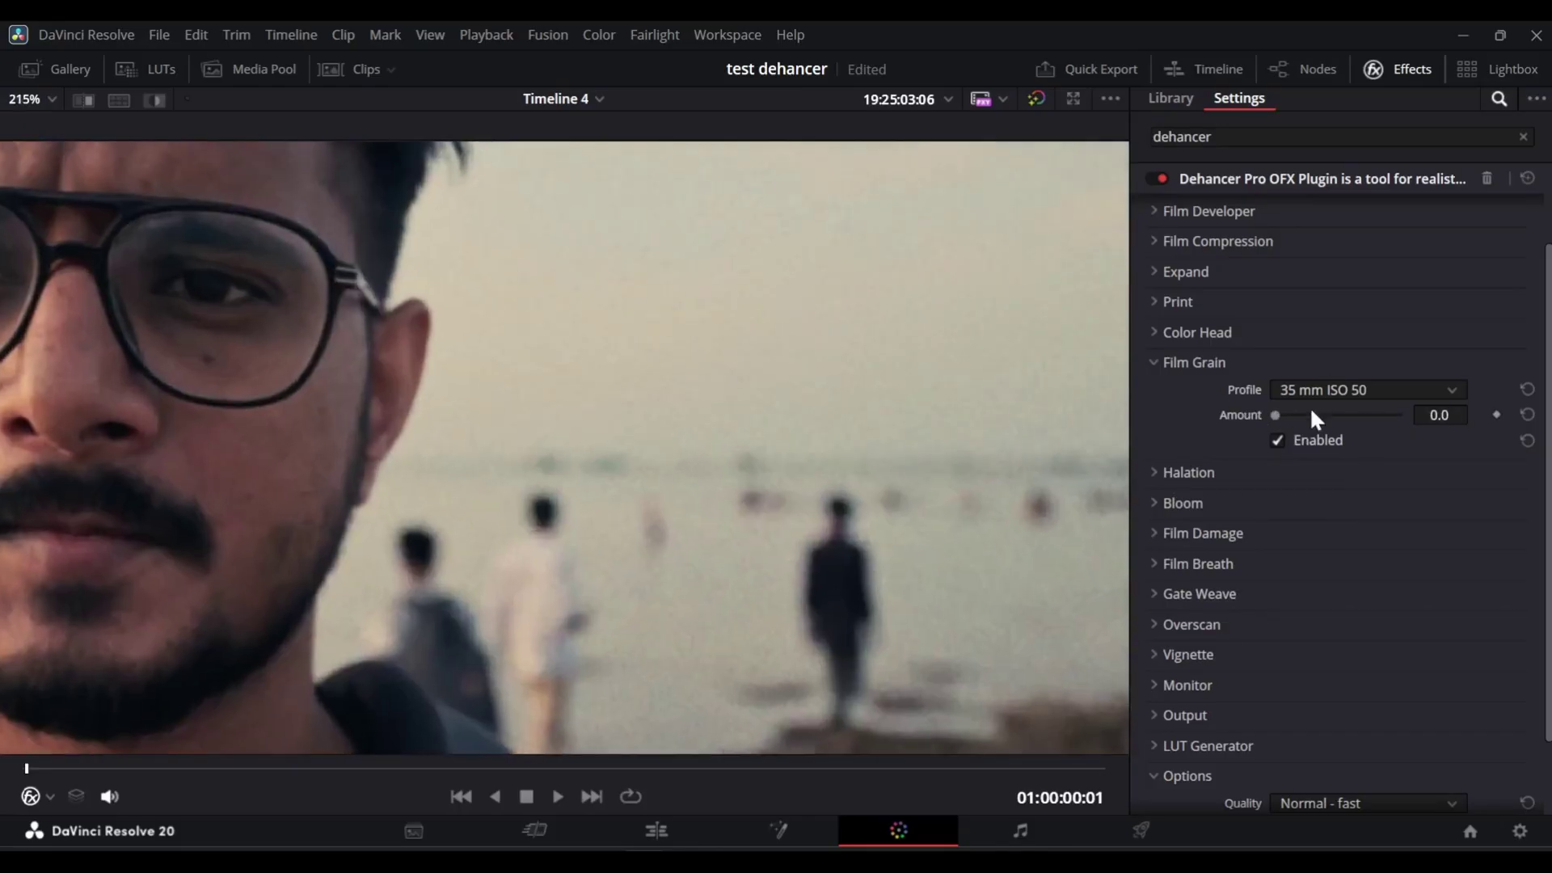
pyautogui.scroll(1, 513, 392)
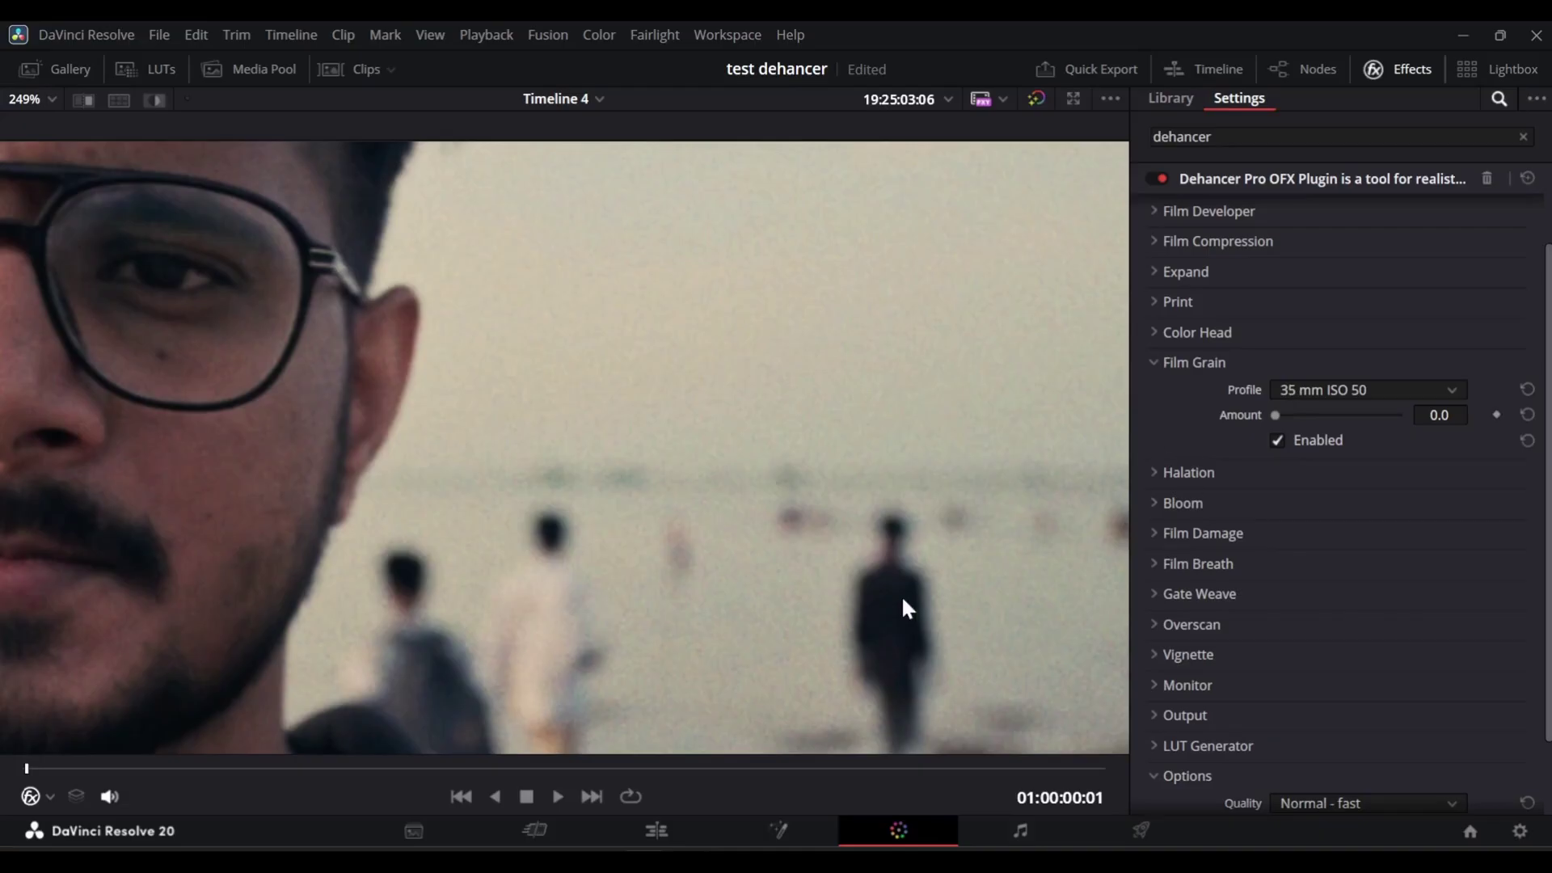
pyautogui.hotkey('shift', 'z')
pyautogui.click(1155, 362)
# - Enable Halation with the 35 mm / Super 35 profile, comparing the enlarged image with the effect off and on
pyautogui.click(1154, 393)
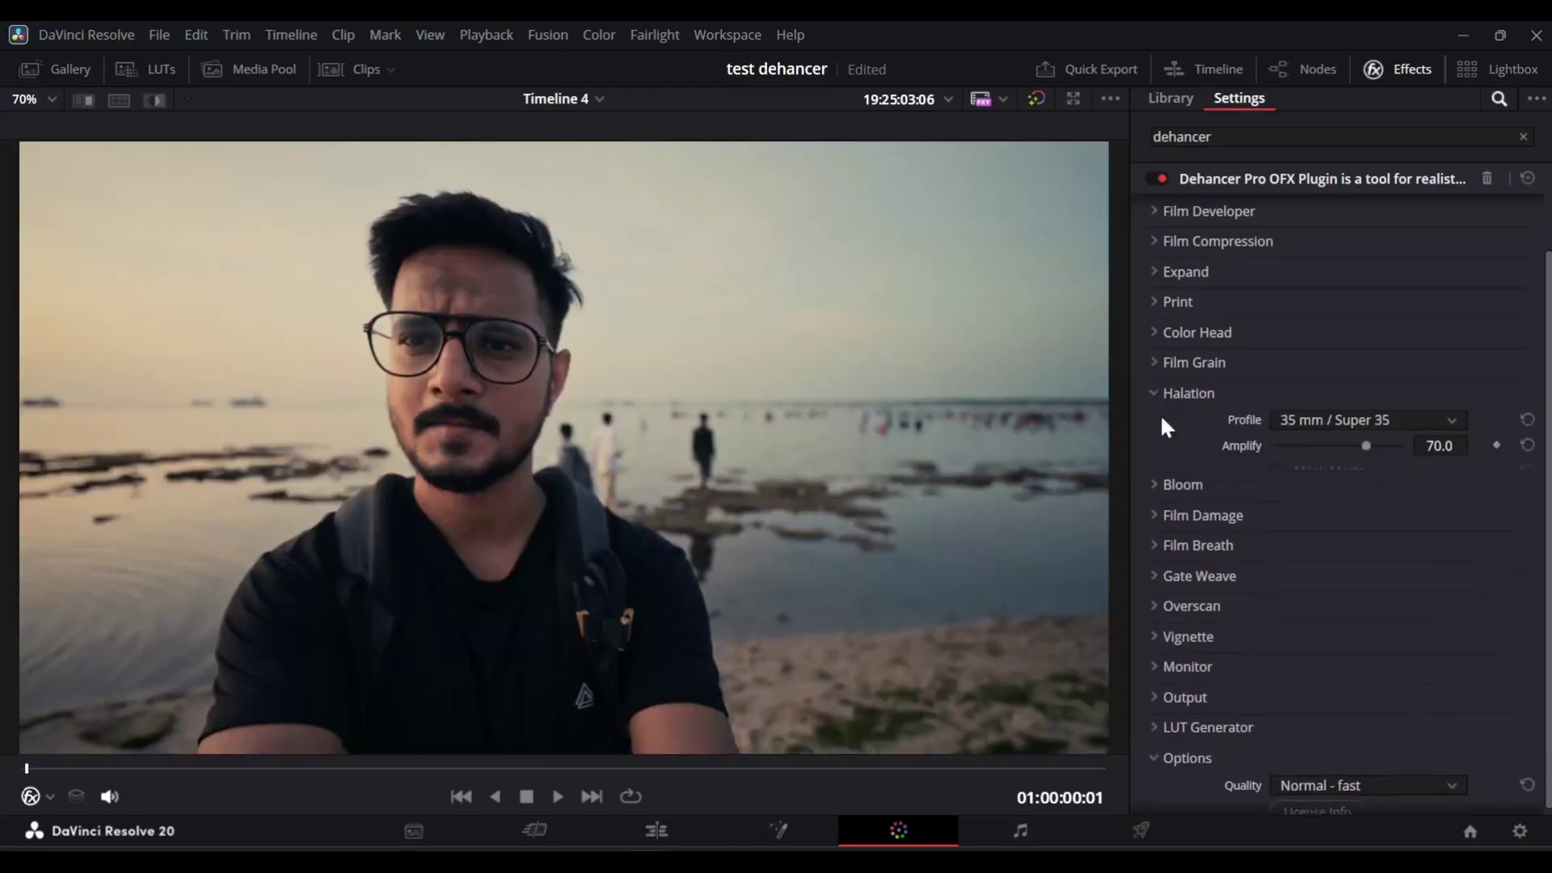
pyautogui.click(1155, 525)
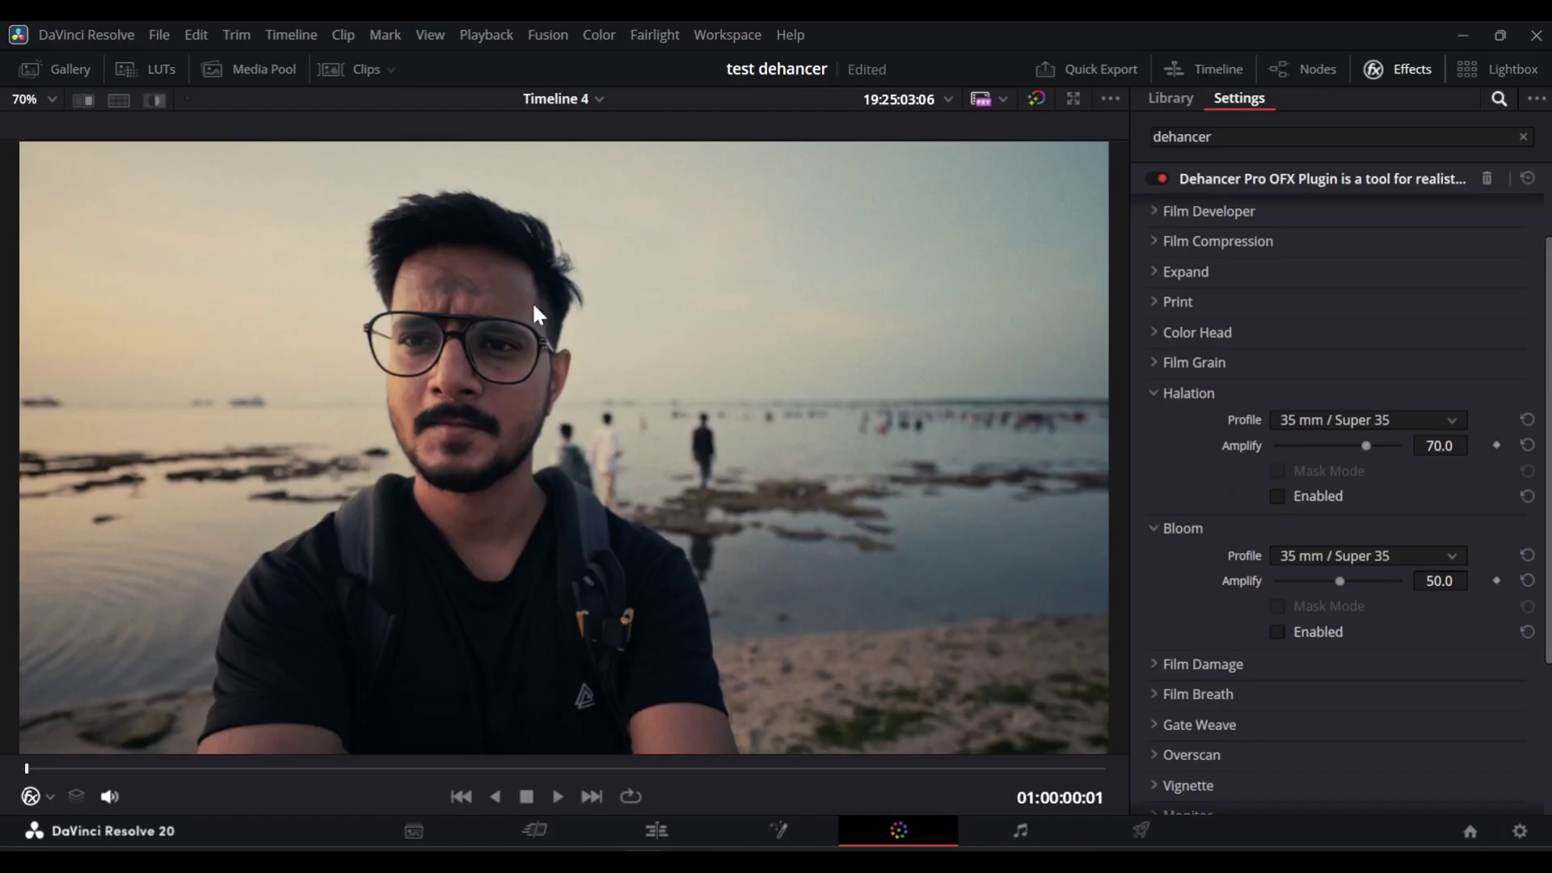
pyautogui.scroll(3, 537, 313)
pyautogui.click(1277, 495)
pyautogui.click(1278, 495)
pyautogui.click(1278, 495)
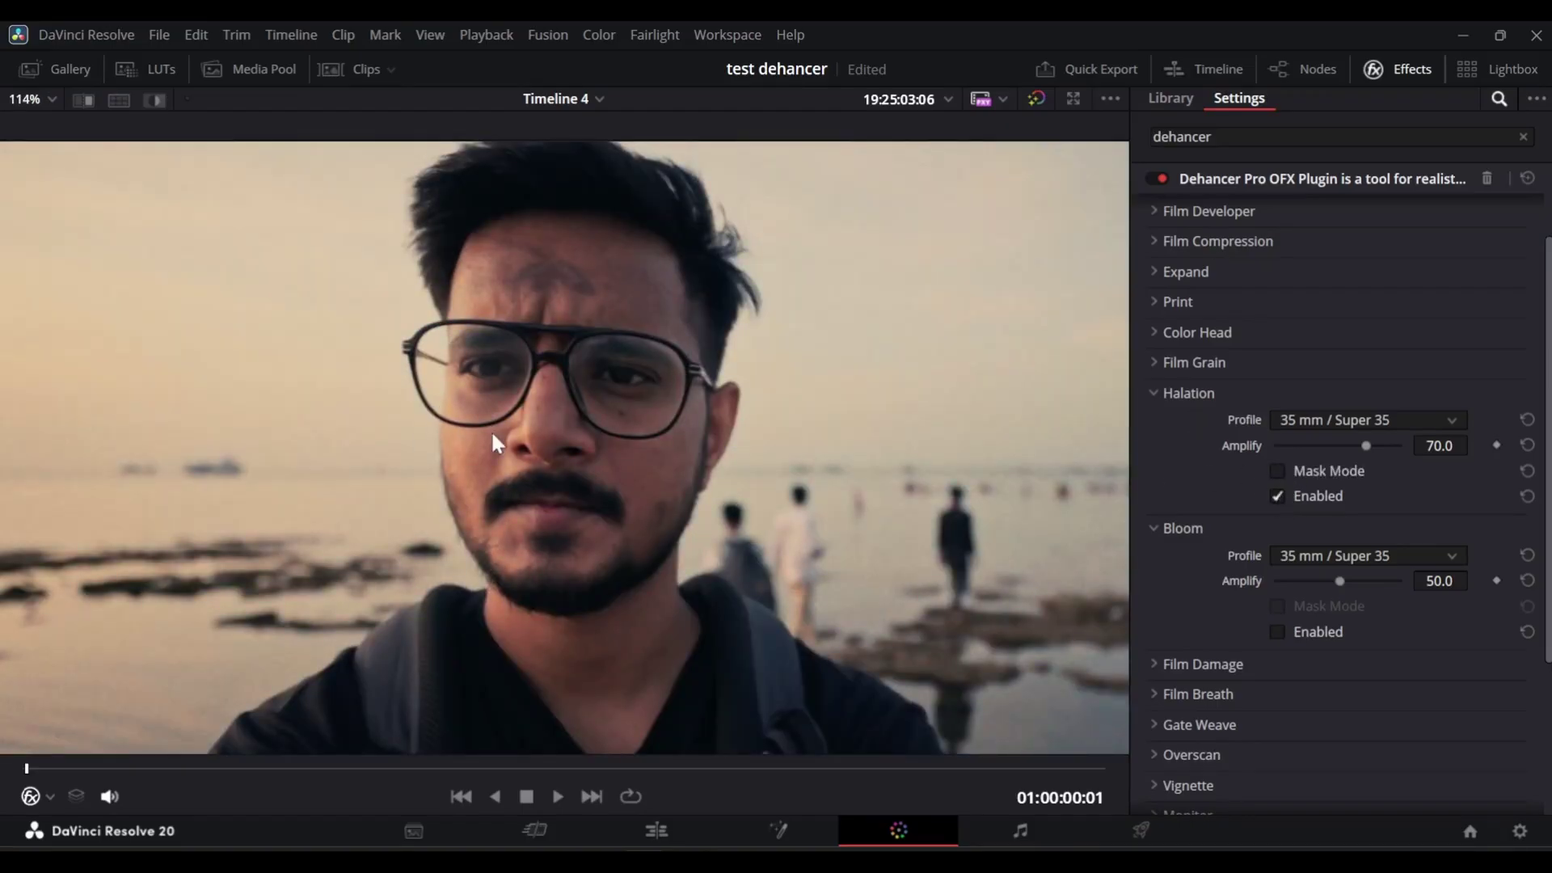
pyautogui.scroll(2, 277, 377)
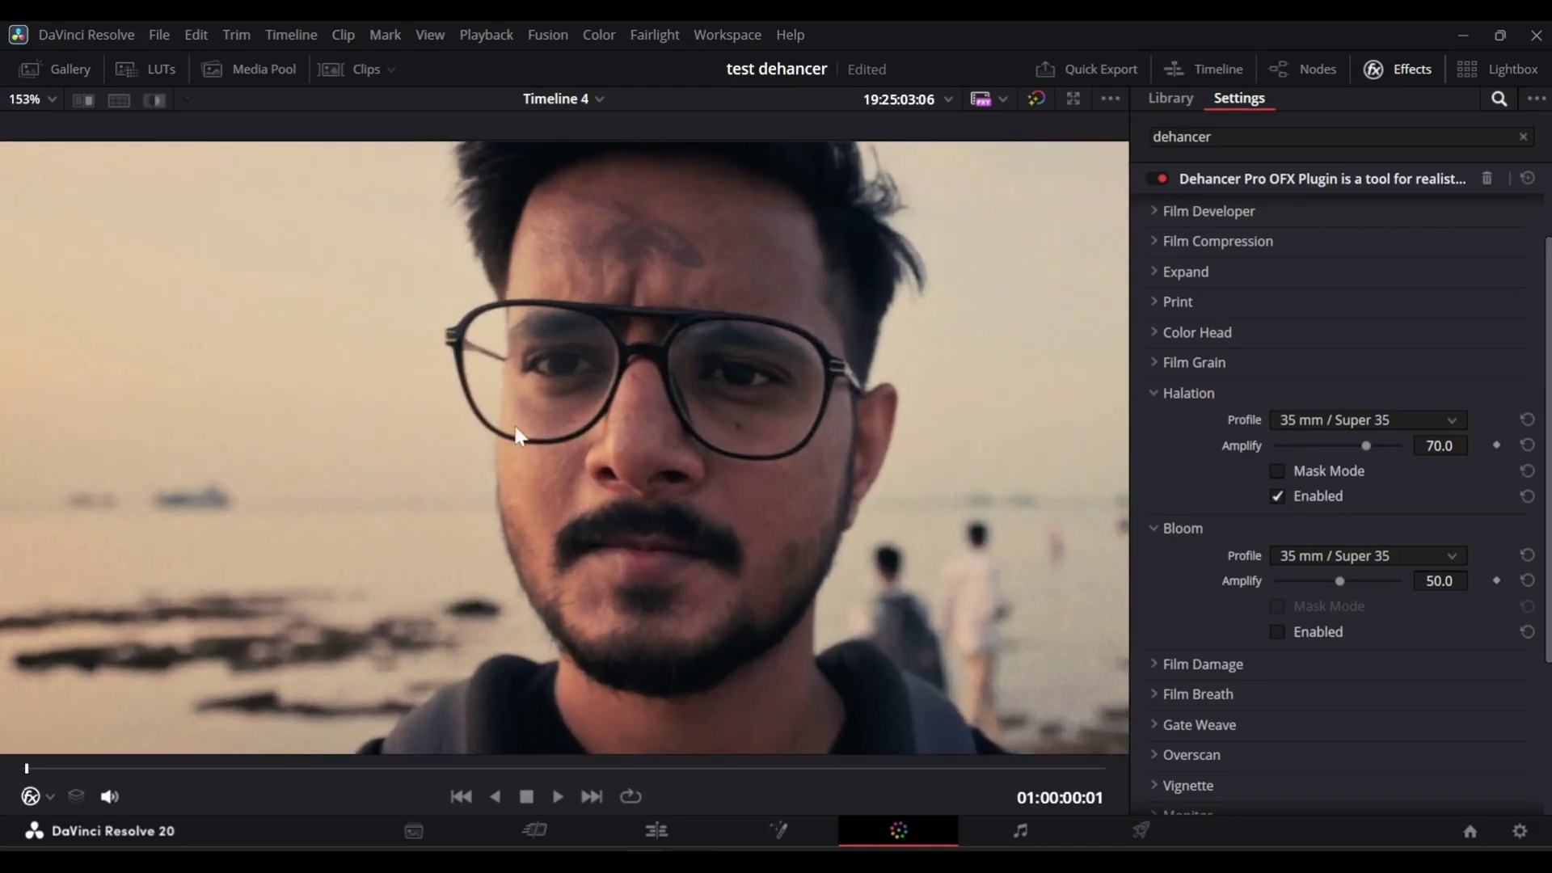
# - Try the 8 mm / Super 8 Halation profile, return to 35 mm / Super 35 and set Amplify to 24.8
pyautogui.click(1354, 419)
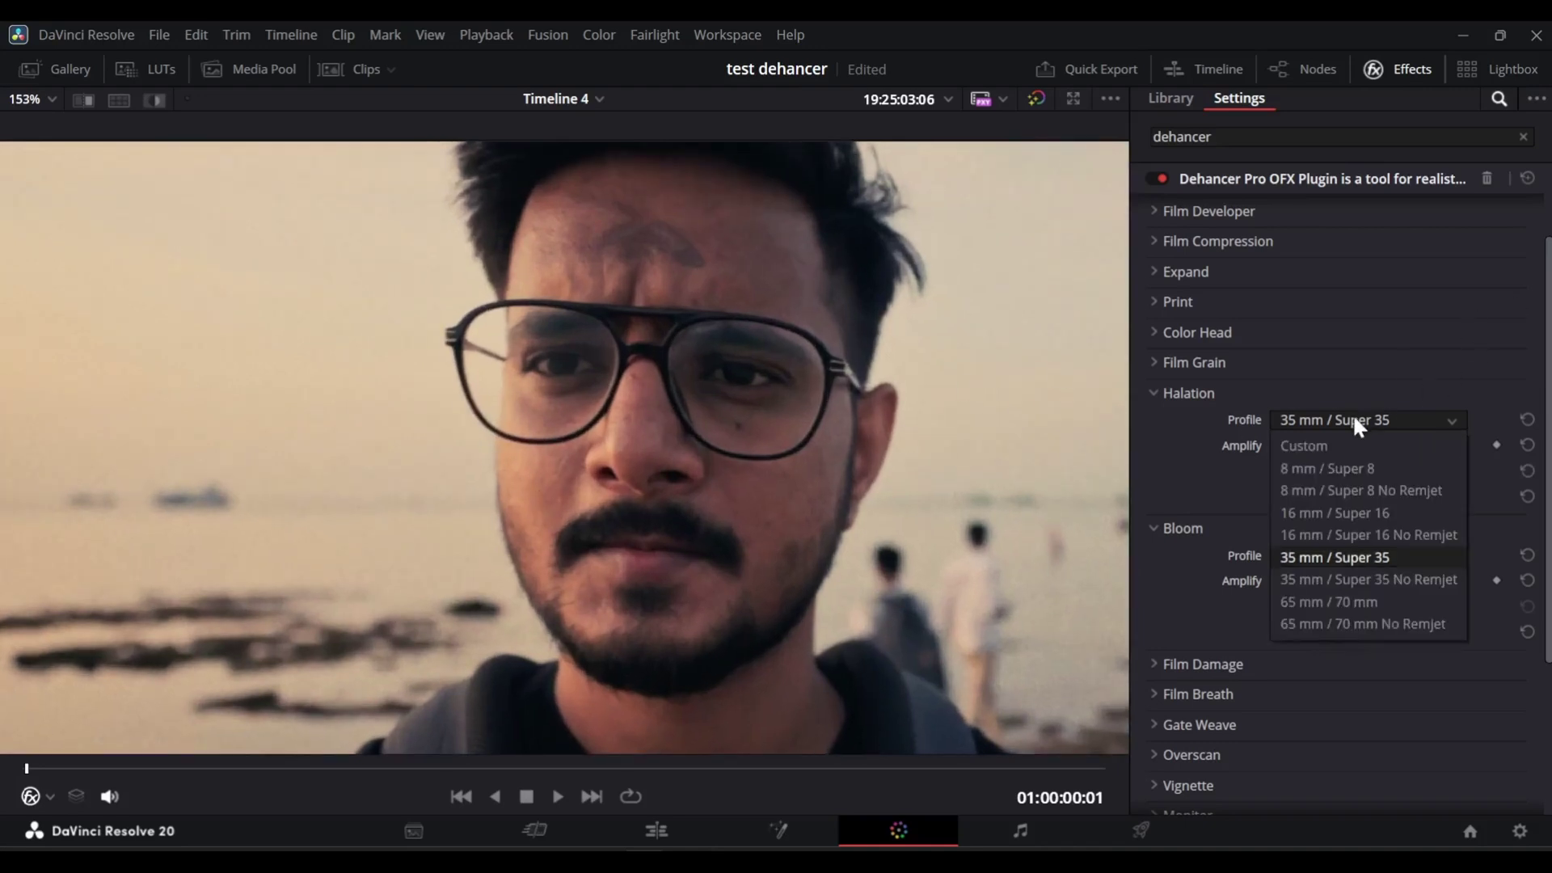
pyautogui.click(1345, 468)
pyautogui.moveTo(1379, 454); pyautogui.dragTo(1308, 447)
pyautogui.click(1326, 415)
pyautogui.click(1335, 557)
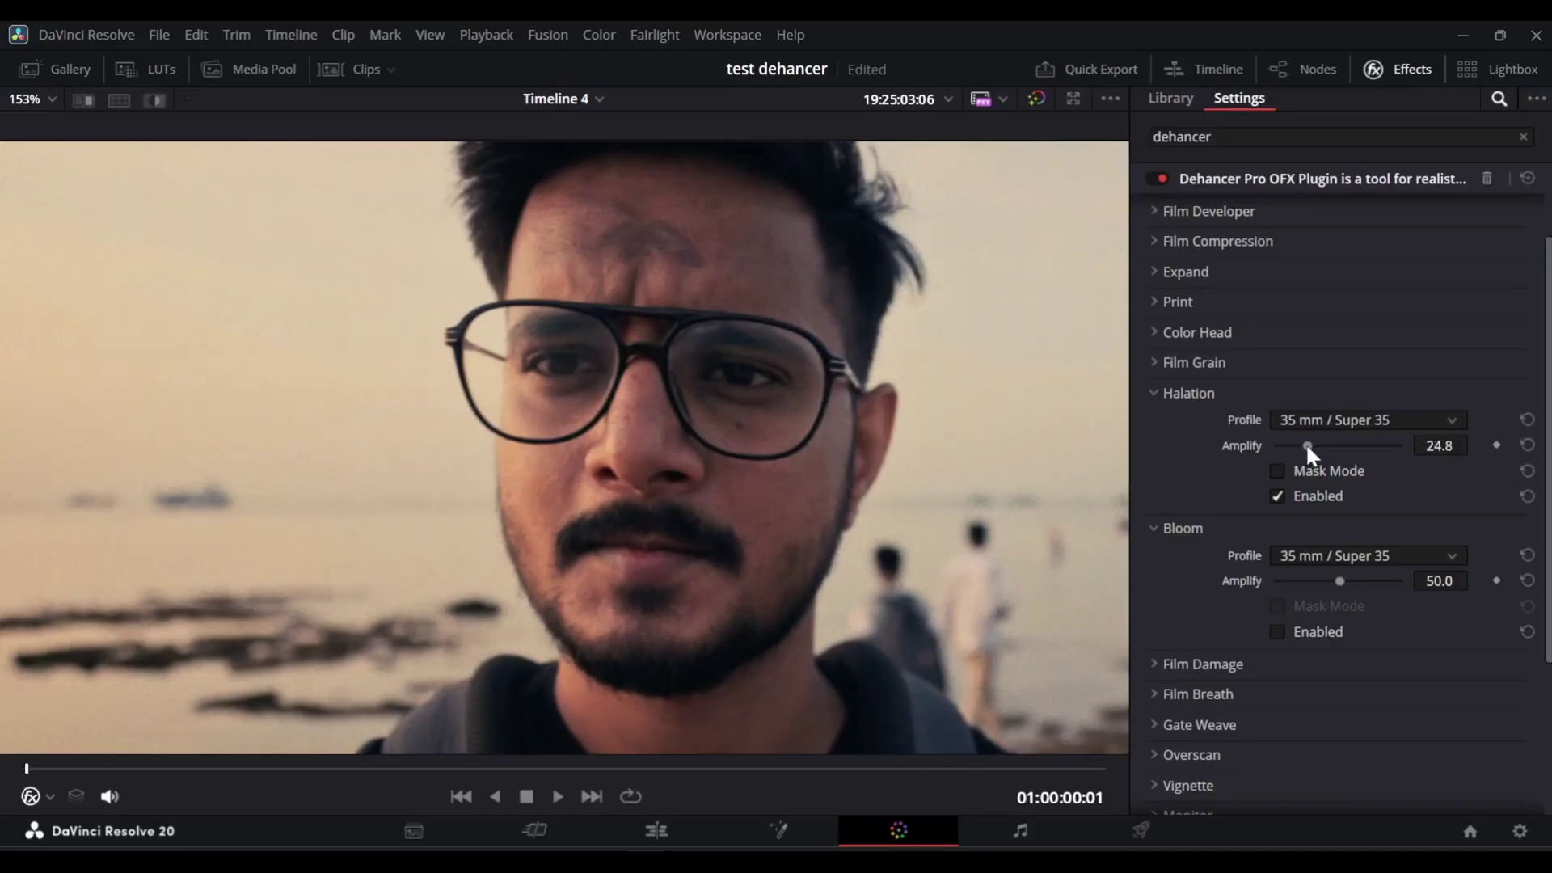
# - Enable Bloom with the 35 mm / Super 35 profile and set its Amplify to 34.9
pyautogui.scroll(-2, 1172, 484)
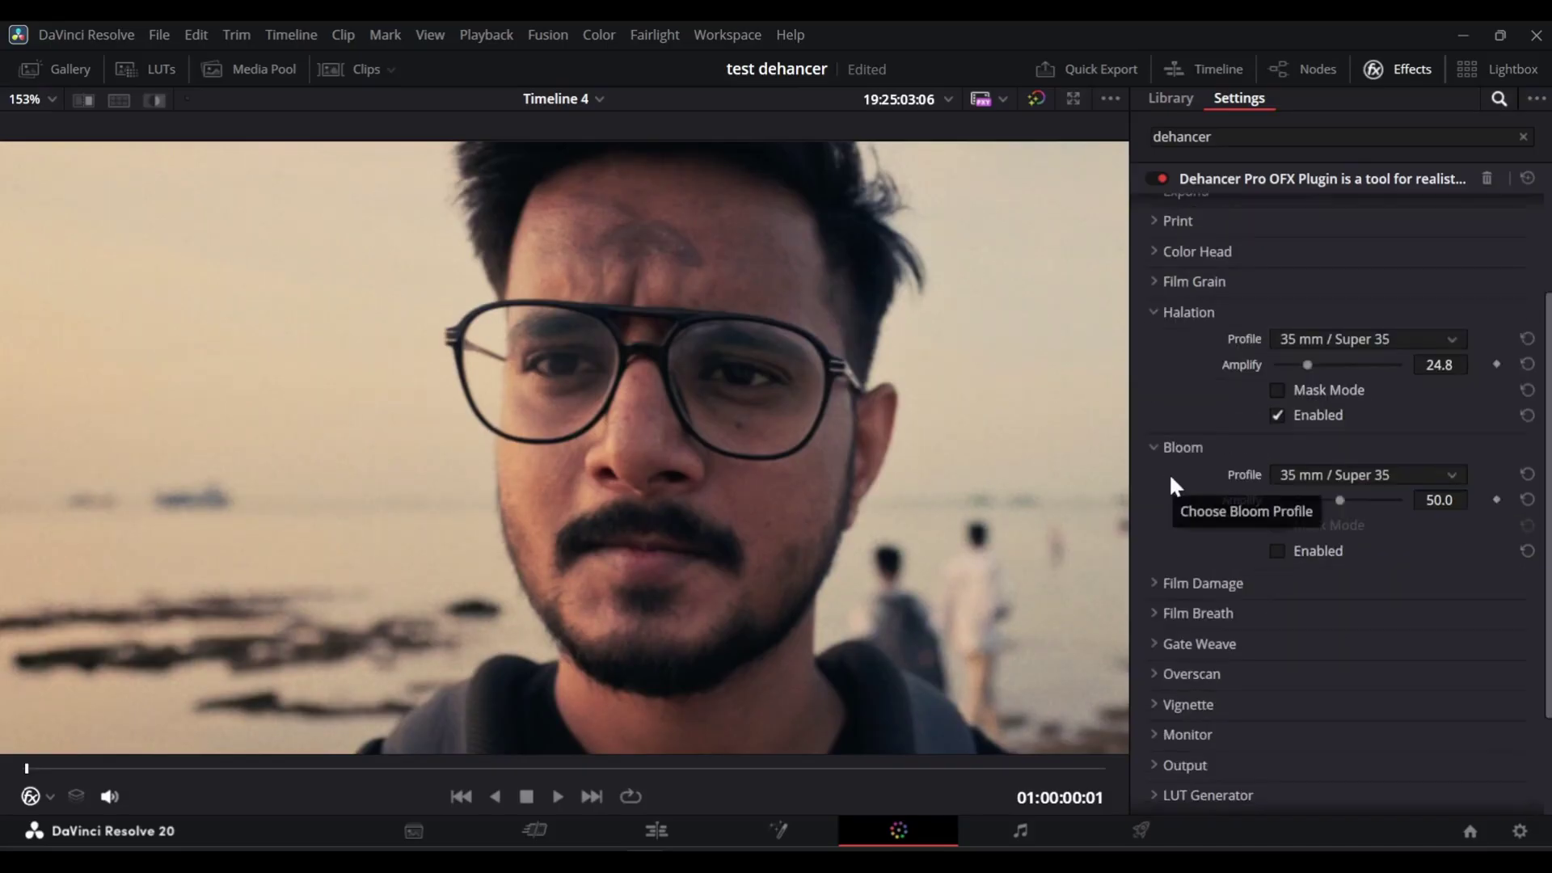
pyautogui.click(1277, 551)
pyautogui.click(1303, 501)
pyautogui.moveTo(1301, 502); pyautogui.dragTo(1323, 501)
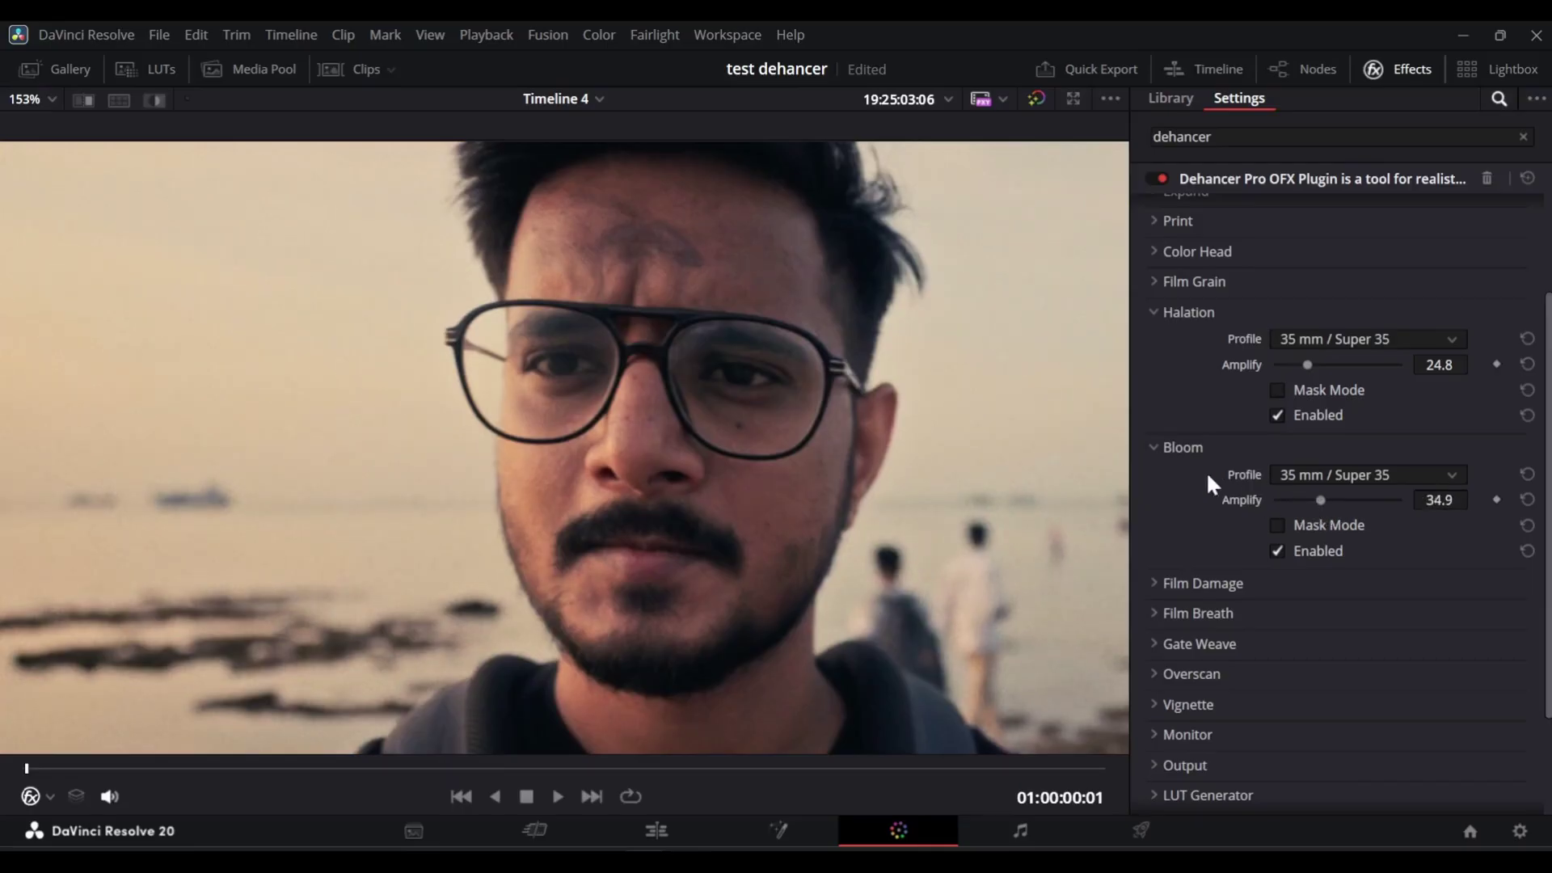
pyautogui.hotkey('shift', 'z')
pyautogui.click(1152, 448)
# - Enable Film Damage and try Total Amount 46.9 and the 8 mm / Super 8 profile on several frames before disabling it
pyautogui.click(1152, 448)
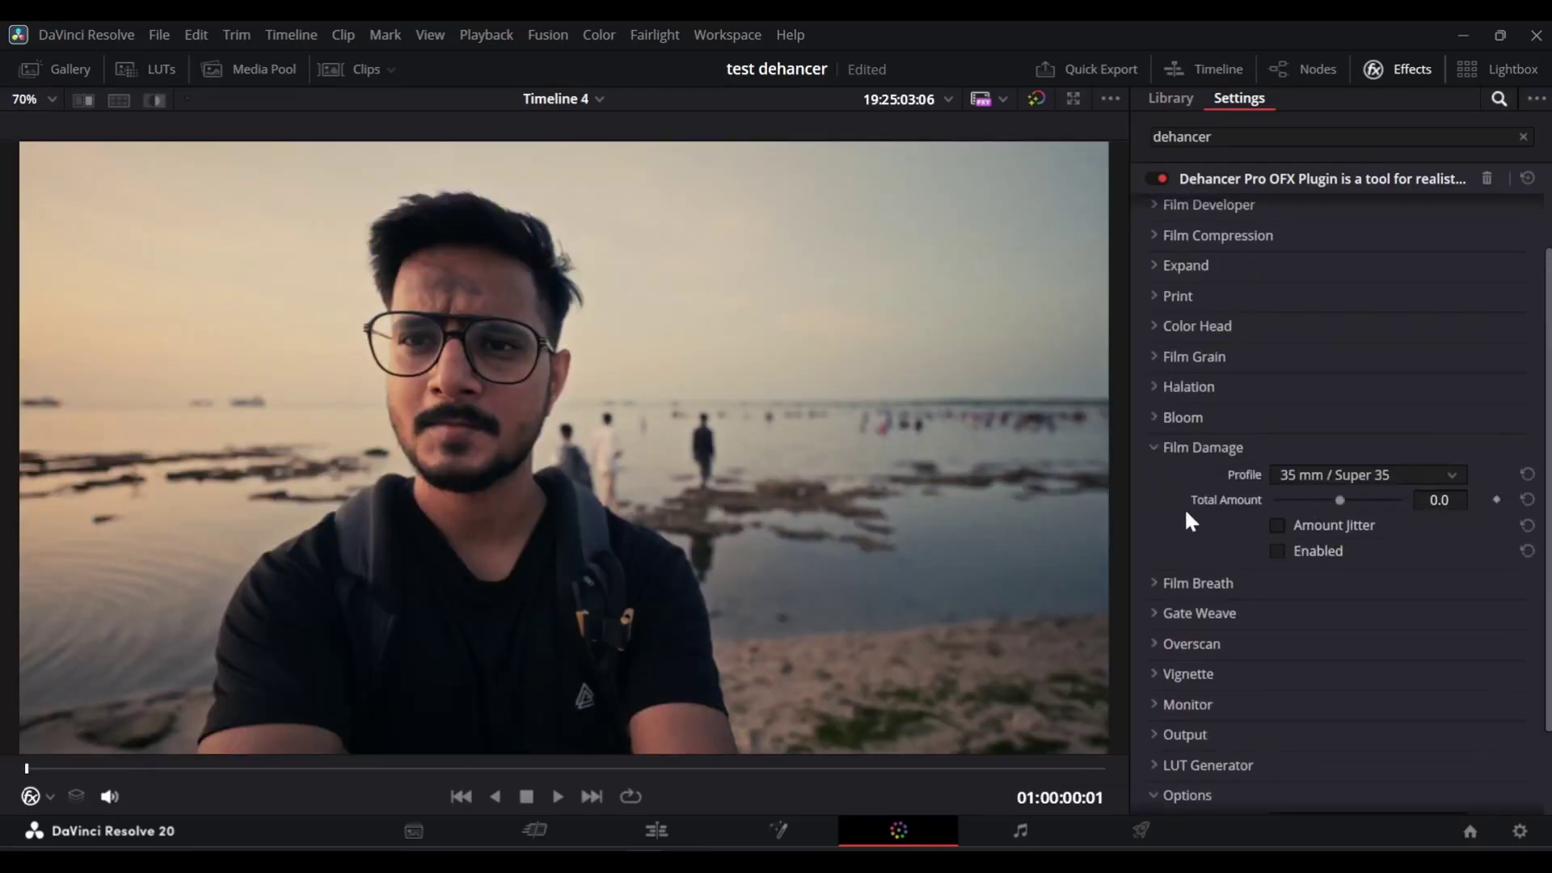
pyautogui.scroll(-2, 1221, 477)
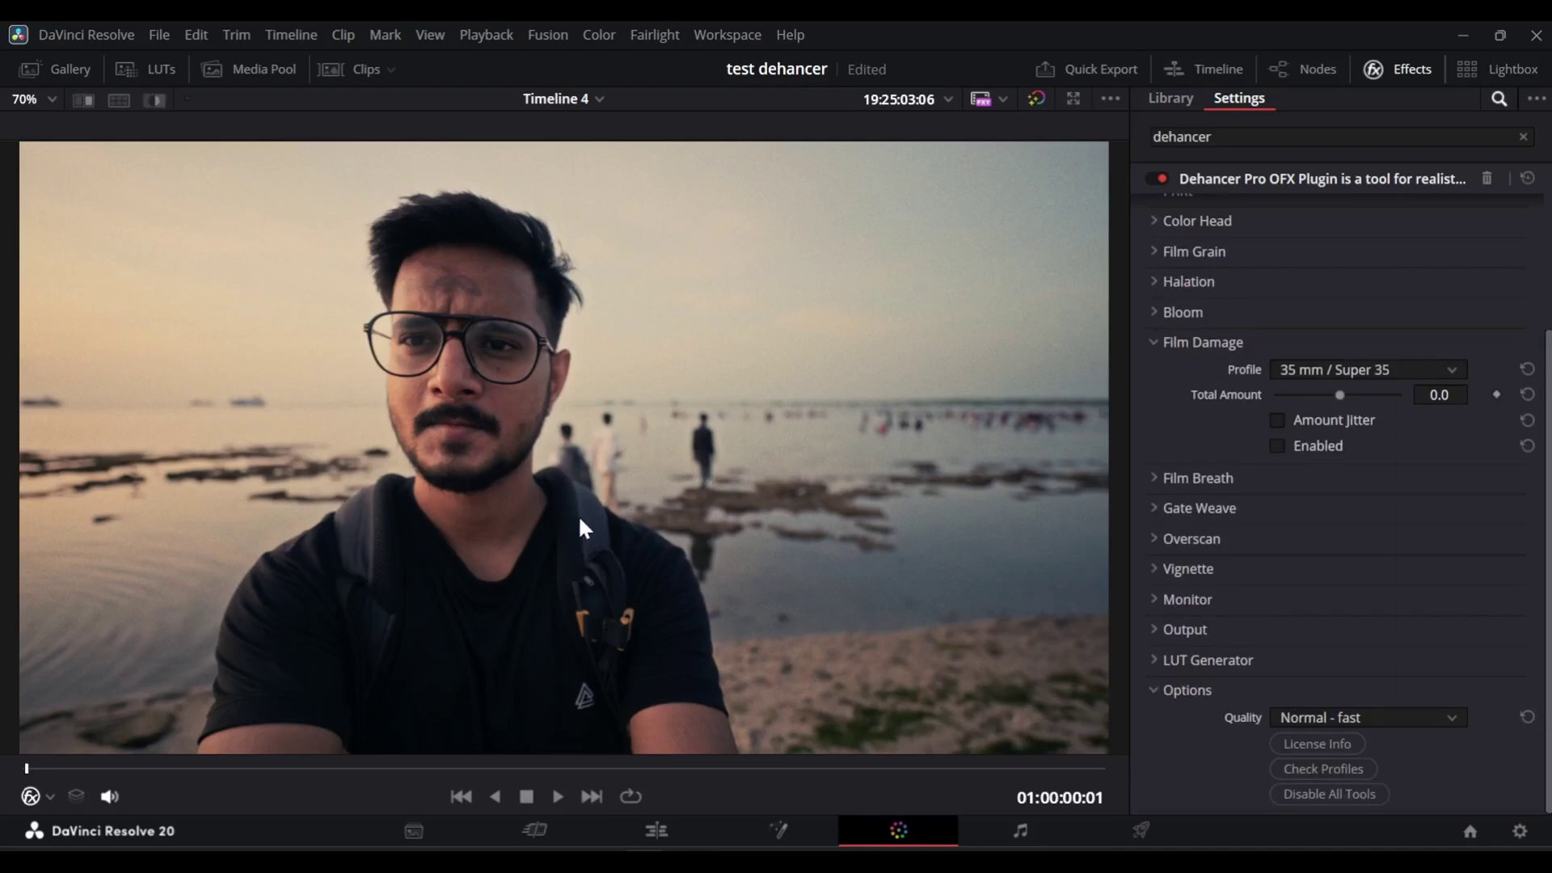
pyautogui.click(1278, 445)
pyautogui.moveTo(1339, 394); pyautogui.dragTo(1391, 396)
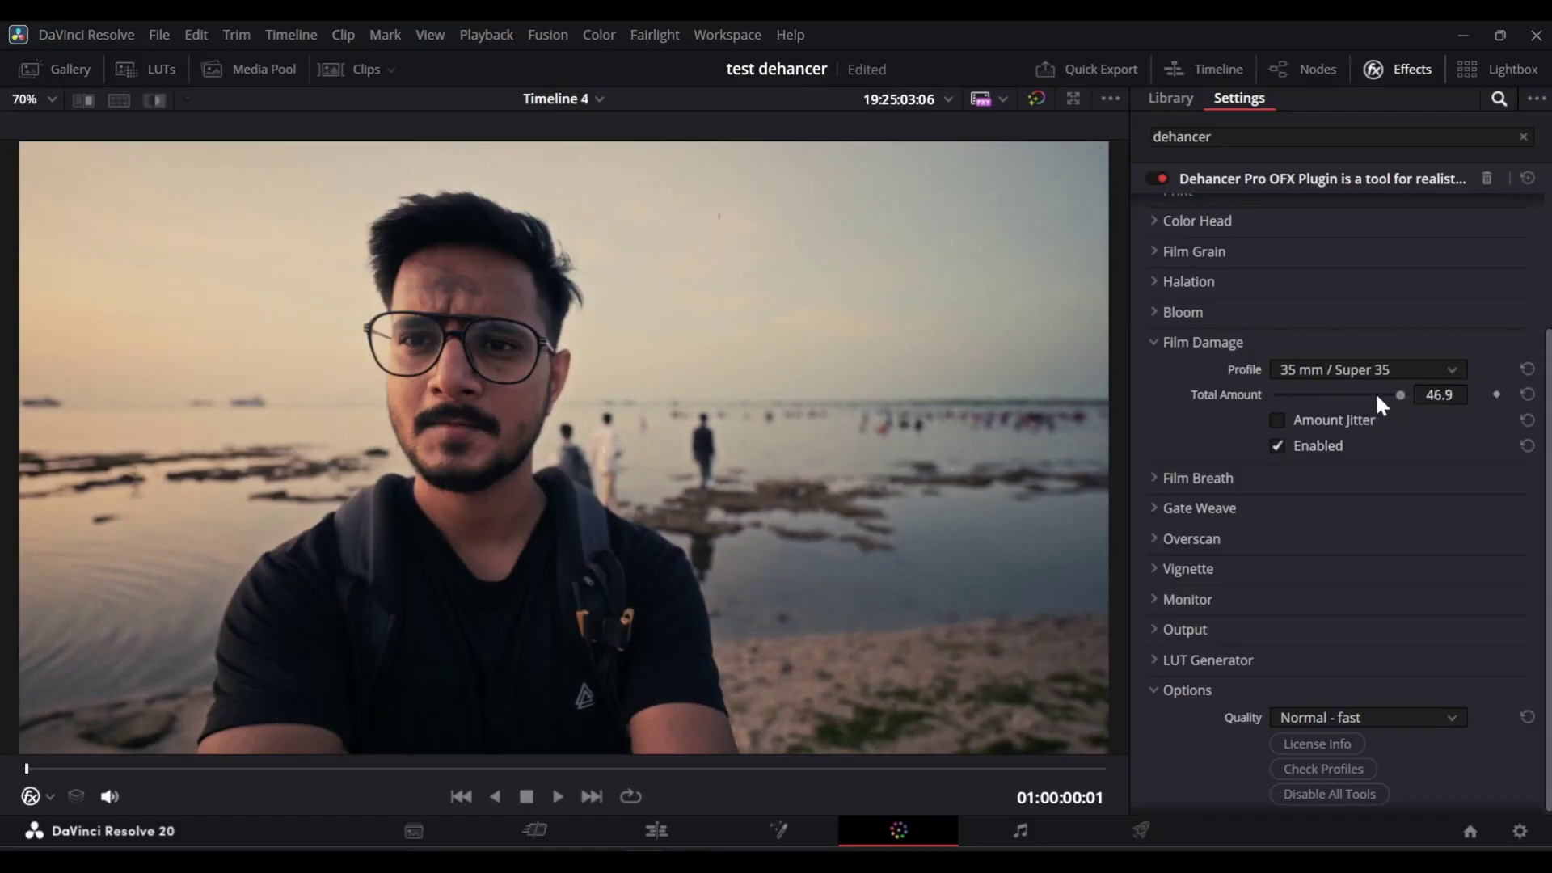
pyautogui.click(1336, 371)
pyautogui.click(1337, 412)
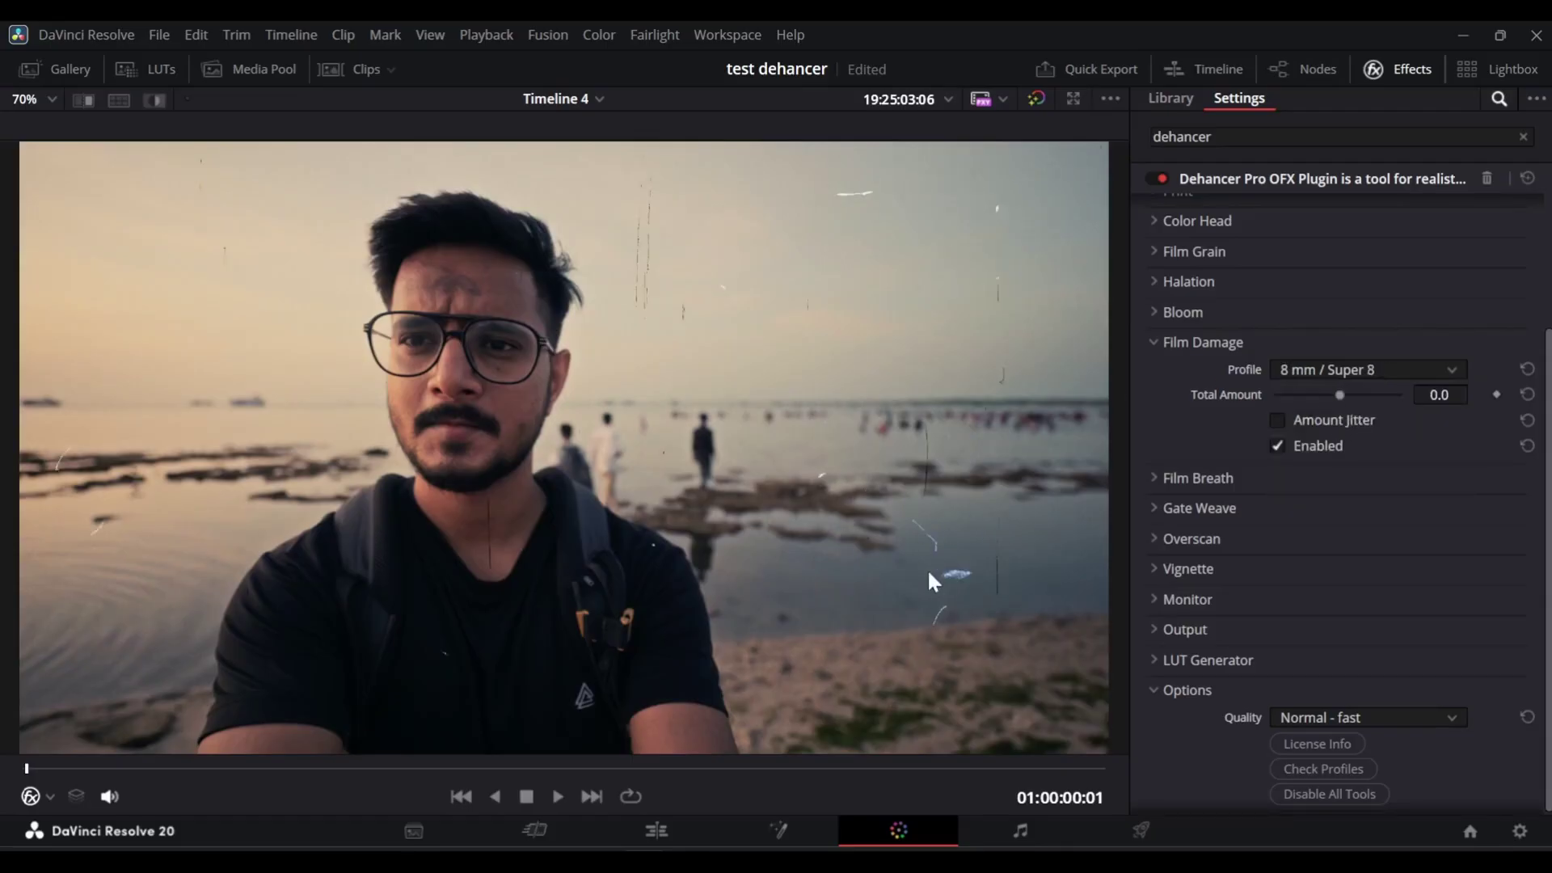
pyautogui.moveTo(378, 776); pyautogui.dragTo(36, 781)
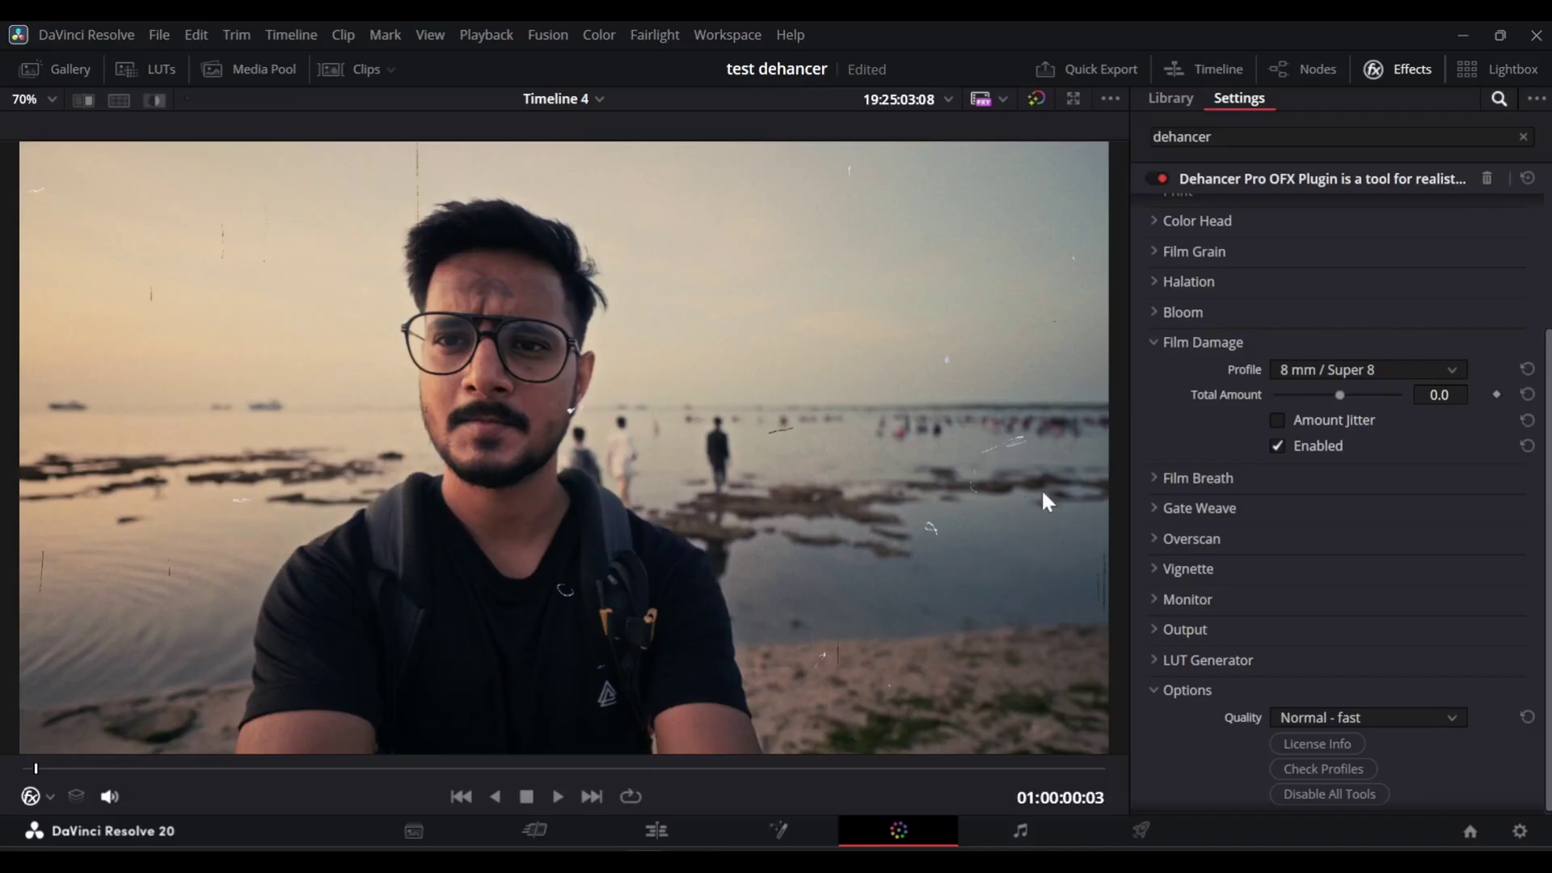
pyautogui.click(1277, 446)
pyautogui.click(1174, 351)
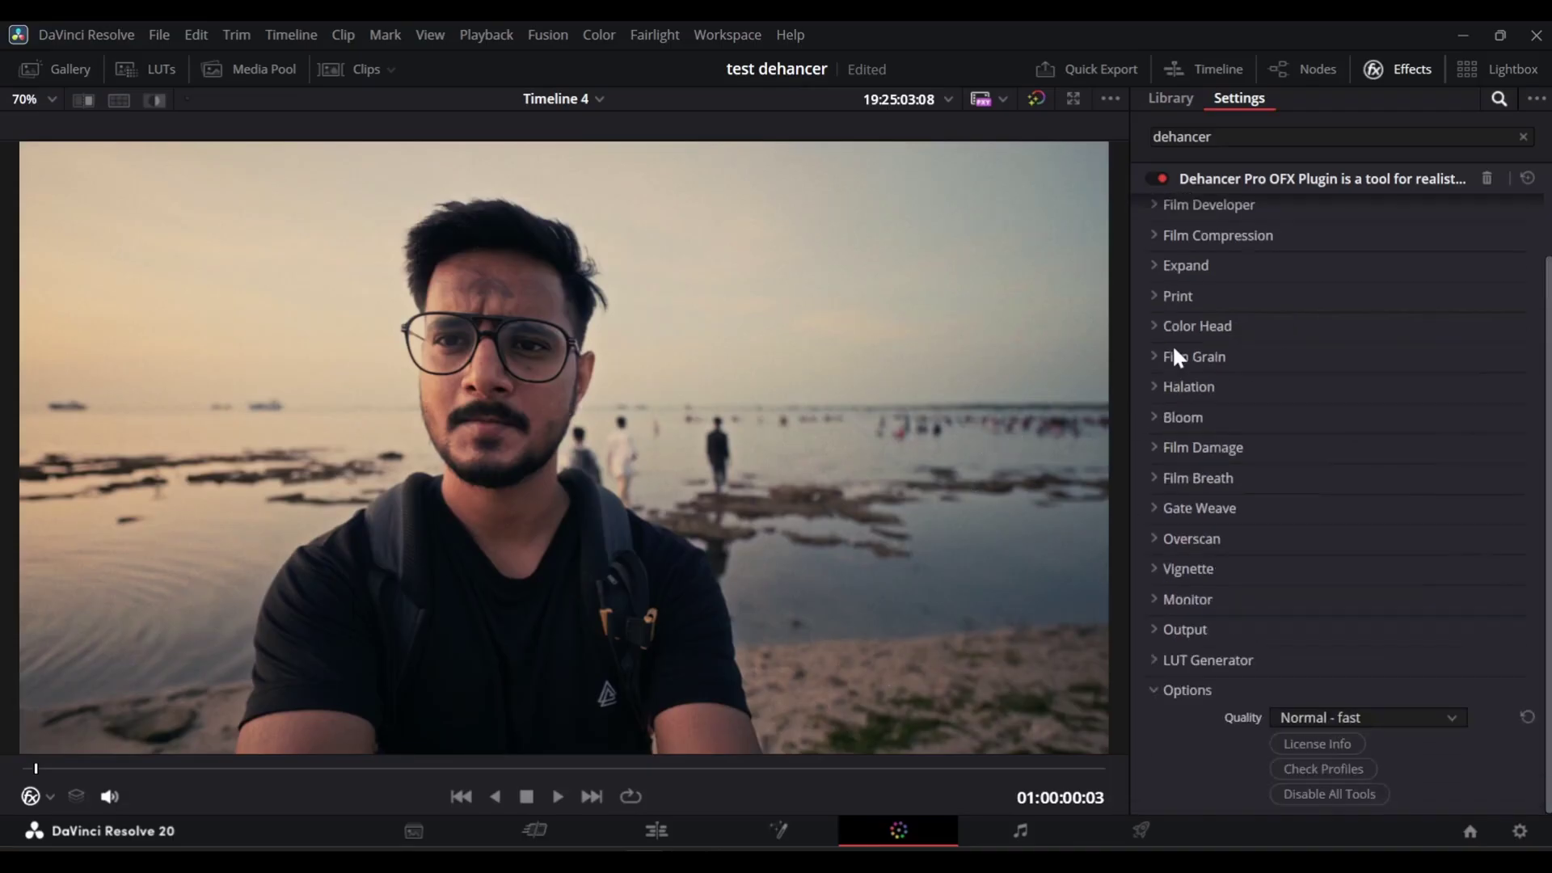
# - Review the Film Breath settings and try Gate Weave with the 35 mm / Super 35 profile before disabling it
pyautogui.click(1161, 478)
pyautogui.click(1172, 587)
pyautogui.scroll(-2, 1197, 570)
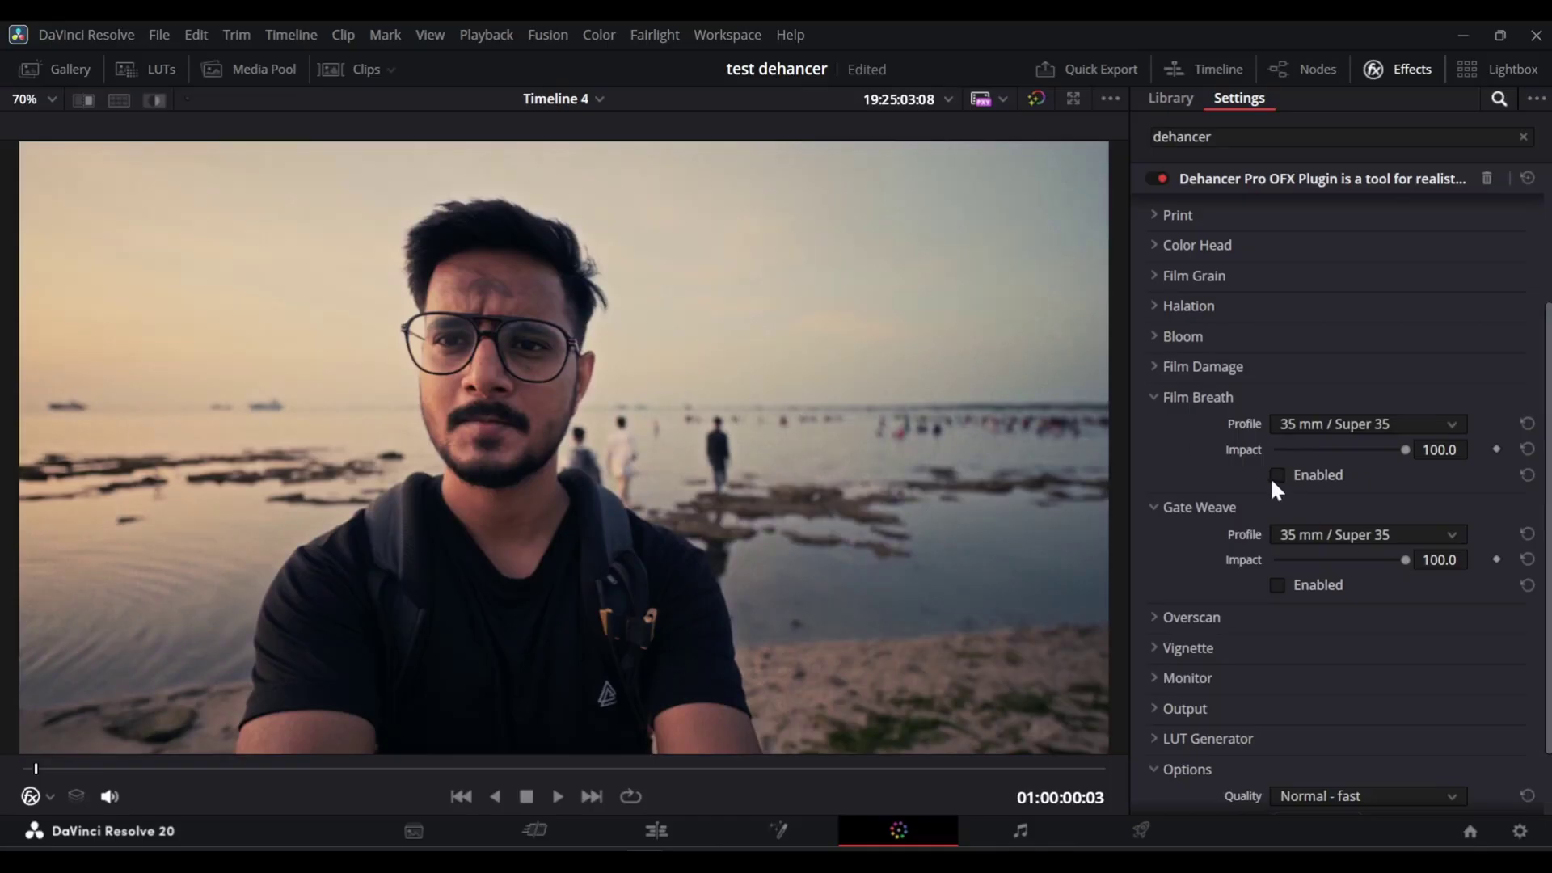
pyautogui.click(1277, 586)
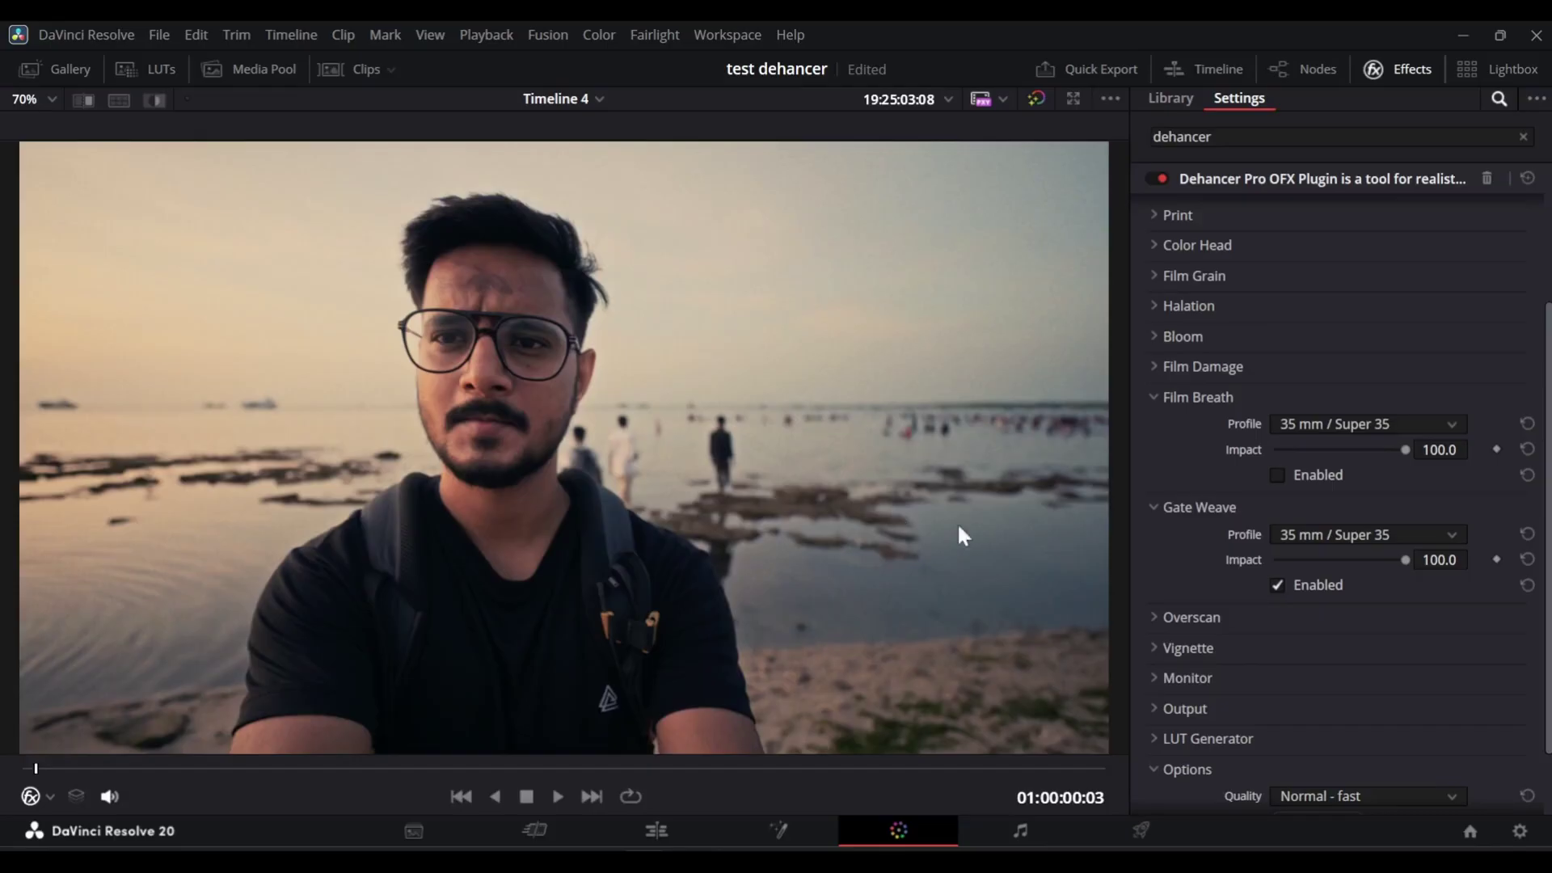
pyautogui.click(1279, 583)
pyautogui.click(1185, 401)
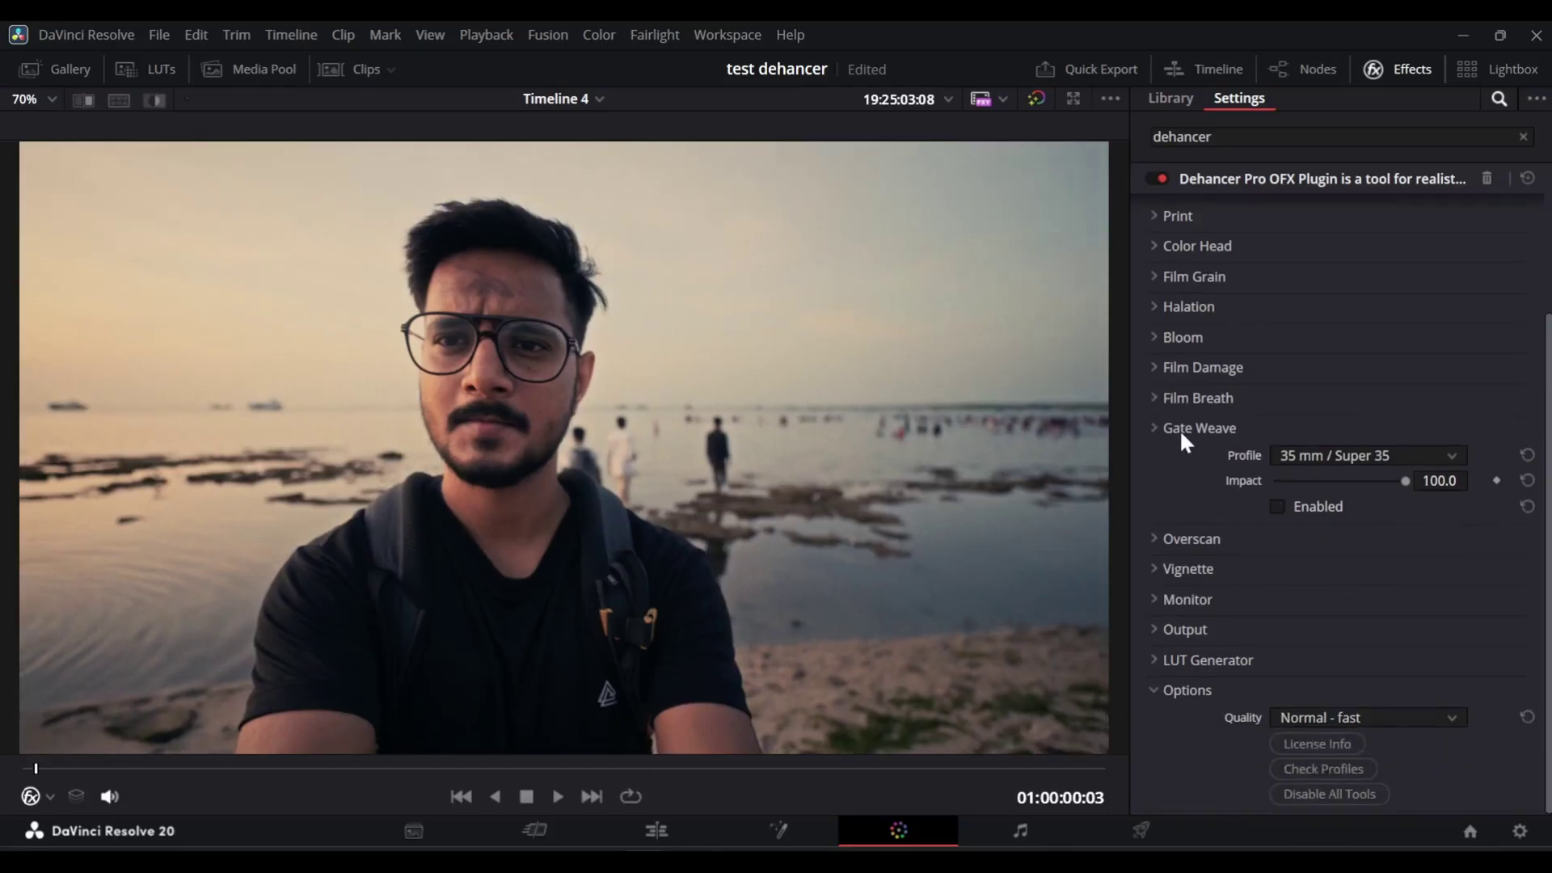
pyautogui.click(1182, 431)
# - Enable Overscan and compare the Widescreen 35mm, Super 16mm and Super 8mm gate types before choosing Ultra Panavision 65mm 2.76:1
pyautogui.click(1192, 540)
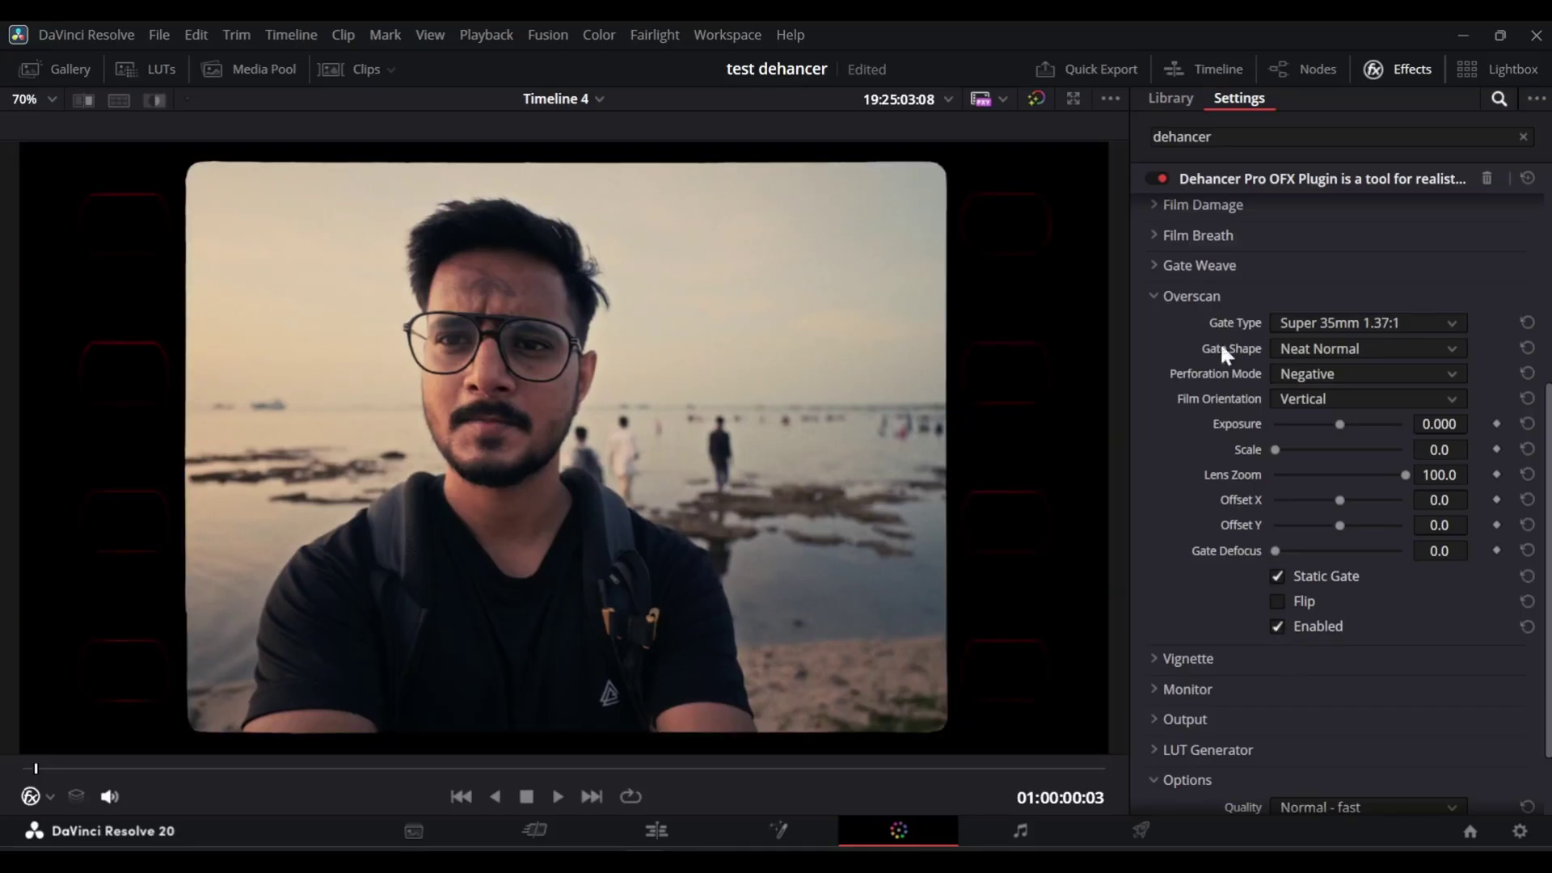
pyautogui.click(1320, 322)
pyautogui.click(1346, 454)
pyautogui.click(1350, 319)
pyautogui.click(1347, 391)
pyautogui.click(1342, 323)
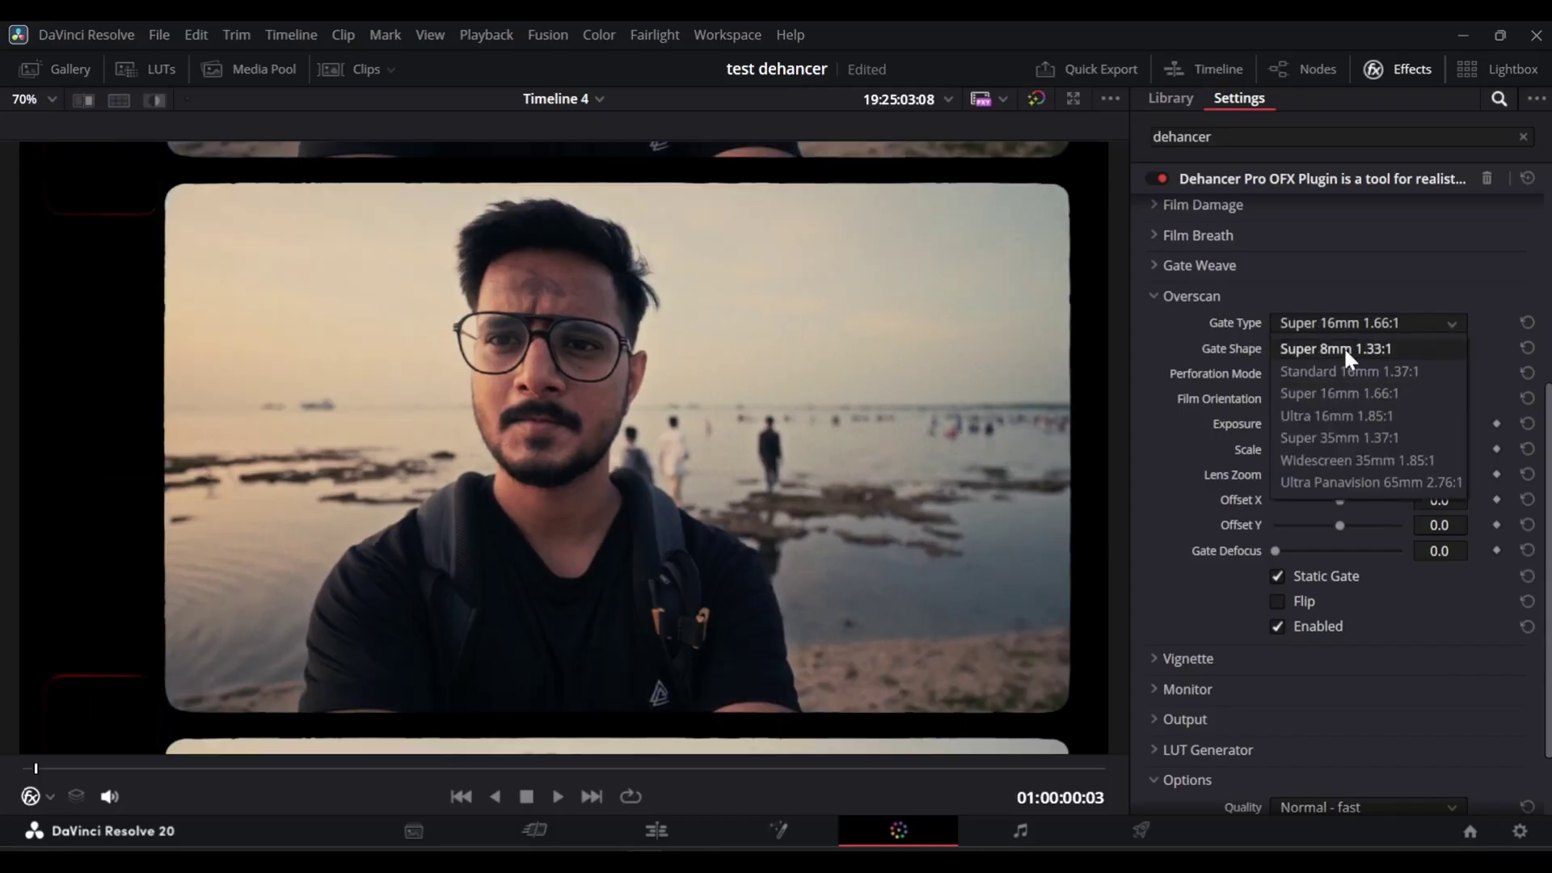
pyautogui.click(1344, 348)
pyautogui.click(1342, 321)
pyautogui.click(1357, 475)
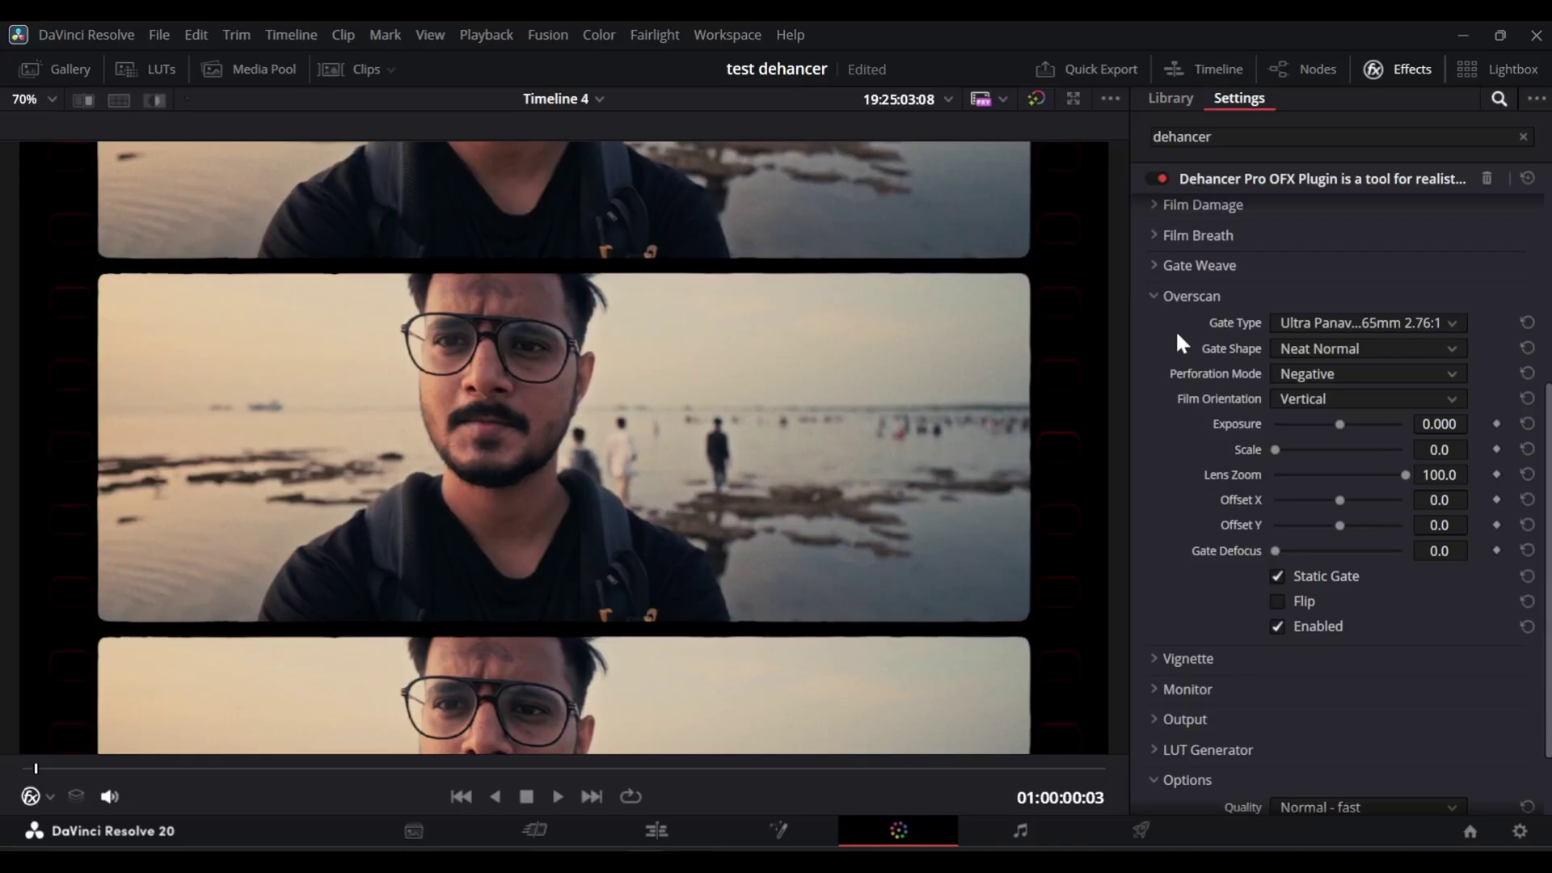
# - Disable Overscan and enable the Vignette in the Dehancer Pro settings
pyautogui.click(1278, 626)
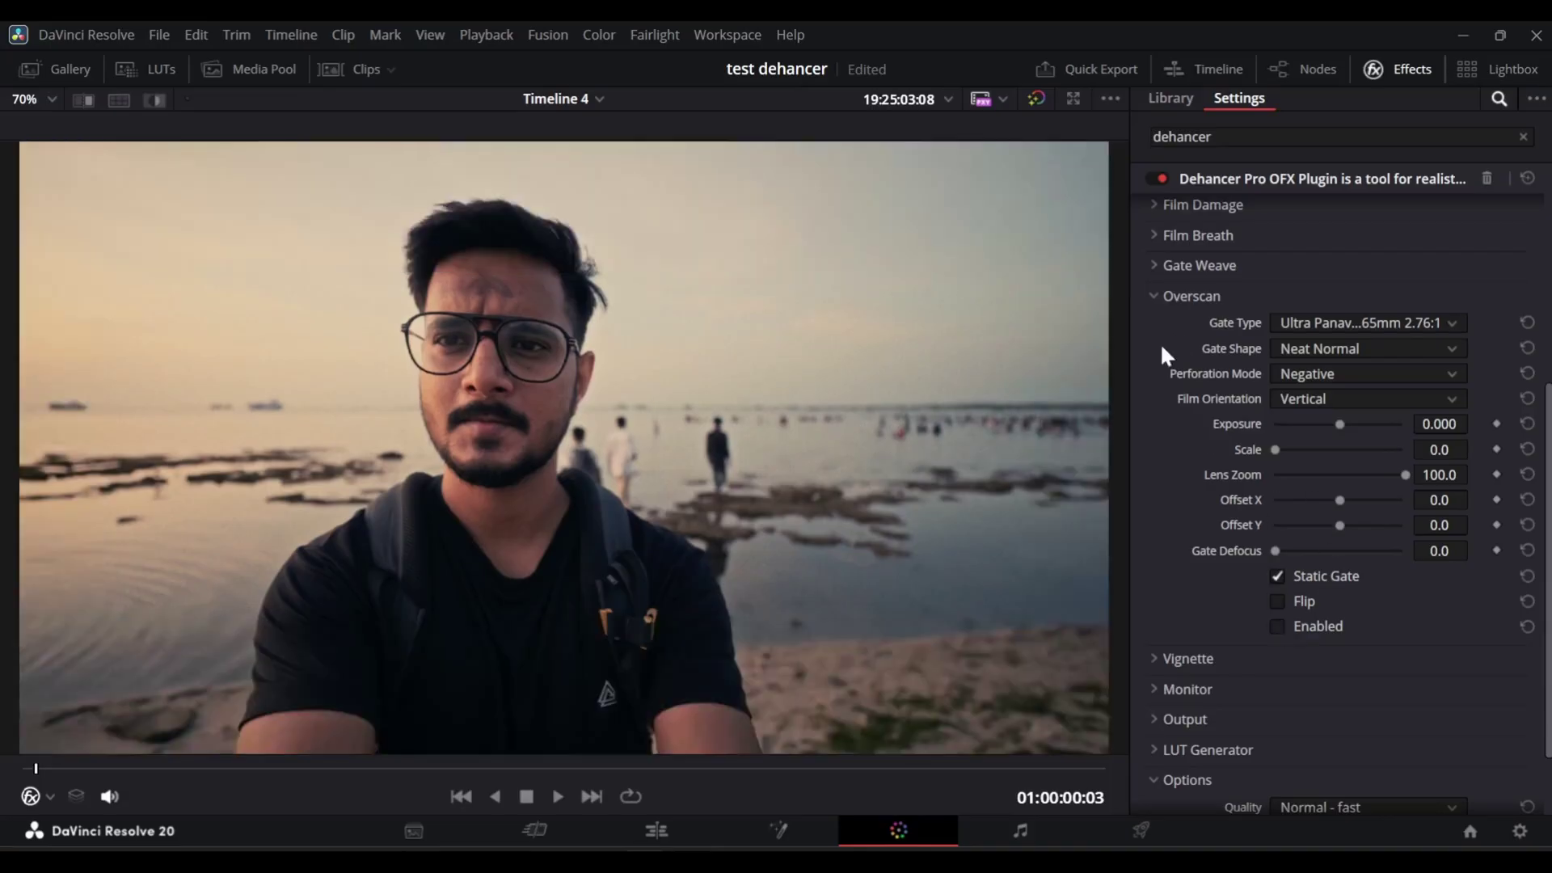
pyautogui.click(1148, 297)
pyautogui.click(1157, 568)
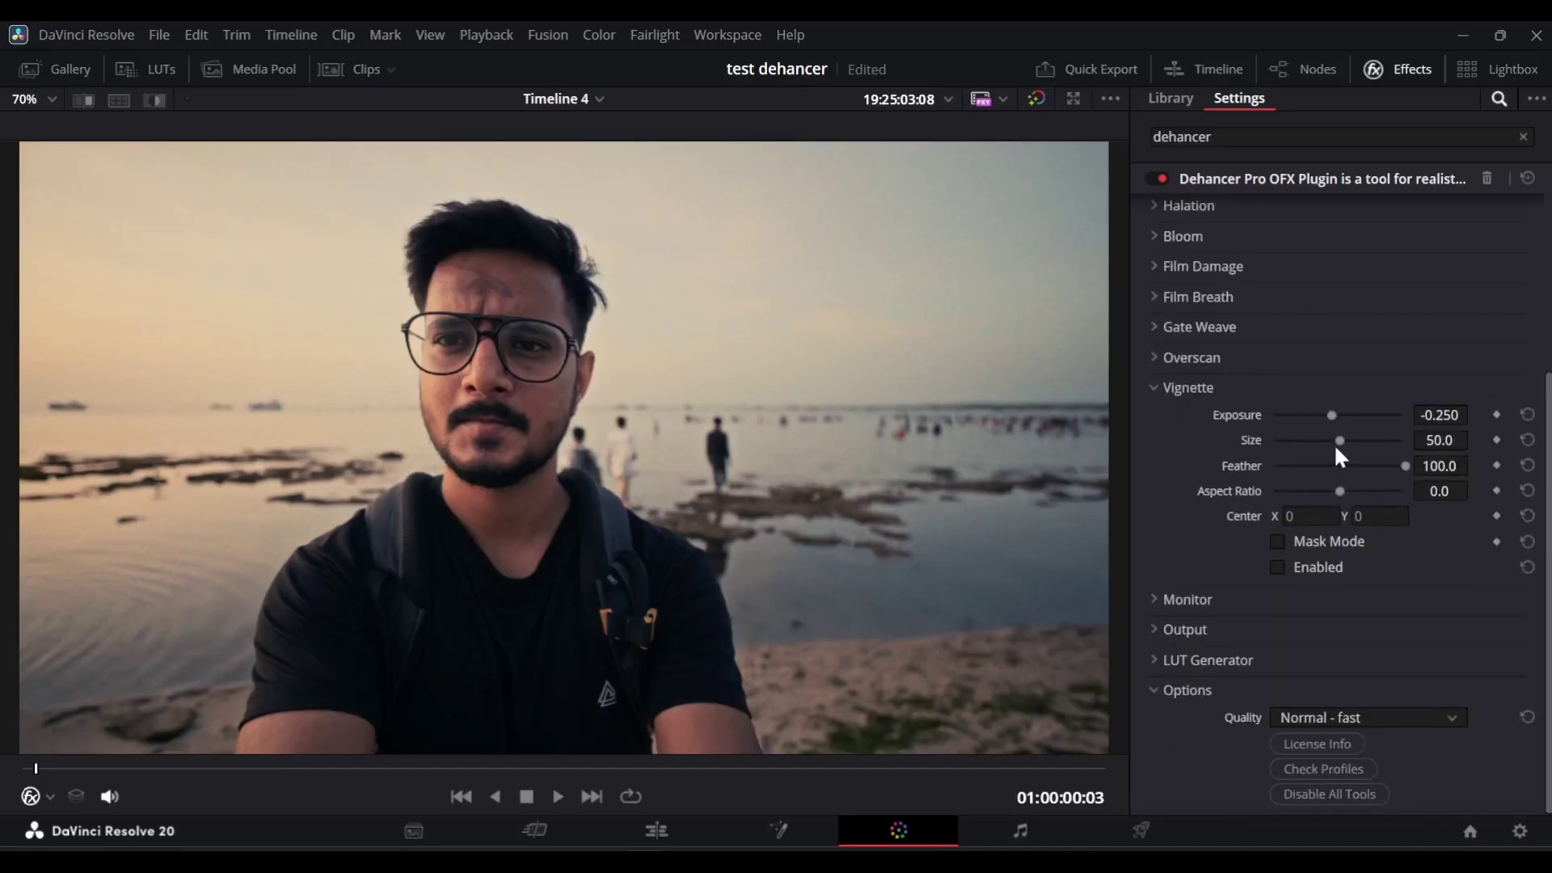
pyautogui.click(1274, 568)
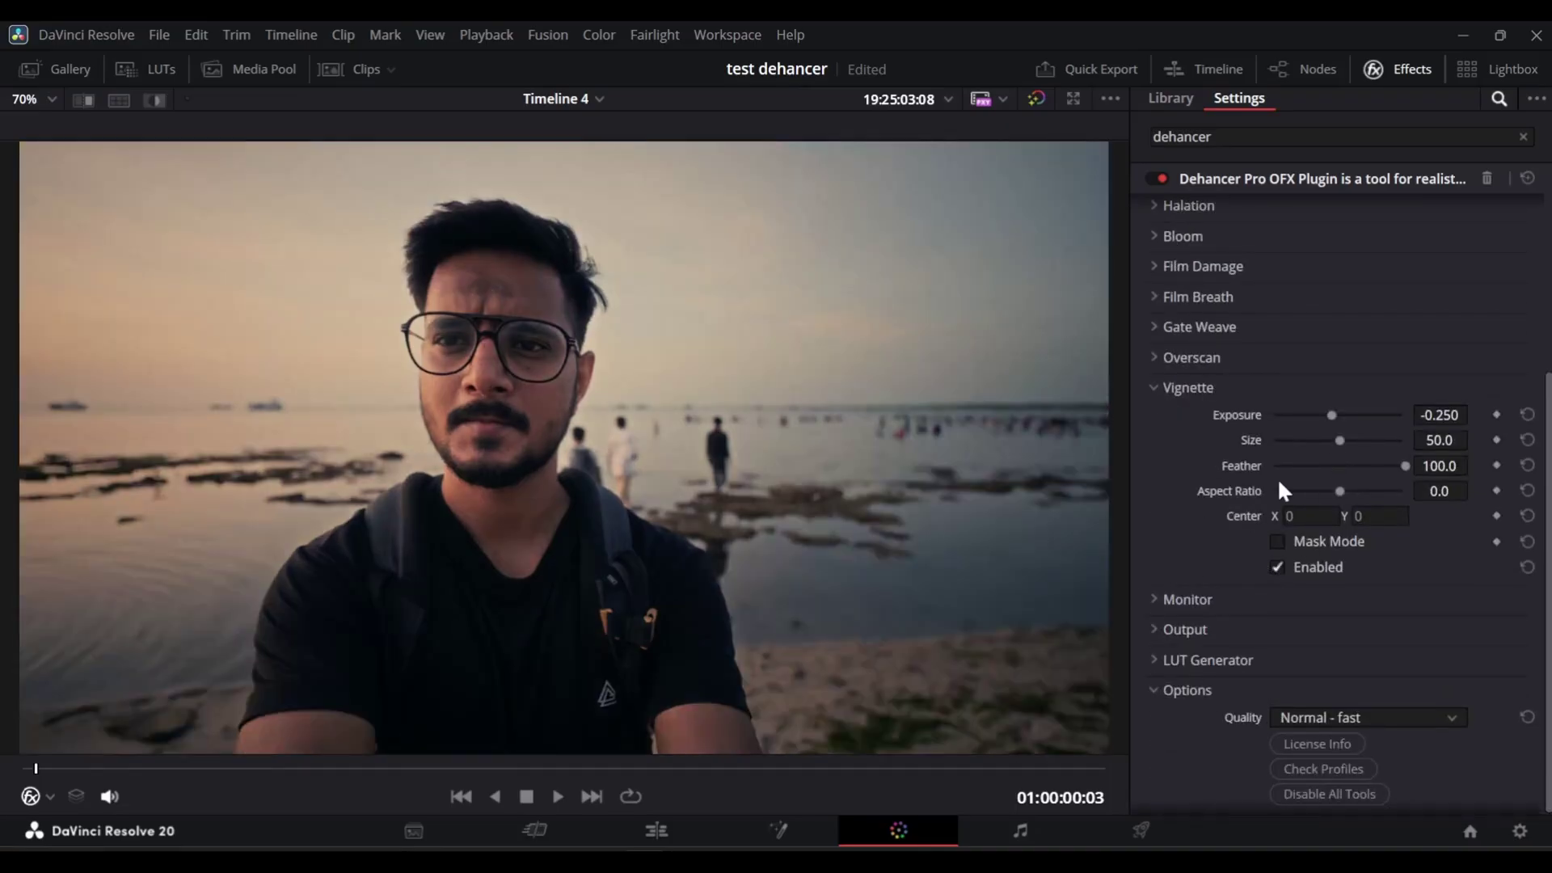
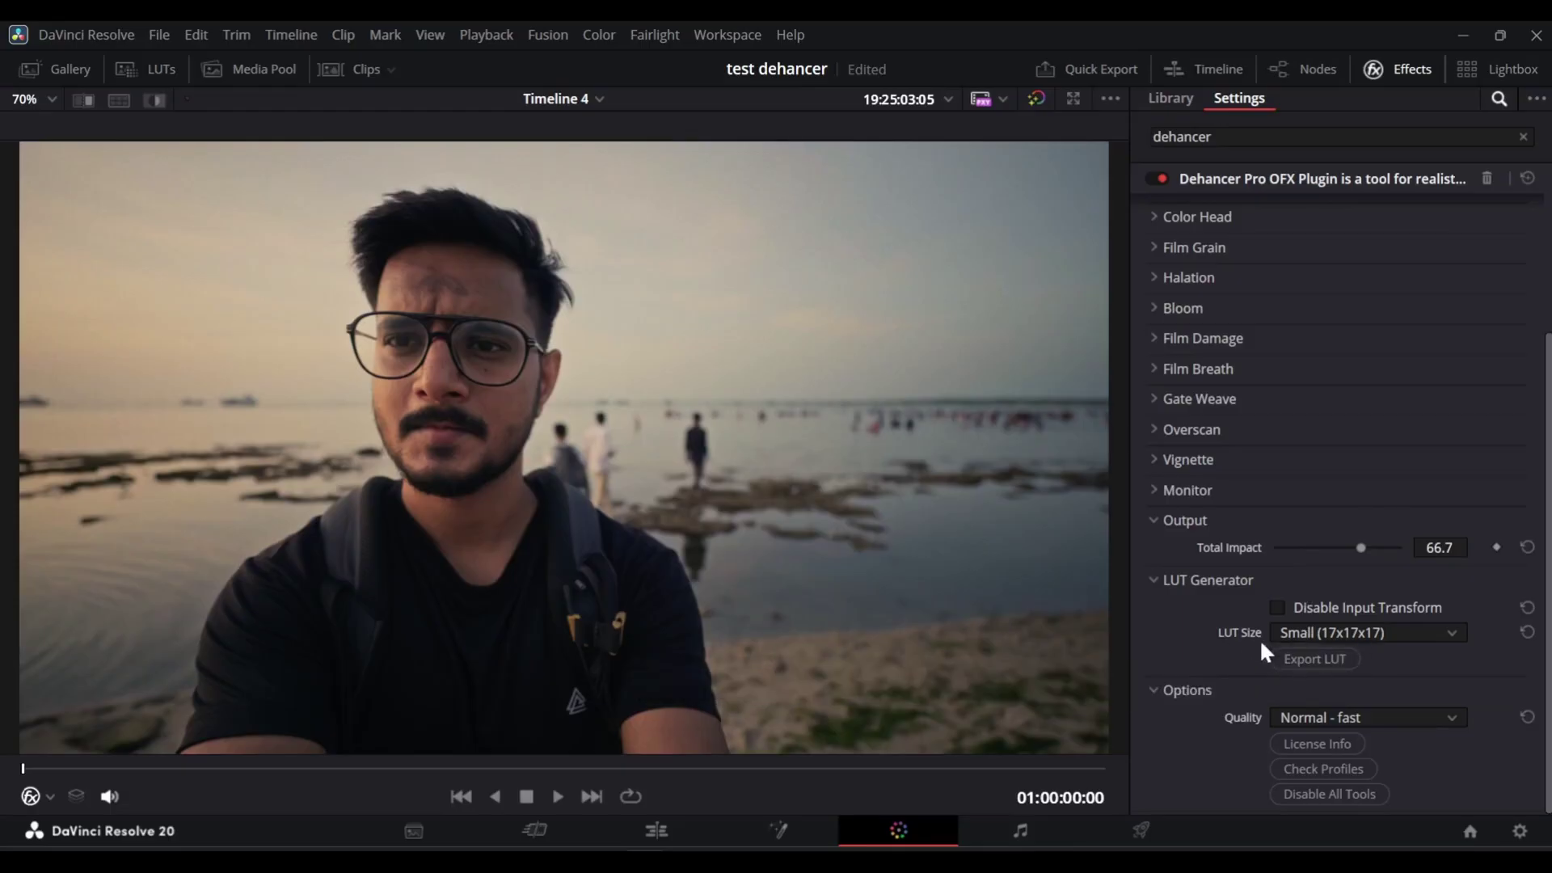
# - Try the High - slow quality option in Dehancer's options and return it to Normal - fast
pyautogui.click(1161, 582)
pyautogui.click(1159, 582)
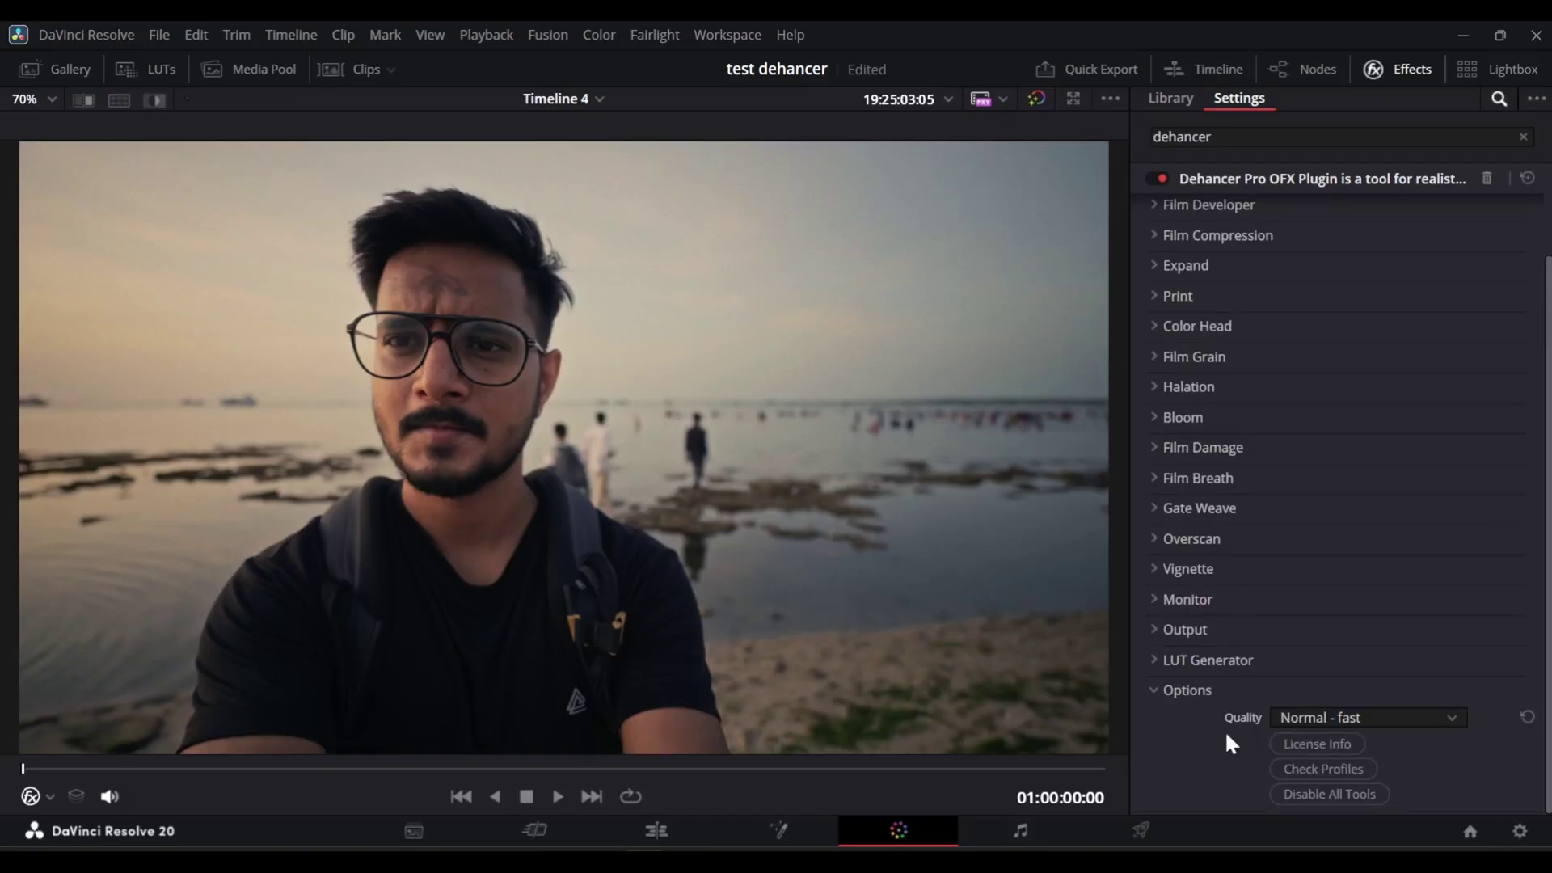
pyautogui.click(1302, 718)
pyautogui.click(1301, 717)
pyautogui.click(1301, 717)
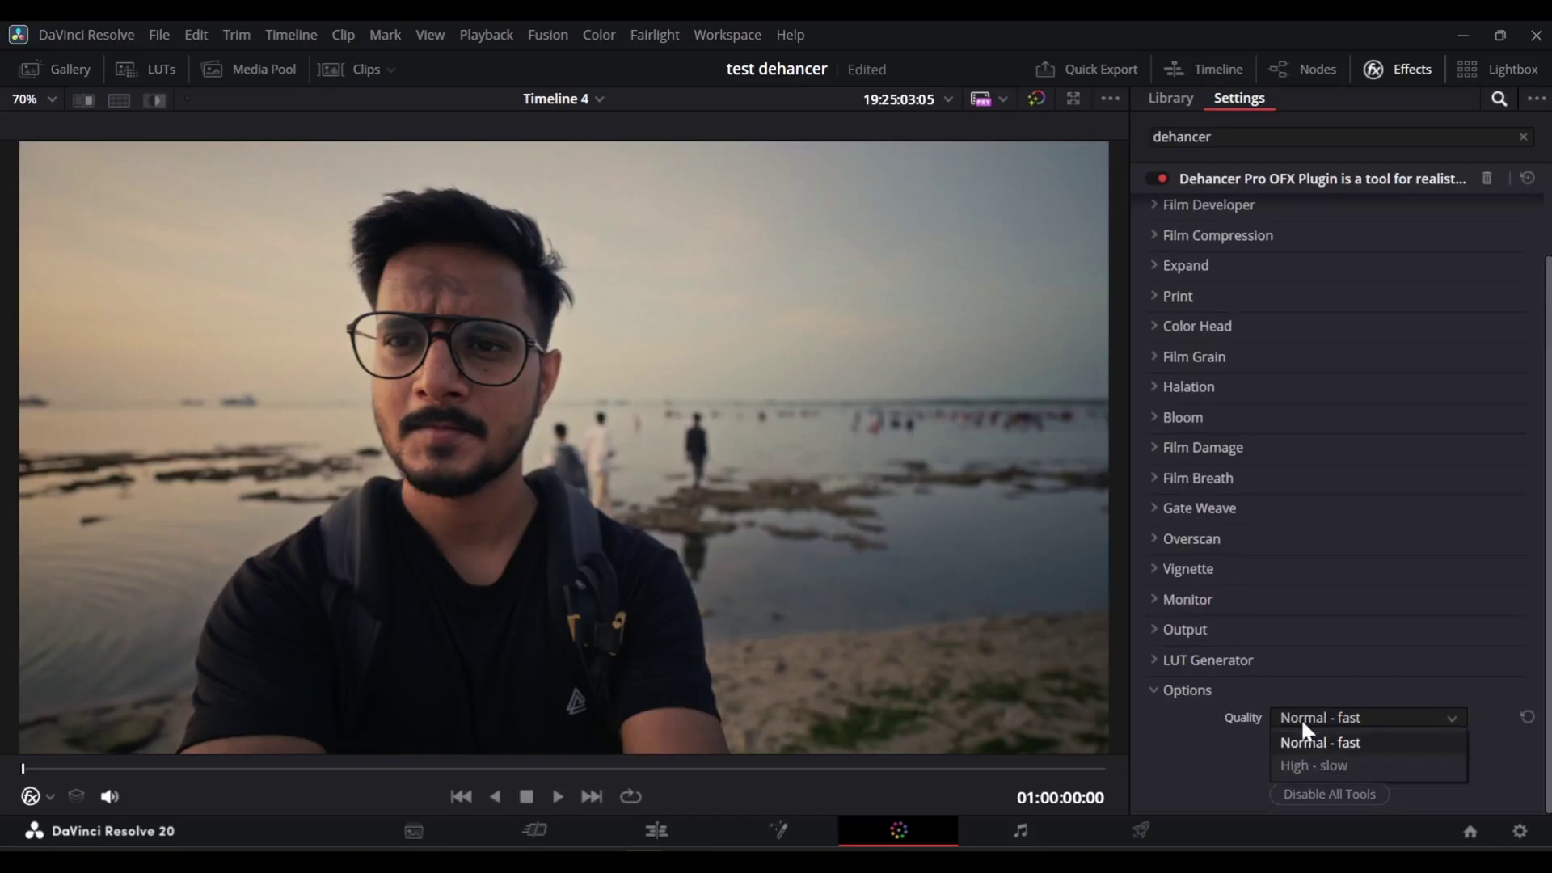
pyautogui.click(1325, 765)
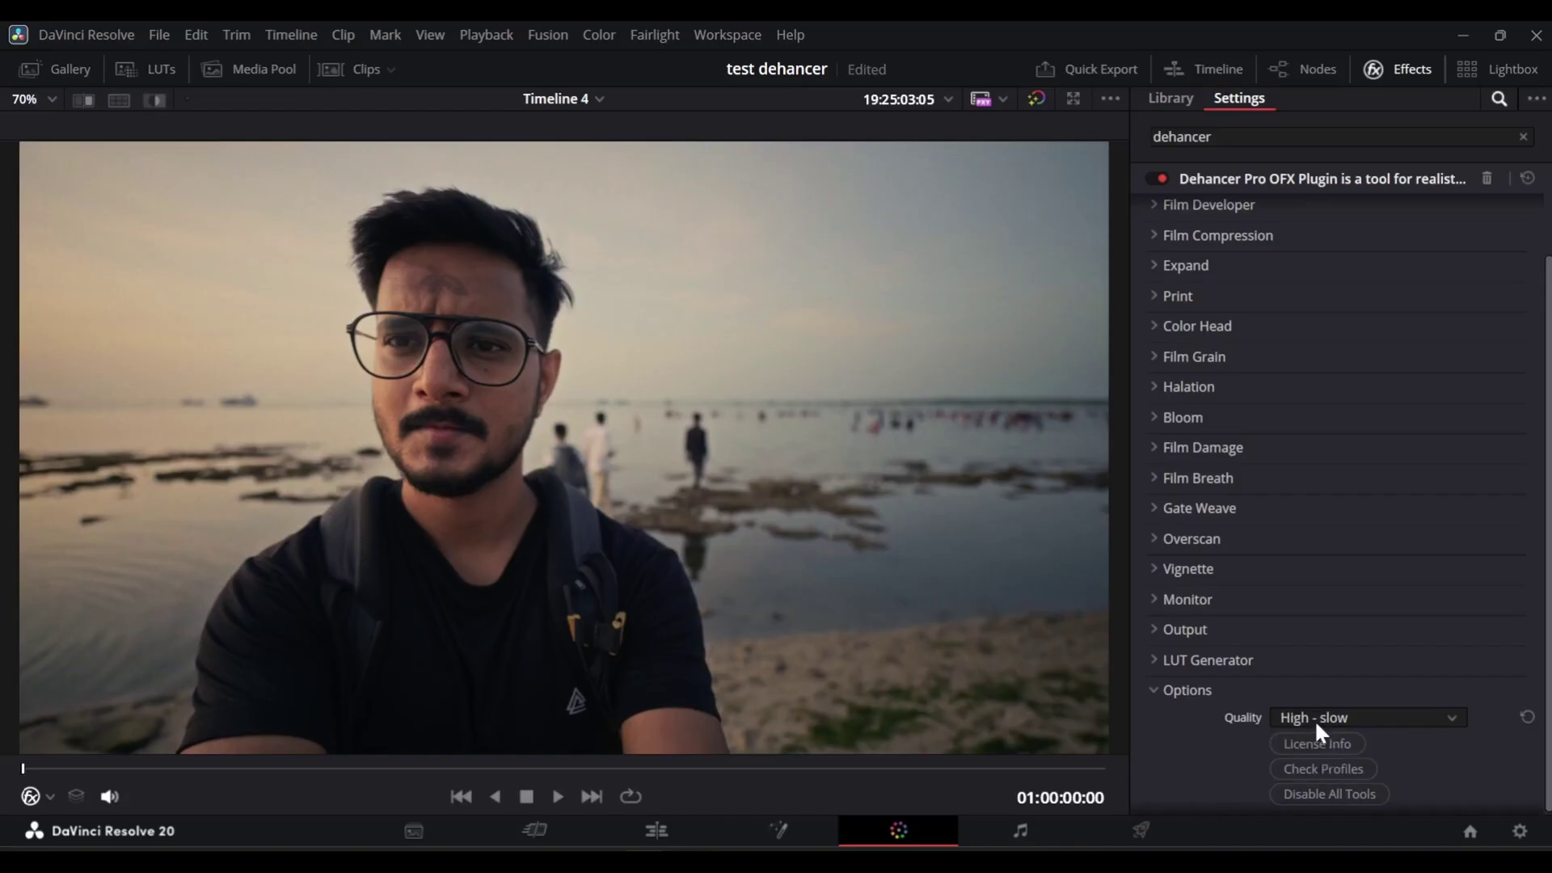
pyautogui.click(1314, 720)
pyautogui.click(1318, 742)
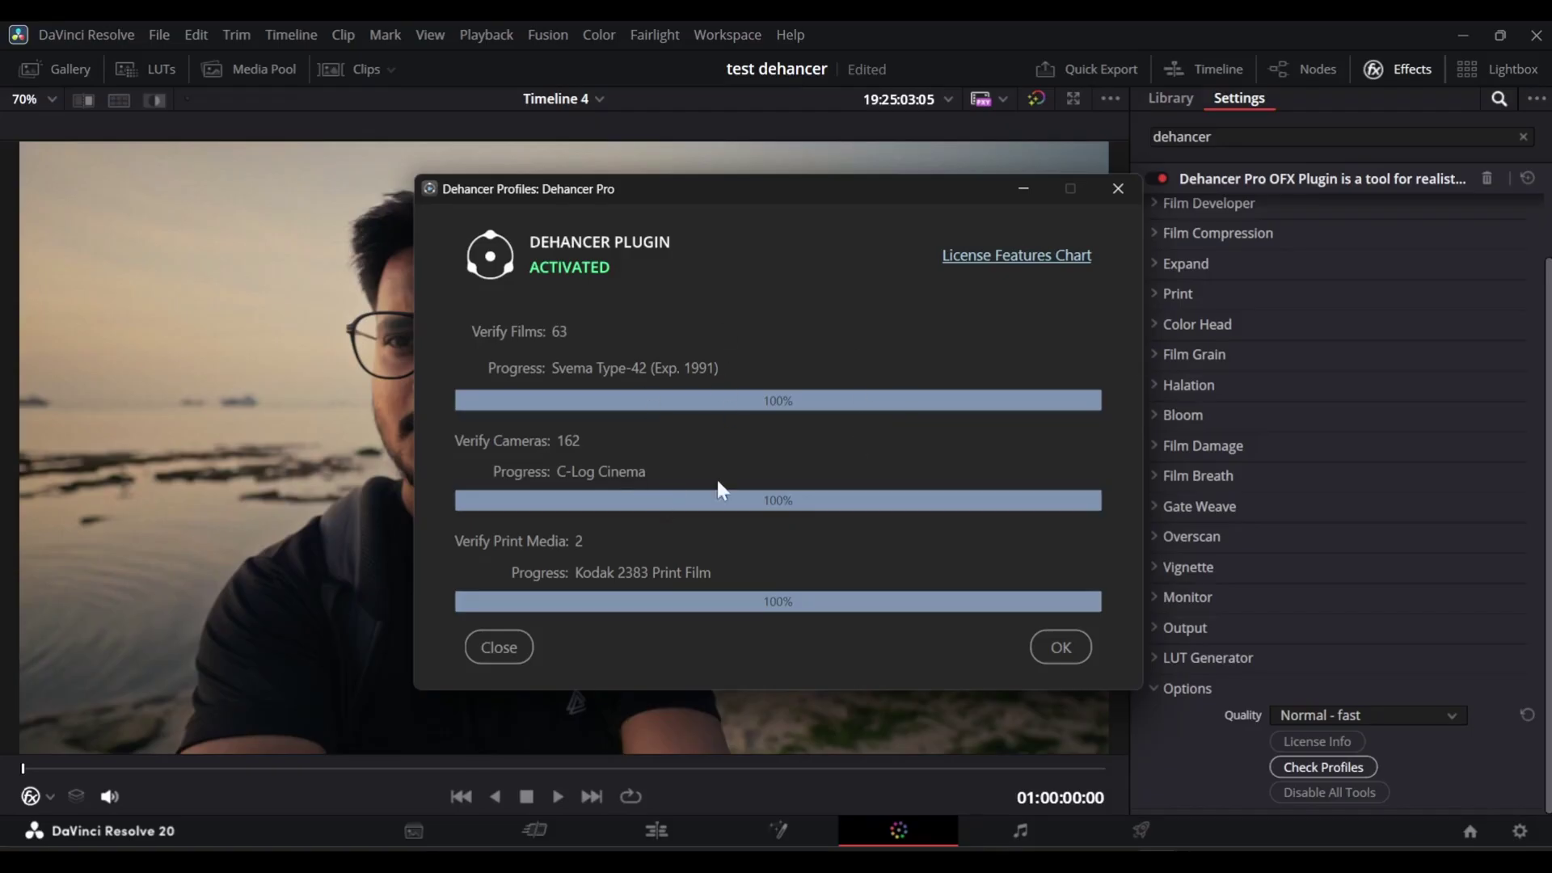
# - Close the Dehancer profile verification and review the list of effect sections
pyautogui.click(1036, 651)
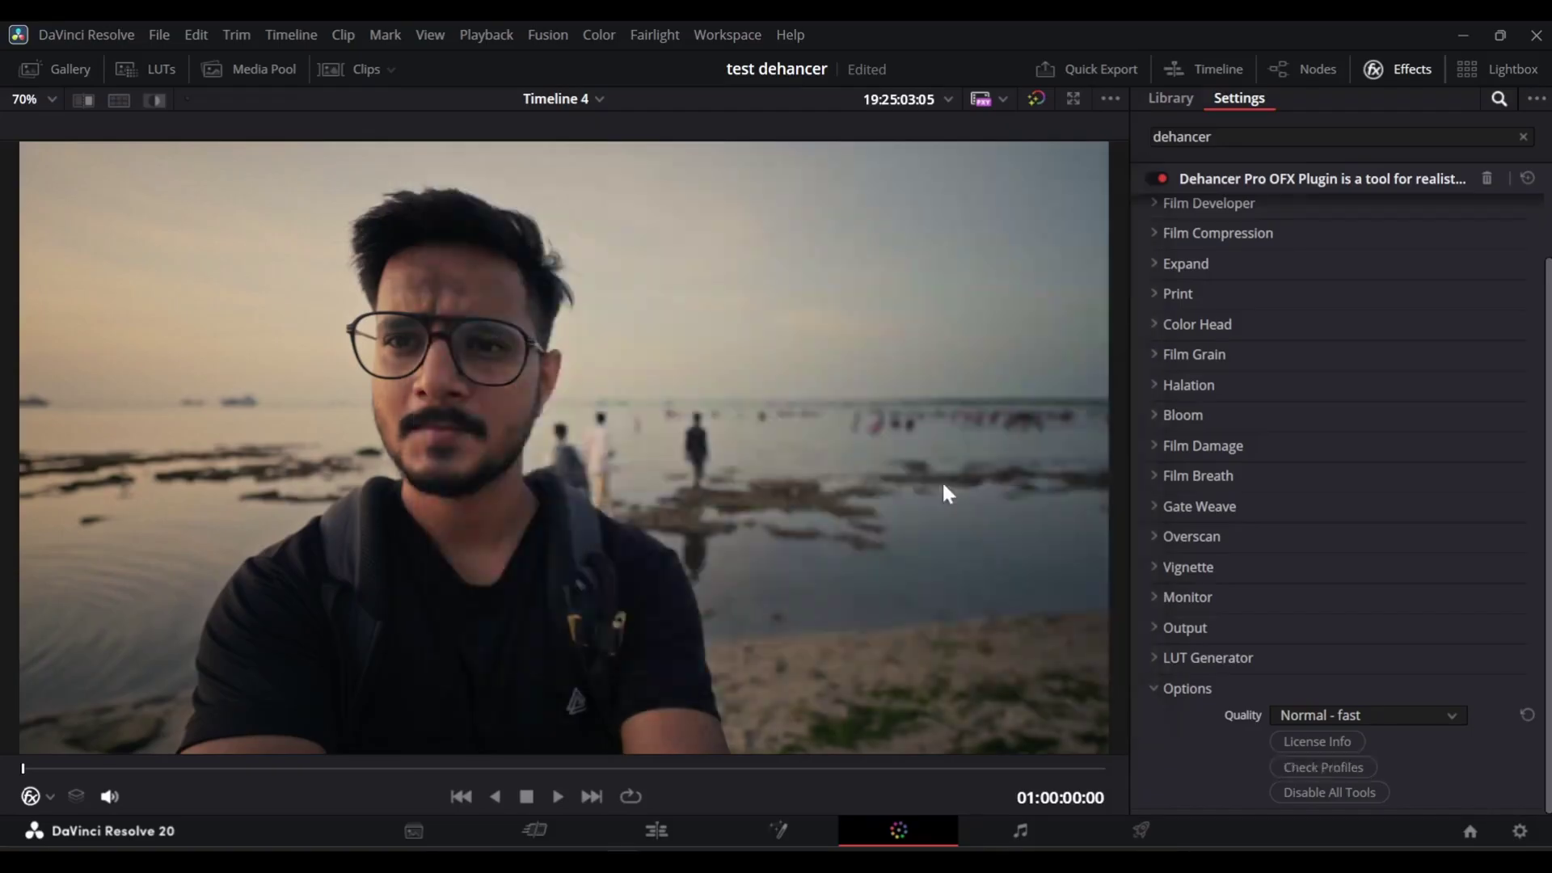
pyautogui.click(1285, 793)
pyautogui.scroll(2, 1210, 721)
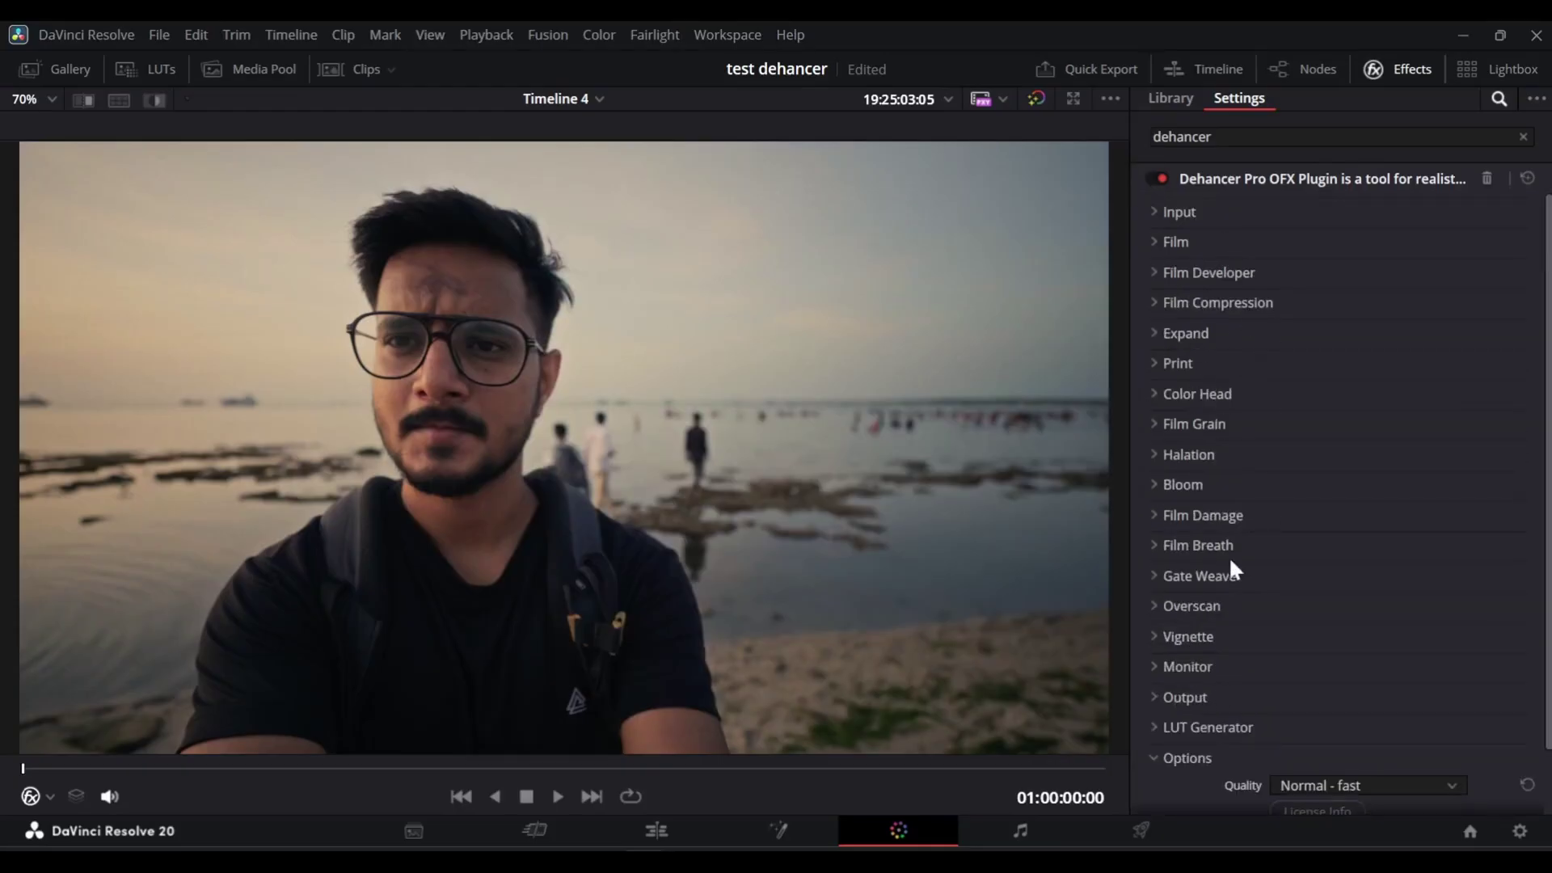
pyautogui.scroll(-2, 1240, 472)
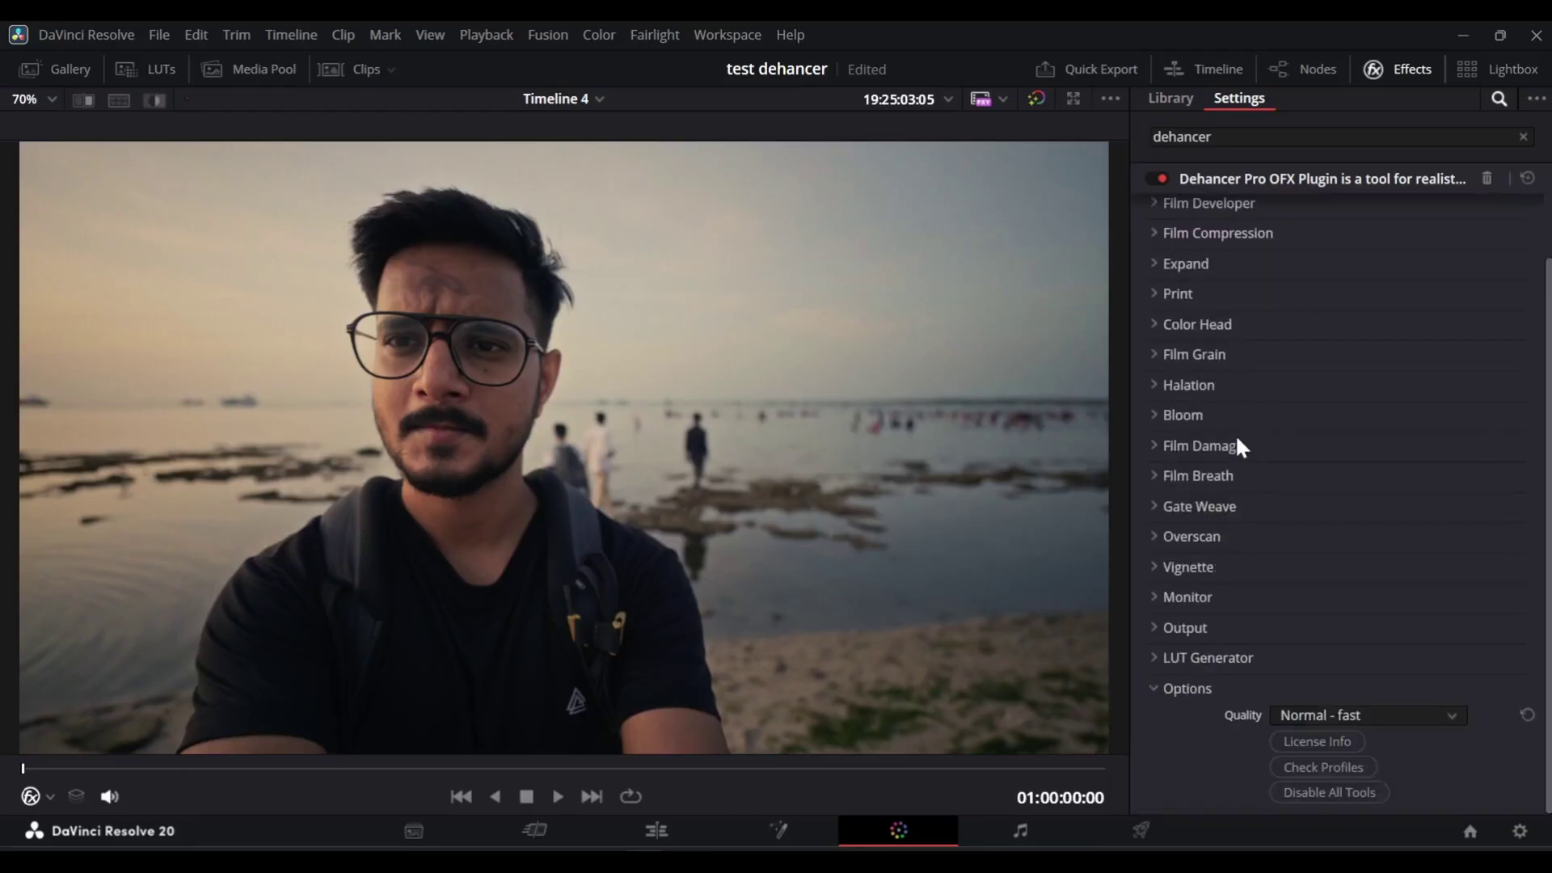
pyautogui.scroll(2, 1263, 478)
# - Bring back the full grading layout and raise the Basic node's master Gain to 1.07
pyautogui.hotkey('alt', 'f')
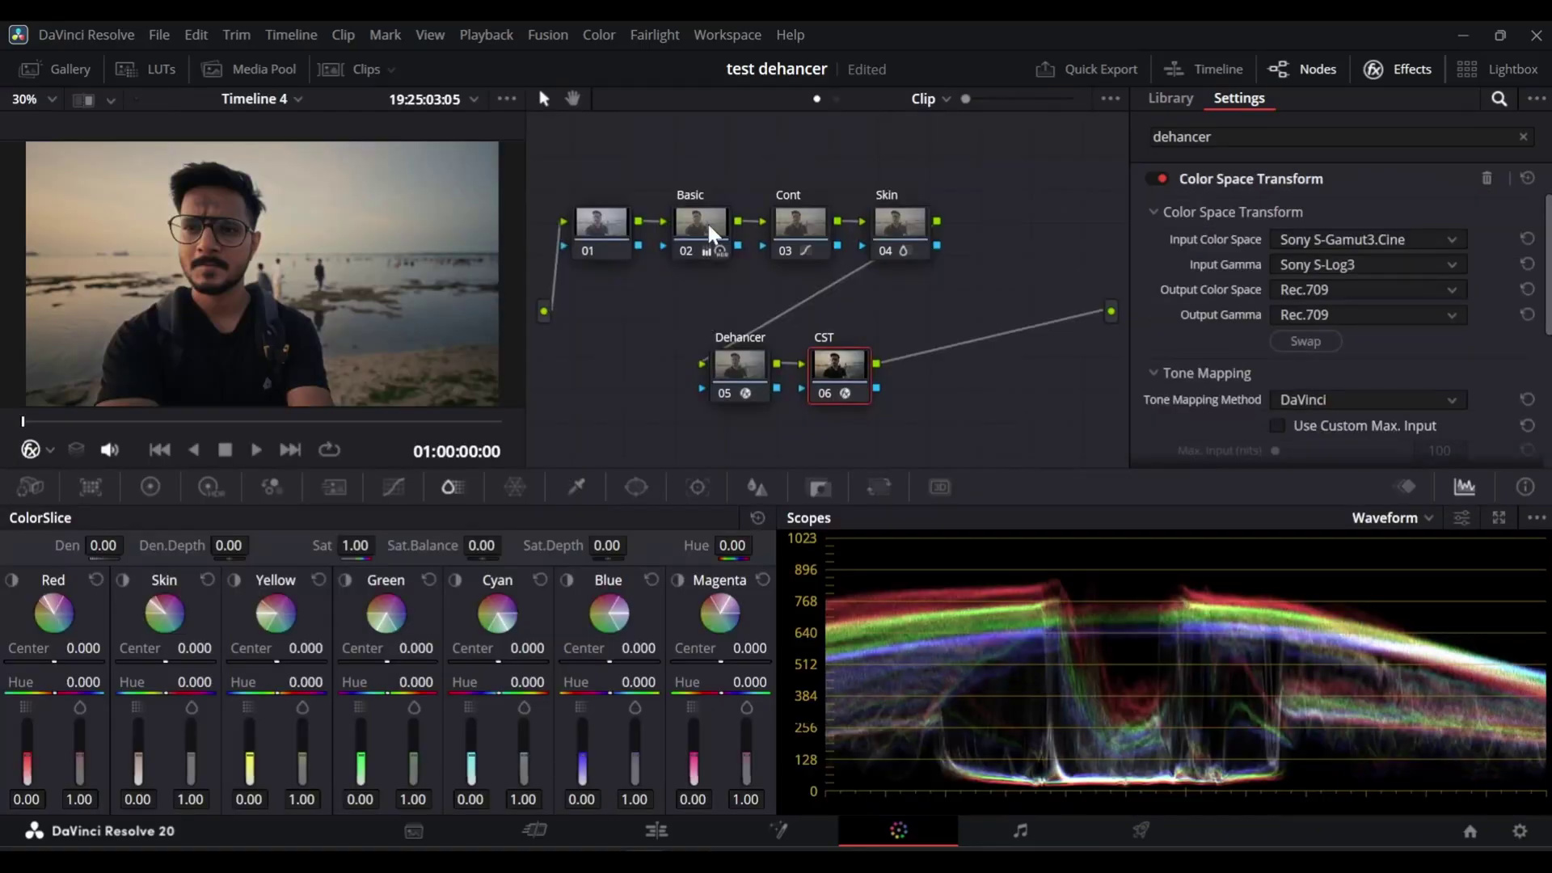
pyautogui.click(150, 489)
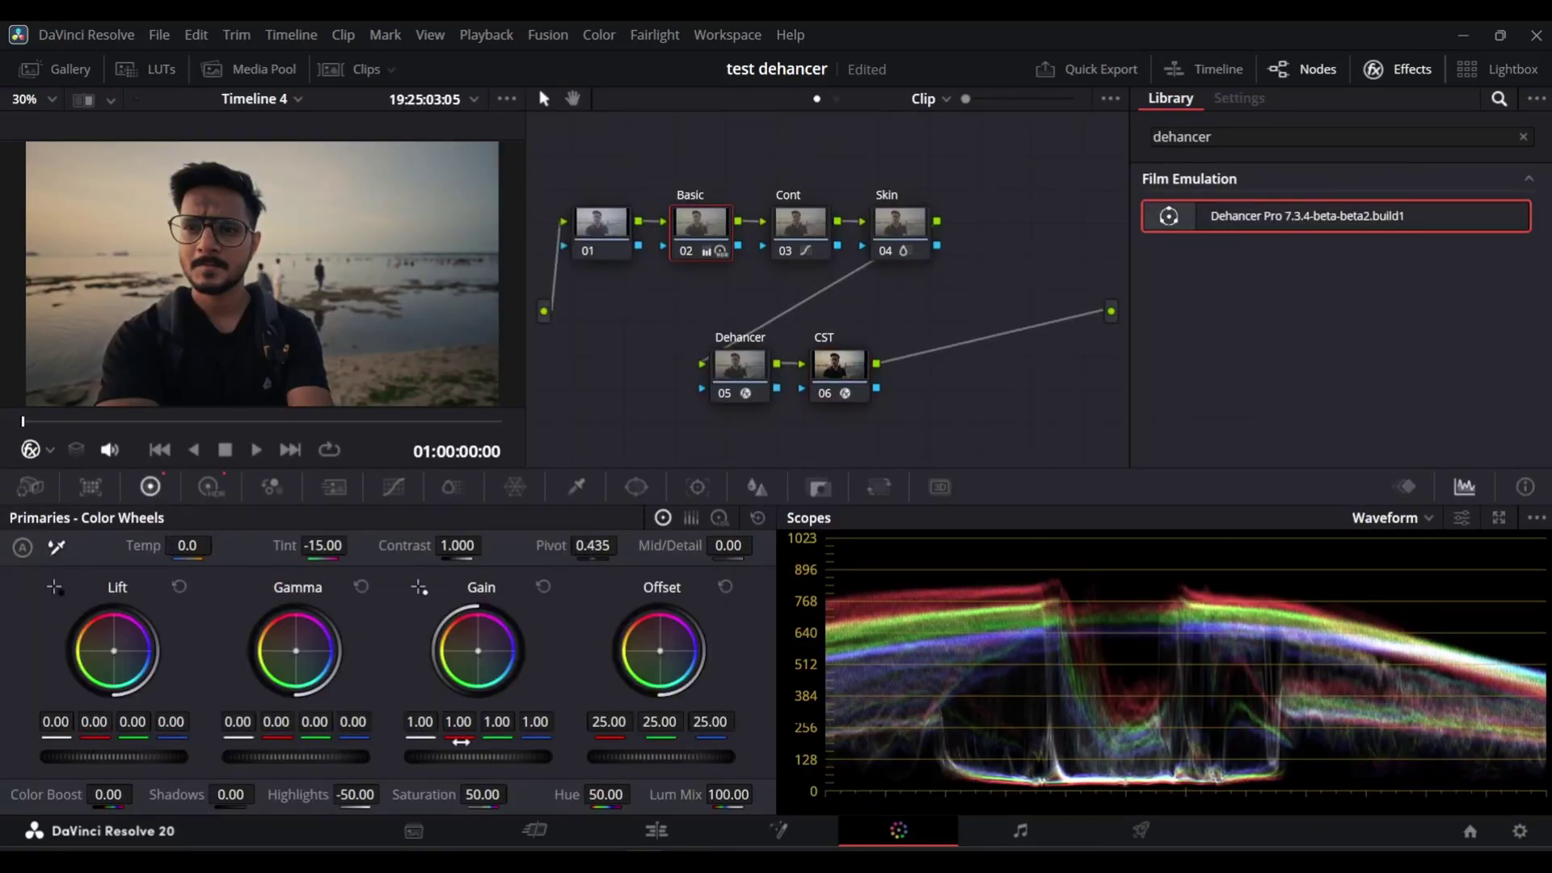
pyautogui.moveTo(435, 756); pyautogui.dragTo(444, 756)
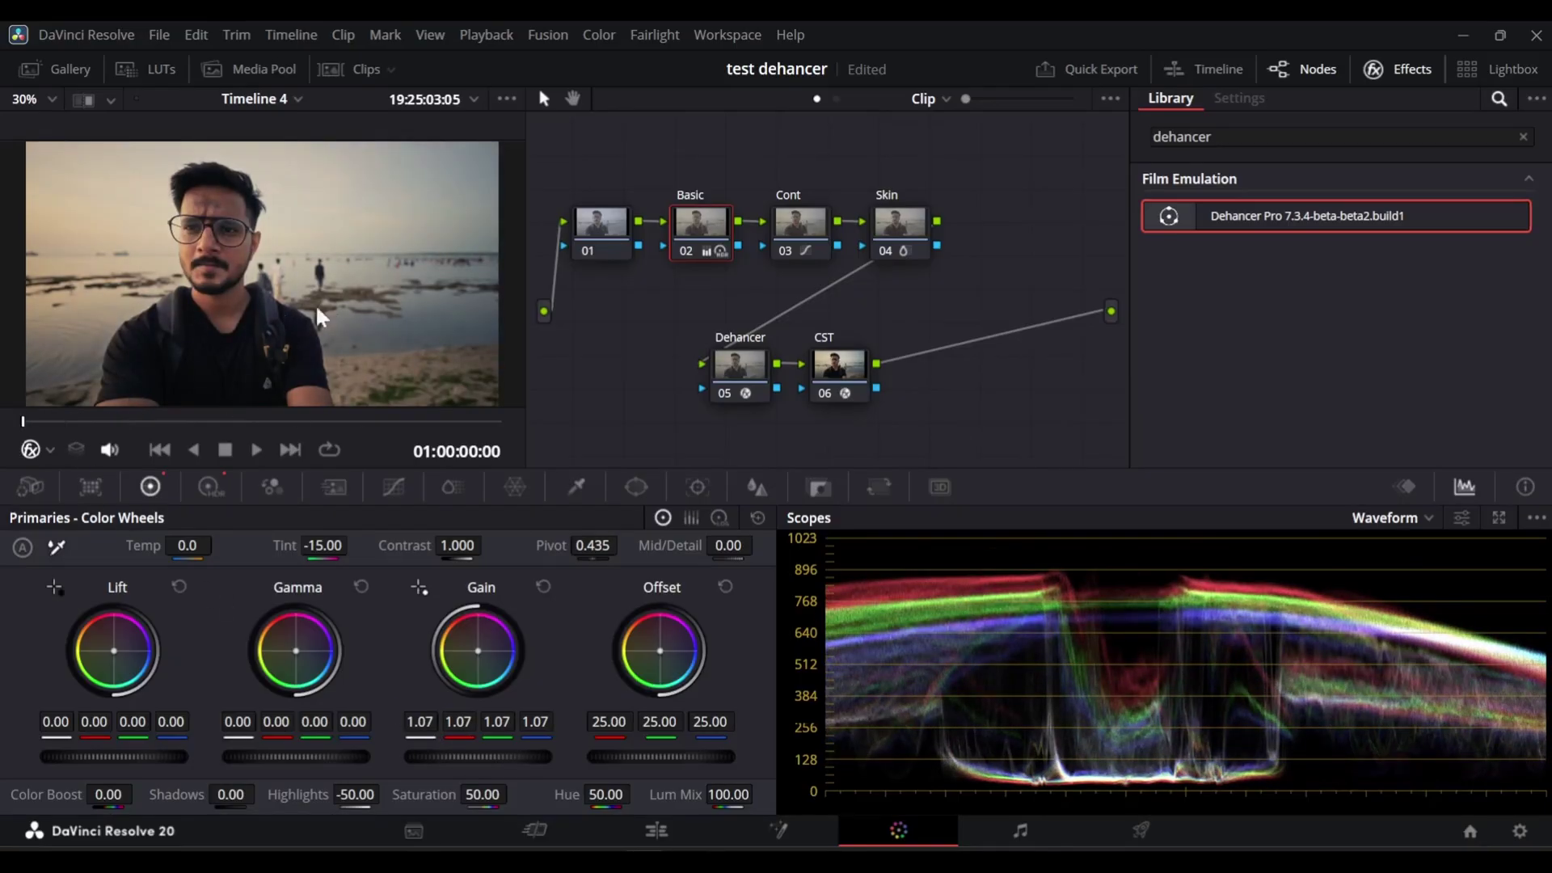
pyautogui.click(812, 335)
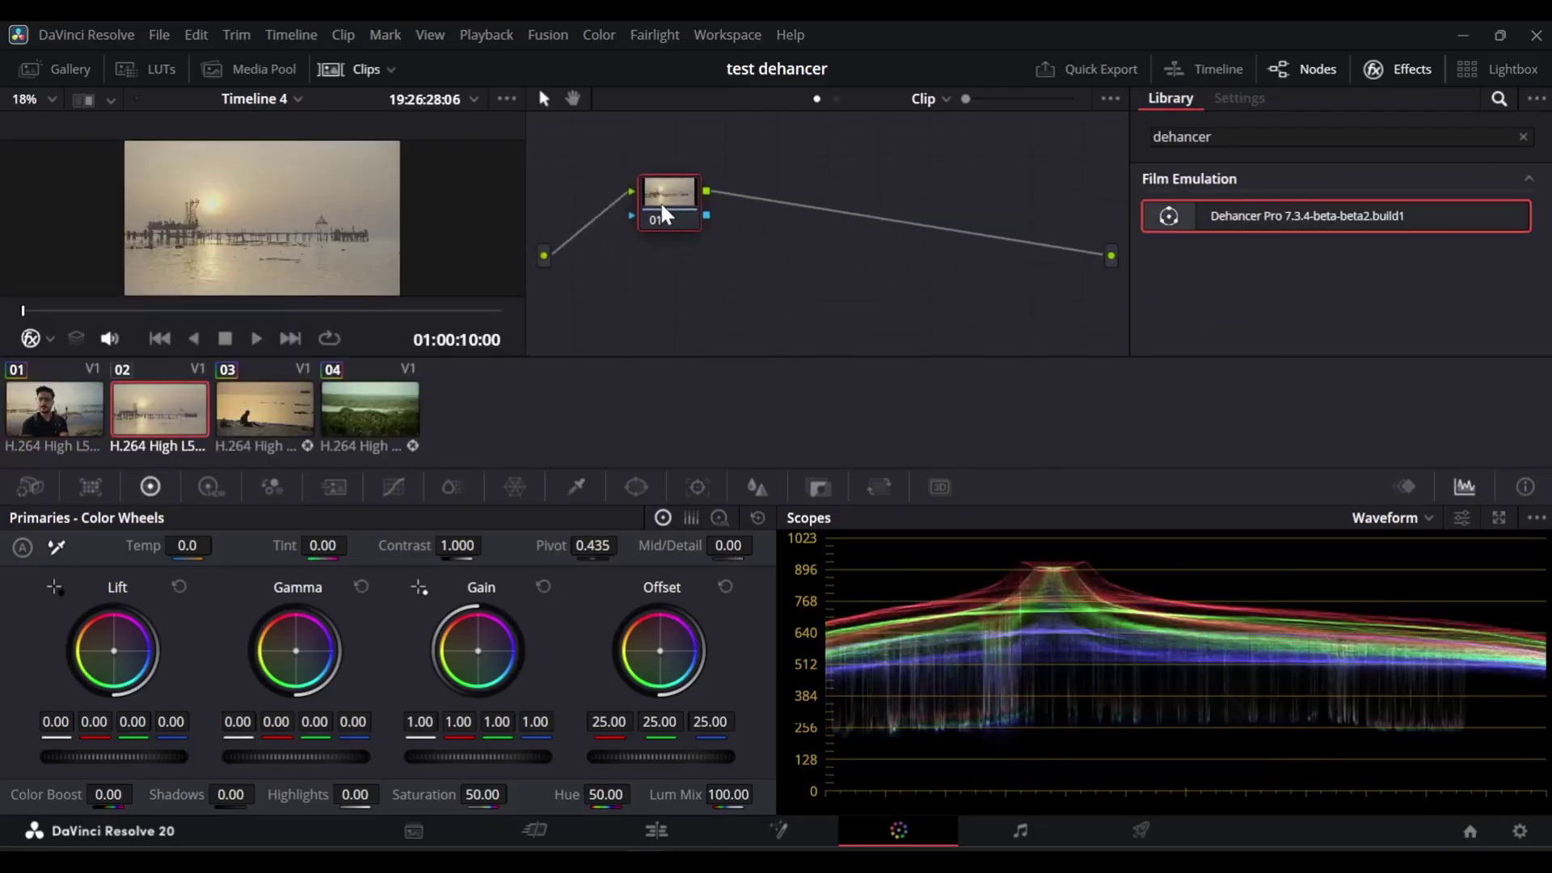
# - Apply the grade of clip 01 to clip 02 and reposition the copied nodes in the node graph
pyautogui.click(1403, 69)
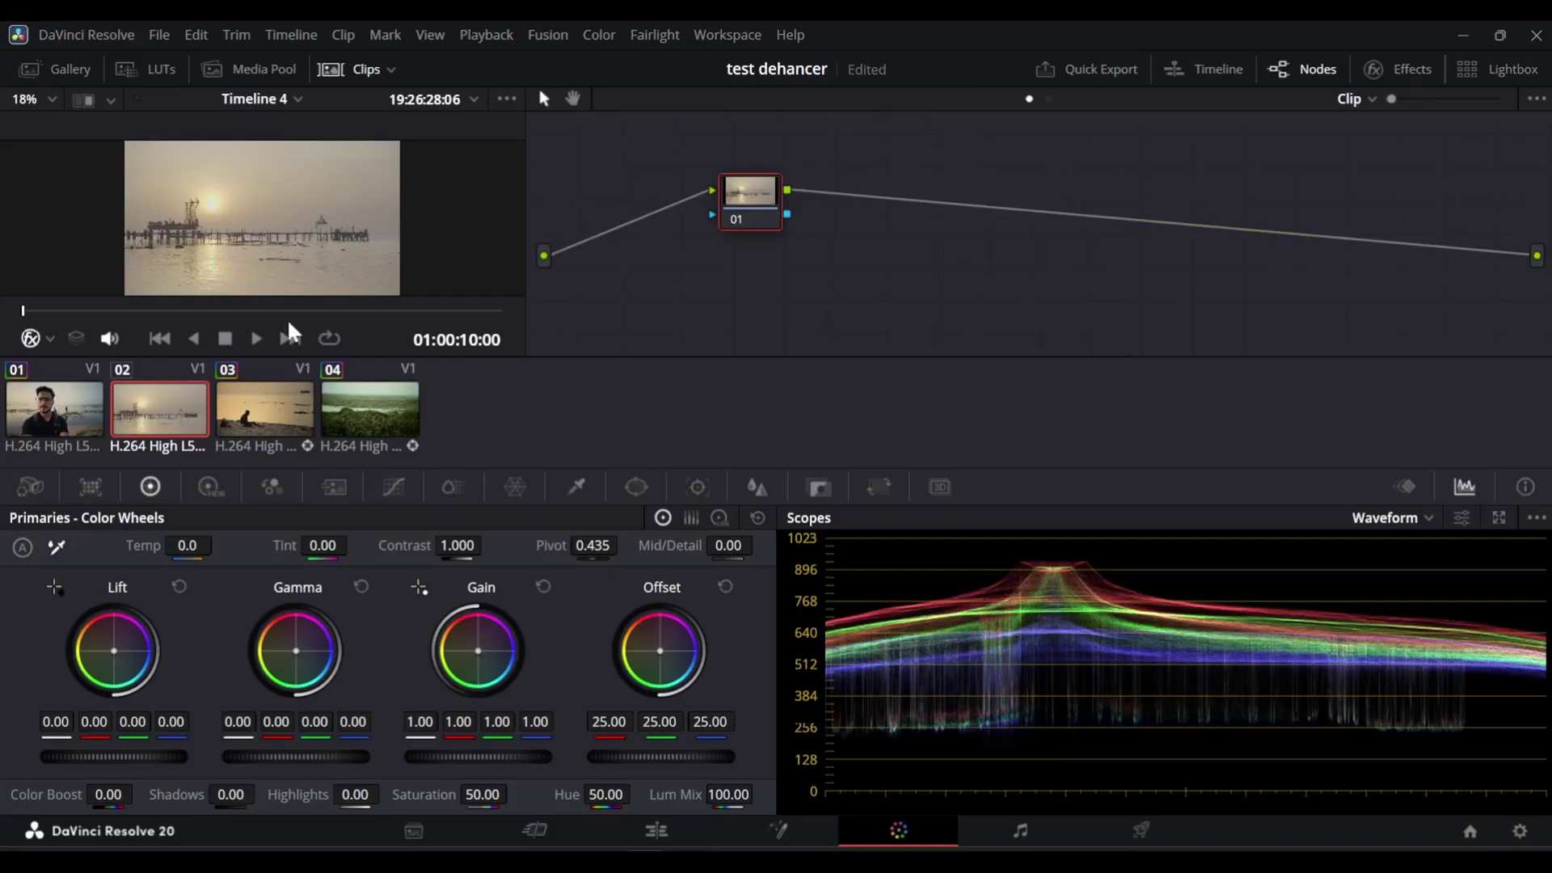
pyautogui.rightClick(41, 423)
pyautogui.click(738, 210)
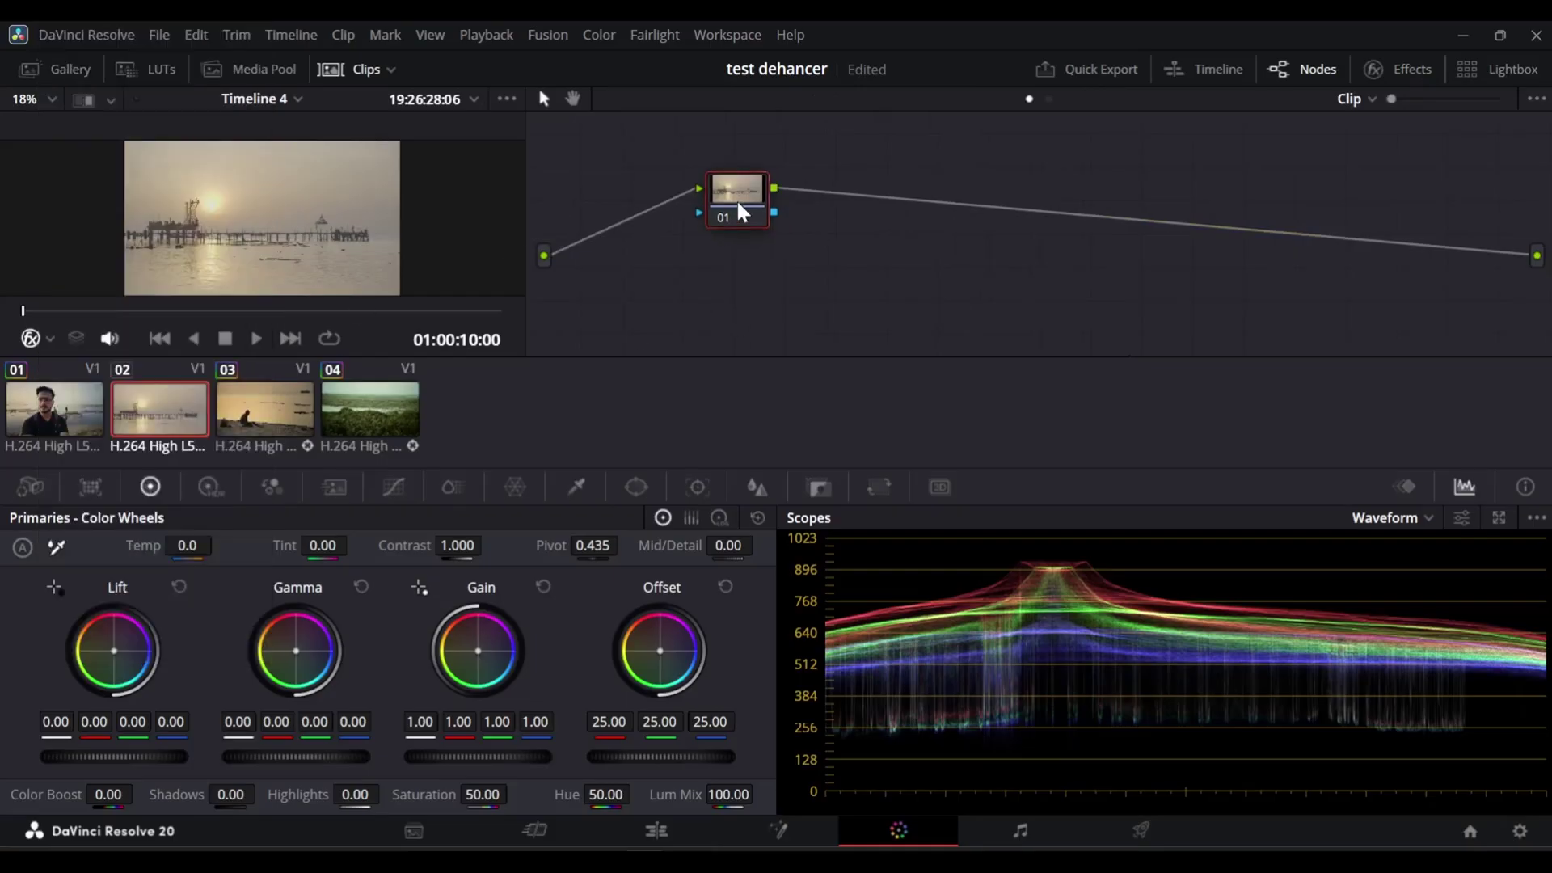
pyautogui.moveTo(738, 209); pyautogui.dragTo(719, 205)
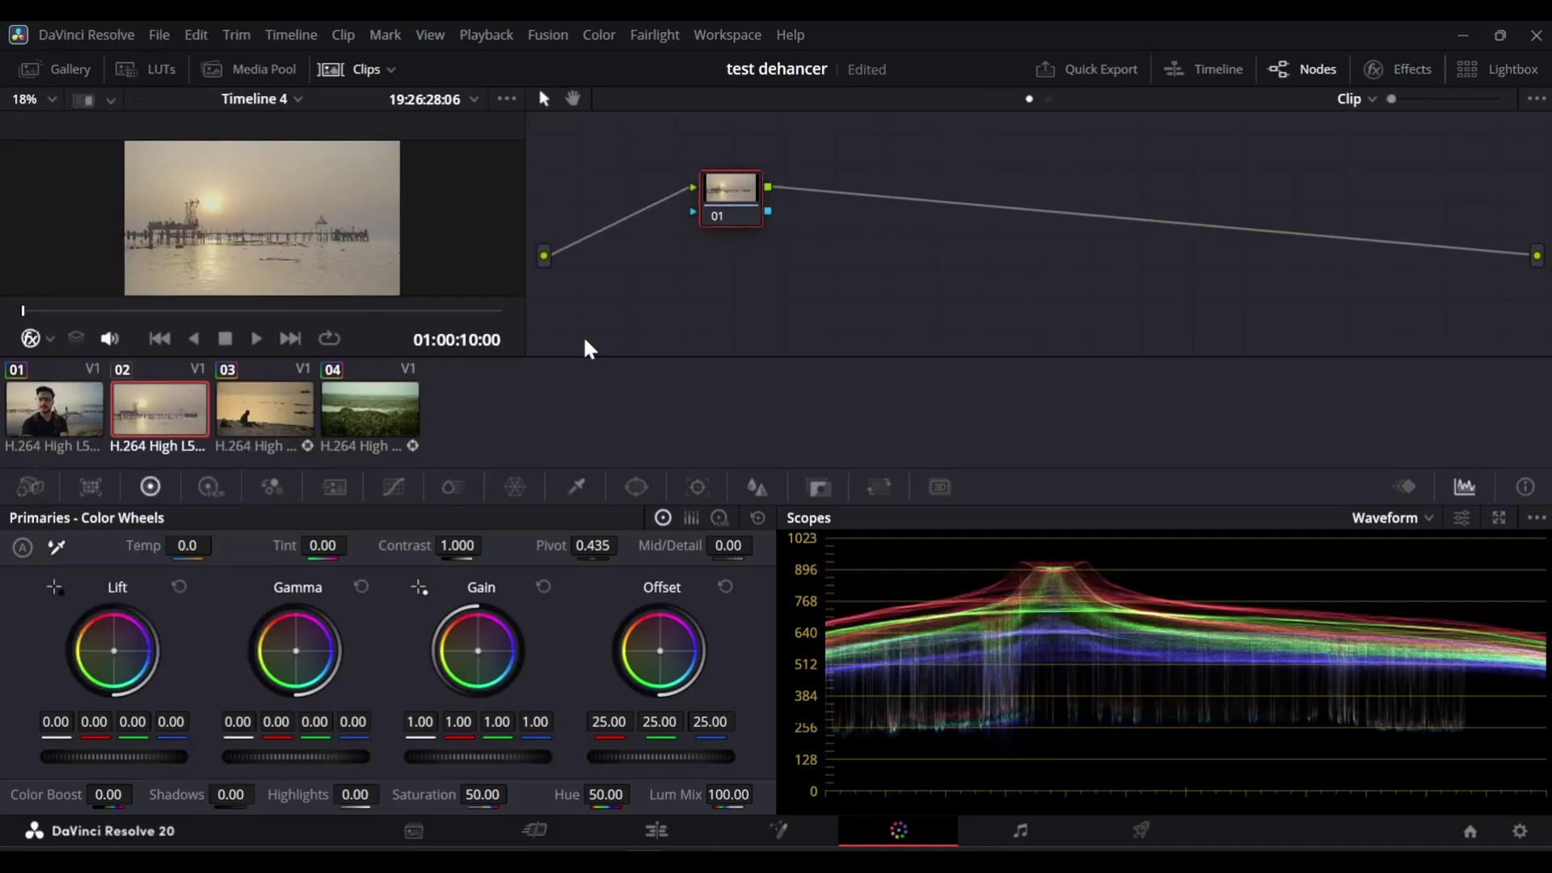
pyautogui.rightClick(72, 415)
pyautogui.click(184, 370)
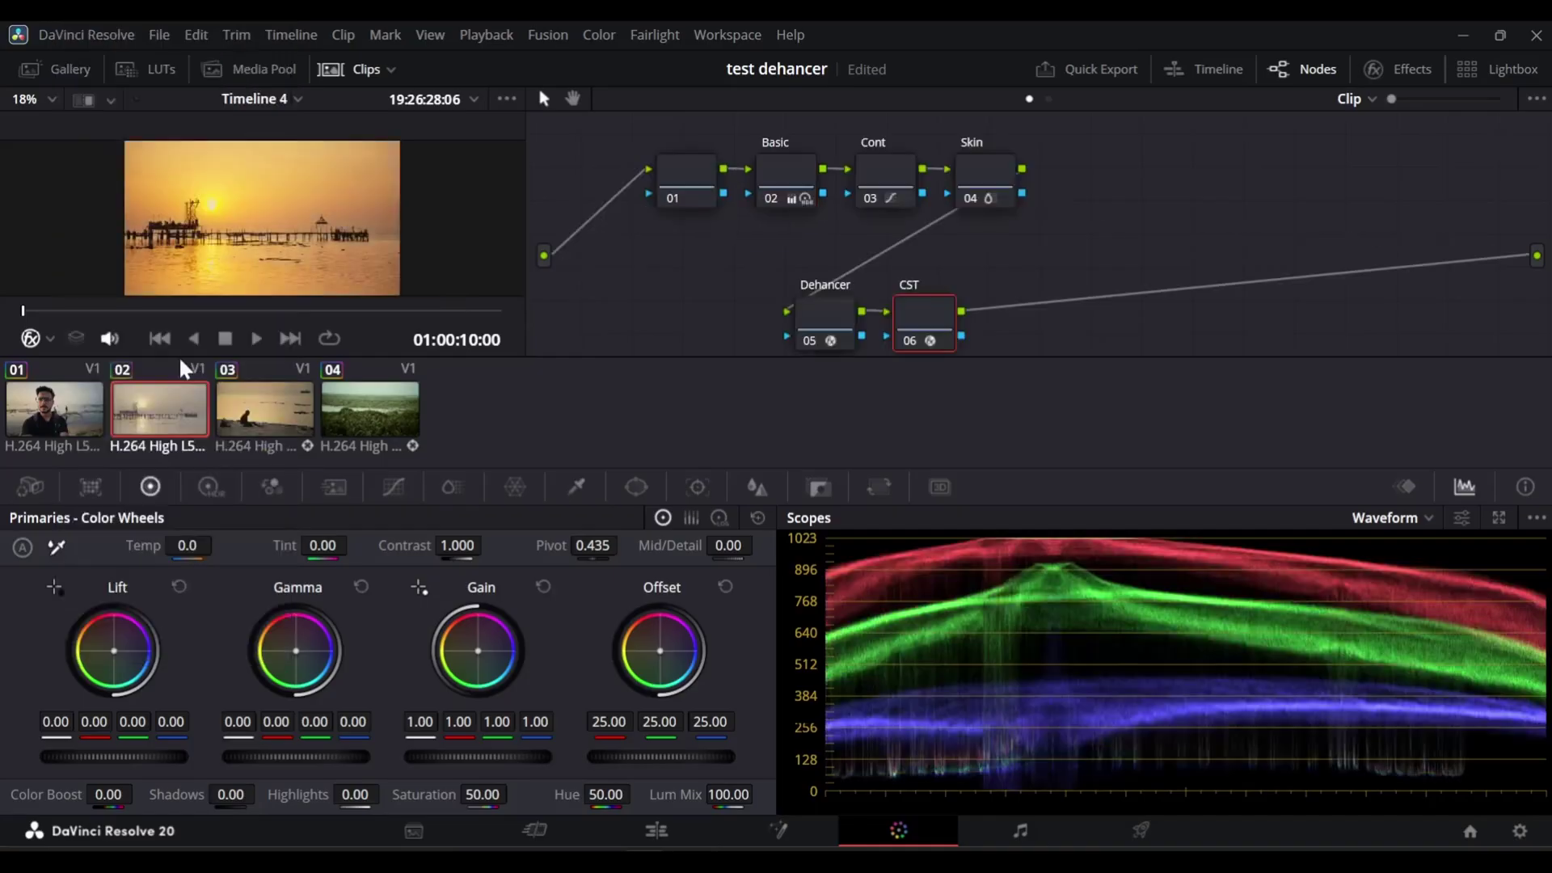
pyautogui.moveTo(953, 339); pyautogui.dragTo(921, 320)
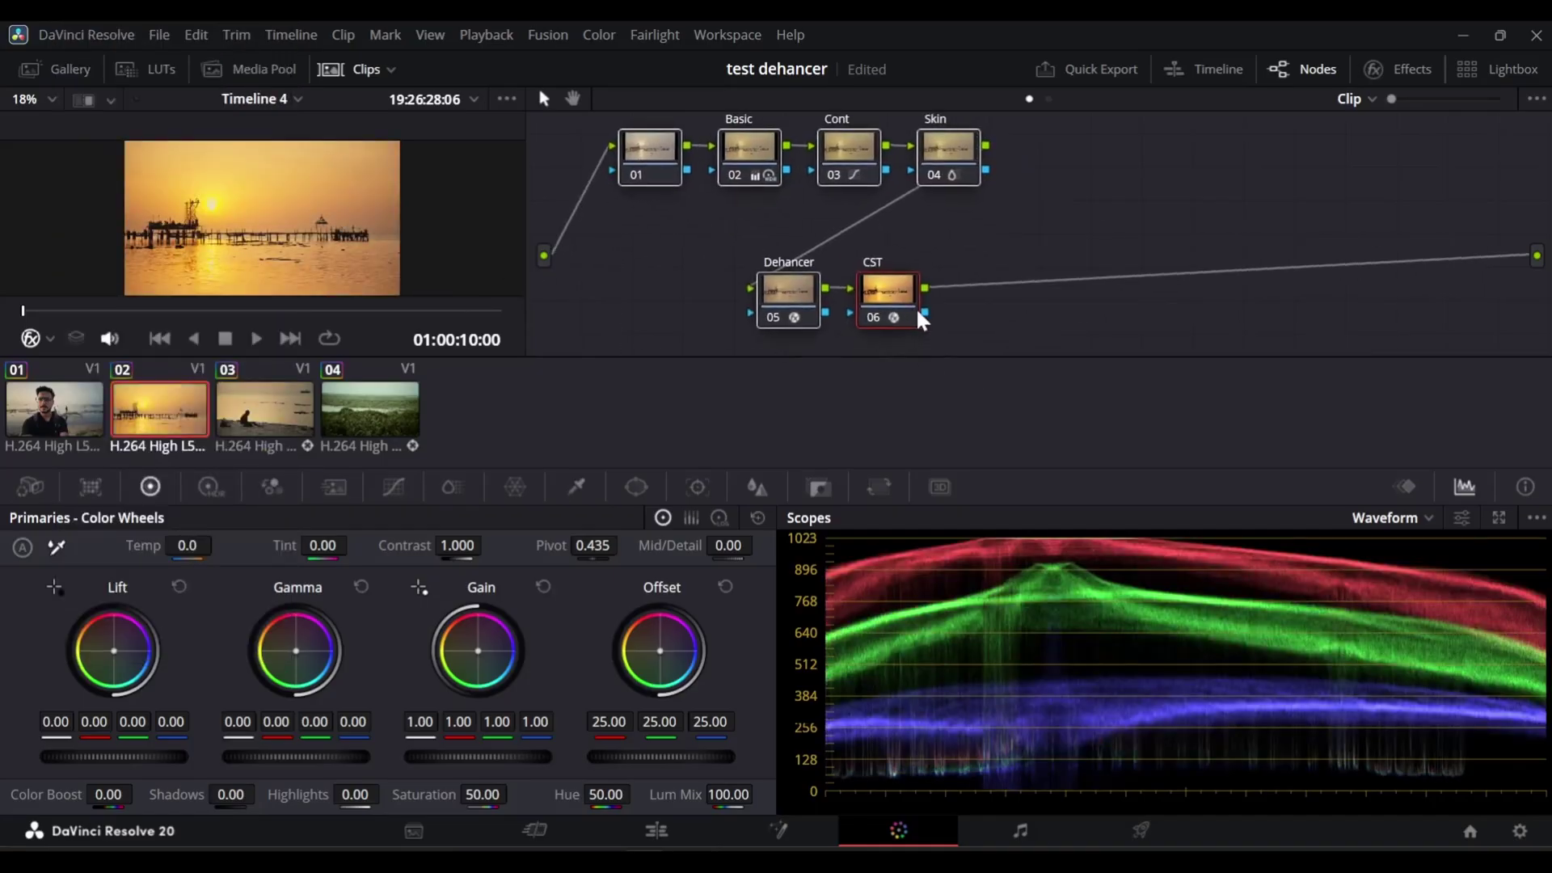
pyautogui.click(363, 69)
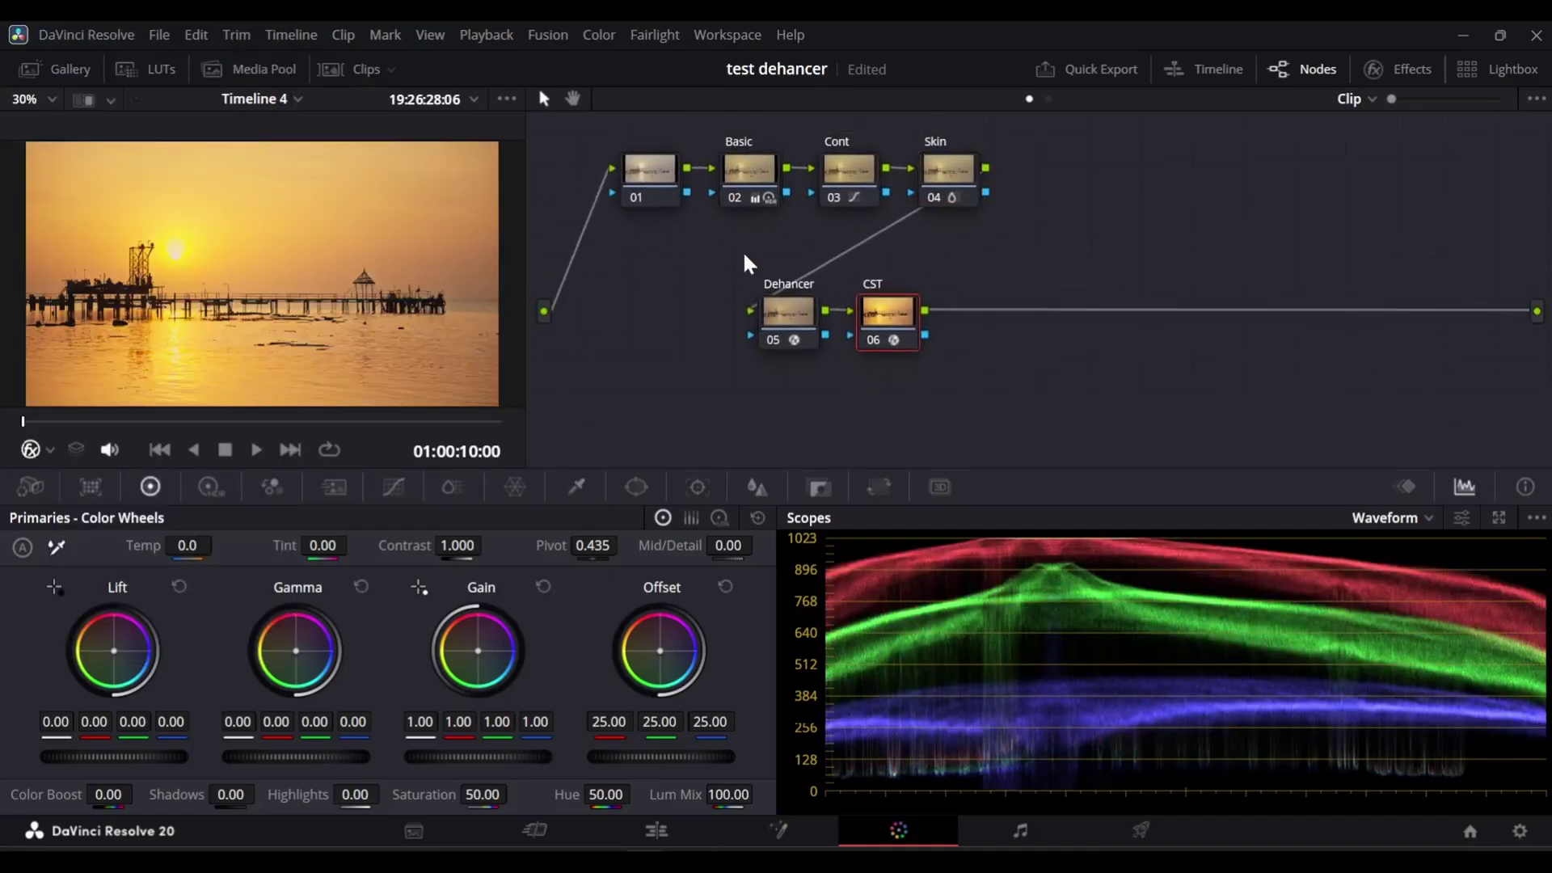
# - Compare clip 02 with the Cont node off and on, and disable the Skin node
pyautogui.click(841, 175)
pyautogui.click(836, 198)
pyautogui.click(926, 195)
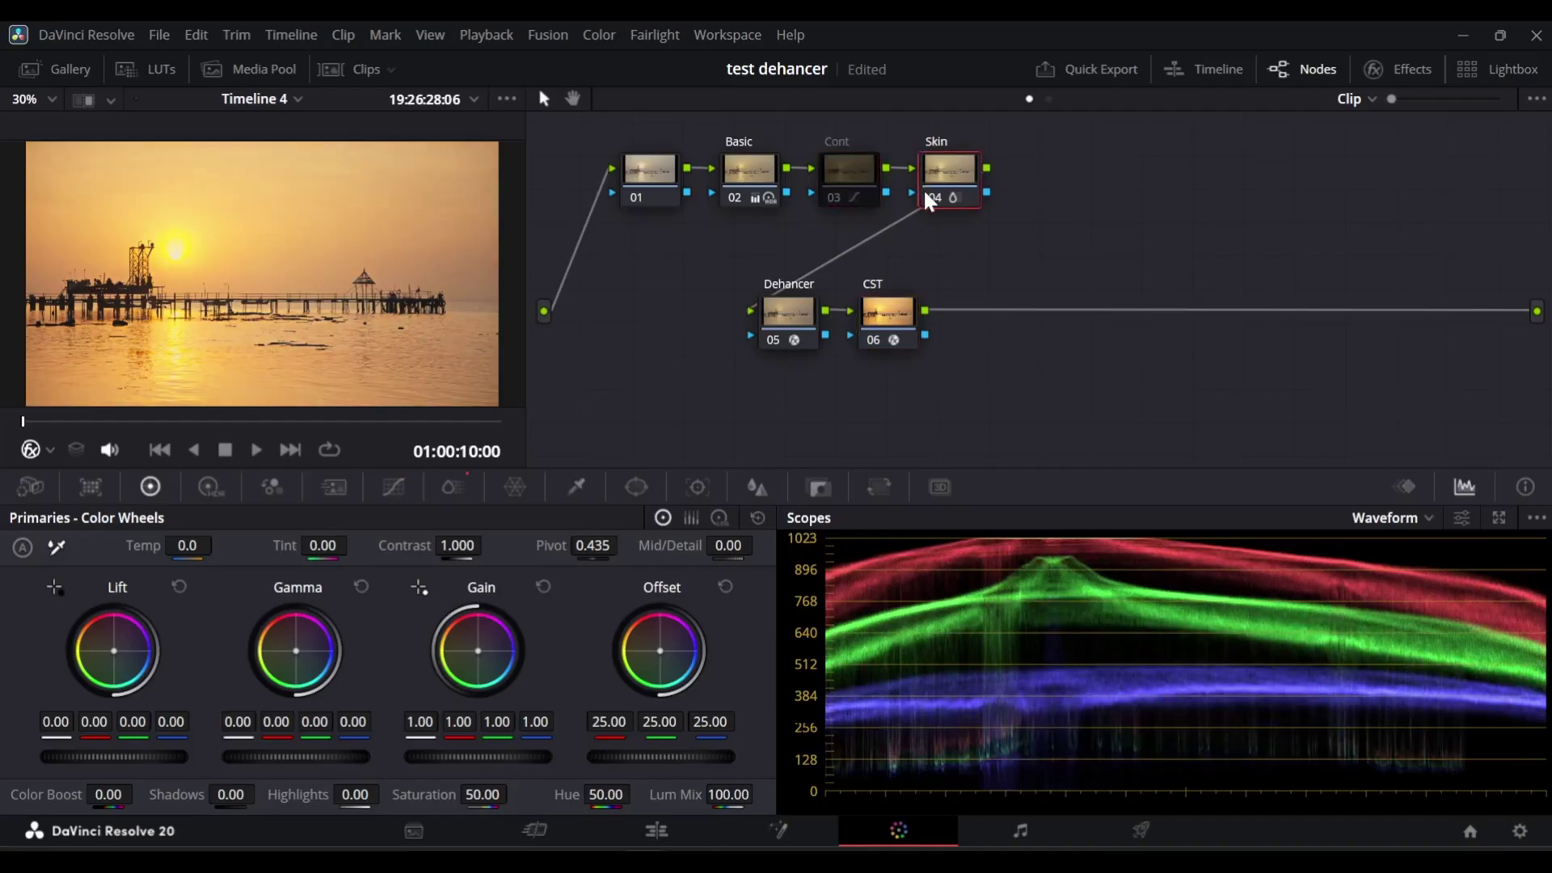
pyautogui.click(935, 197)
pyautogui.click(835, 202)
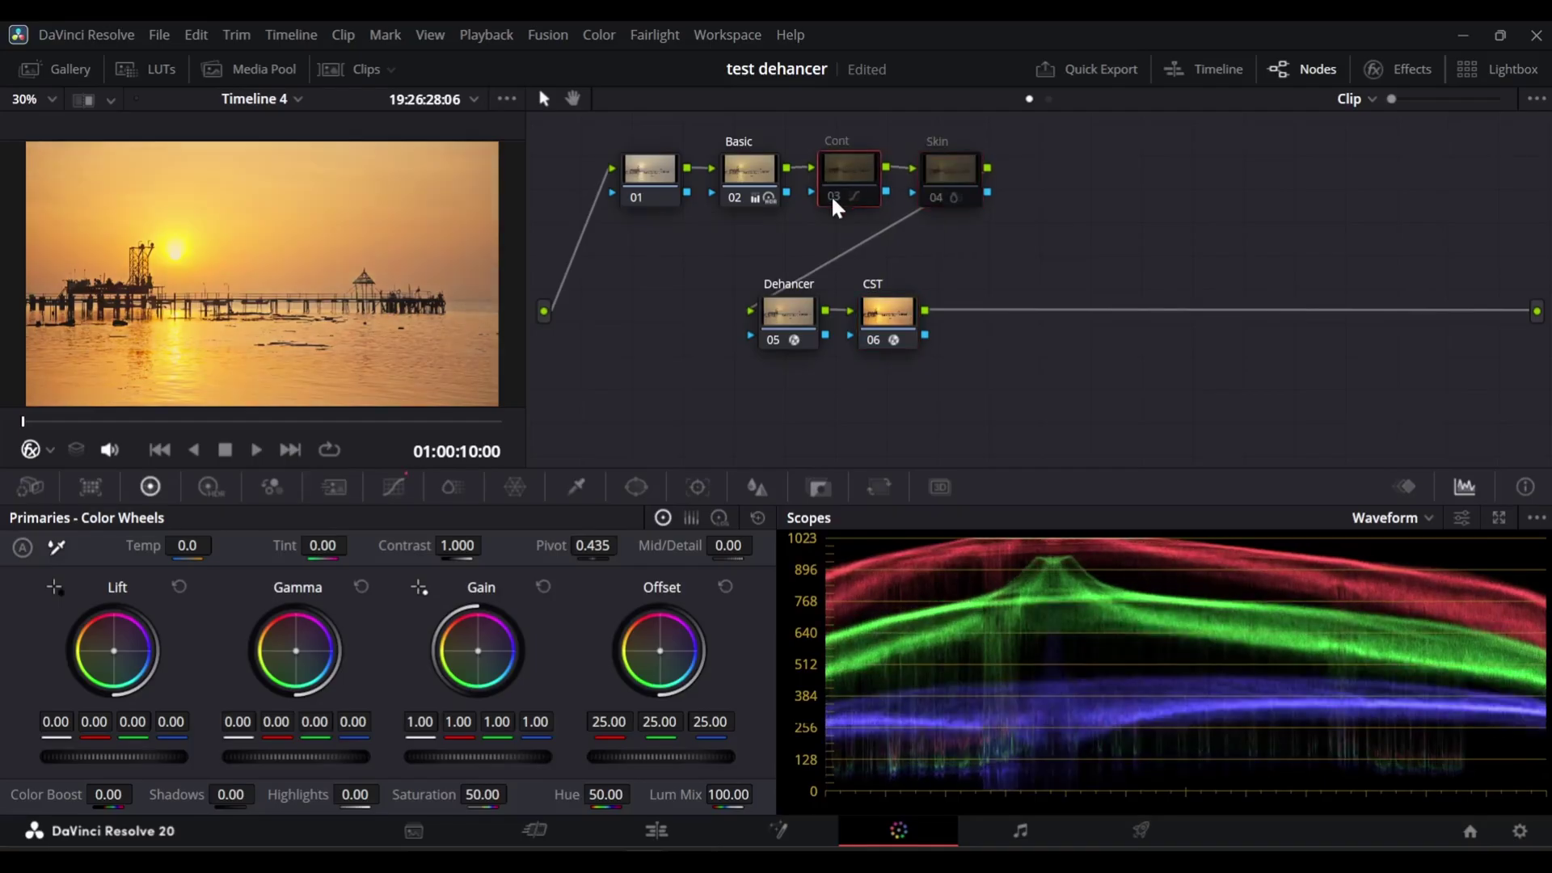
pyautogui.click(833, 196)
pyautogui.click(759, 180)
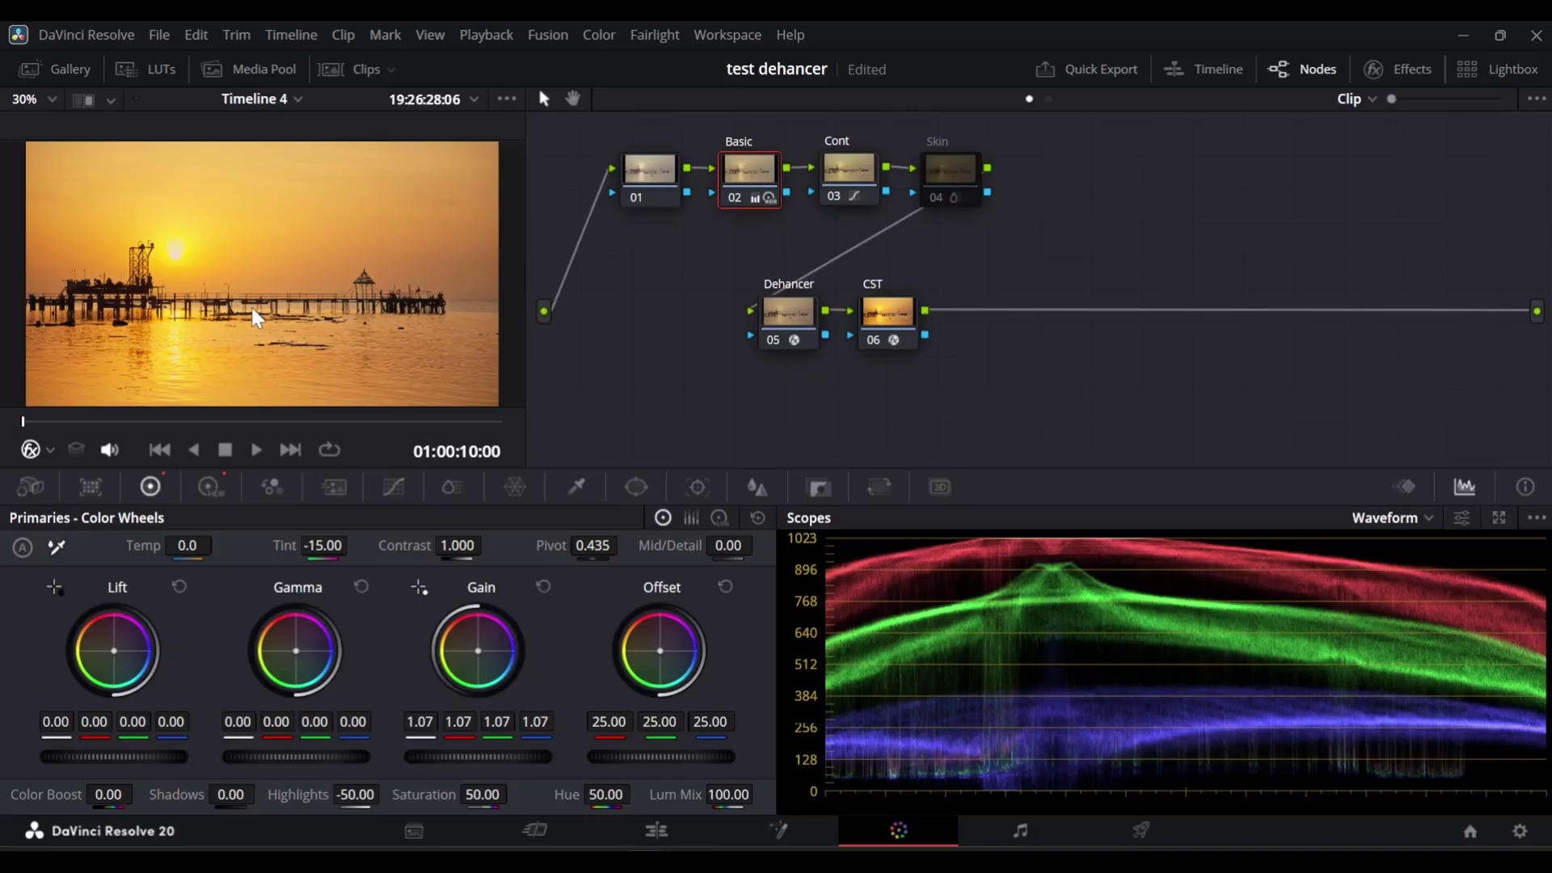
# - Widen the viewer and show clips 01 and 02 side by side in a Selected Clips split screen
pyautogui.click(313, 71)
pyautogui.click(81, 420)
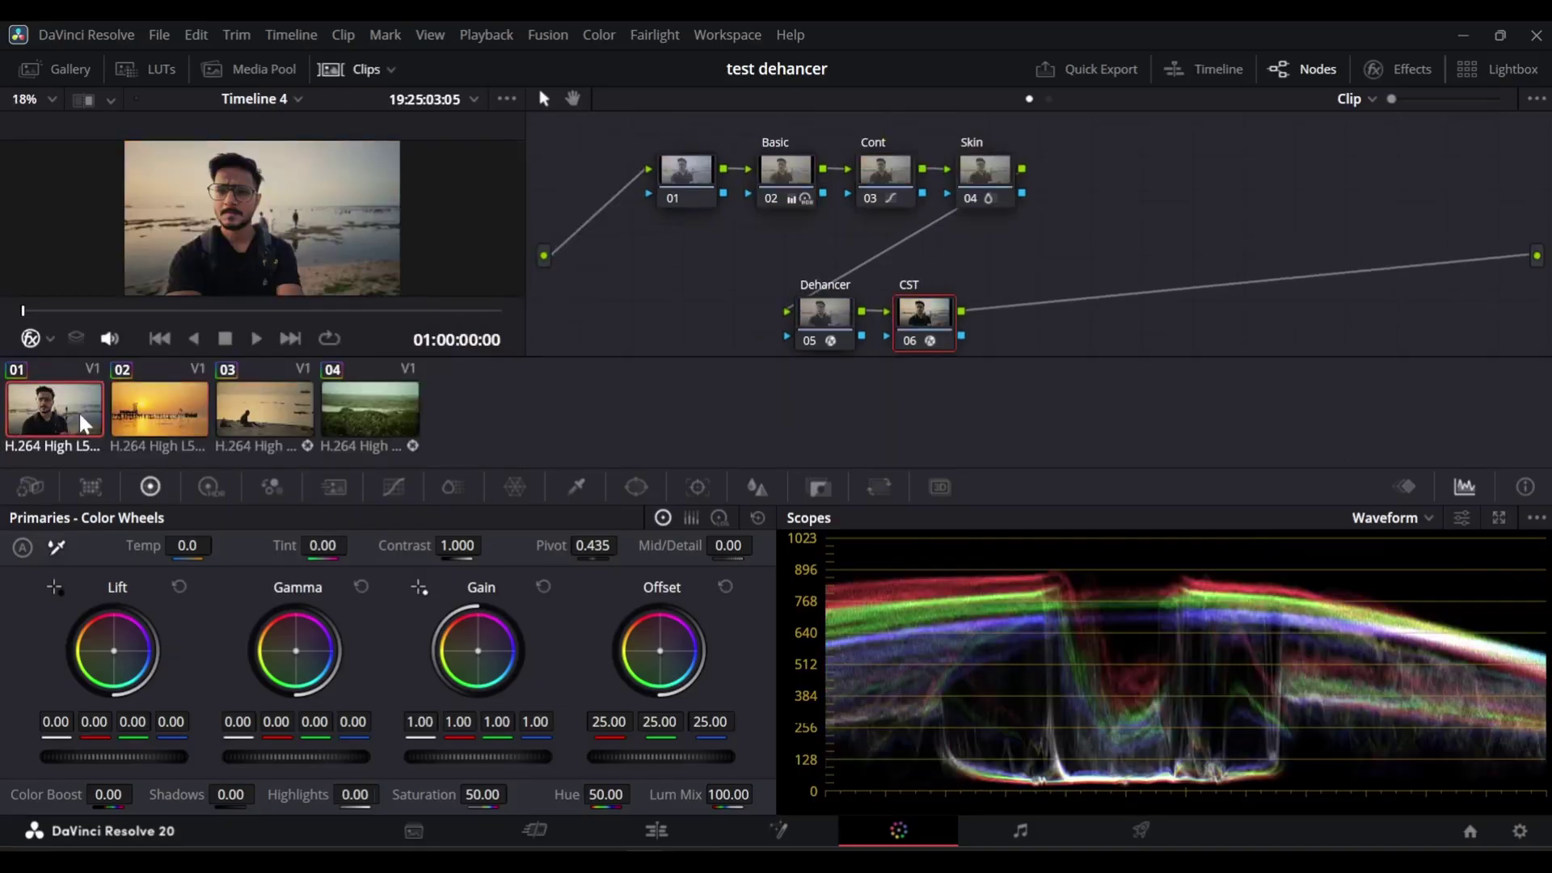
pyautogui.click(129, 422)
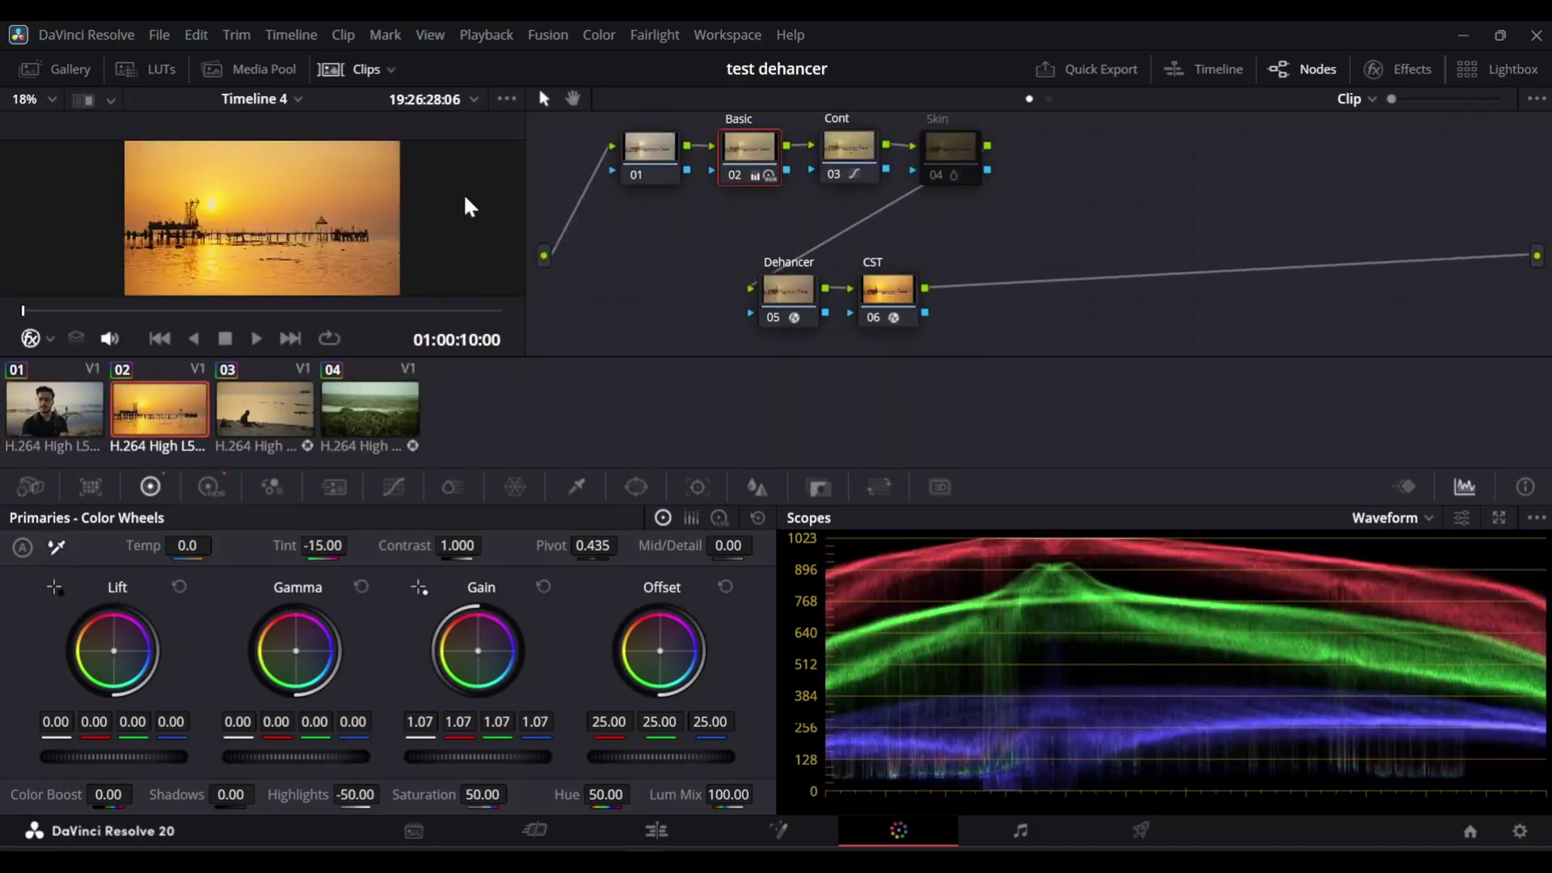
pyautogui.moveTo(526, 208); pyautogui.dragTo(689, 228)
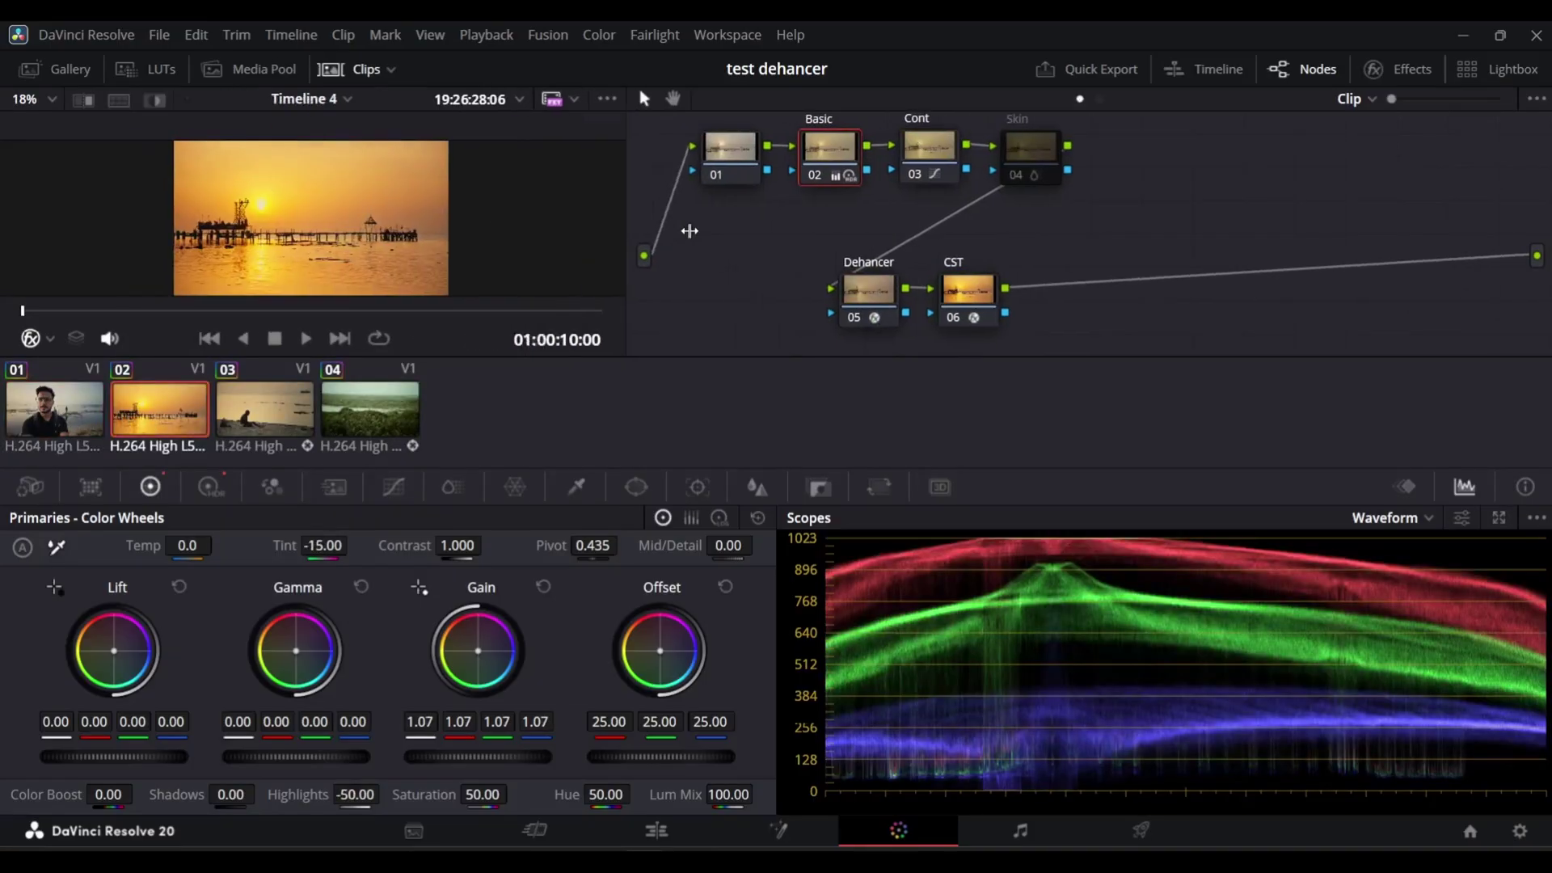
pyautogui.click(118, 100)
pyautogui.click(117, 127)
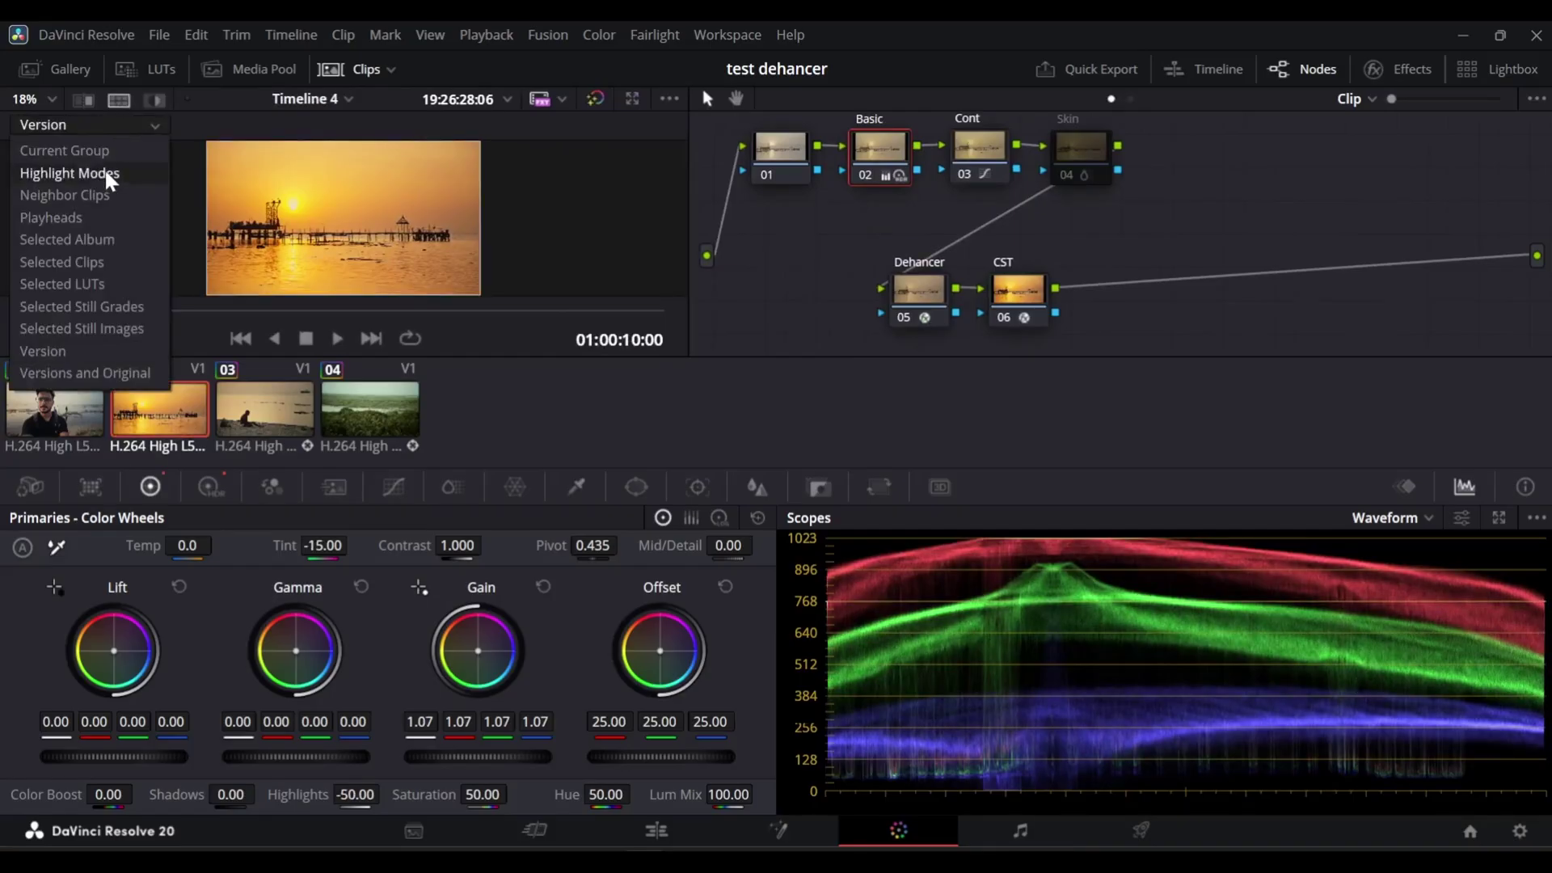
pyautogui.click(112, 262)
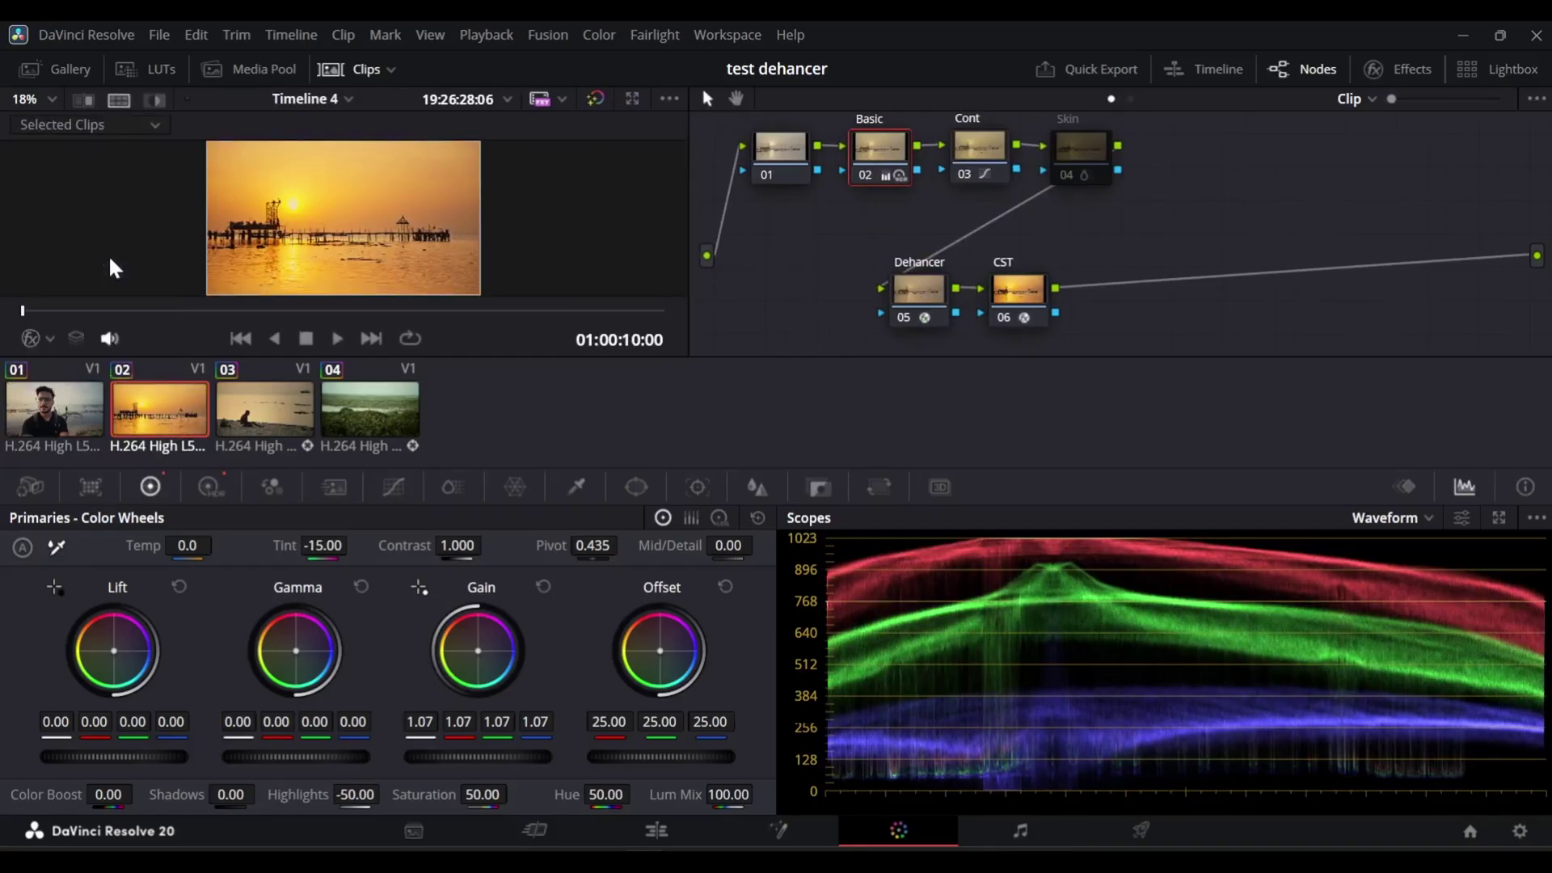
pyautogui.keyDown('ctrl'); pyautogui.click(50, 417); pyautogui.keyUp('ctrl')
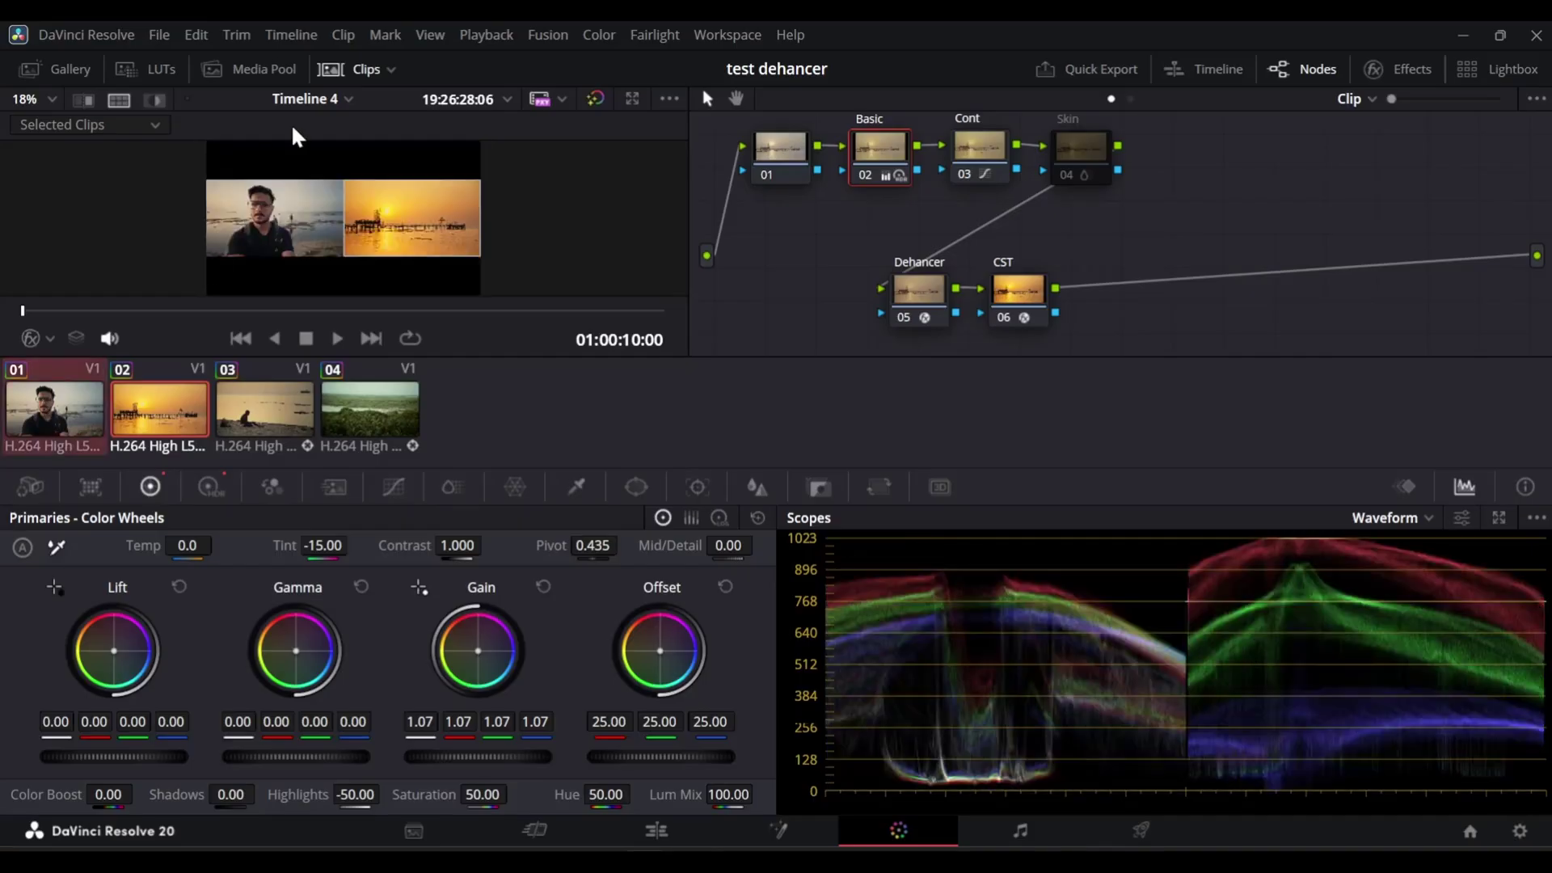
pyautogui.scroll(3, 327, 259)
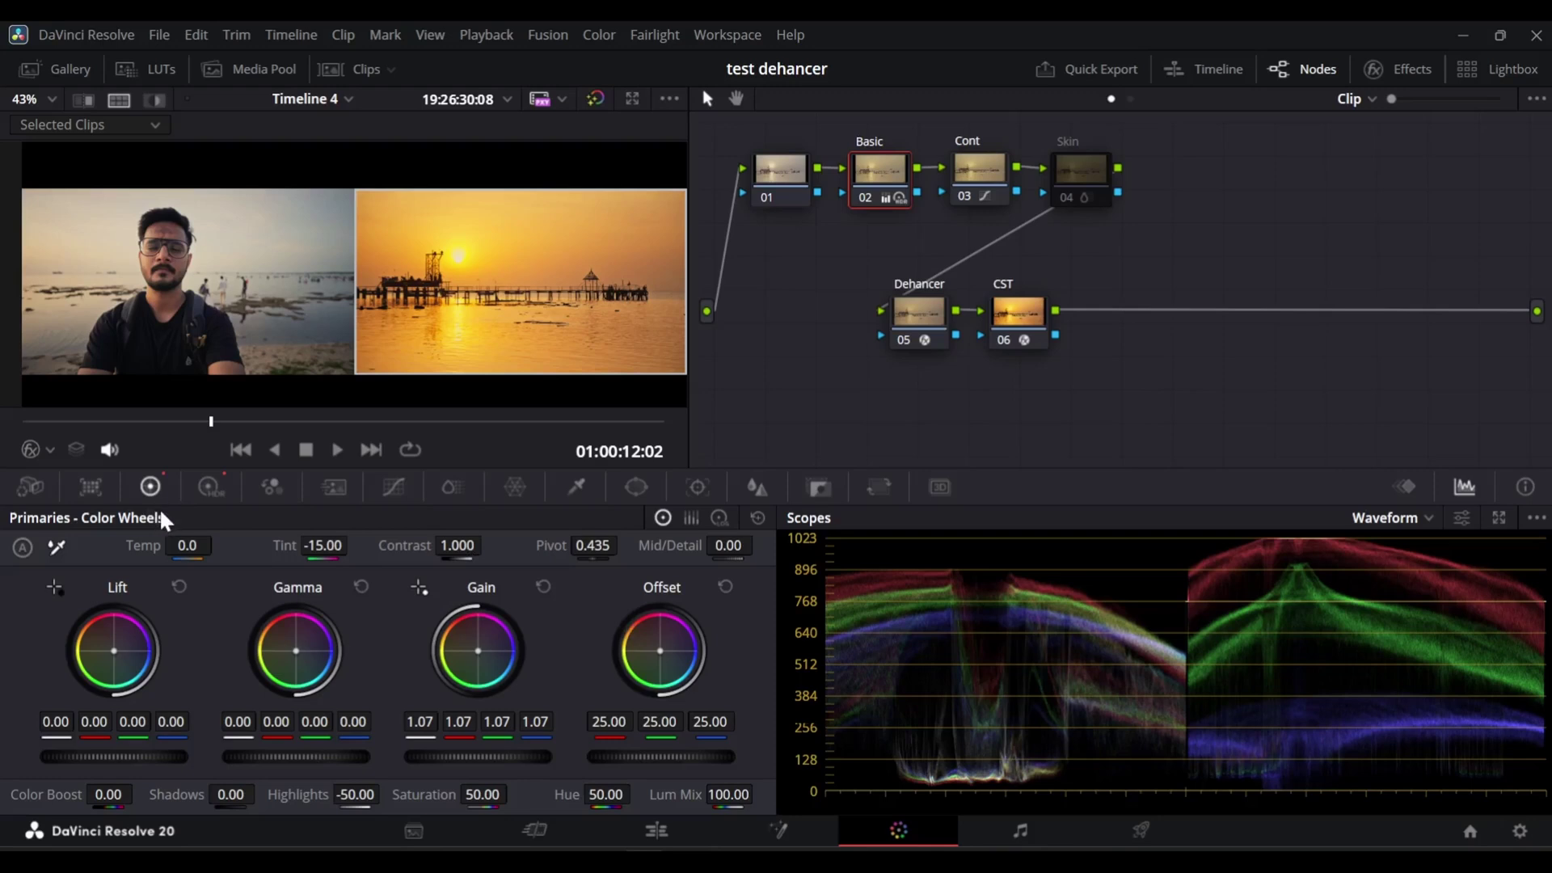
# - Cool clip 02 in its Basic node with Temp -100 and Offset 20.19, 25.21, 30.67, and compare frames against clip 01
pyautogui.click(667, 659)
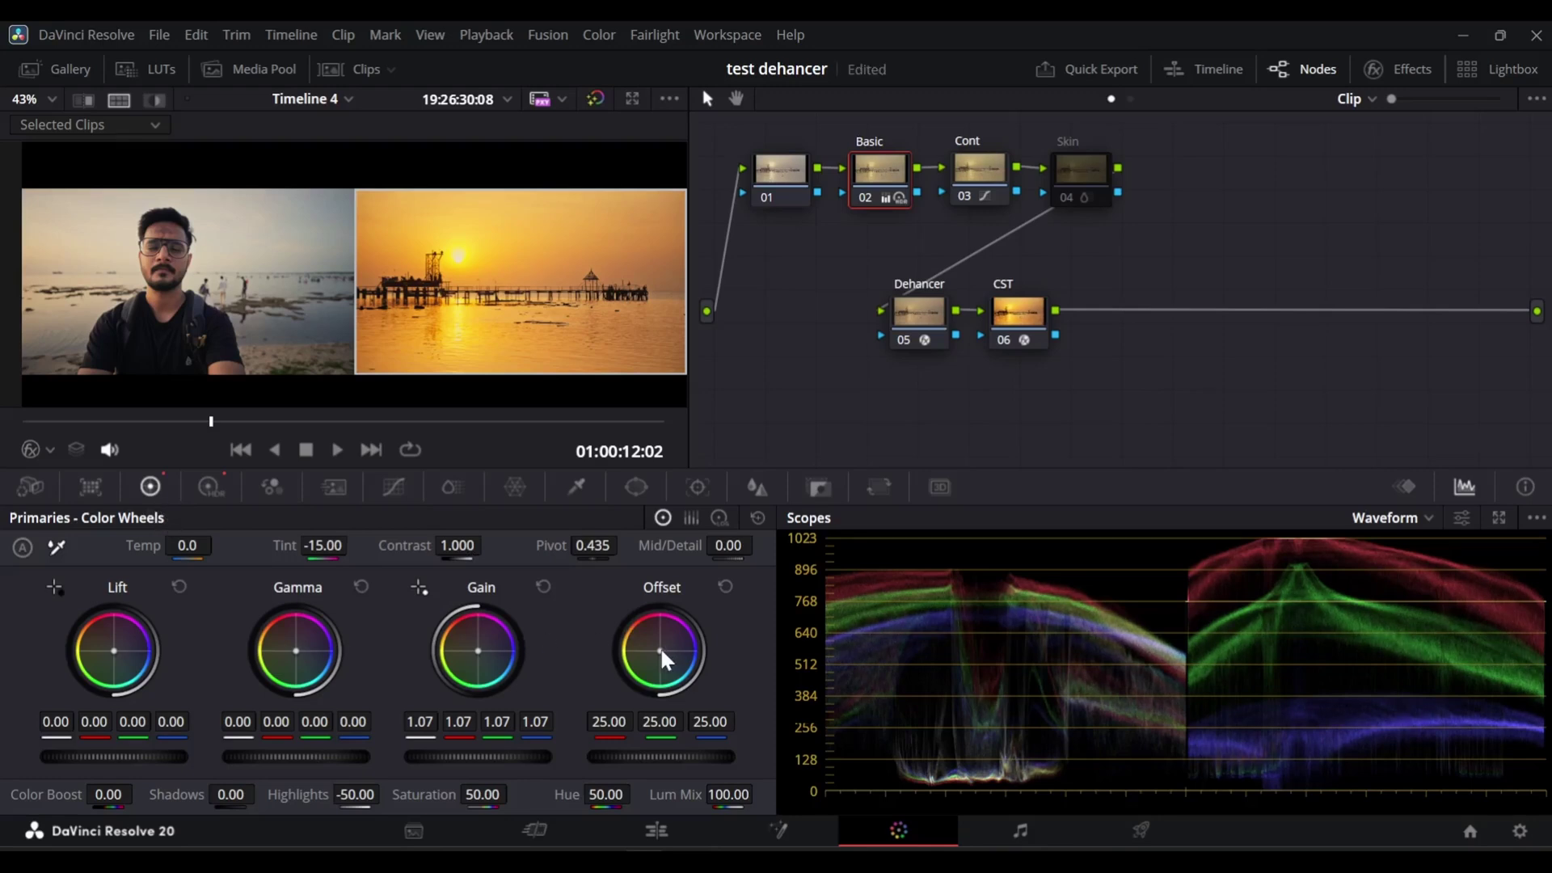
pyautogui.moveTo(665, 659); pyautogui.dragTo(688, 663)
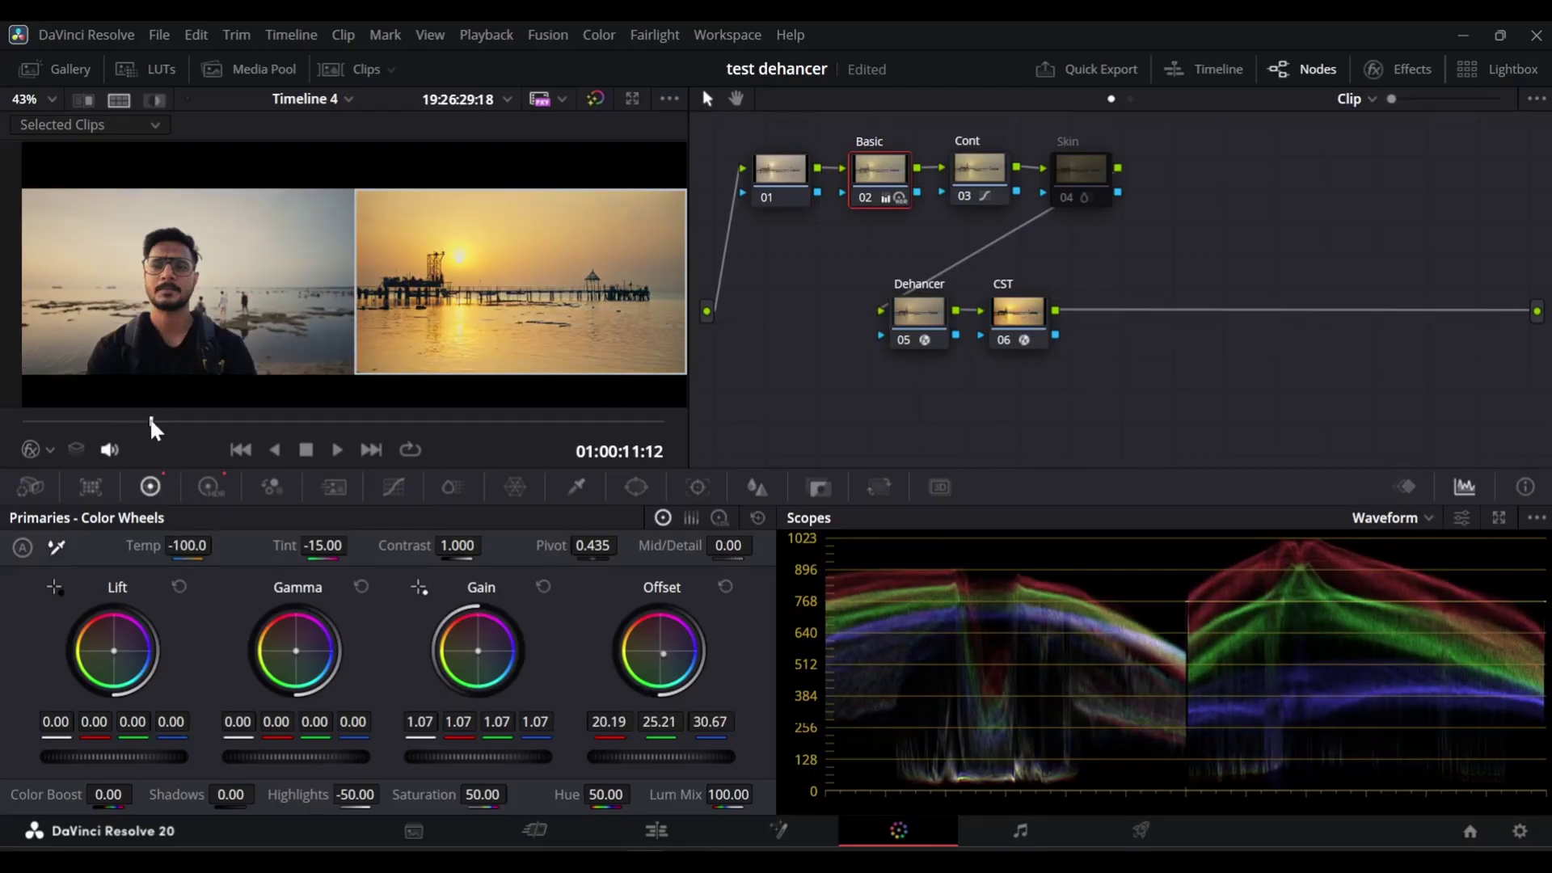
pyautogui.moveTo(328, 433); pyautogui.dragTo(387, 426)
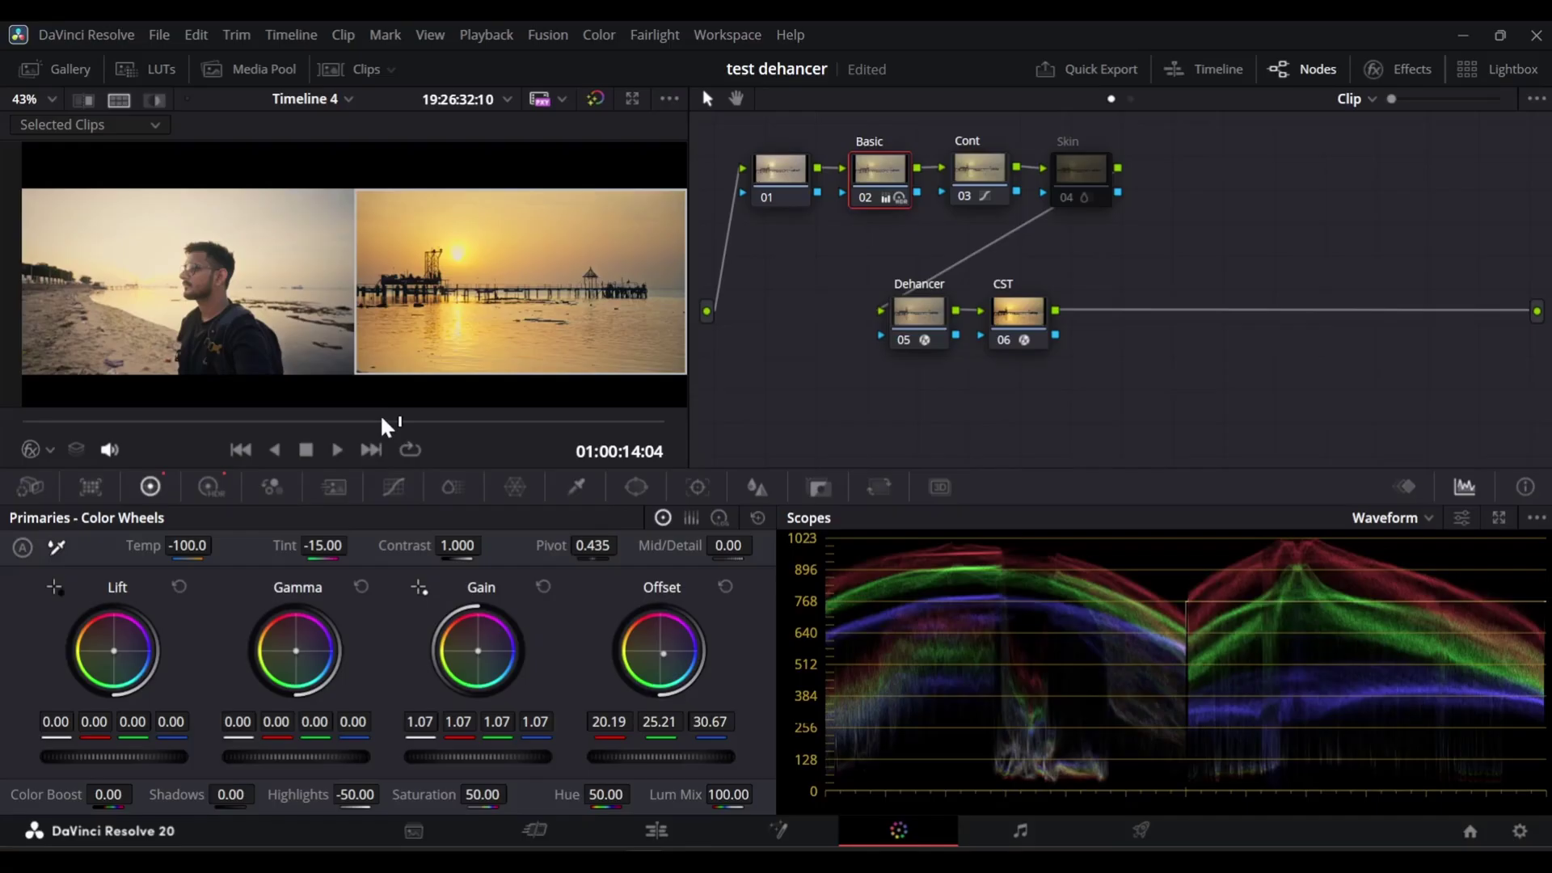
pyautogui.click(362, 423)
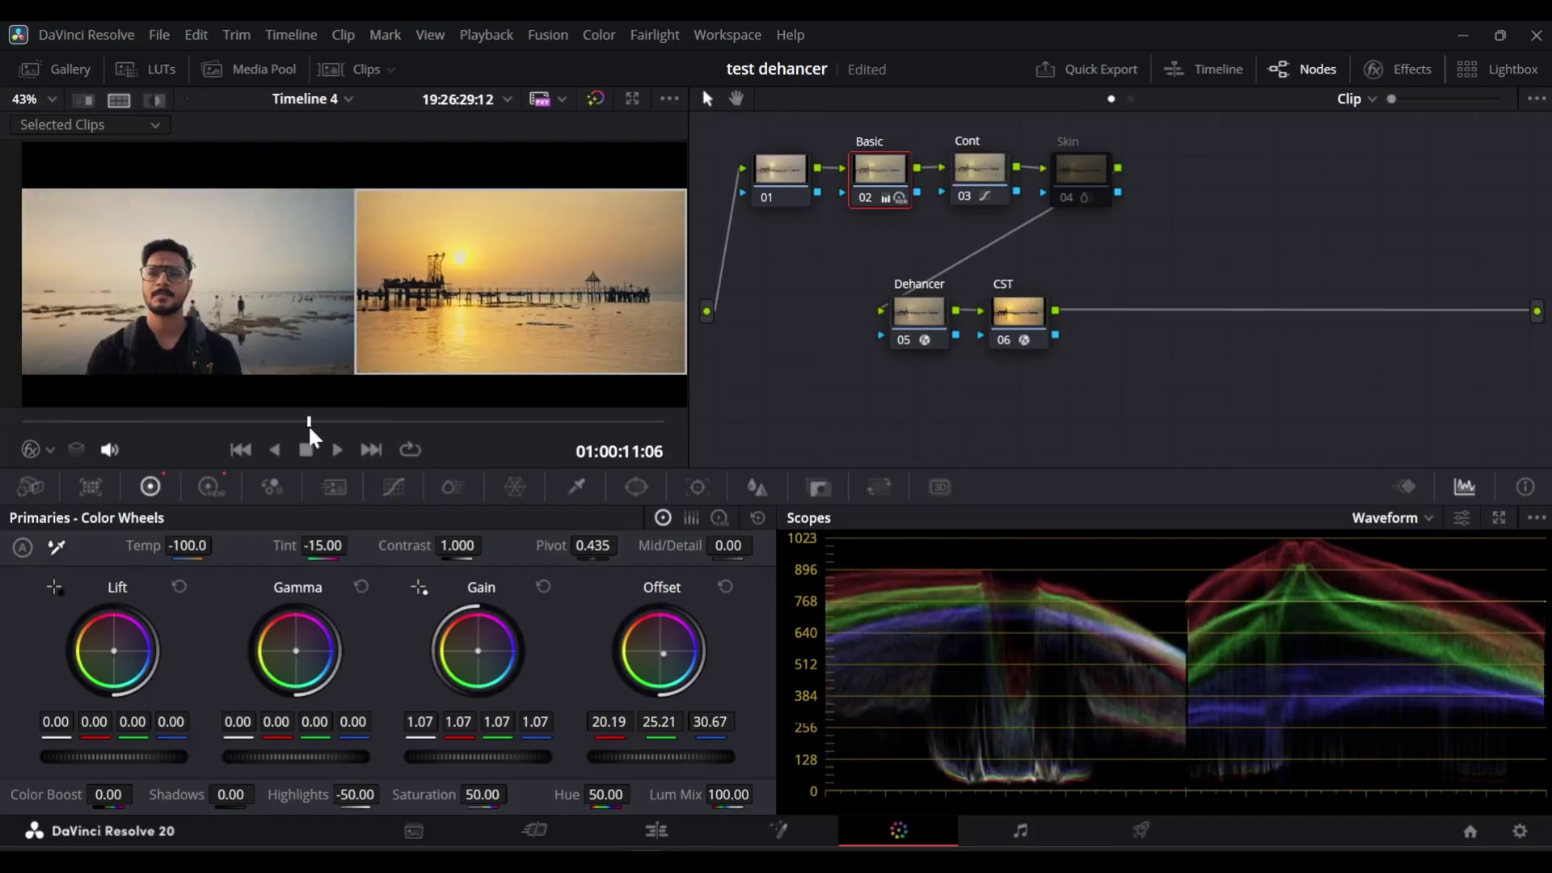
# - Turn off the split screen and show clip 04 in the enlarged viewer
pyautogui.click(119, 100)
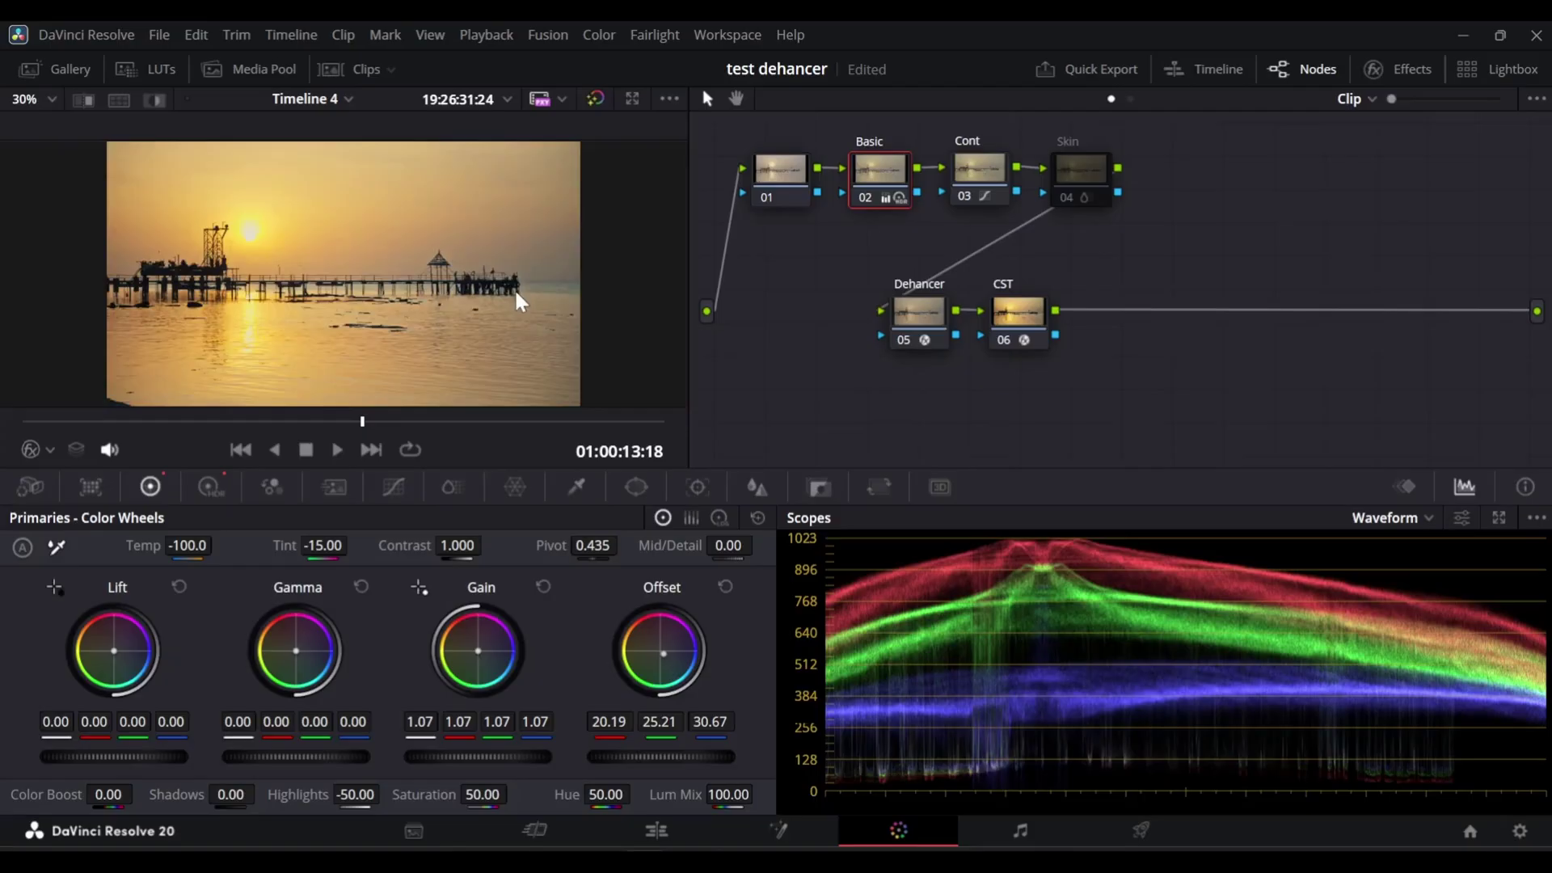
pyautogui.press('Down')
pyautogui.click(356, 69)
pyautogui.click(388, 401)
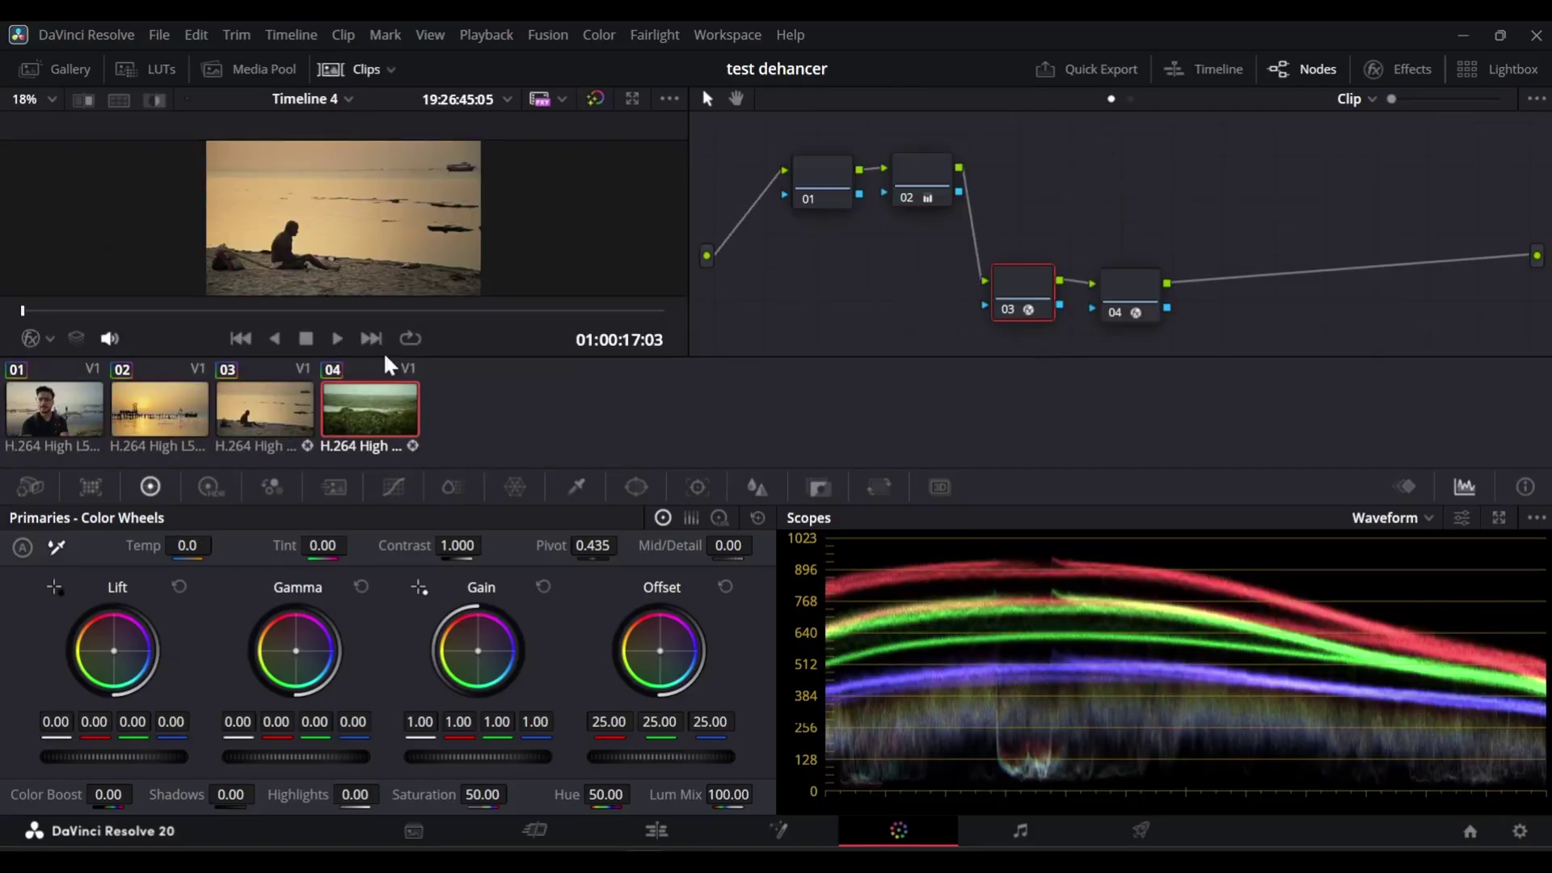
pyautogui.click(354, 69)
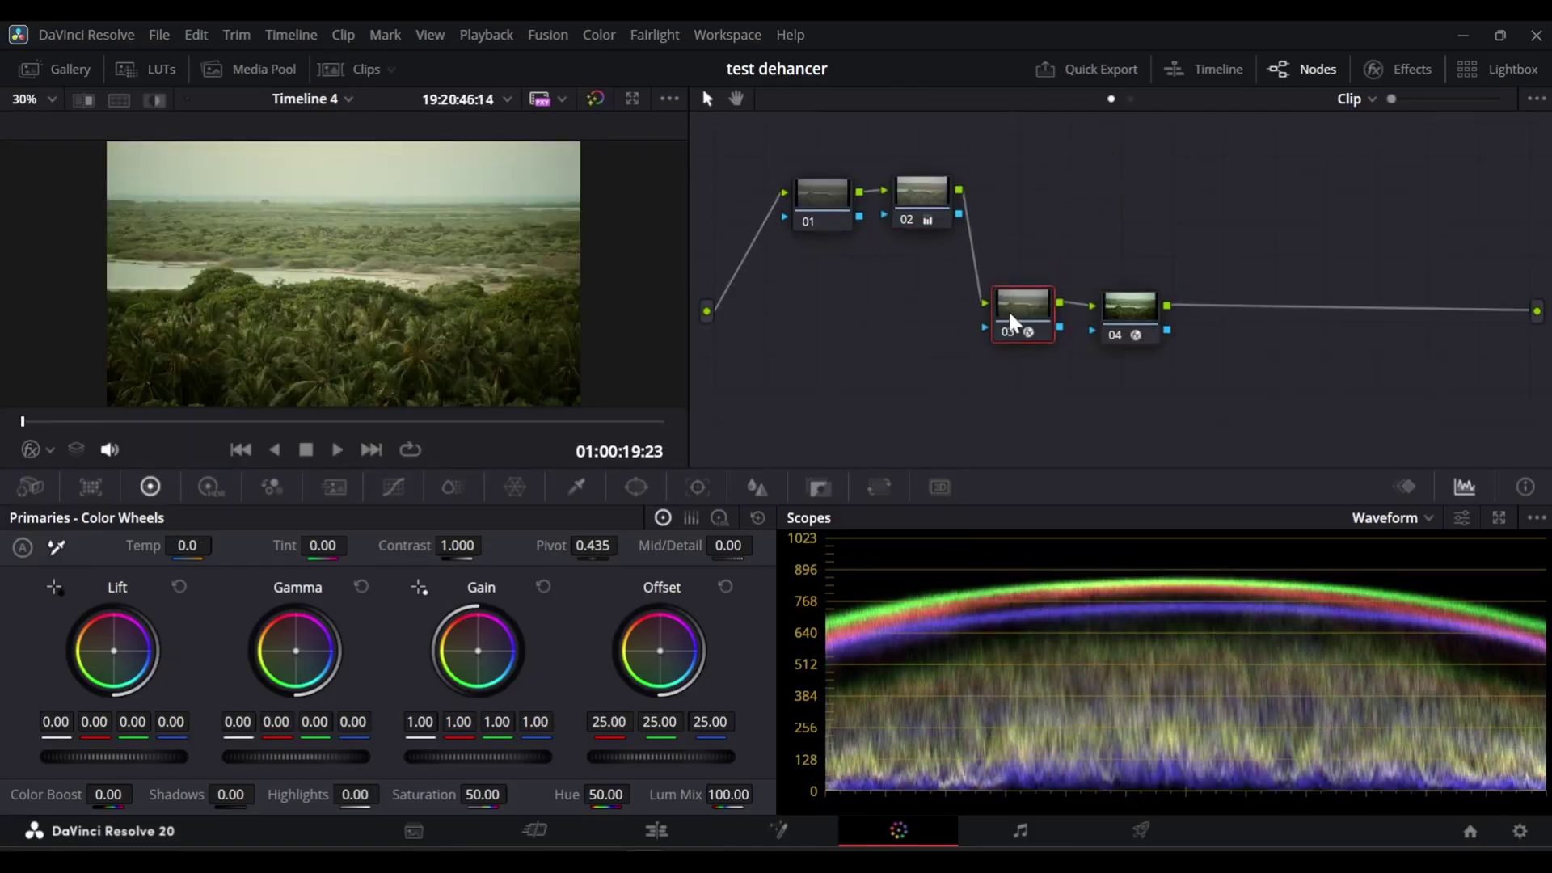
# - Review the film profile and the available print profiles in the Dehancer settings of clip 04's node 03
pyautogui.click(1383, 74)
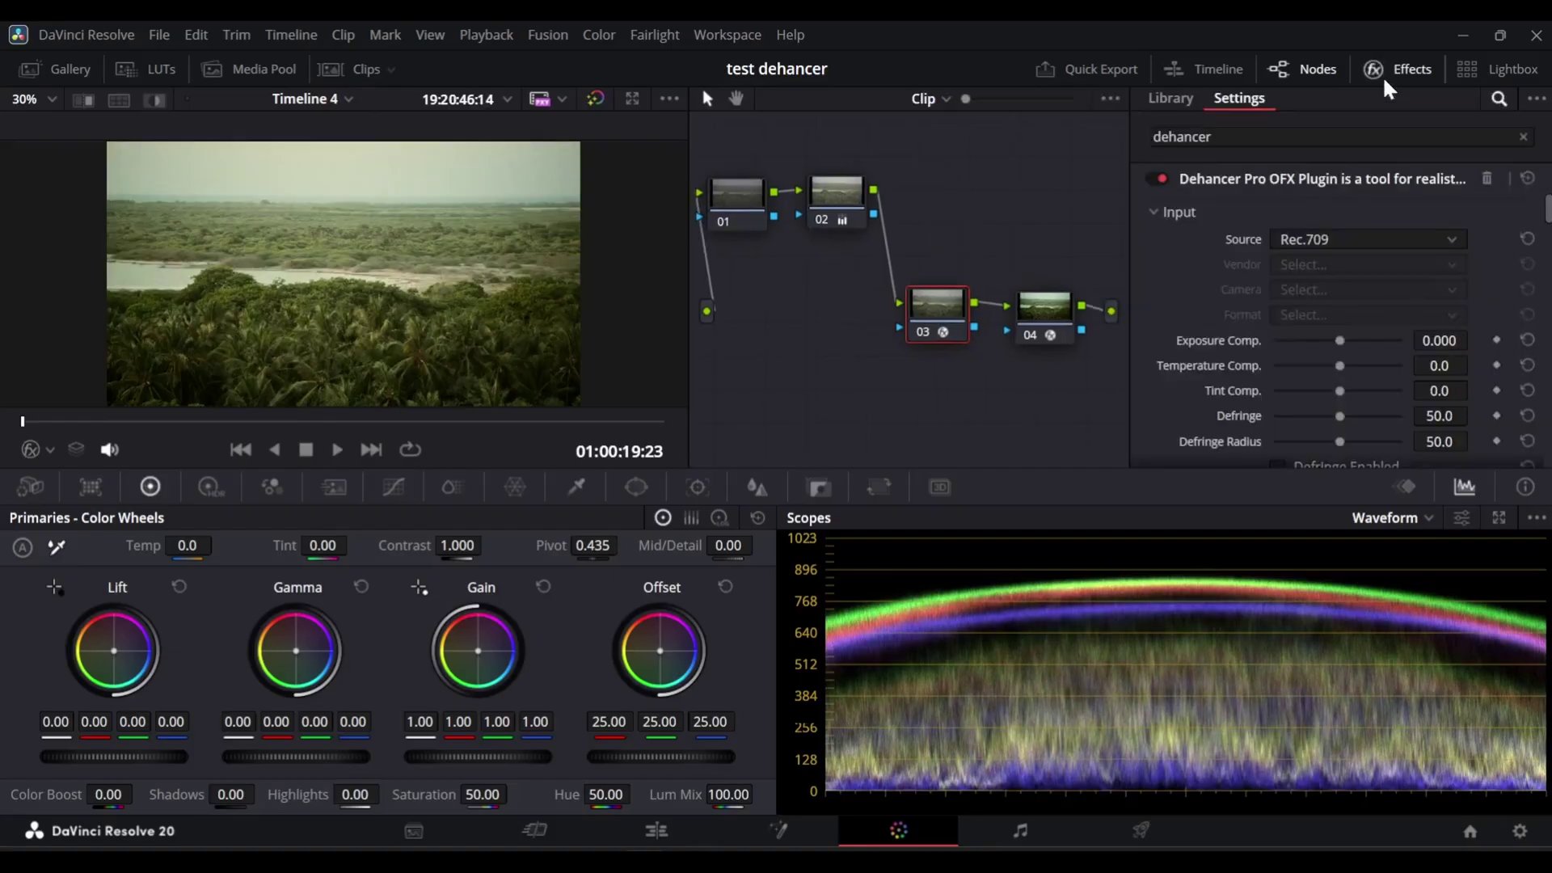
pyautogui.click(1203, 213)
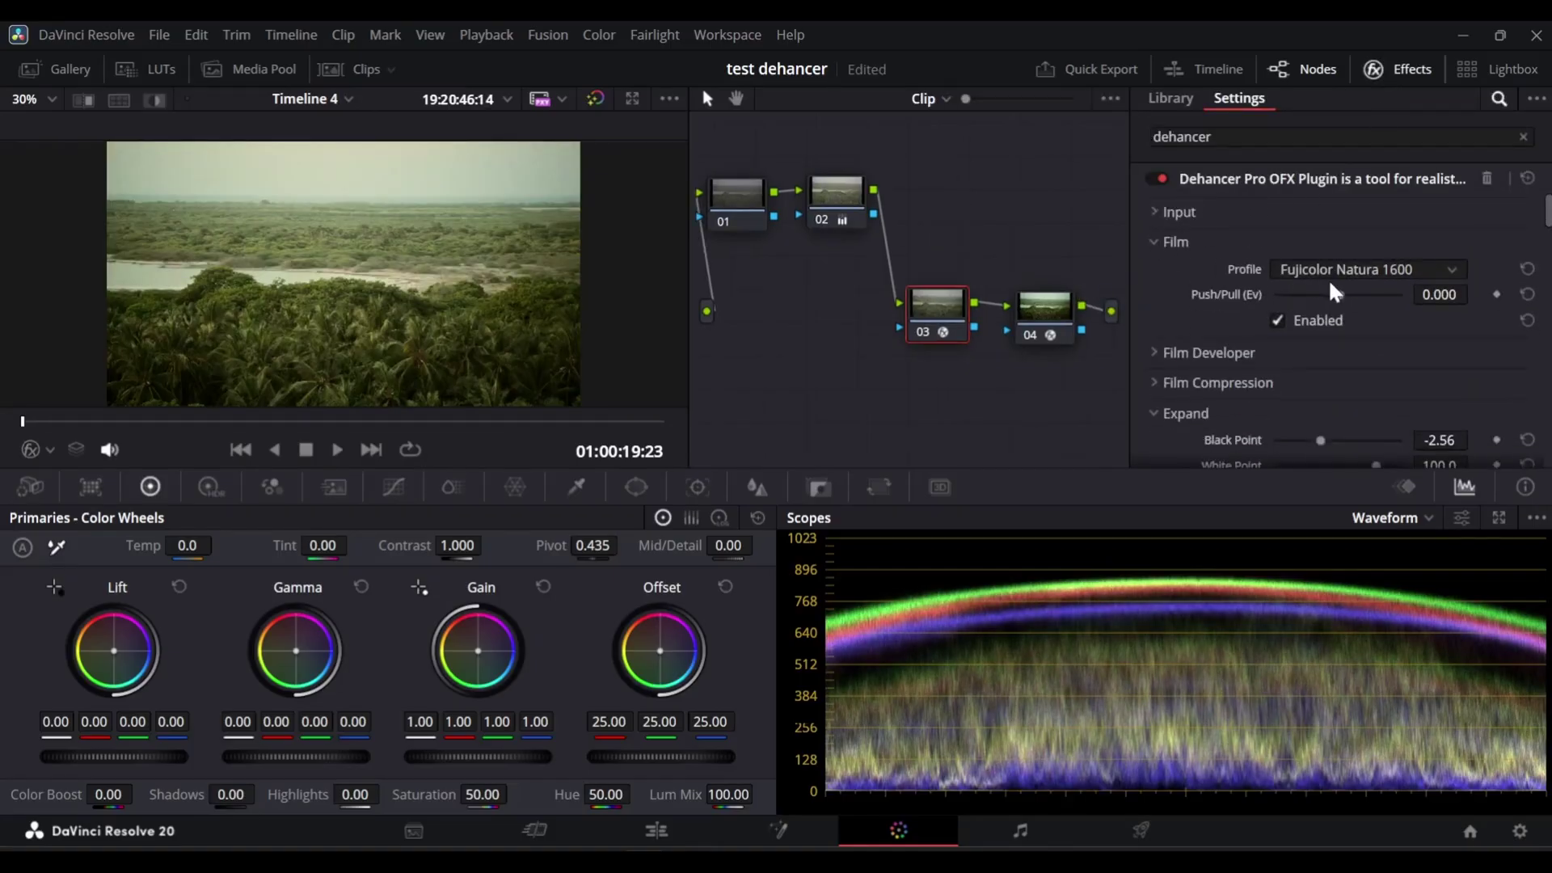
pyautogui.scroll(-2, 1220, 354)
pyautogui.click(1209, 338)
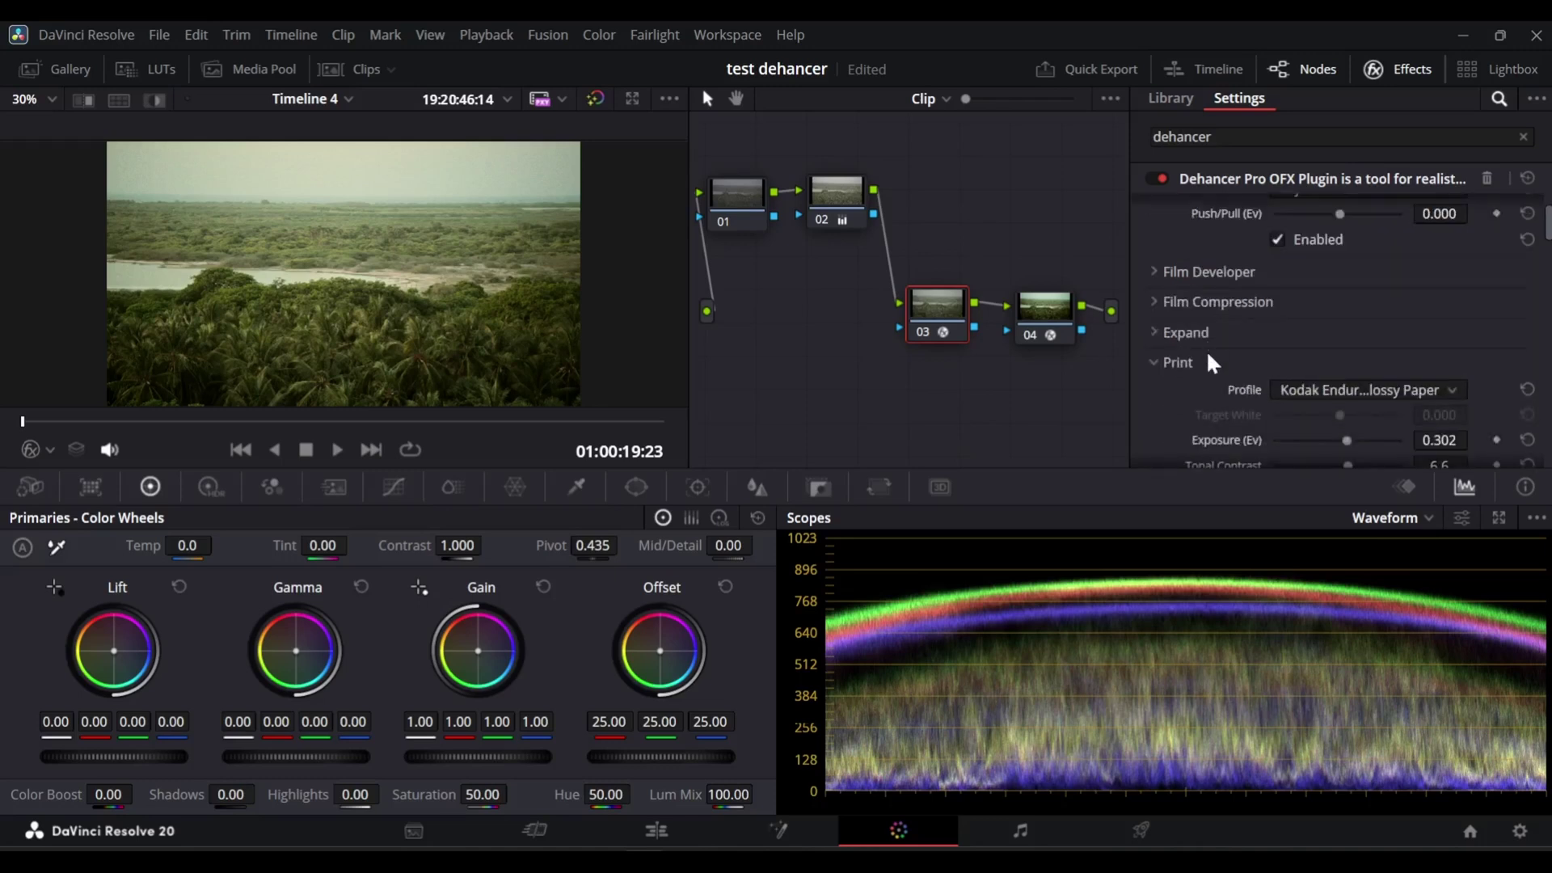
pyautogui.click(1351, 395)
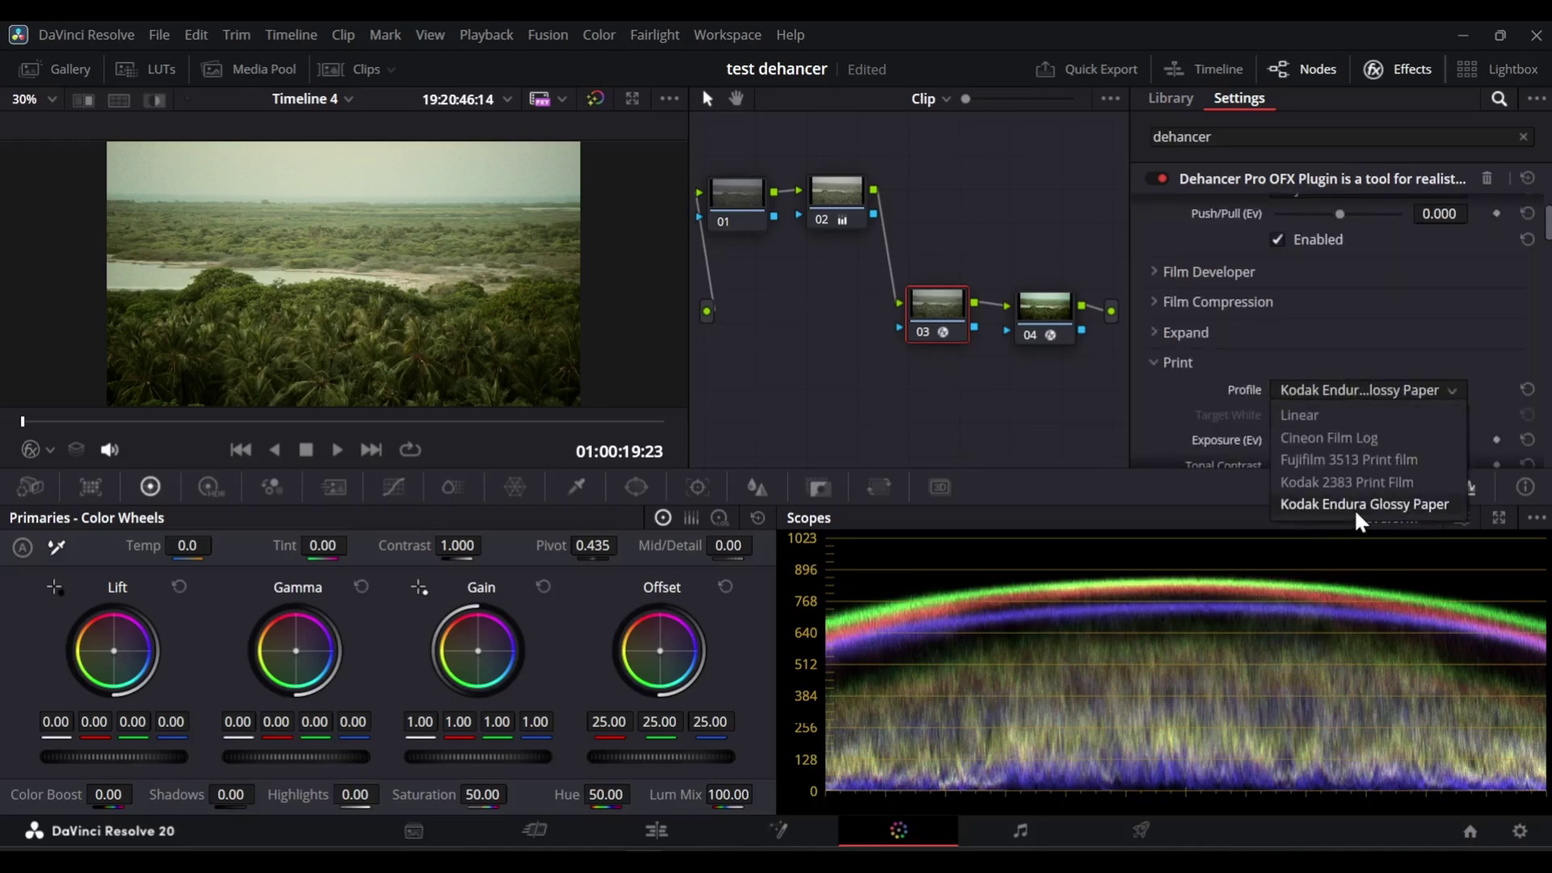
pyautogui.click(1314, 402)
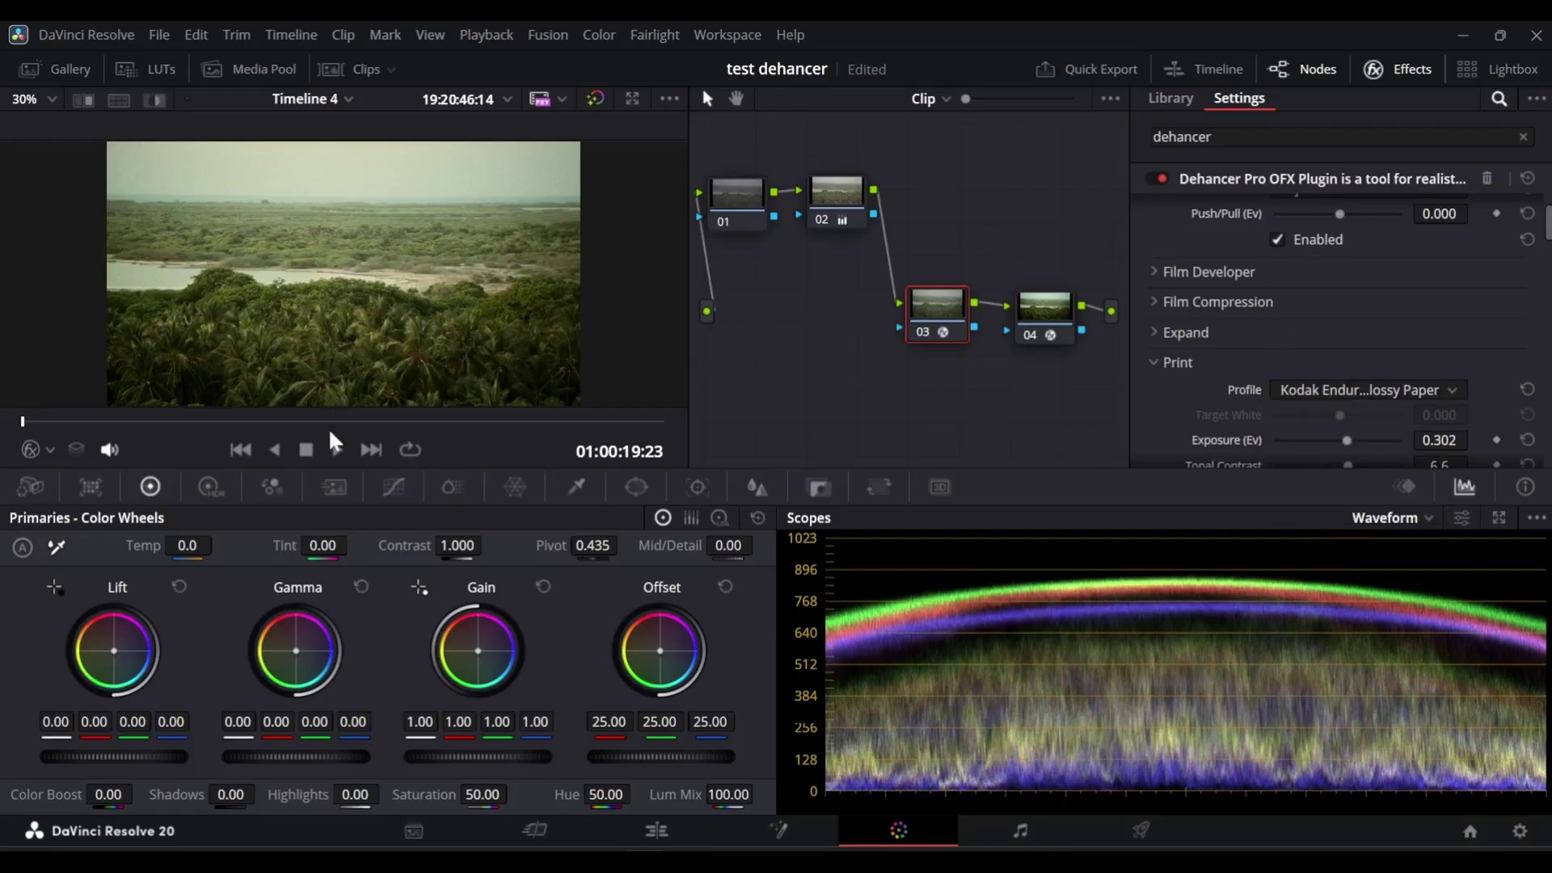
pyautogui.click(1374, 71)
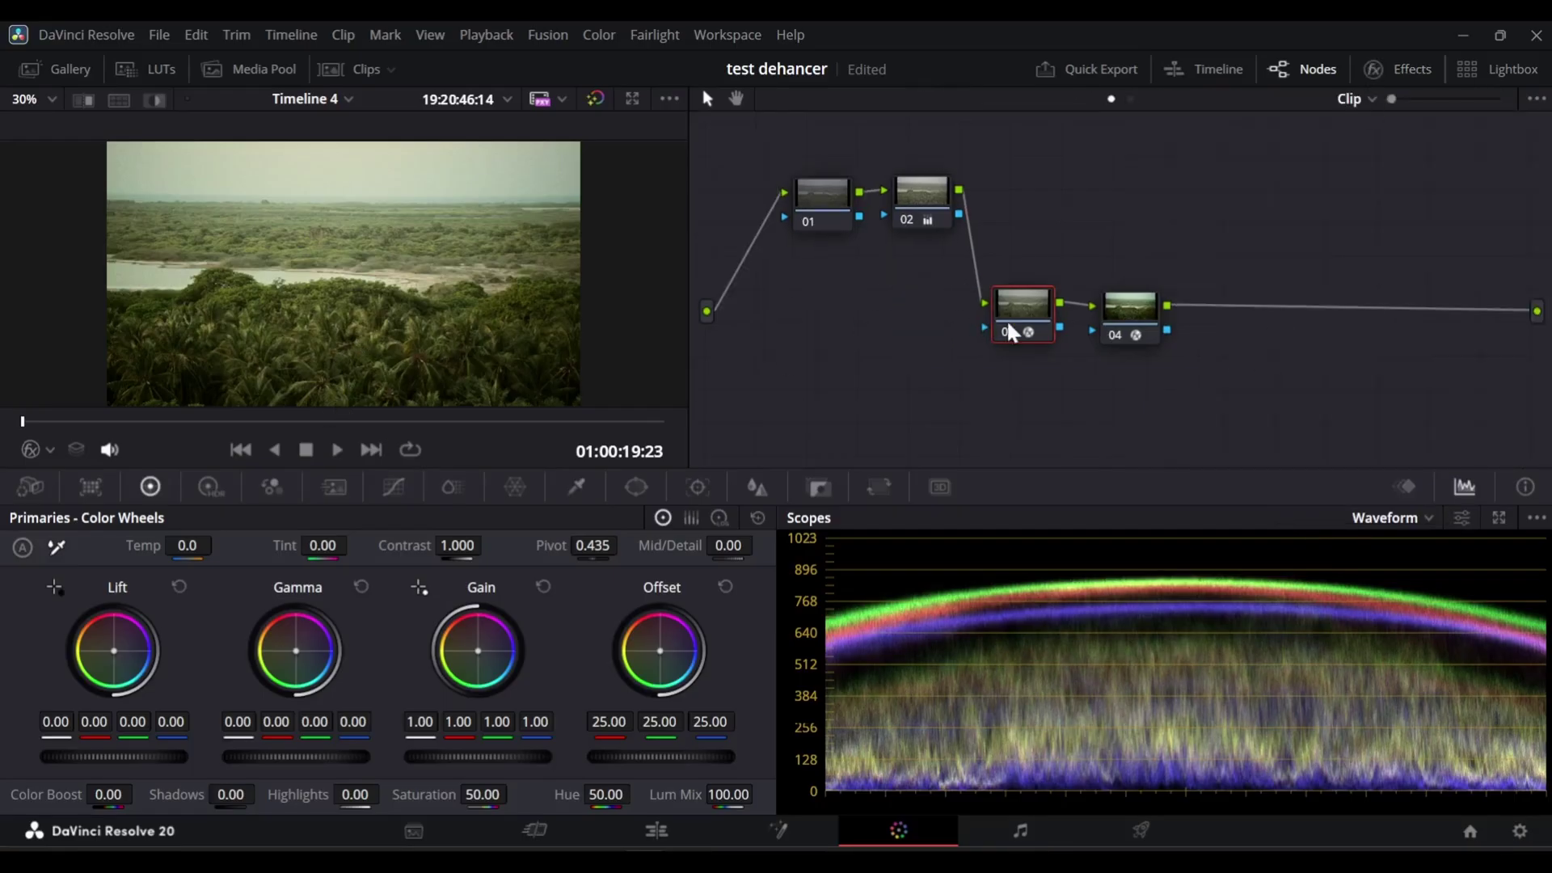
# - Compare clip 04 with its Dehancer node 03 off and on at different frames, and inspect node 02's primaries
pyautogui.hotkey('ctrl', 'd')
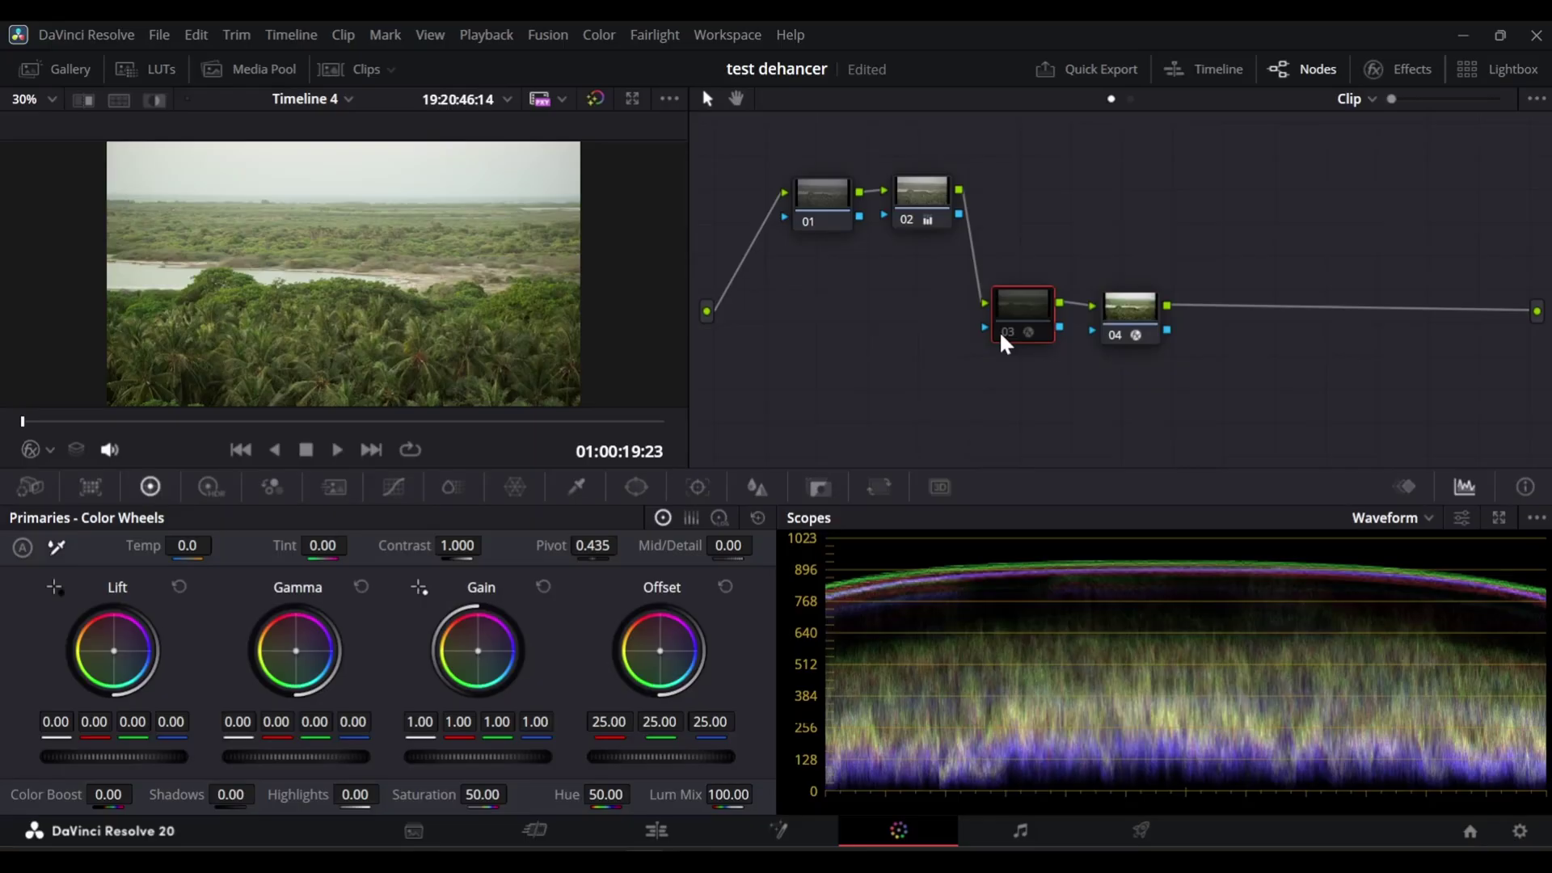
pyautogui.moveTo(336, 419)
pyautogui.mouseDown()
pyautogui.moveTo(429, 421)
pyautogui.moveTo(337, 421)
pyautogui.mouseUp()
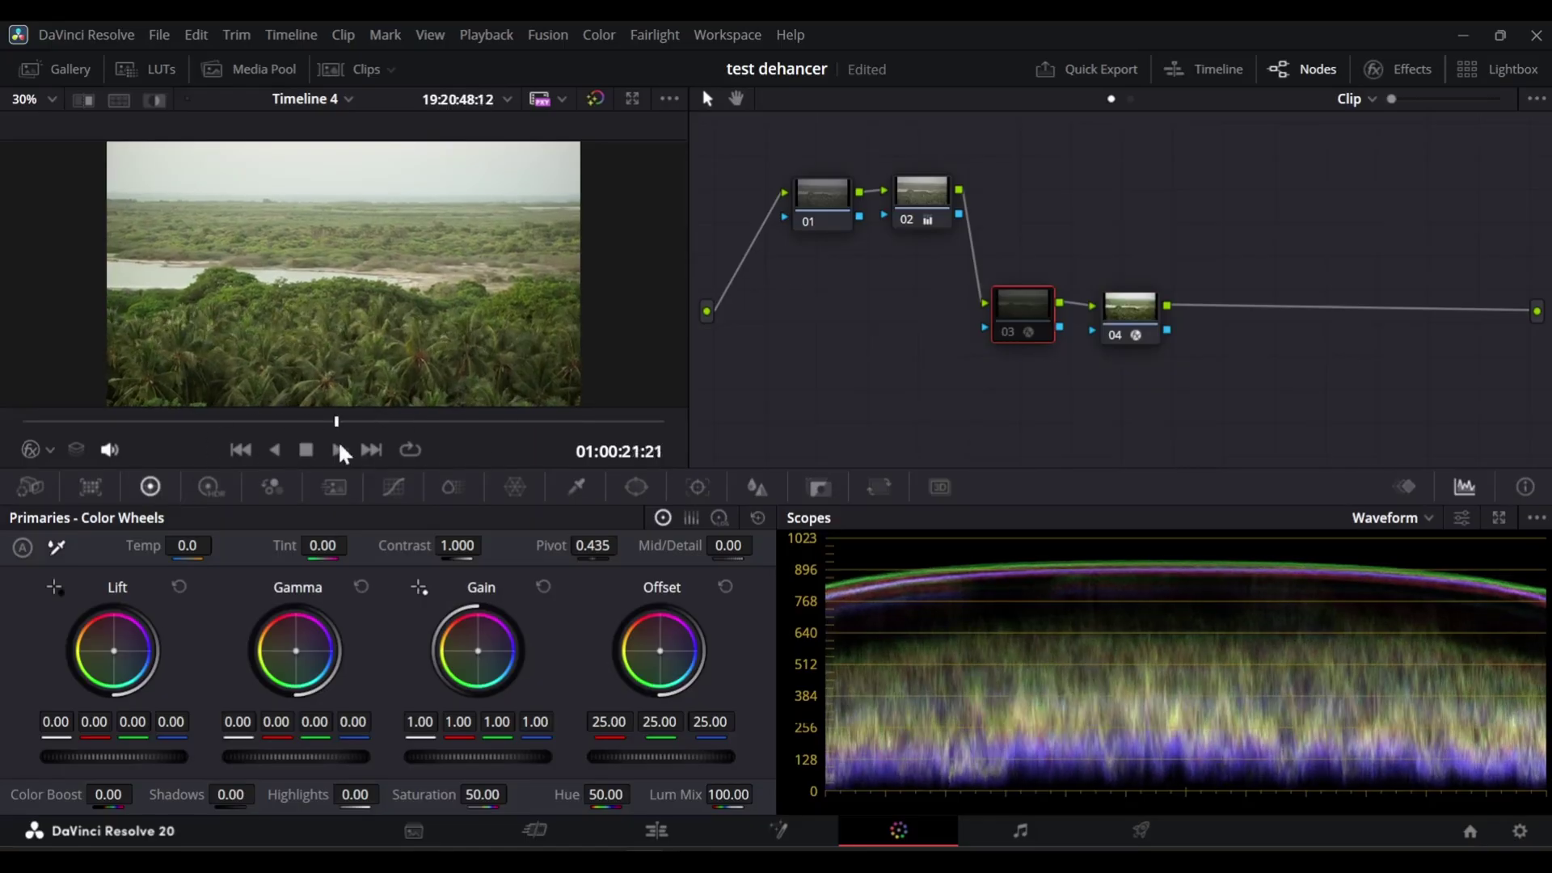
pyautogui.click(306, 450)
pyautogui.click(911, 196)
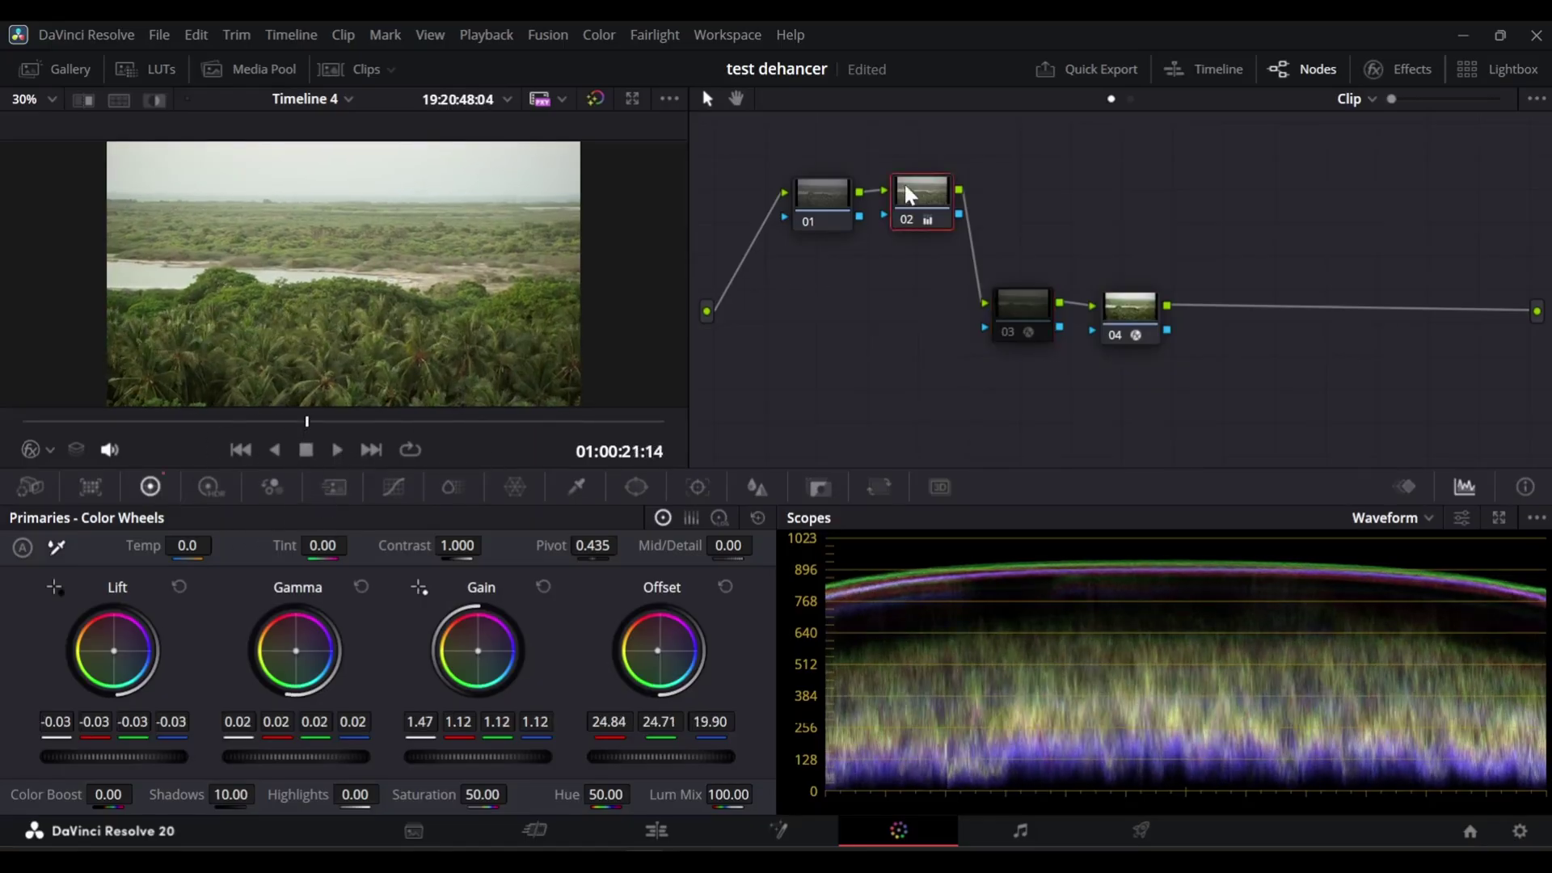
pyautogui.click(1017, 323)
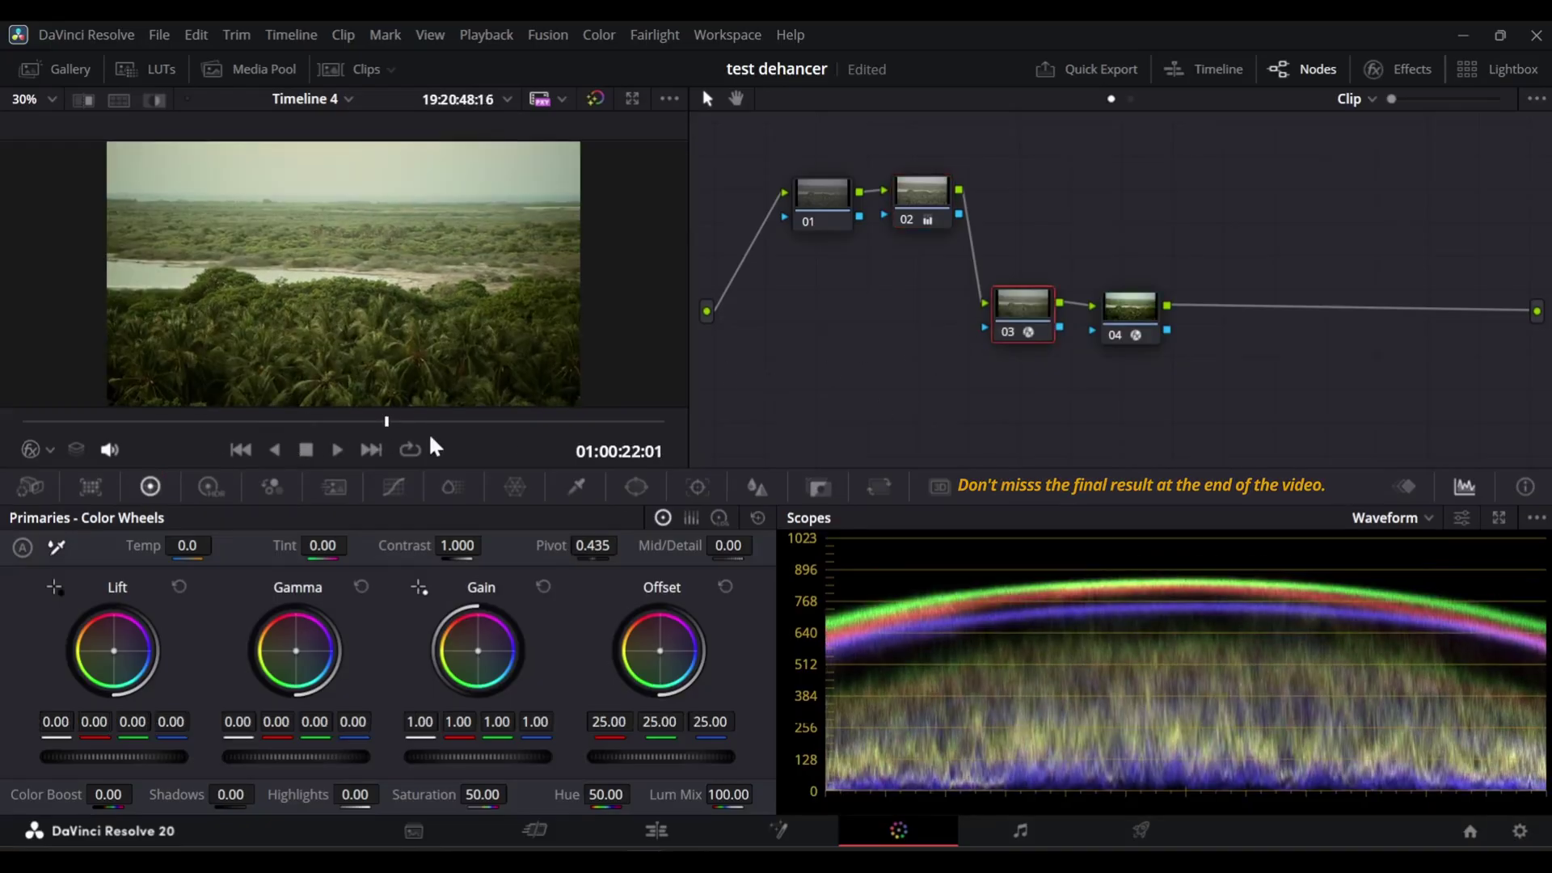
# - Return to clip 01 and review the Input settings of its Dehancer node
pyautogui.click(348, 70)
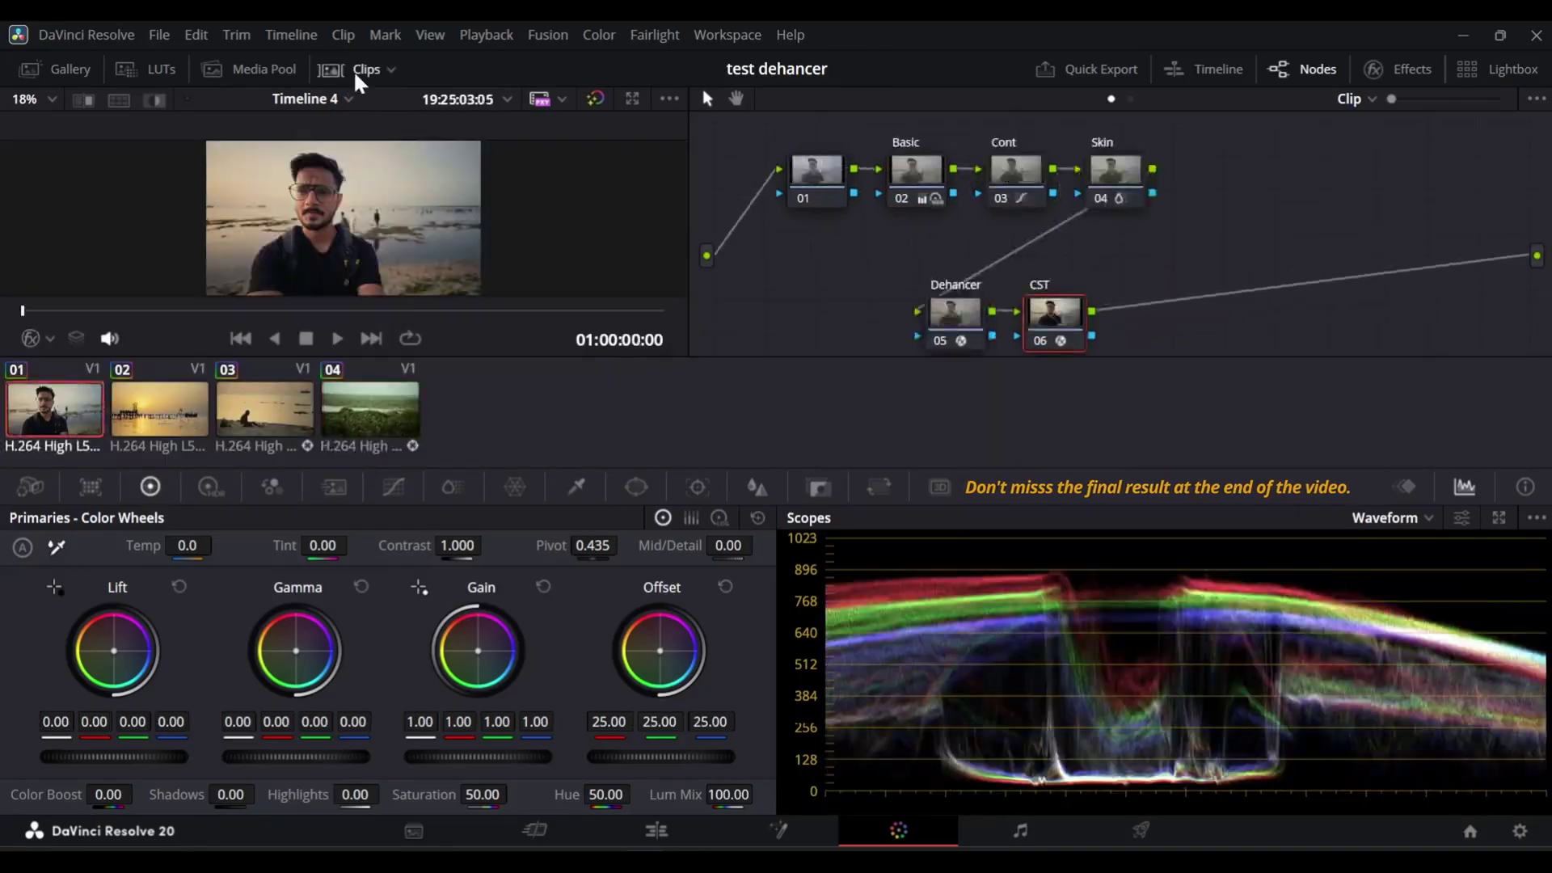
pyautogui.click(355, 70)
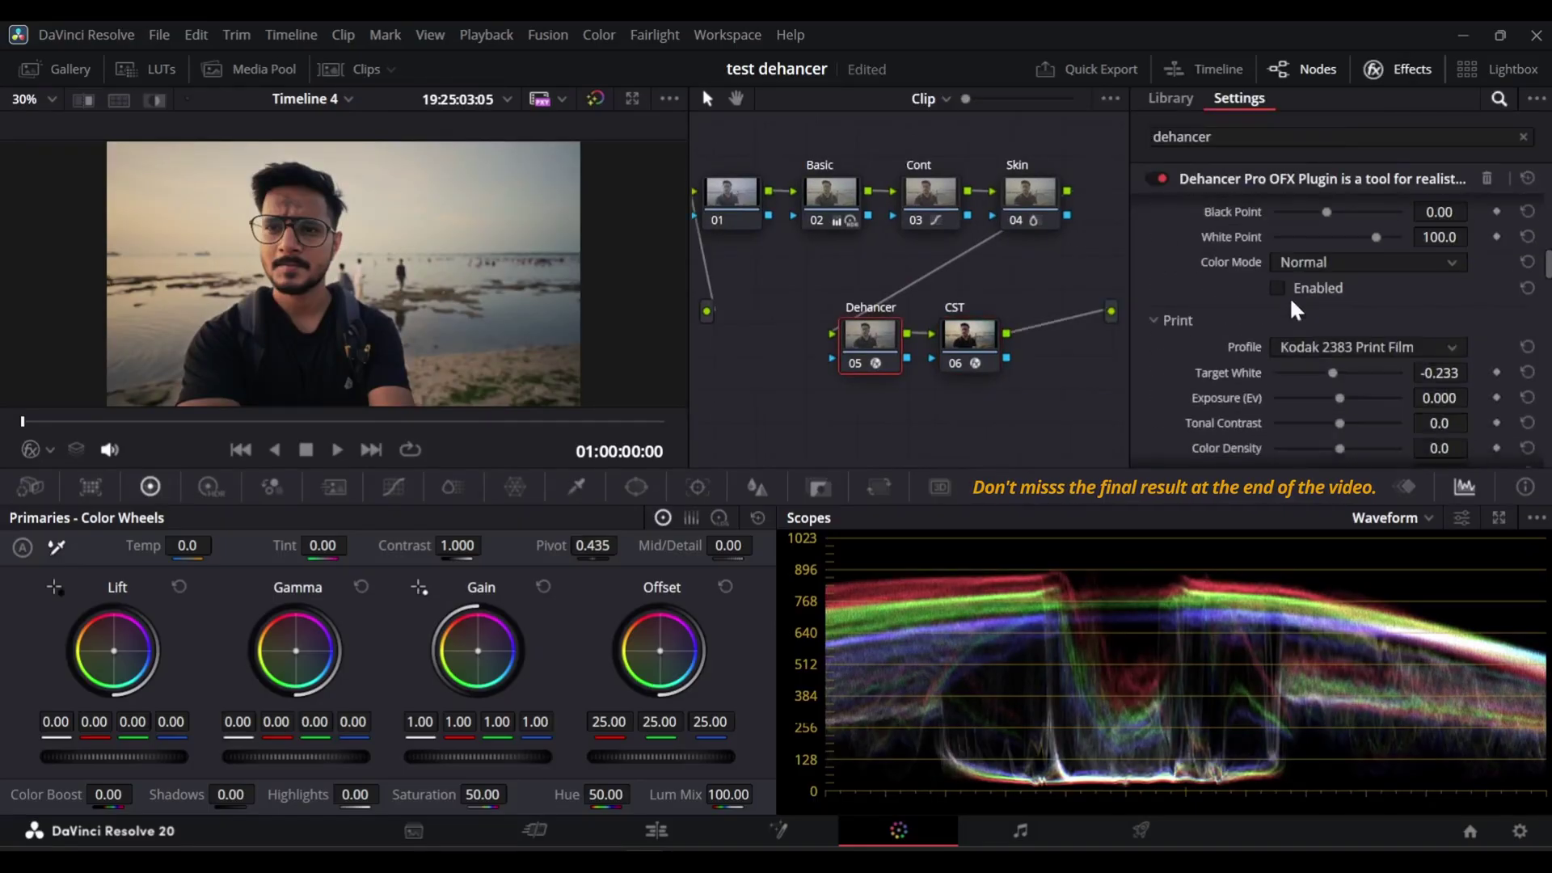
pyautogui.scroll(5, 1294, 310)
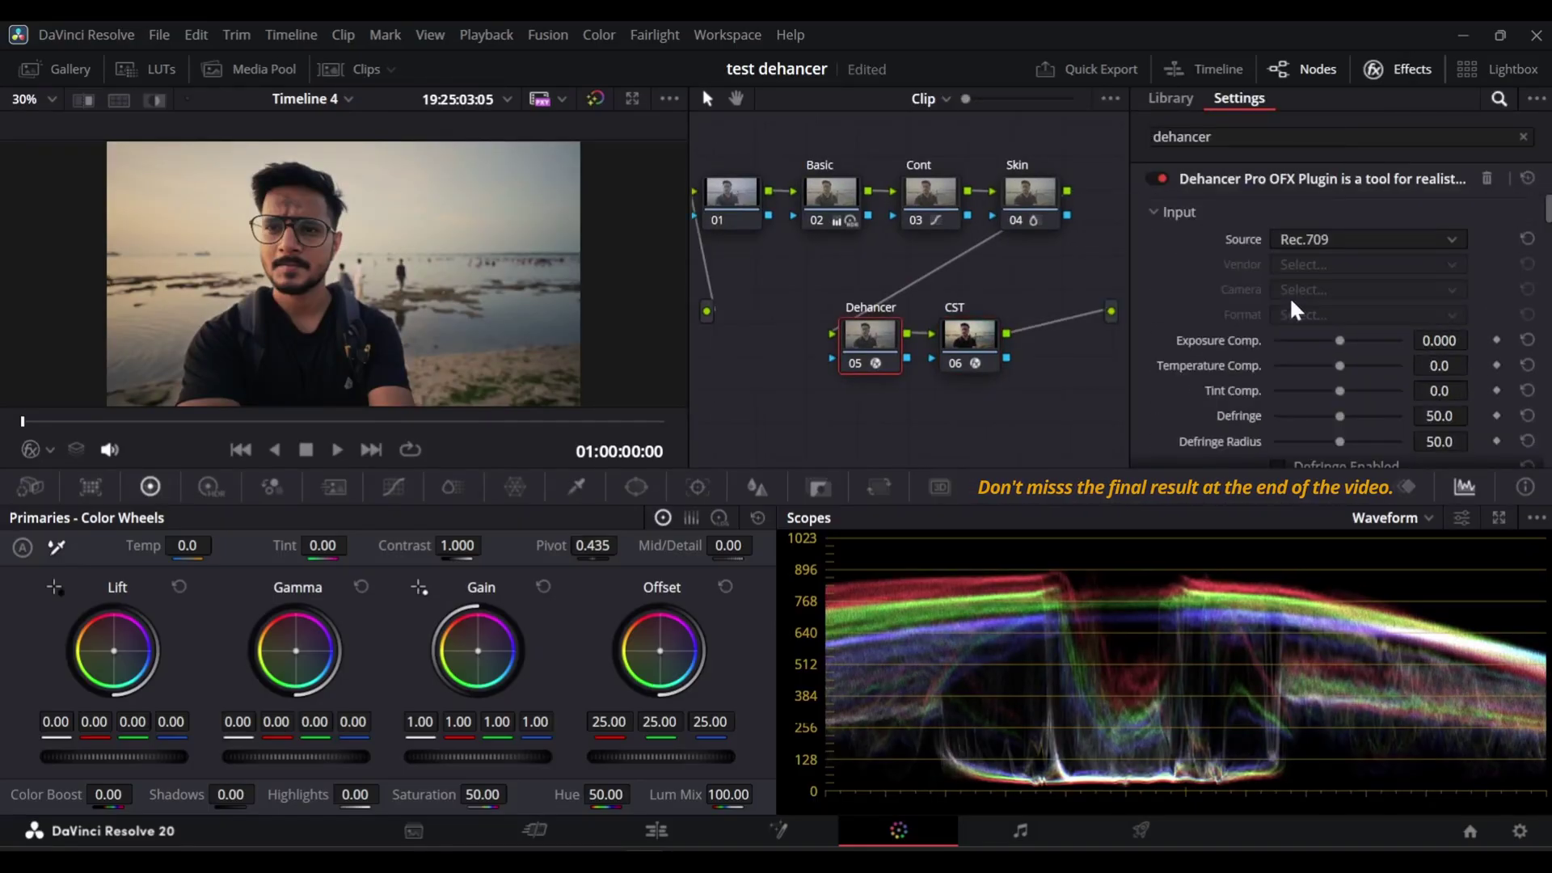
pyautogui.scroll(-1, 1294, 310)
pyautogui.scroll(1, 1294, 310)
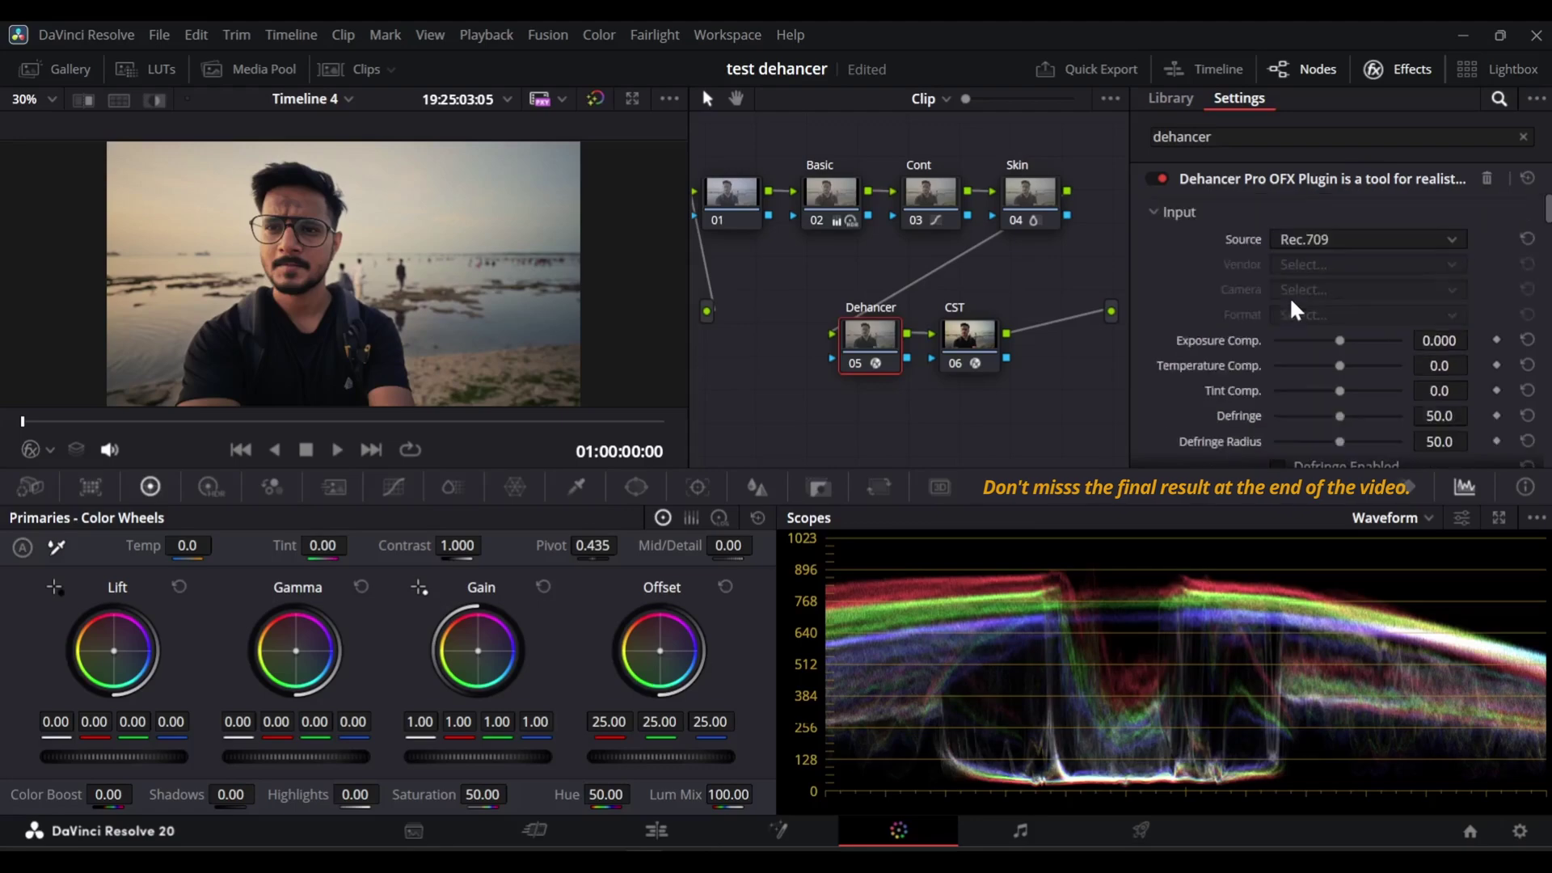